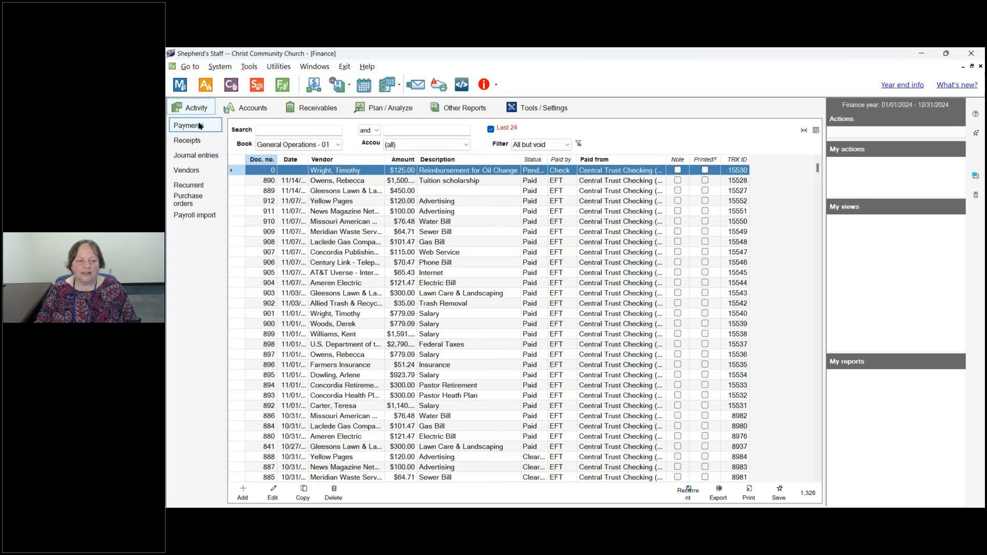
# - Switch to the Vendors list and look over the Type and Filter choices without changing them
pyautogui.click(189, 171)
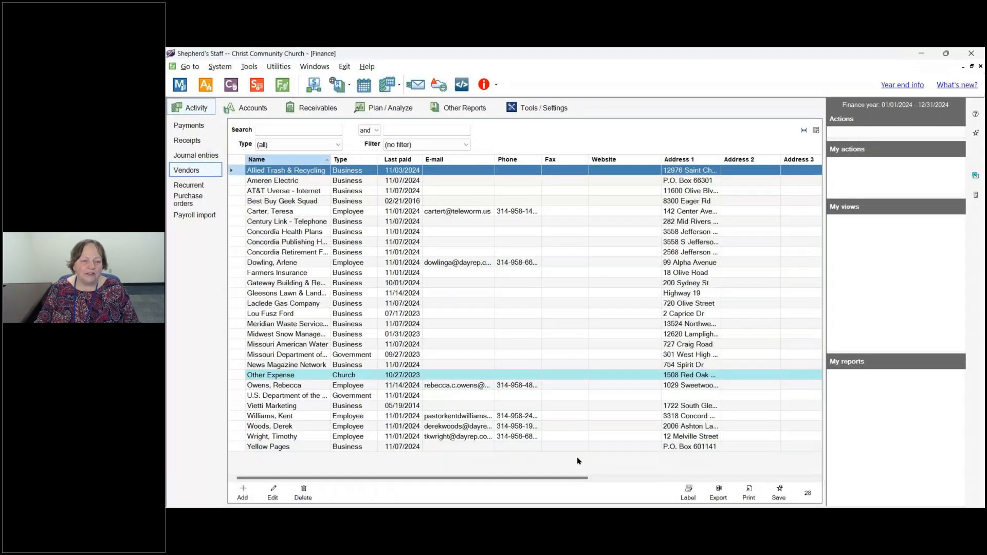
pyautogui.click(283, 130)
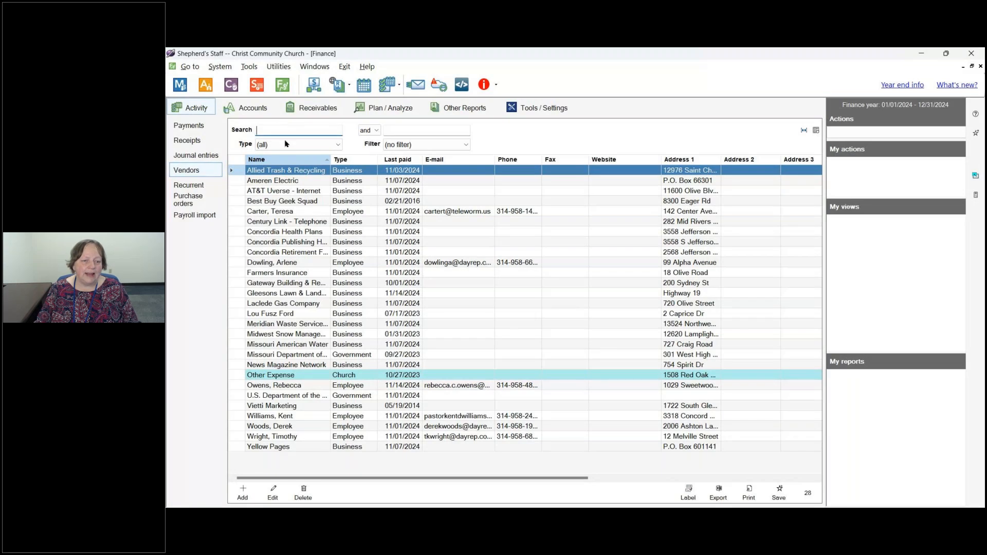
pyautogui.click(338, 145)
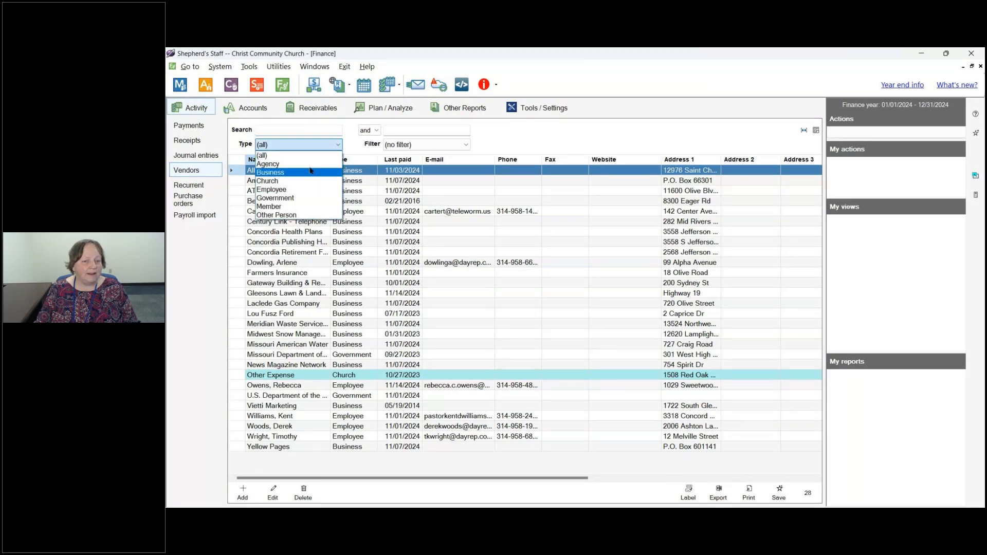
pyautogui.click(476, 137)
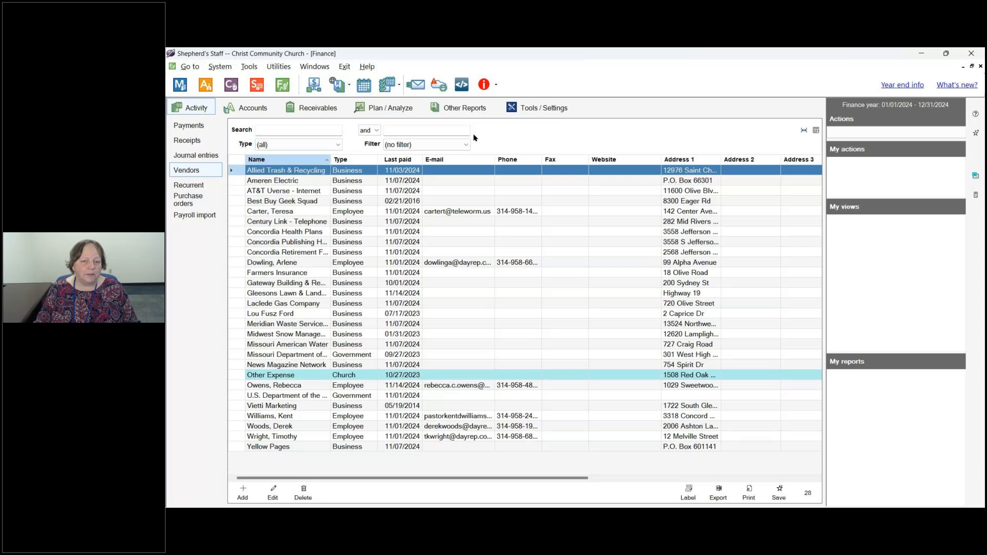
pyautogui.click(466, 144)
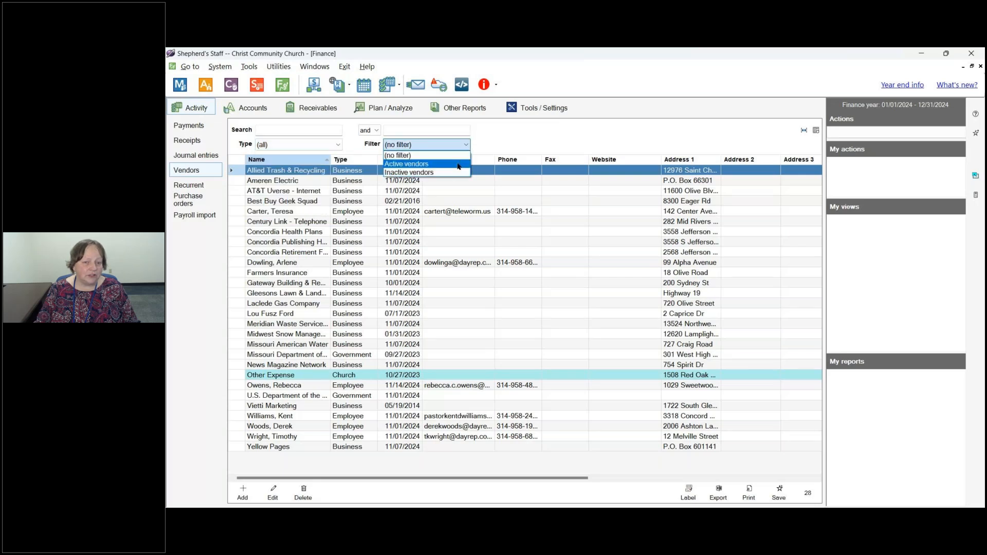
pyautogui.click(496, 151)
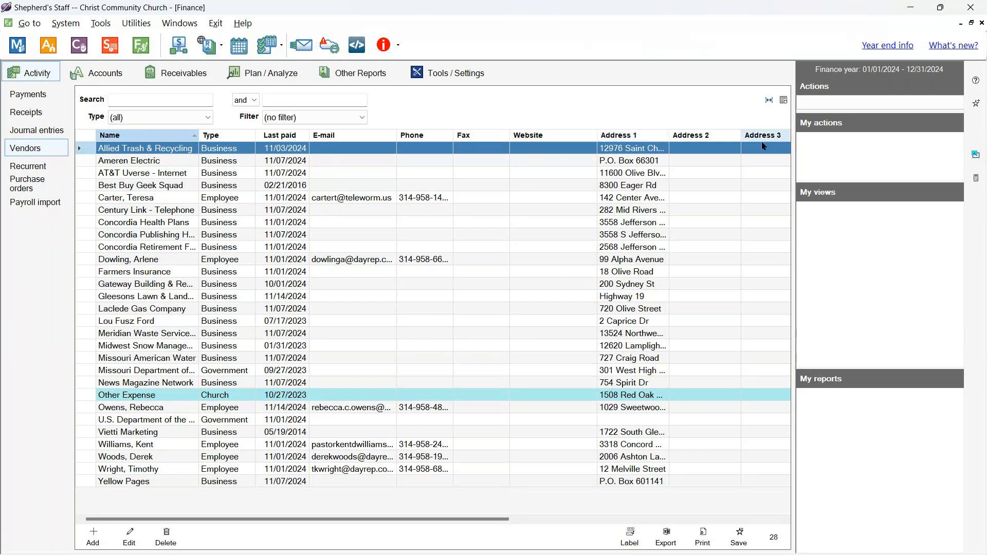
pyautogui.moveTo(463, 519); pyautogui.dragTo(646, 521)
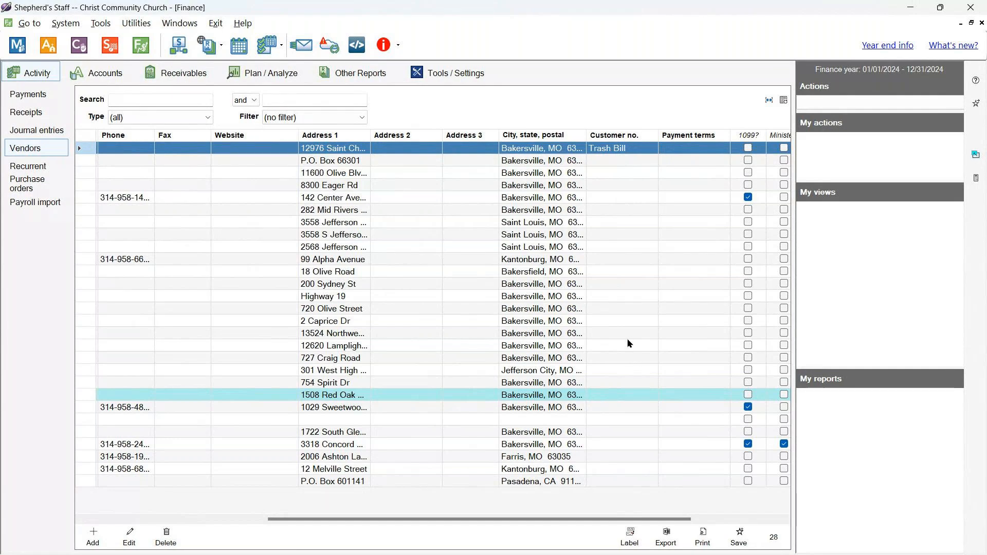
pyautogui.click(695, 321)
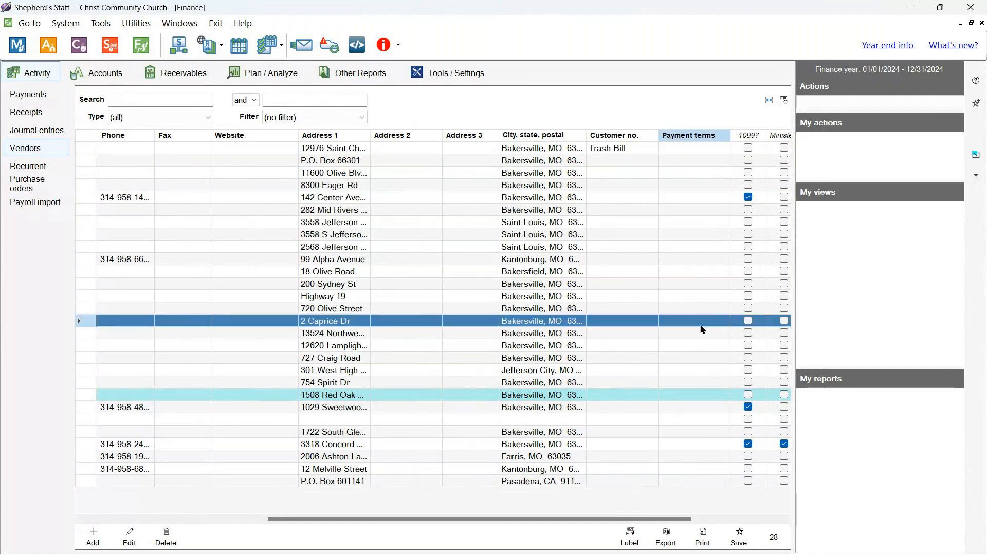
pyautogui.moveTo(657, 515); pyautogui.dragTo(746, 524)
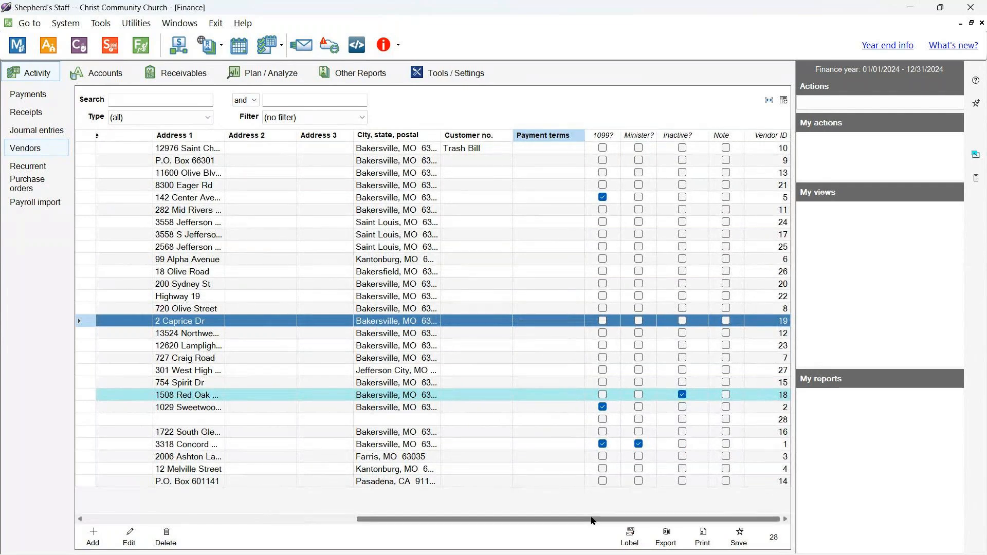
pyautogui.moveTo(592, 521); pyautogui.dragTo(288, 536)
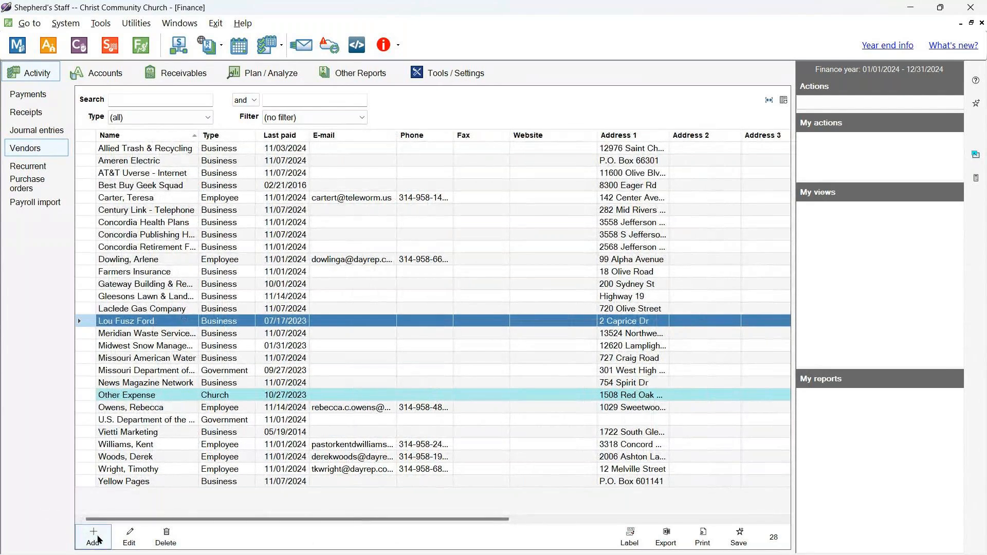
# - Add a new Business vendor named Aldi and save it
pyautogui.click(93, 537)
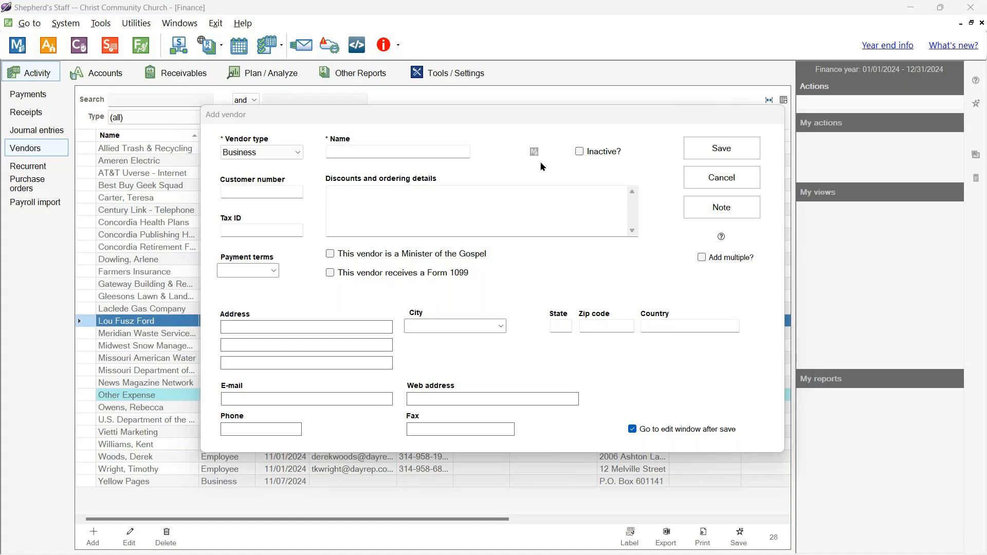
pyautogui.click(457, 148)
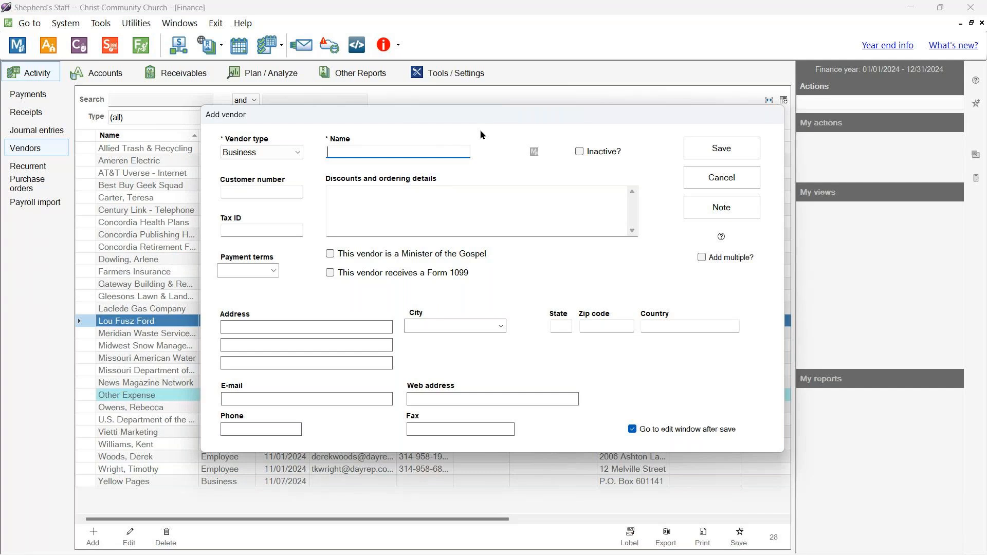
pyautogui.write('Aldi')
pyautogui.click(493, 205)
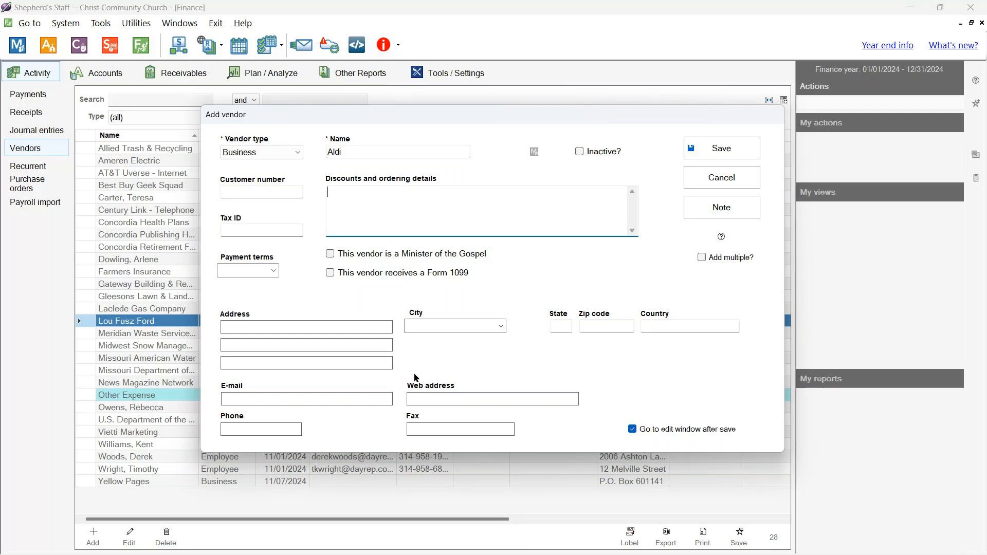
pyautogui.click(351, 323)
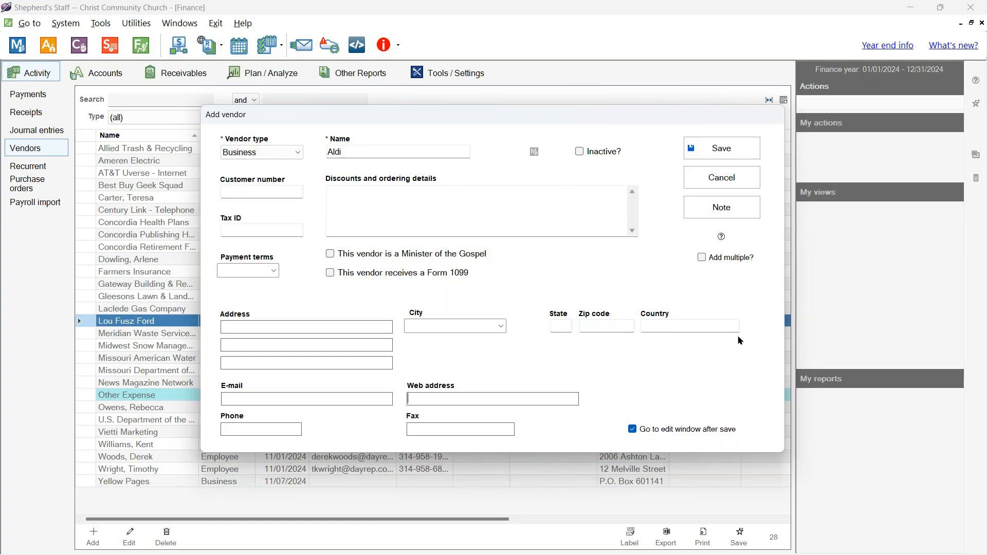
pyautogui.click(716, 151)
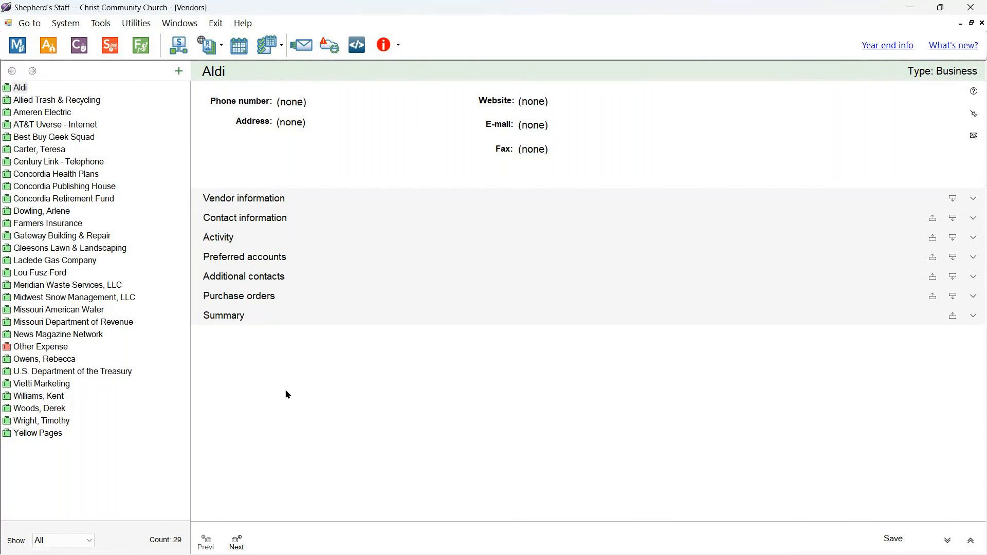
# - Expand Aldi's vendor and contact information sections and enter its street address
pyautogui.click(325, 203)
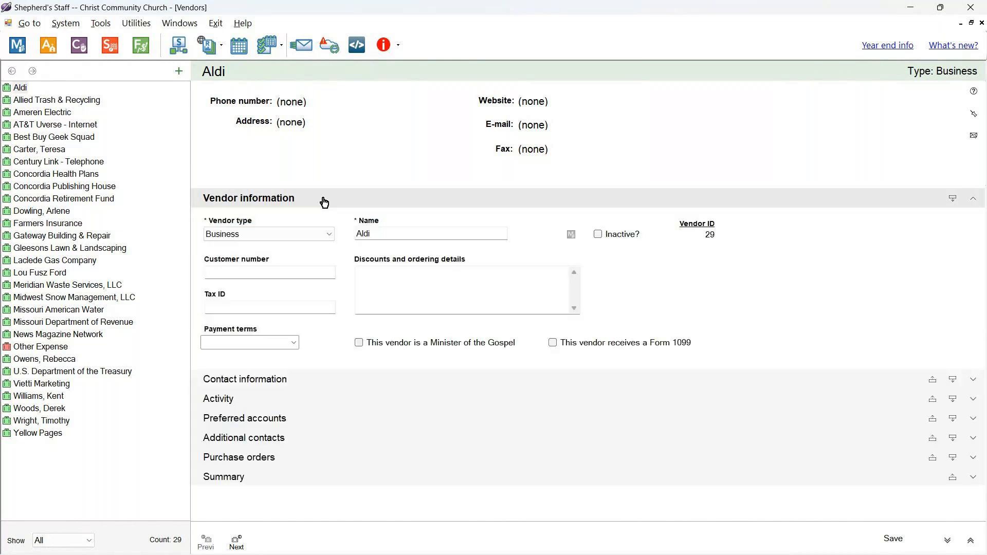
pyautogui.click(324, 203)
pyautogui.click(323, 203)
pyautogui.click(307, 381)
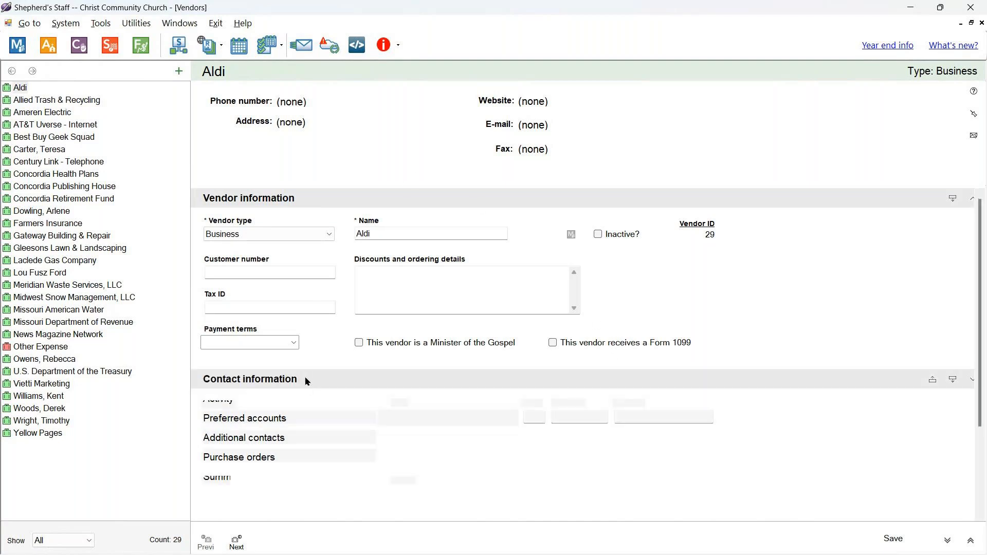
pyautogui.write('123 $th Str')
pyautogui.press('BackSpace')
pyautogui.press('BackSpace')
pyautogui.press('BackSpace')
pyautogui.press('BackSpace')
pyautogui.press('BackSpace')
pyautogui.press('BackSpace')
pyautogui.press('BackSpace')
pyautogui.write('4th Strreet')
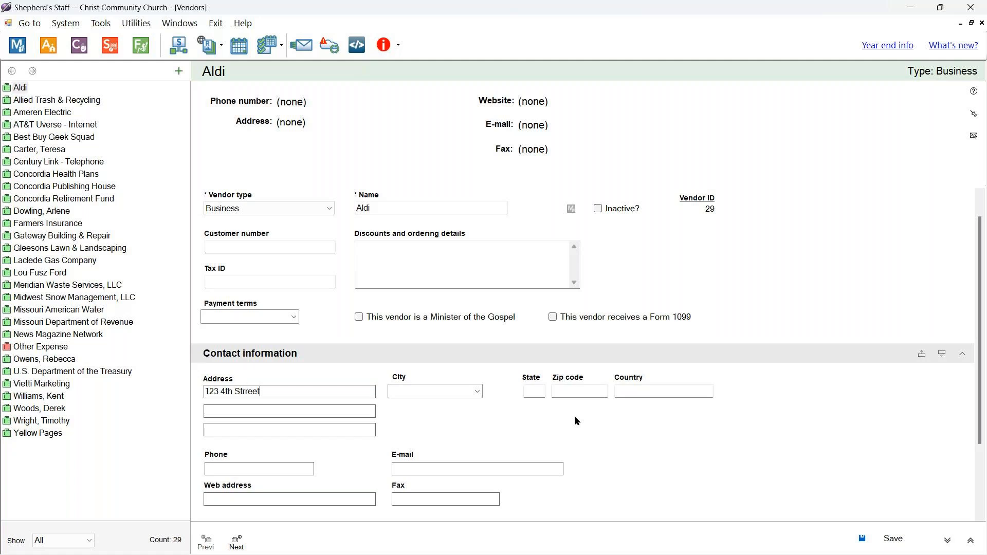
# - Enter city St Louis, state MO, the zip code and country USA, then save
pyautogui.click(465, 391)
pyautogui.write('St Louis')
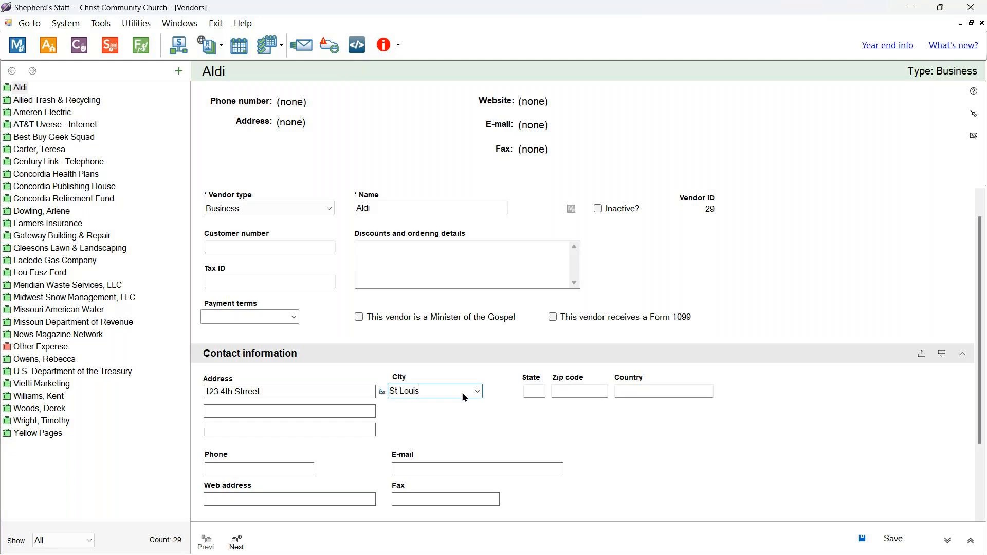
pyautogui.press('Tab')
pyautogui.write('MO')
pyautogui.press('Tab')
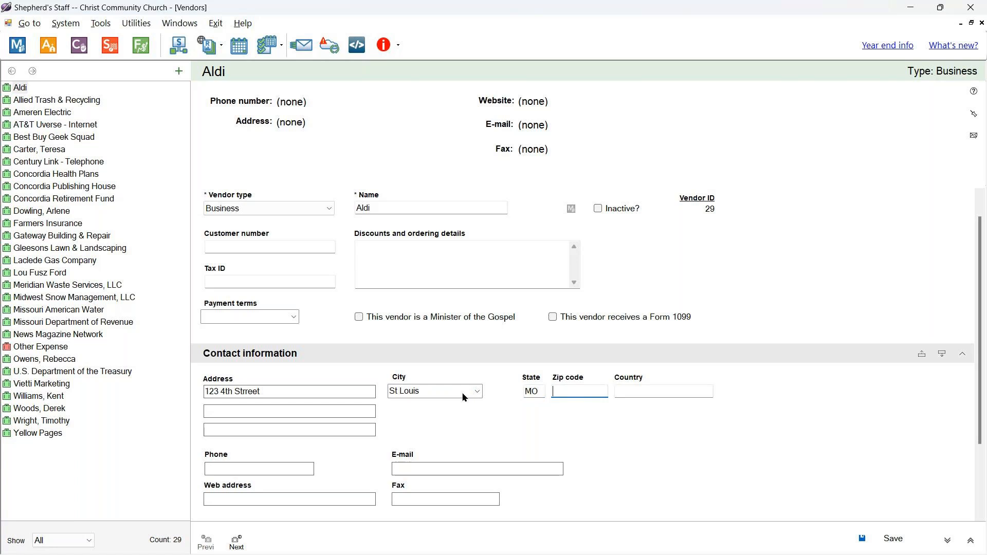
pyautogui.write('63111')
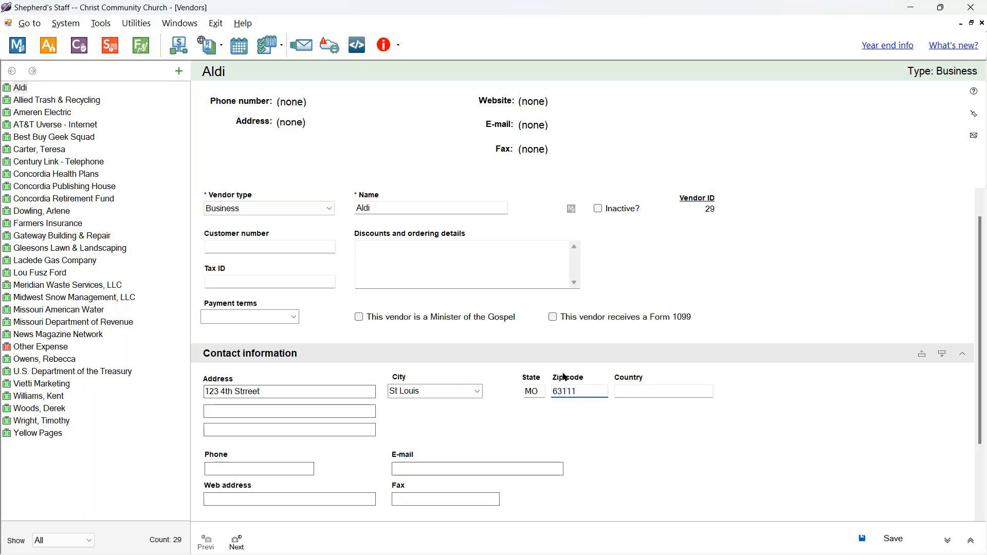
pyautogui.click(636, 393)
pyautogui.write('USA')
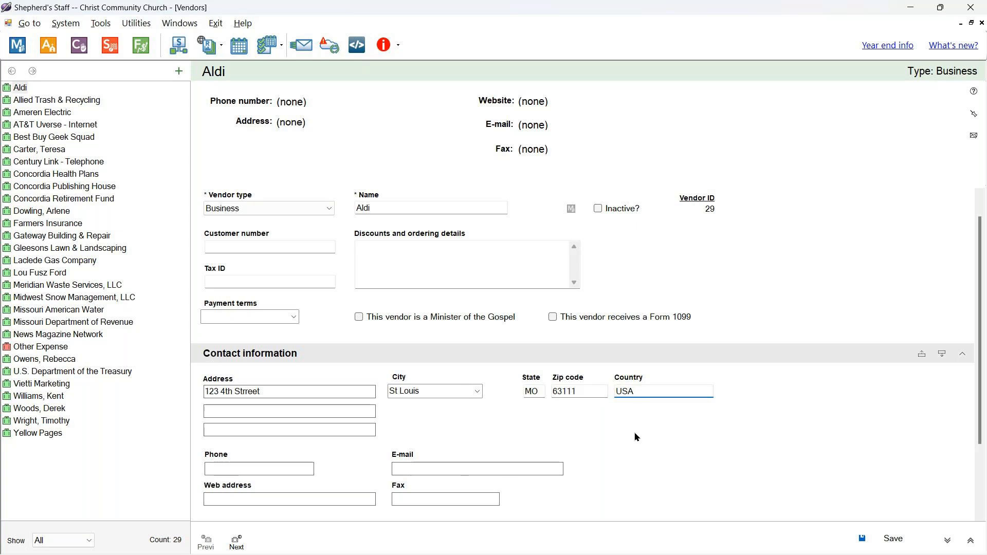
pyautogui.click(890, 540)
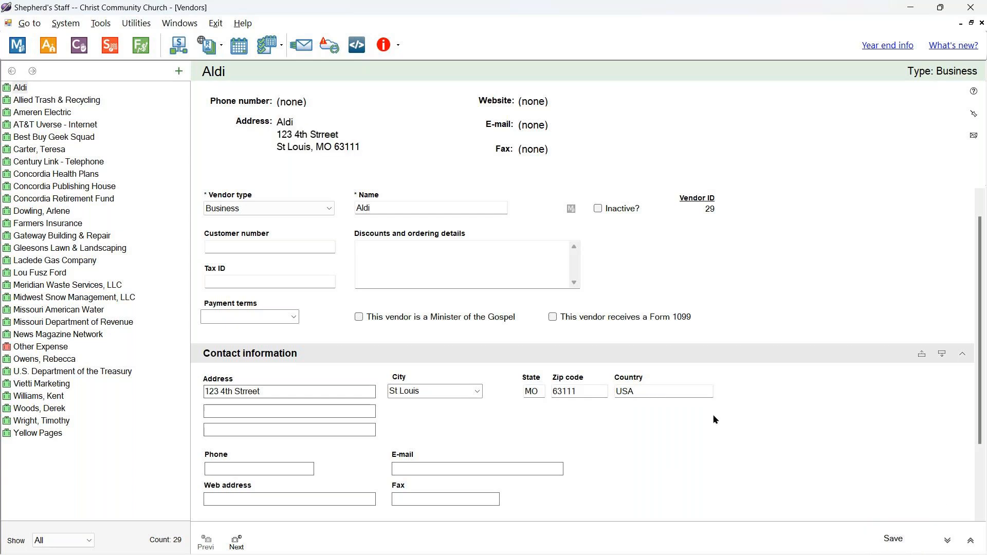
# - Review and collapse Aldi's payment activity, preferred accounts and detail sections, then close the record
pyautogui.scroll(-3, 437, 355)
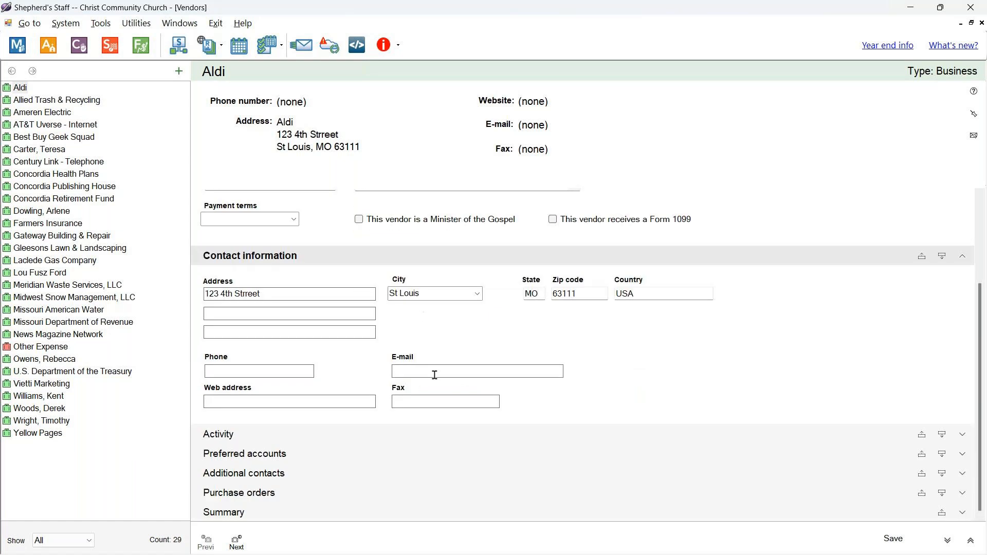
pyautogui.click(382, 445)
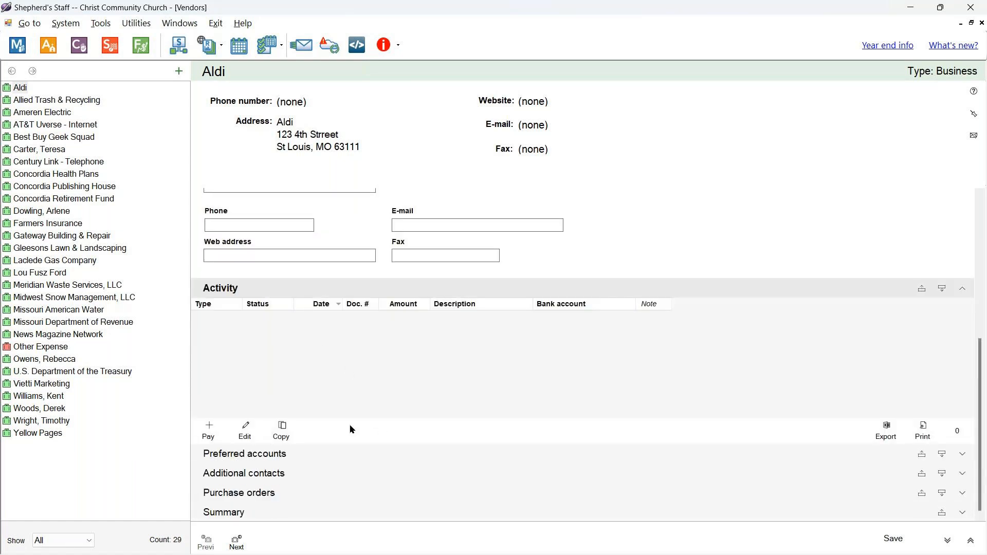
pyautogui.click(283, 465)
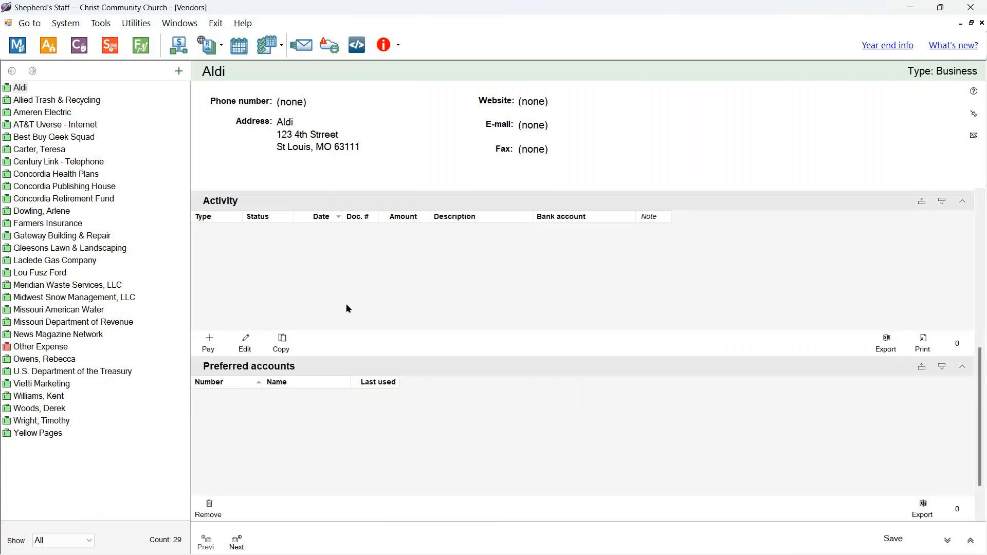
pyautogui.click(456, 370)
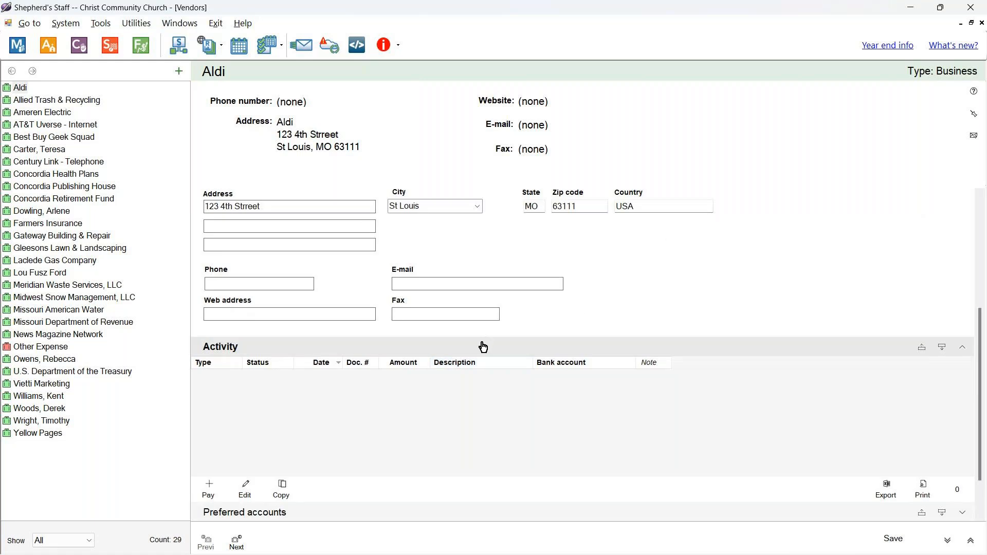
pyautogui.click(483, 346)
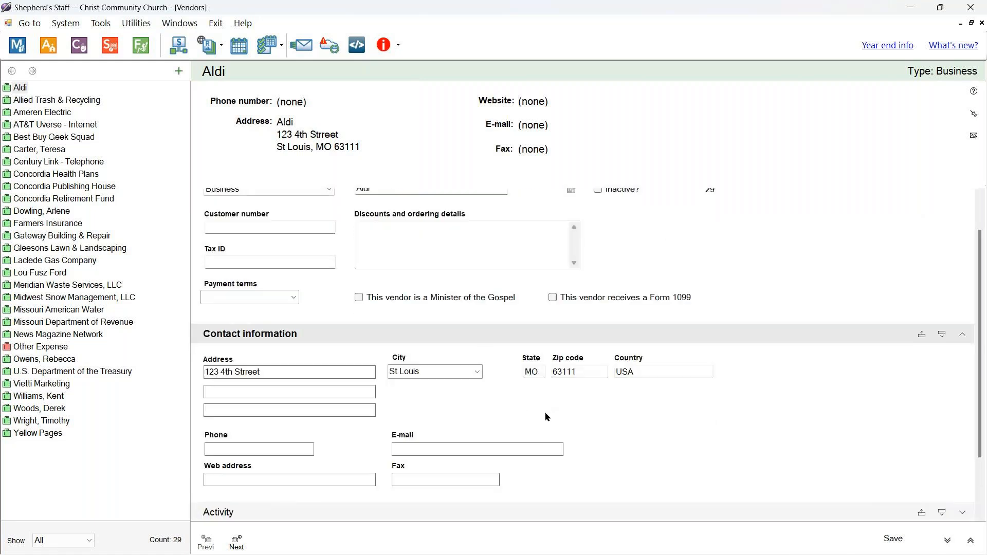
pyautogui.click(616, 335)
pyautogui.click(456, 204)
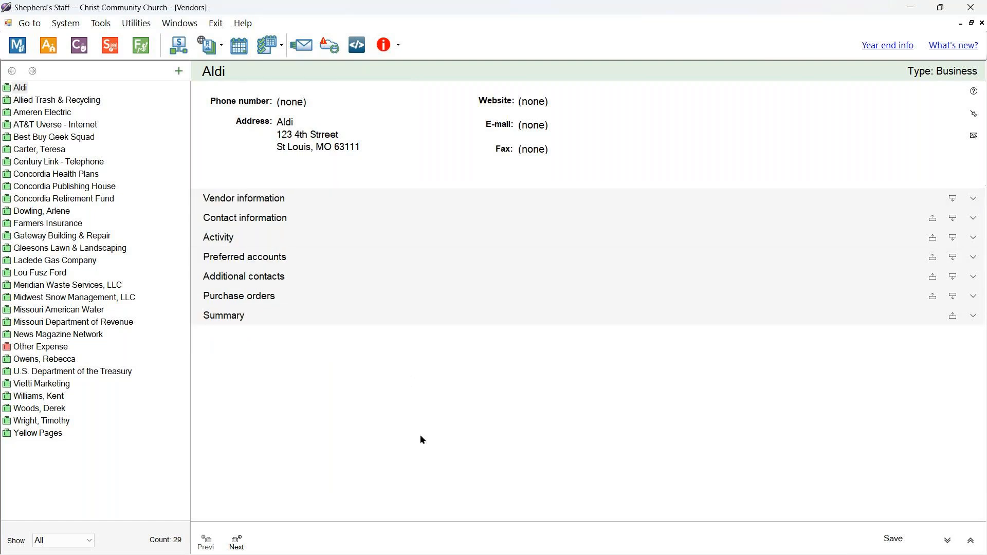
pyautogui.click(982, 23)
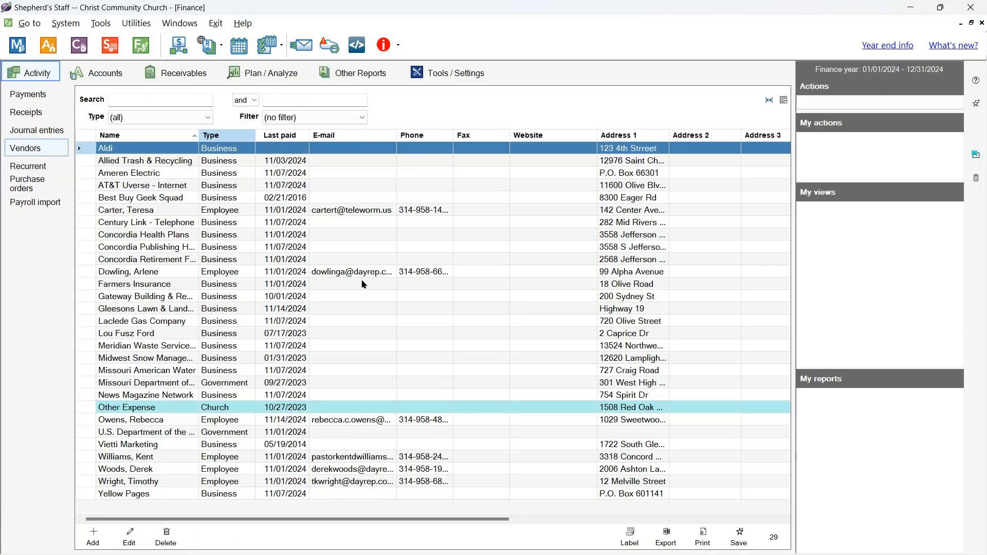
# - Open the Allied Trash & Recycling vendor record and expand its vendor information details
pyautogui.click(157, 162)
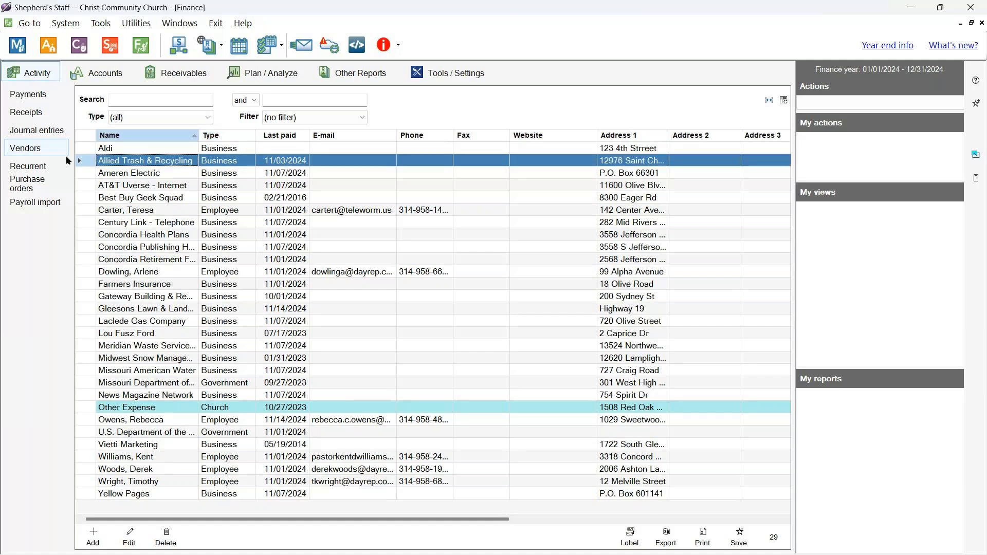
pyautogui.doubleClick(136, 162)
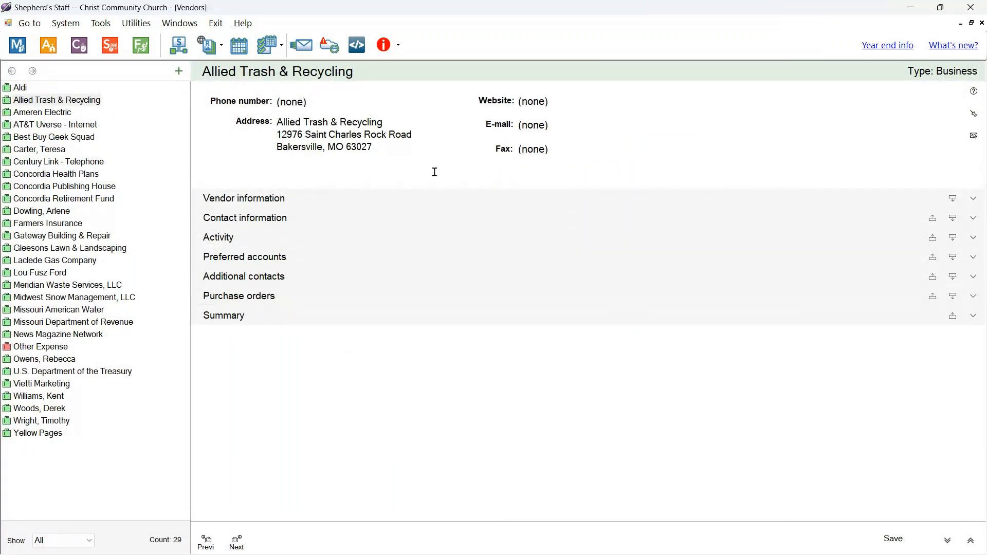
pyautogui.click(448, 197)
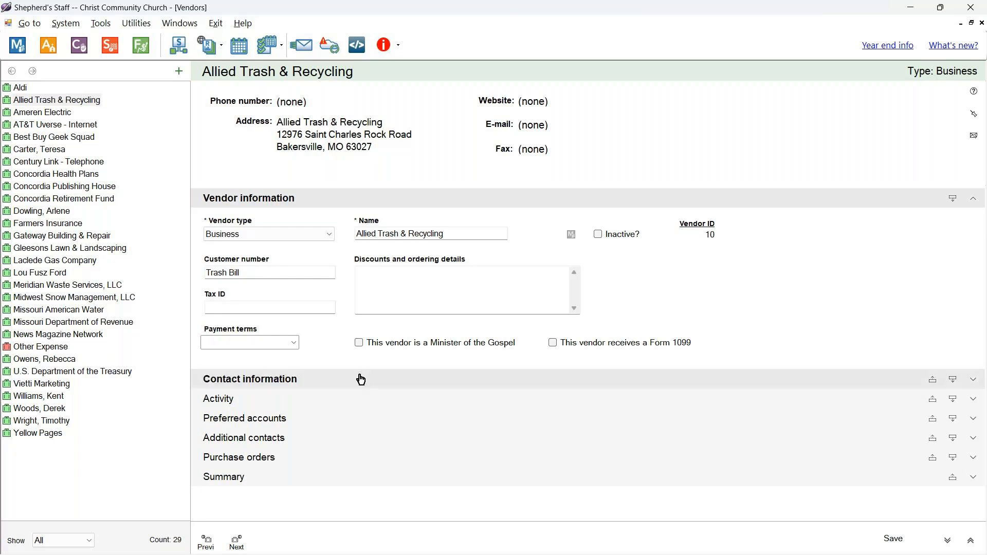
pyautogui.click(343, 380)
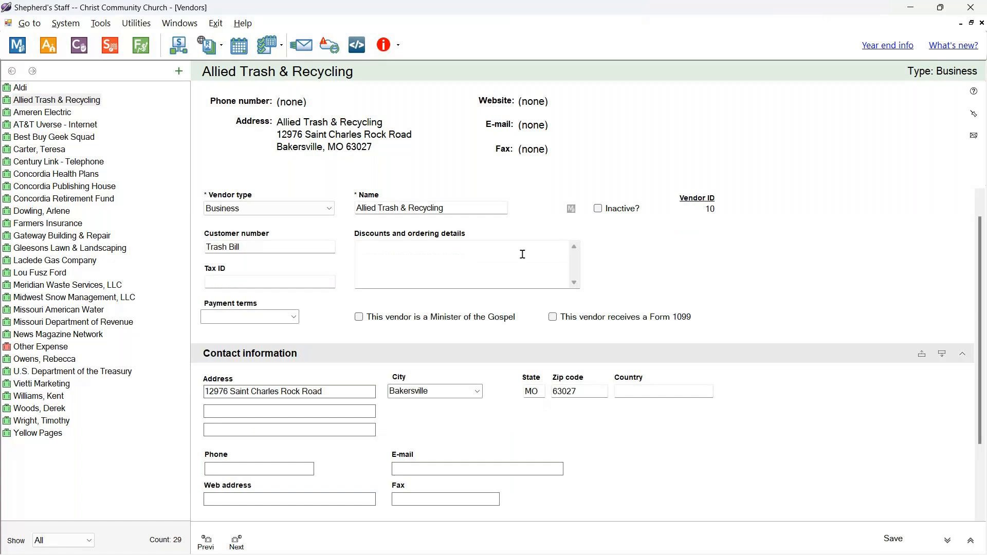
pyautogui.click(495, 357)
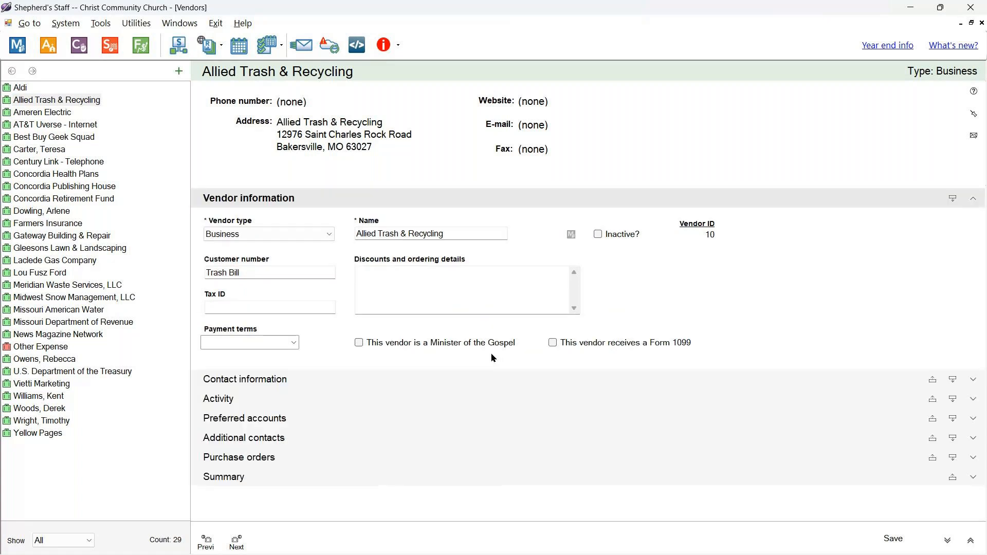
pyautogui.click(343, 395)
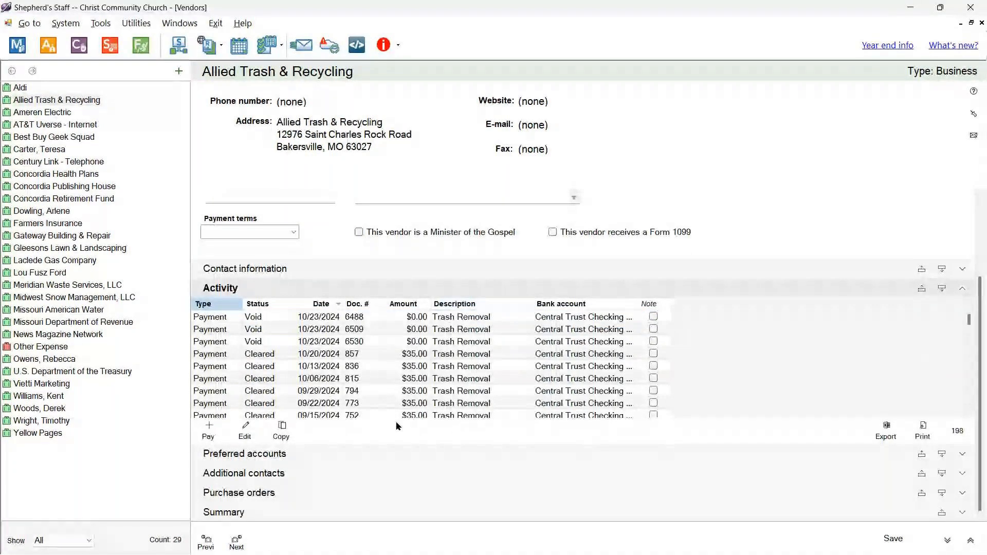
pyautogui.scroll(3, 397, 424)
pyautogui.scroll(2, 394, 421)
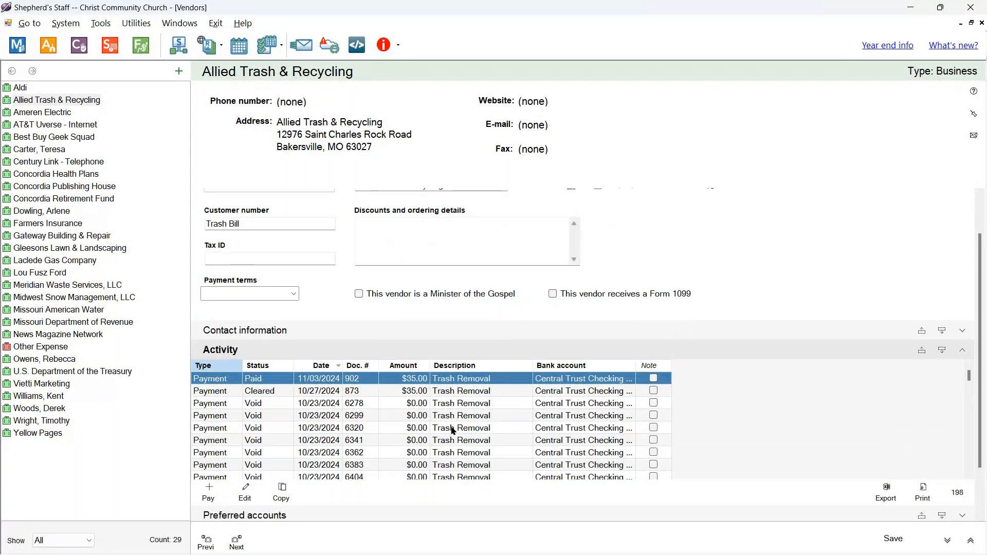
pyautogui.scroll(-5, 616, 433)
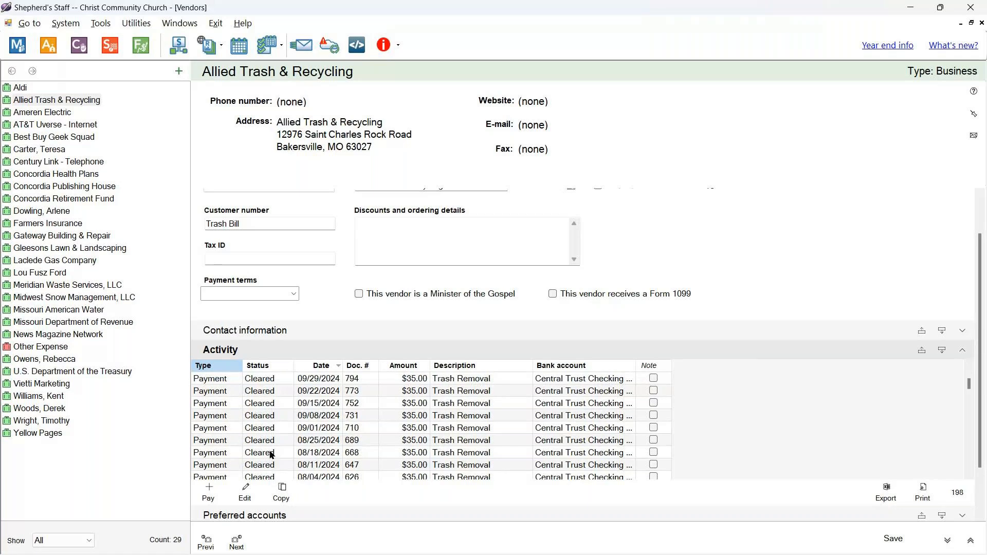
pyautogui.scroll(5, 271, 452)
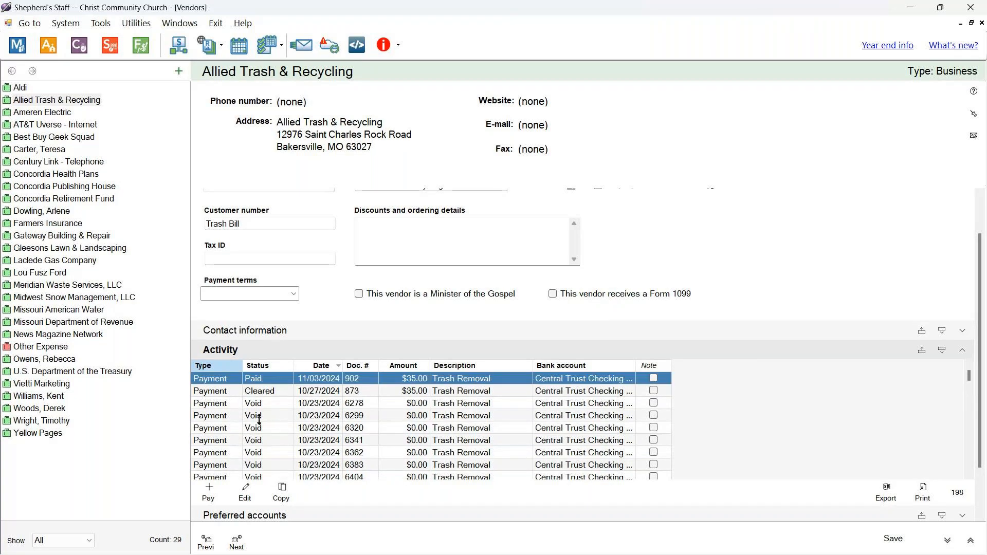
pyautogui.scroll(-2, 333, 455)
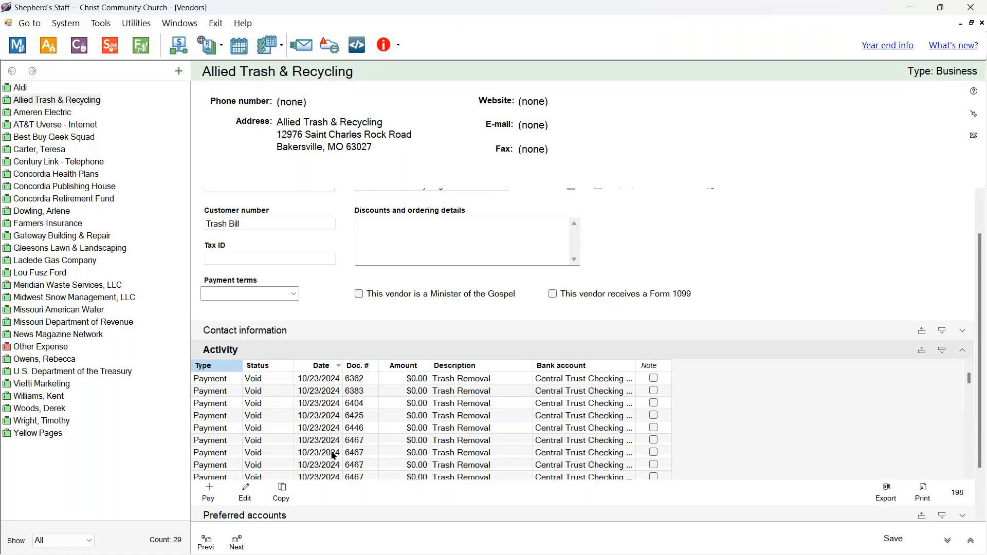
pyautogui.scroll(-1, 333, 454)
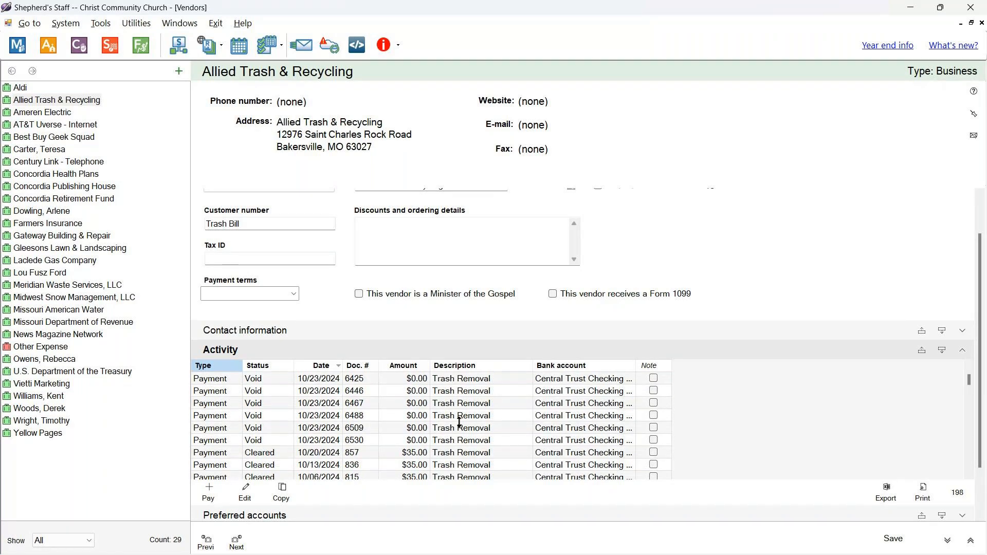
pyautogui.scroll(3, 460, 426)
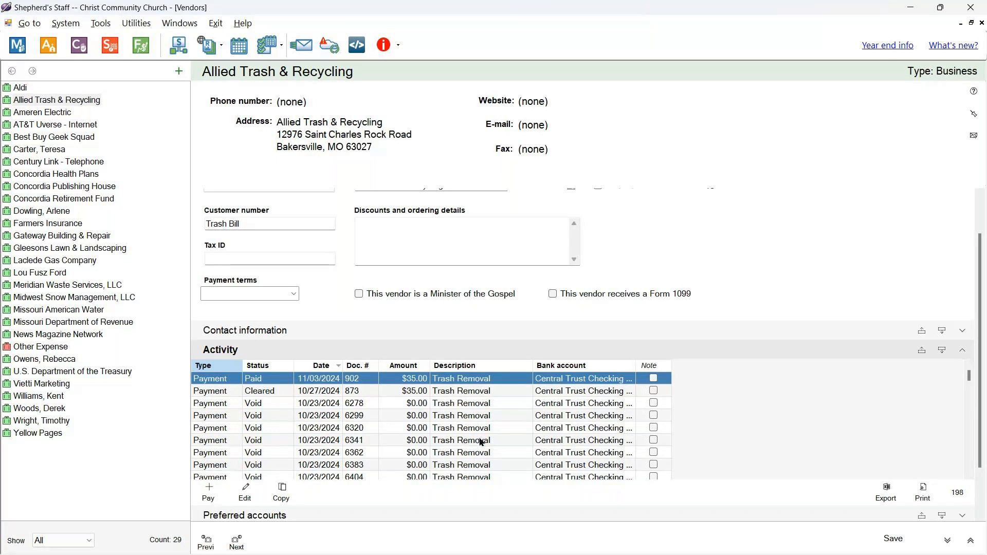
pyautogui.click(660, 355)
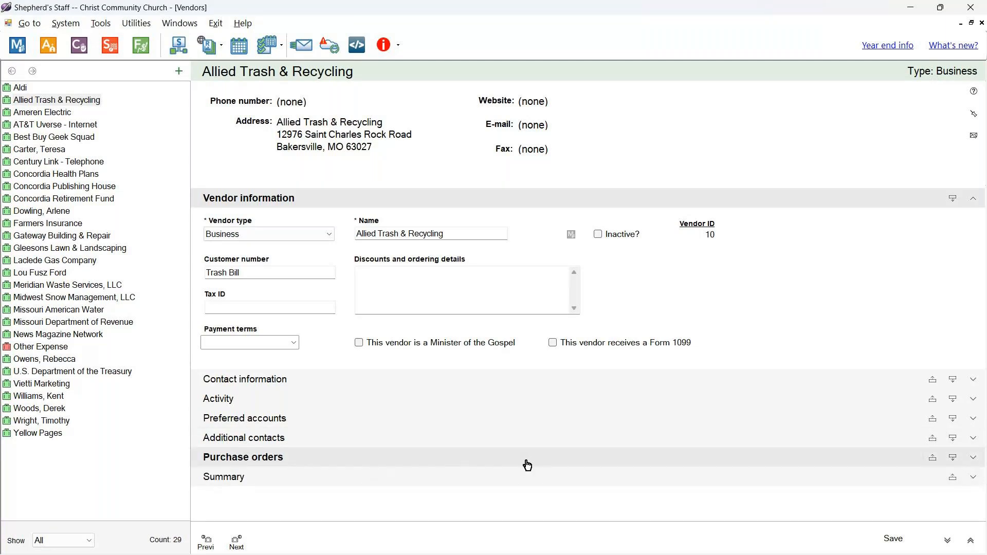
# - Review Allied Trash & Recycling's preferred accounts and additional contacts, cancel a new contact, and close the record
pyautogui.click(483, 419)
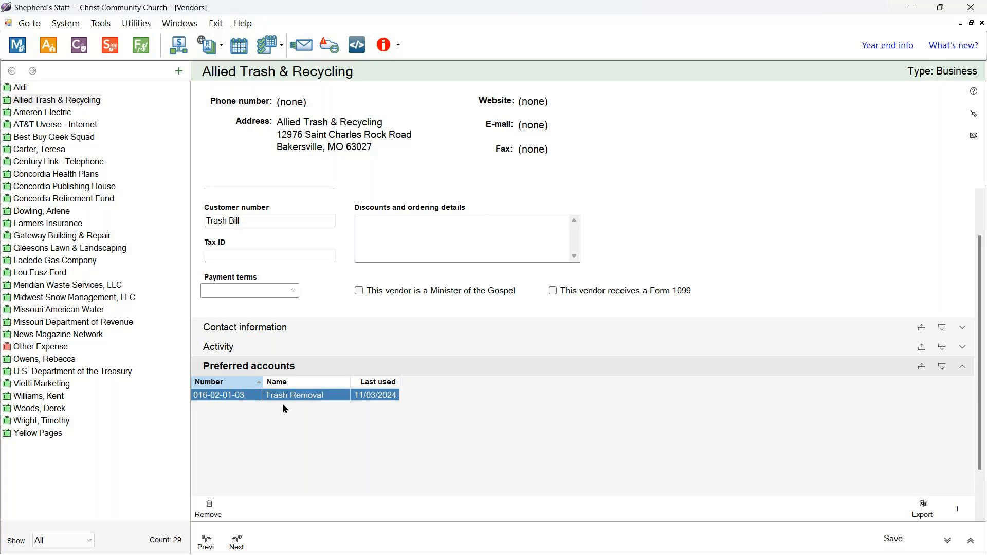
pyautogui.click(427, 380)
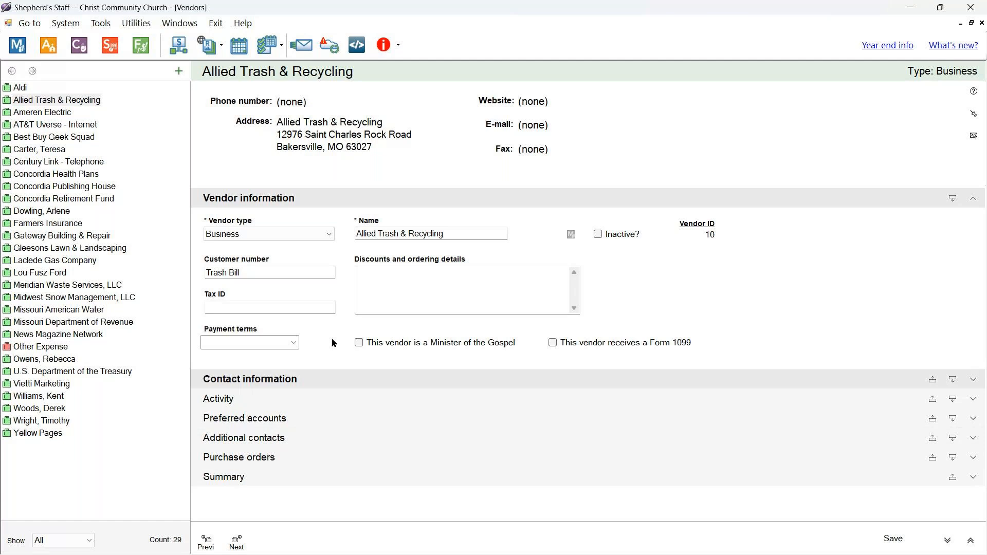
pyautogui.click(278, 443)
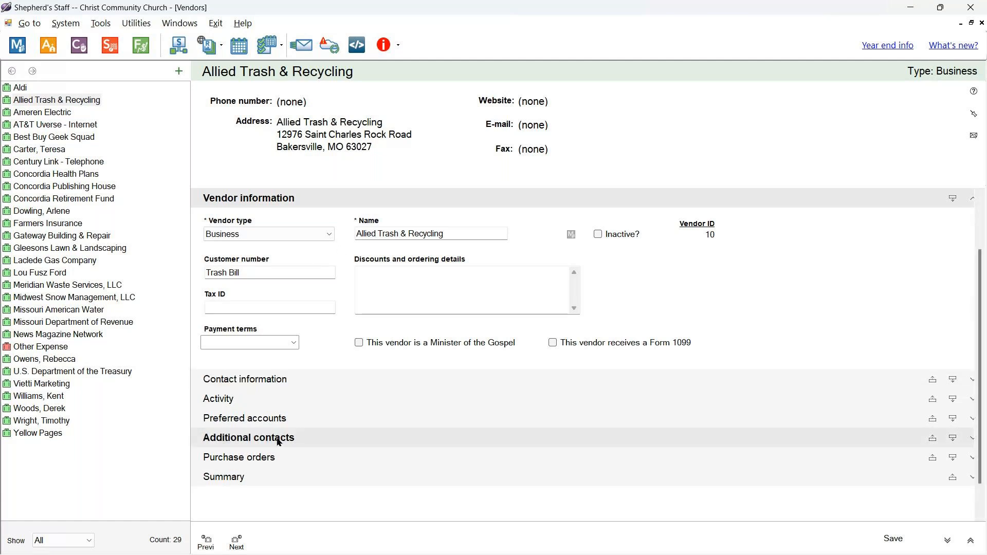
pyautogui.click(209, 507)
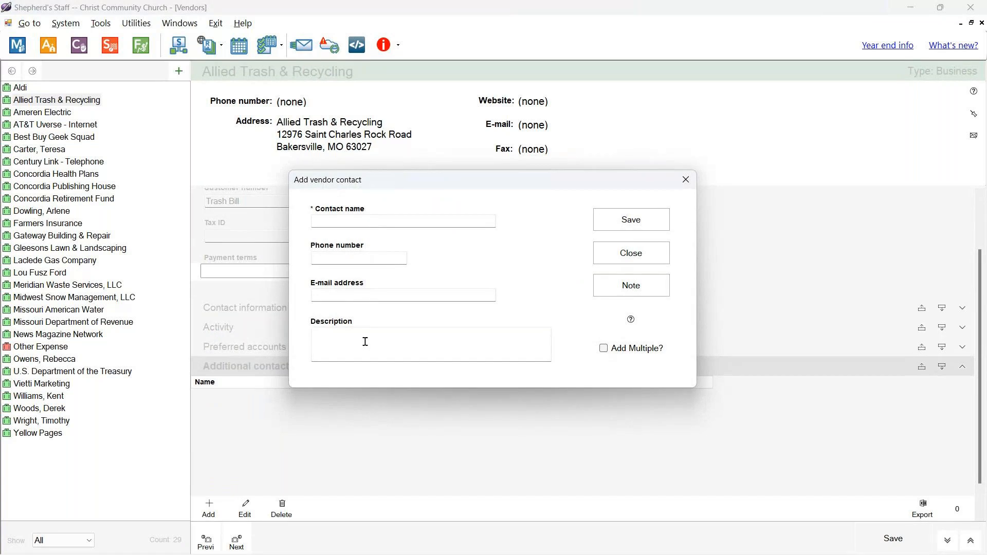
pyautogui.click(624, 257)
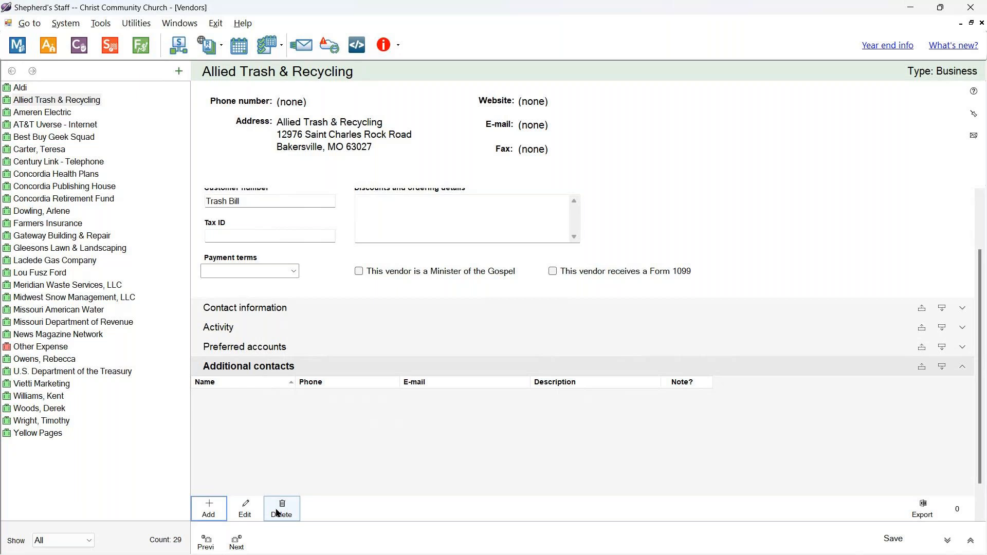
pyautogui.click(982, 23)
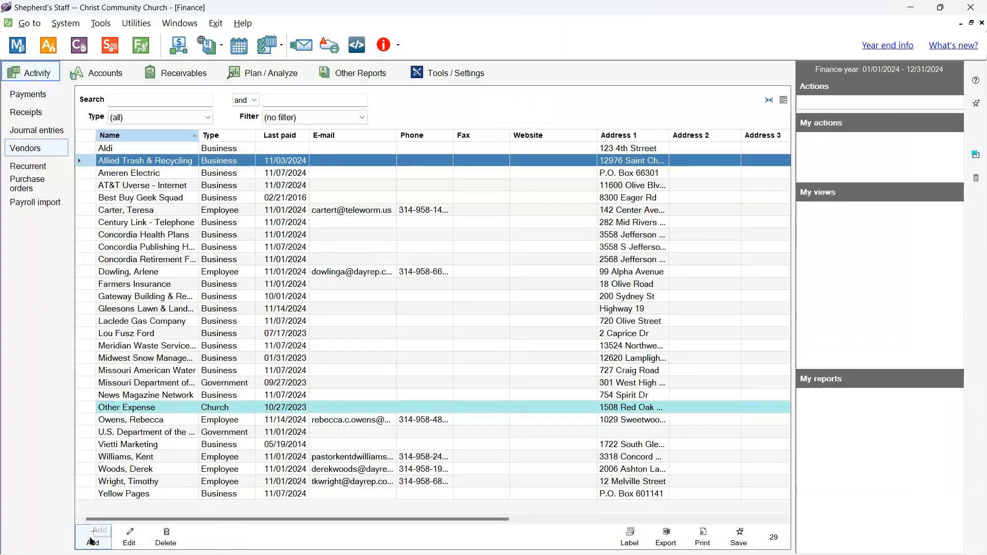
# - Start a new vendor A1 Plumbing and enter its customer number, street address and city St Louis
pyautogui.click(93, 537)
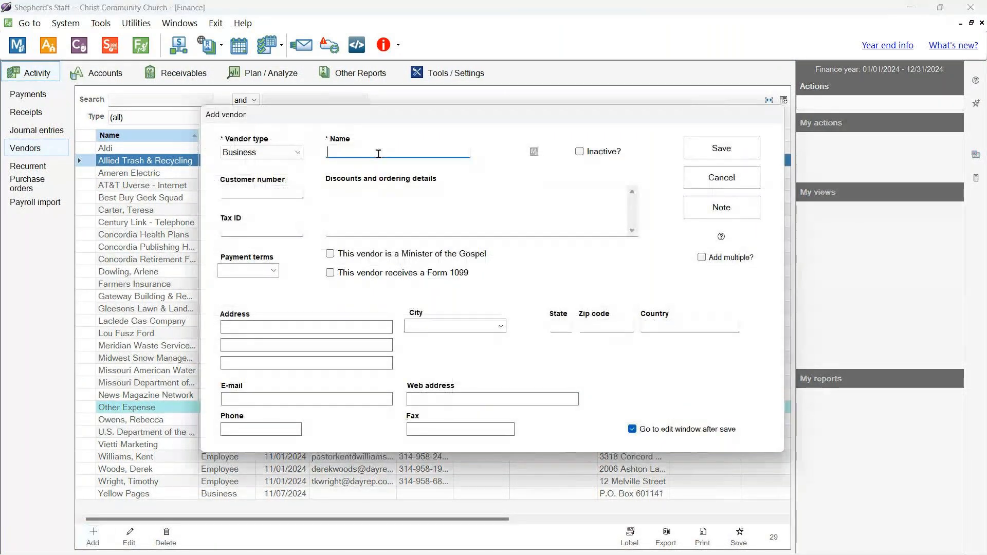
pyautogui.write('A1 Plub')
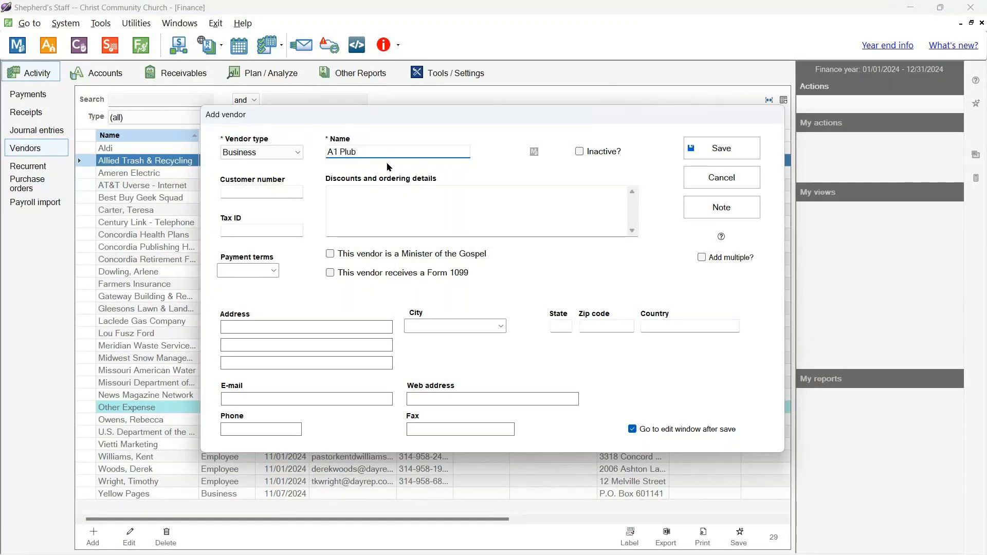
pyautogui.press('BackSpace')
pyautogui.write('mbing')
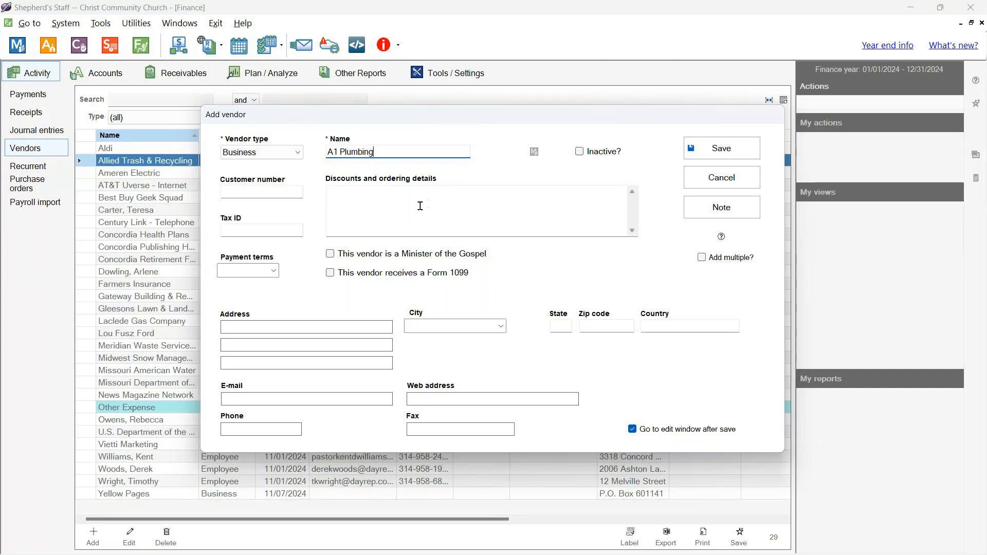
pyautogui.click(294, 193)
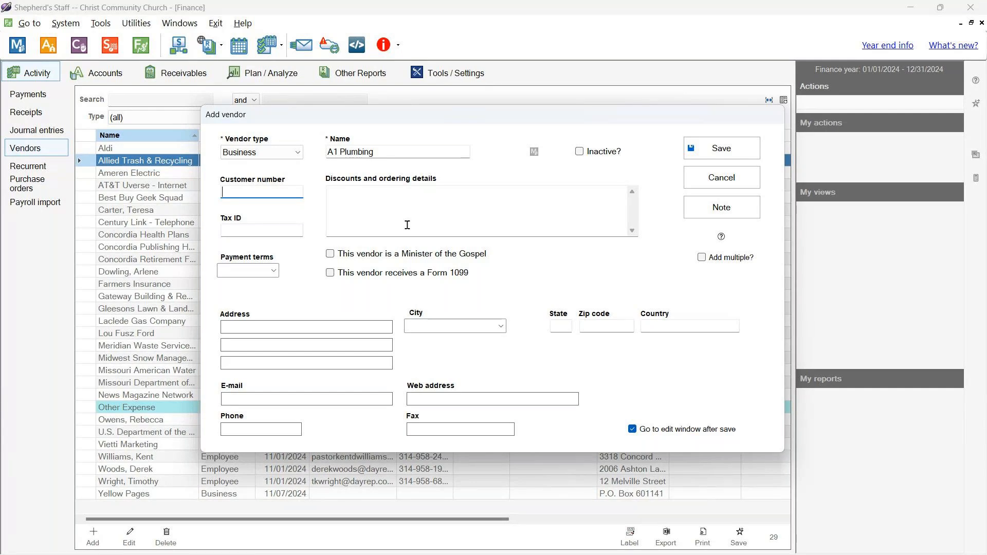
pyautogui.write('54321000')
pyautogui.click(342, 329)
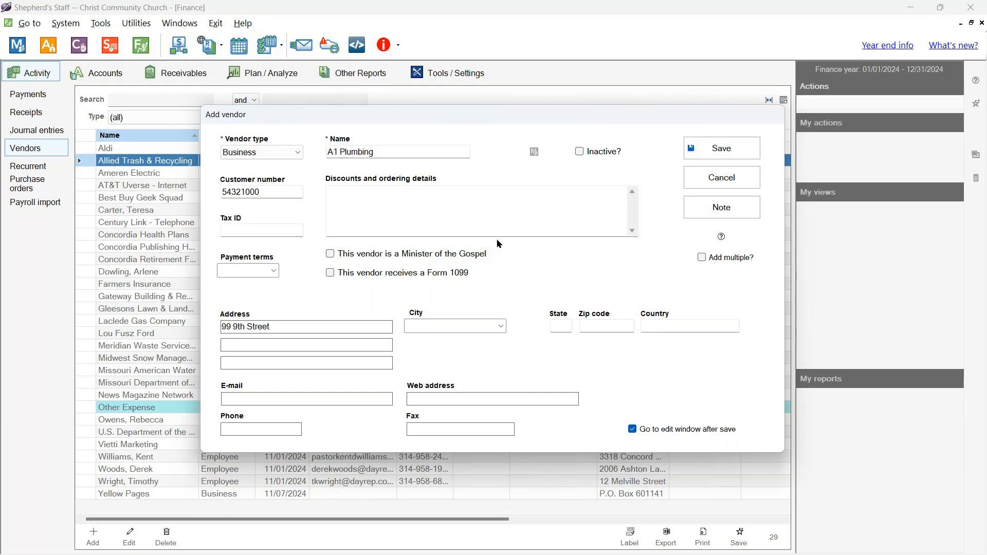
pyautogui.click(488, 325)
pyautogui.write('St Louis')
pyautogui.press('Tab')
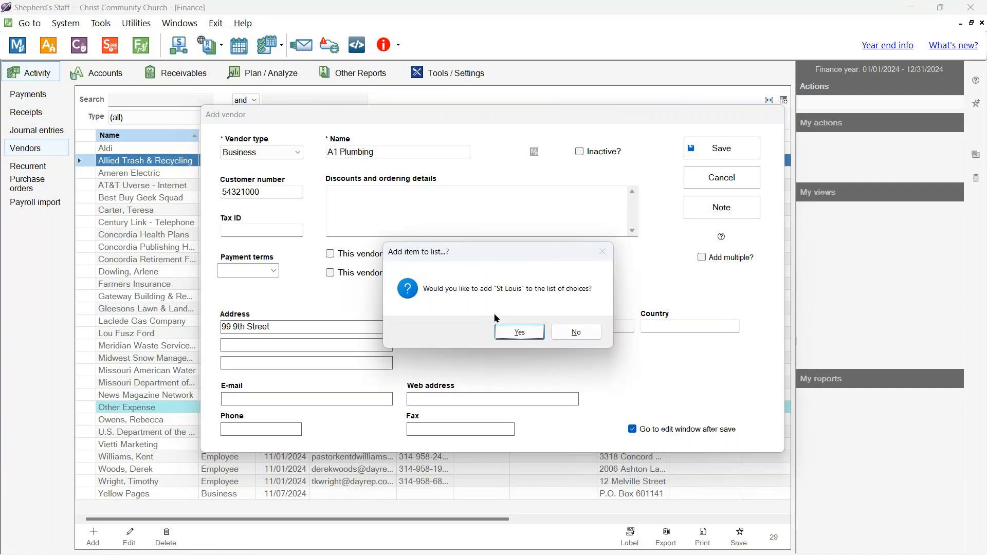
# - Keep St Louis as the city and enter state MO with zip code 63118
pyautogui.click(519, 332)
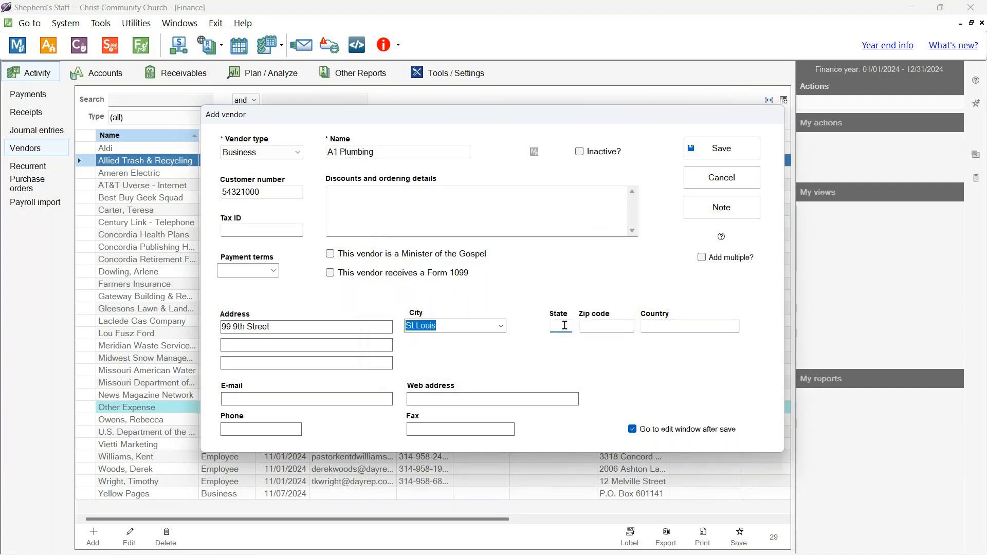
pyautogui.click(504, 332)
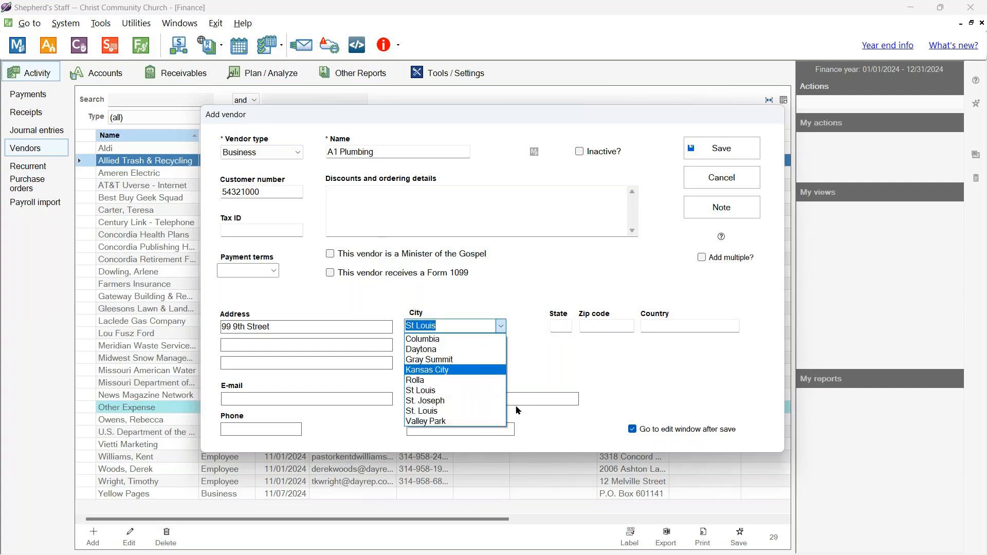
pyautogui.click(508, 294)
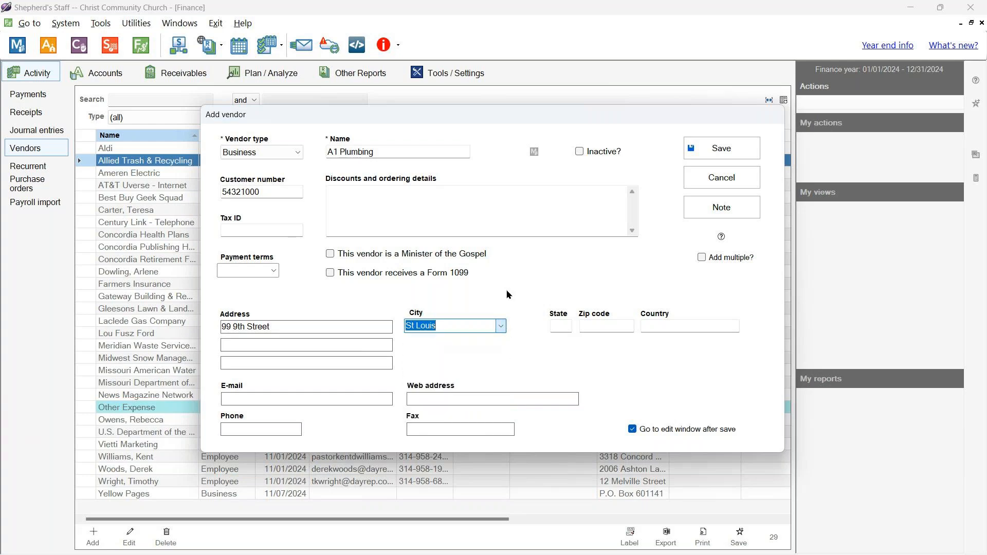
pyautogui.click(558, 324)
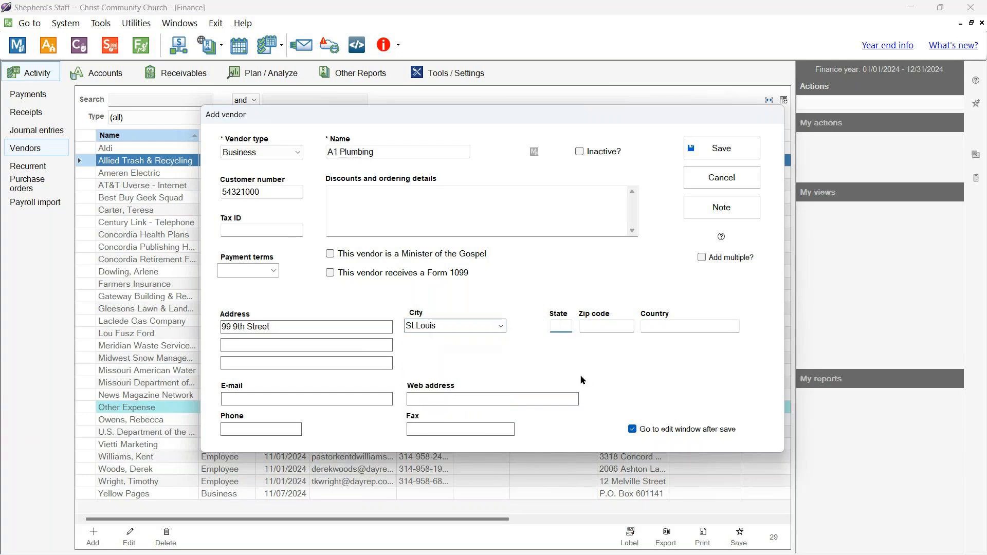
pyautogui.write('MO')
pyautogui.press('Tab')
pyautogui.write('63118')
# - Fill in the vendor's e-mail address and phone number and save A1 Plumbing
pyautogui.click(346, 395)
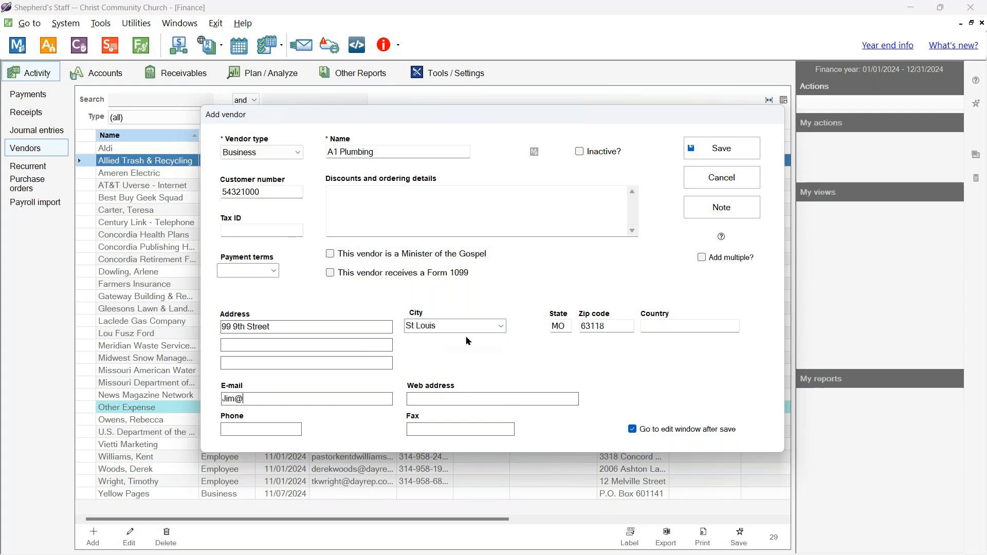
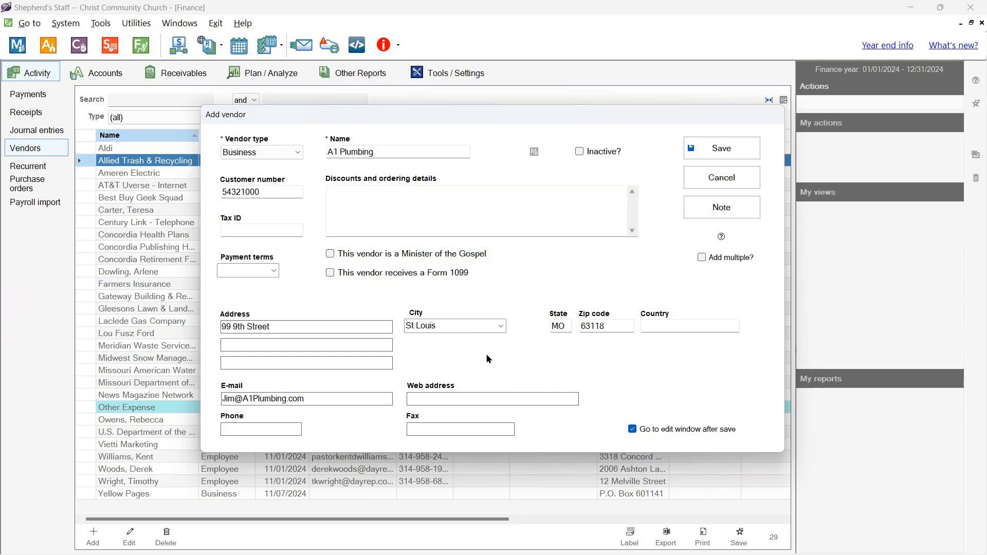
pyautogui.write('314--55-51111')
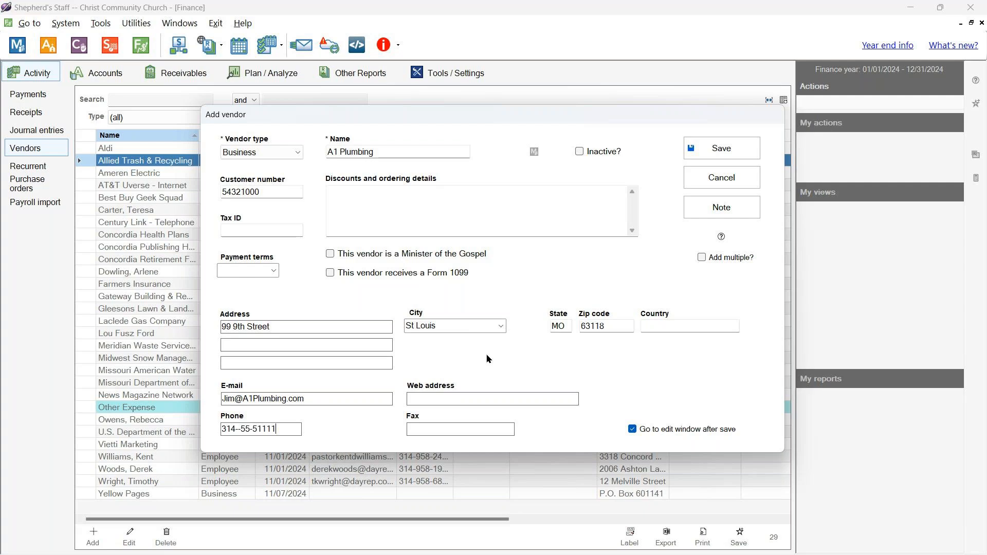
pyautogui.click(699, 150)
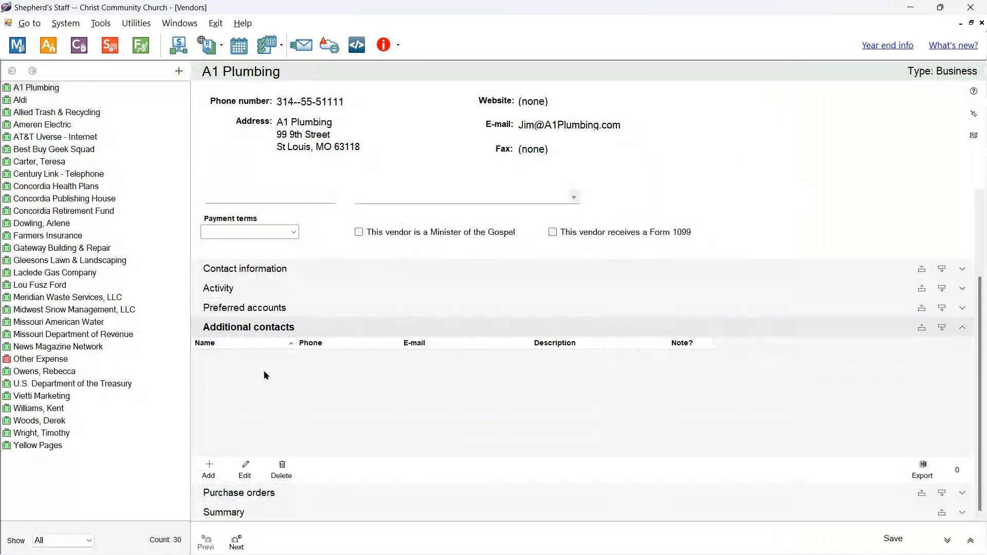
# - Add an additional contact for A1 Plumbing with the contact's name, phone number and e-mail
pyautogui.click(197, 472)
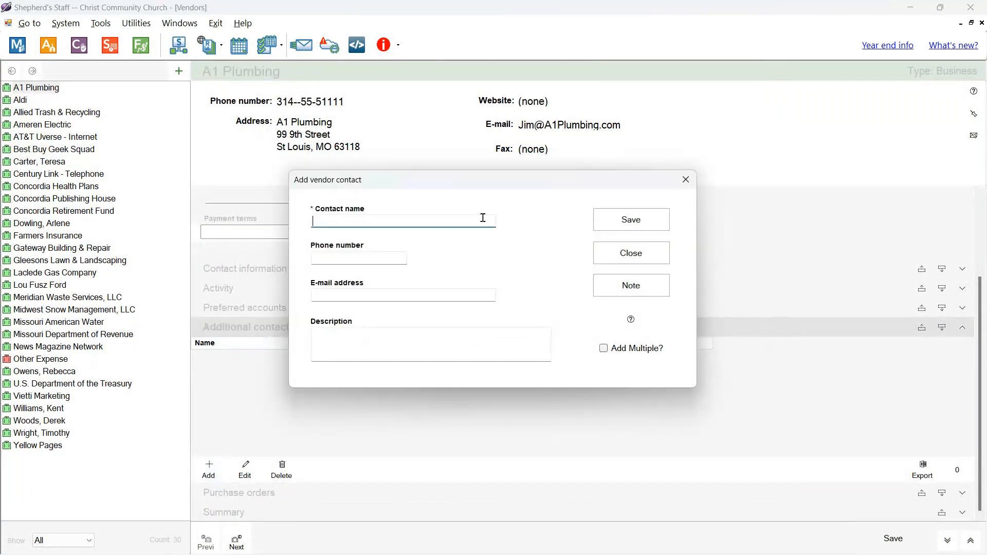
pyautogui.write('Jim The Plum')
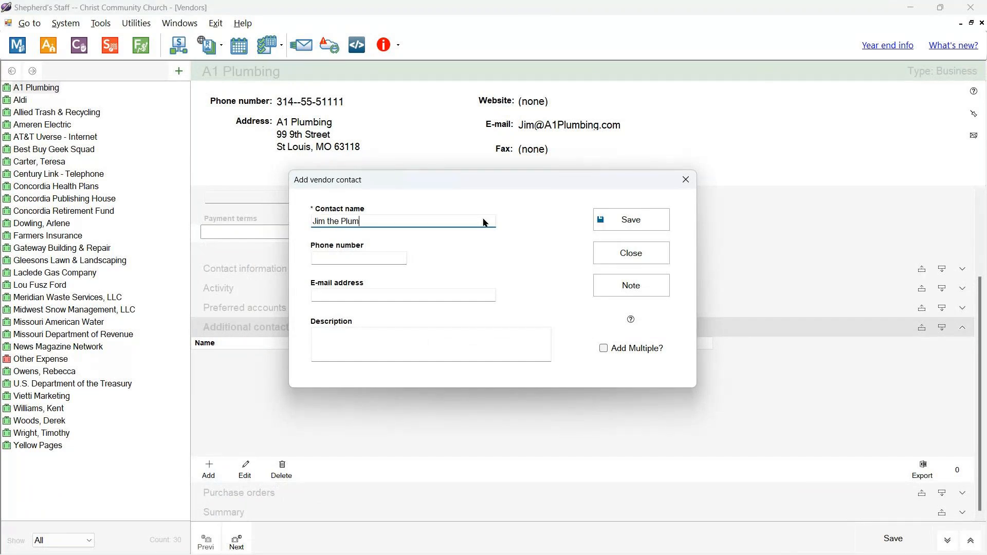
pyautogui.write('ber')
pyautogui.click(381, 260)
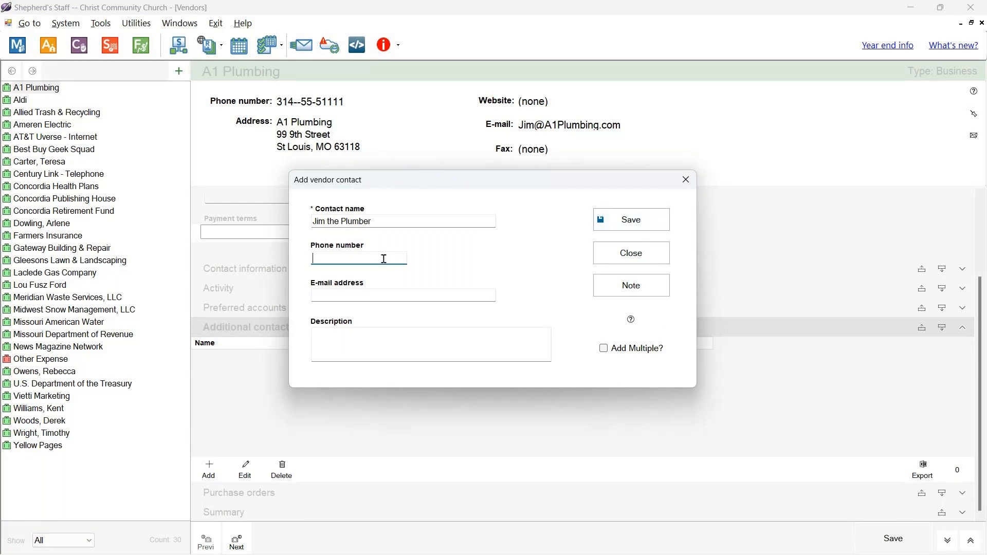
pyautogui.write('314-555-1111')
pyautogui.click(375, 291)
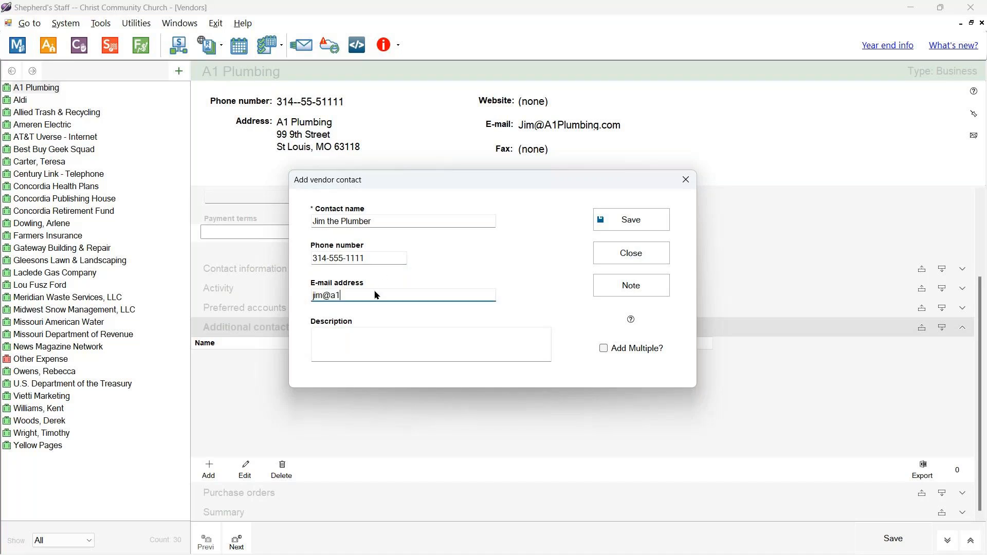
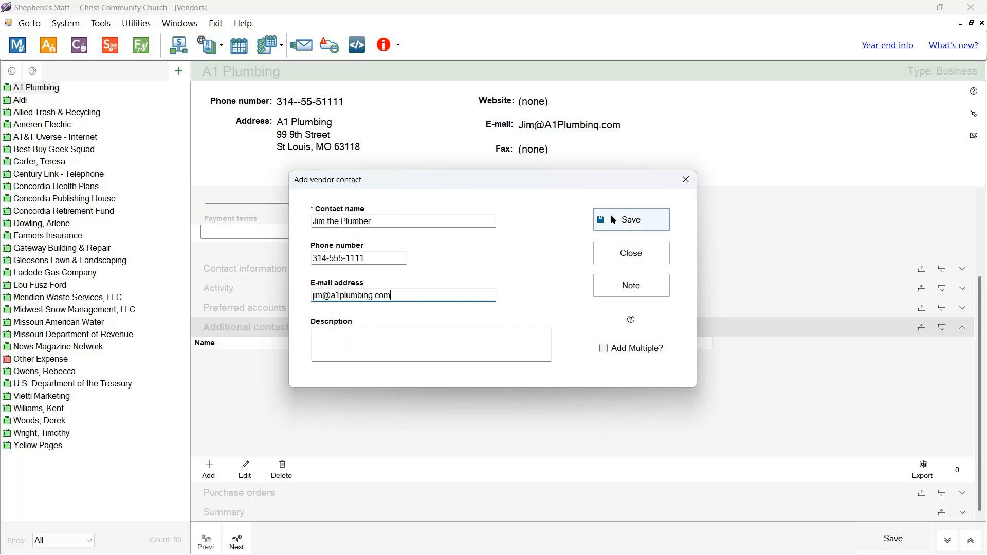
# - Describe the contact as the go-to person at the company and save the contact
pyautogui.click(485, 342)
pyautogui.write('Jim is our go-to guy')
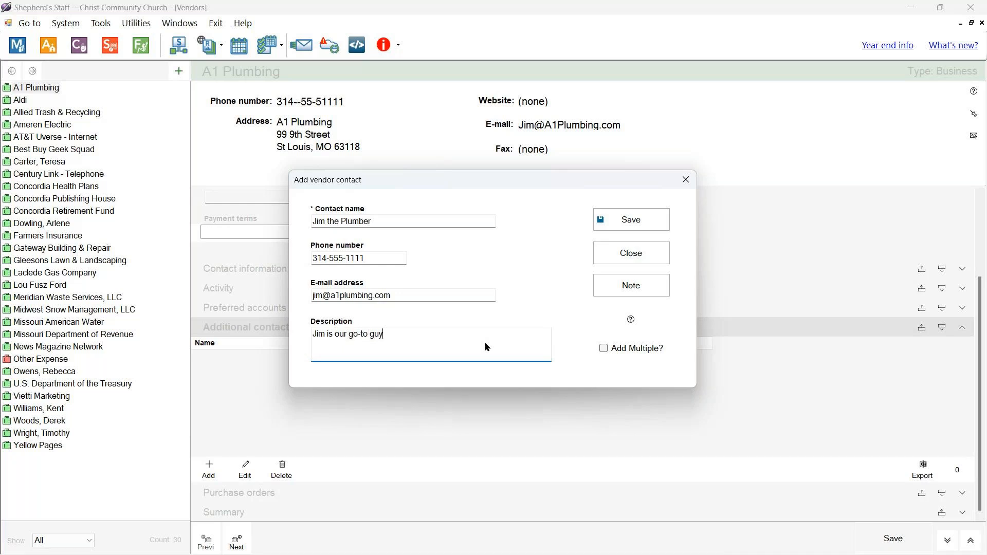
pyautogui.write(' at the compua')
pyautogui.press('BackSpace')
pyautogui.press('BackSpace')
pyautogui.write('anny')
pyautogui.press('BackSpace')
pyautogui.press('BackSpace')
pyautogui.press('BackSpace')
pyautogui.write('n')
pyautogui.click(601, 220)
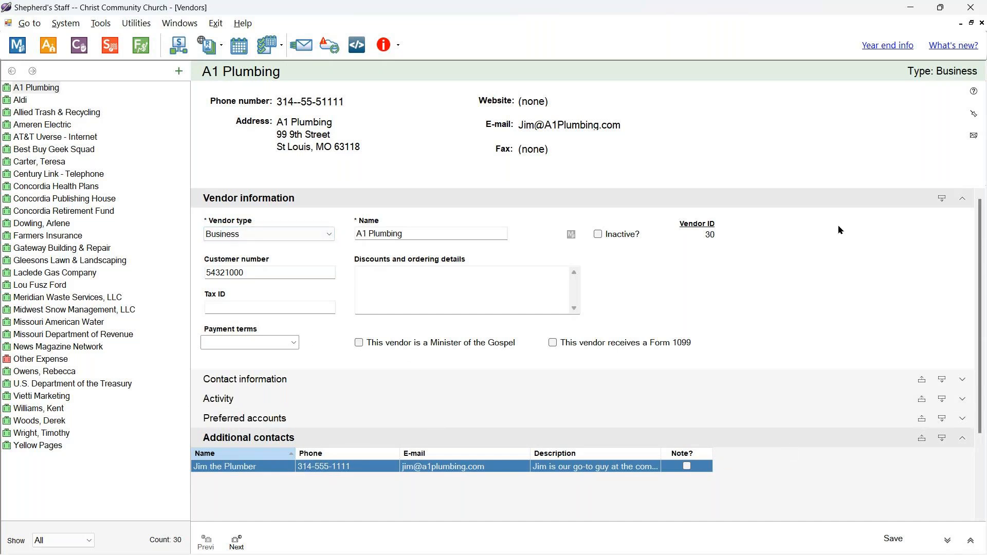
# - Check the Activity and Preferred accounts sections, then close the A1 Plumbing record
pyautogui.click(274, 405)
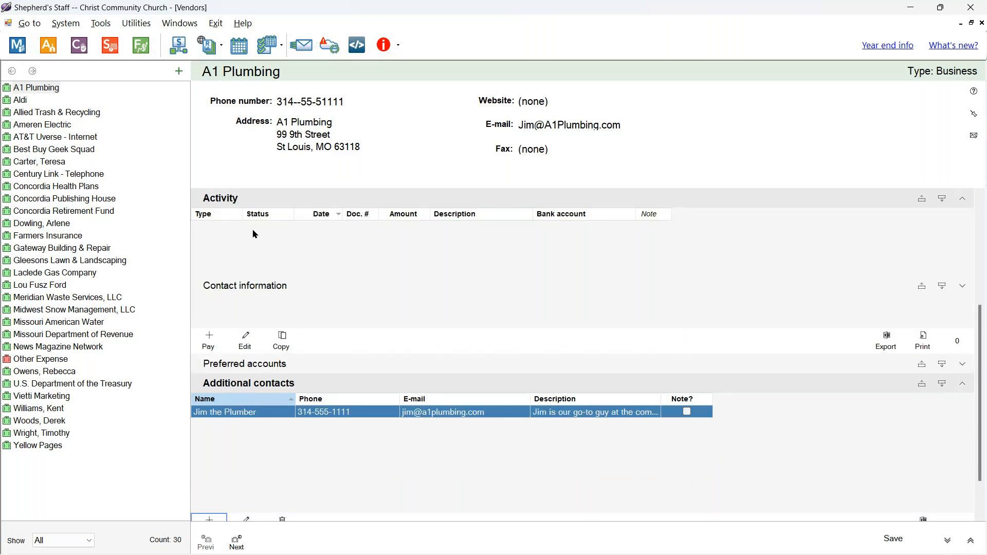
pyautogui.click(257, 363)
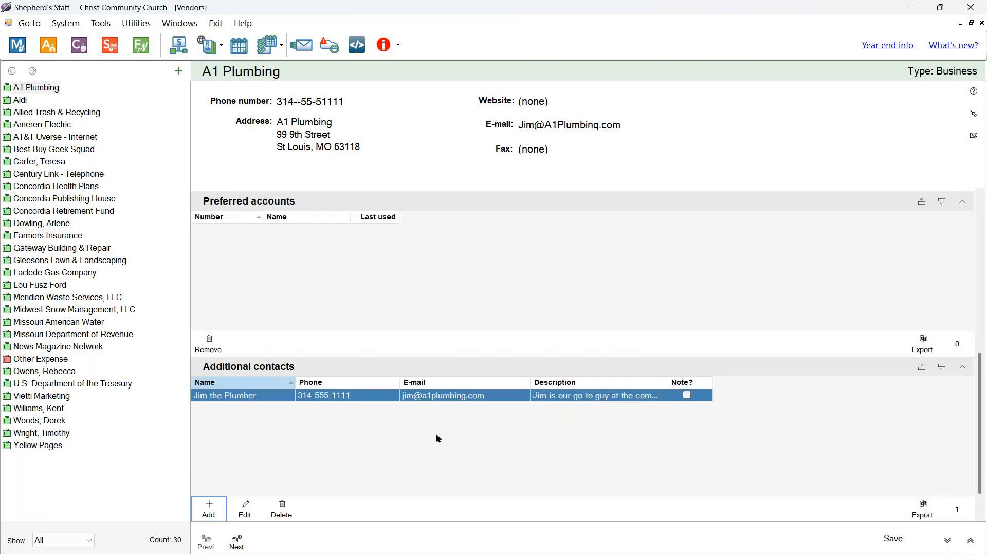
pyautogui.click(764, 204)
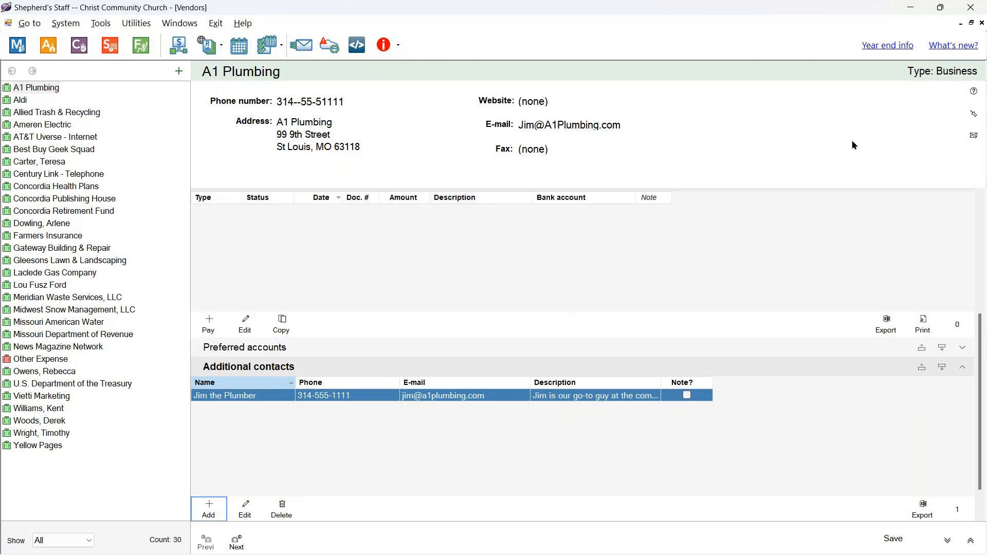
pyautogui.click(980, 23)
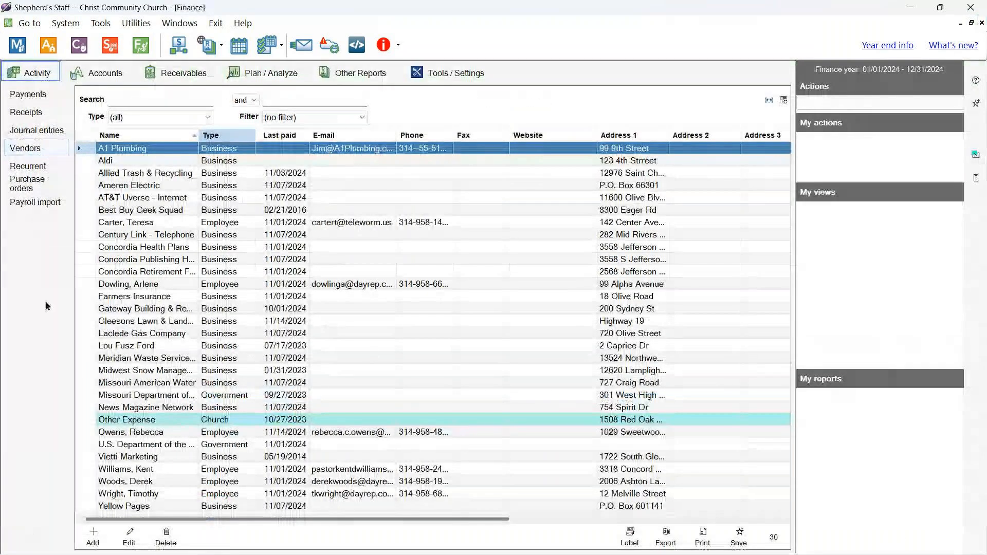
# - Start another new vendor, set its type to Member, and bring up the member list to link
pyautogui.click(93, 536)
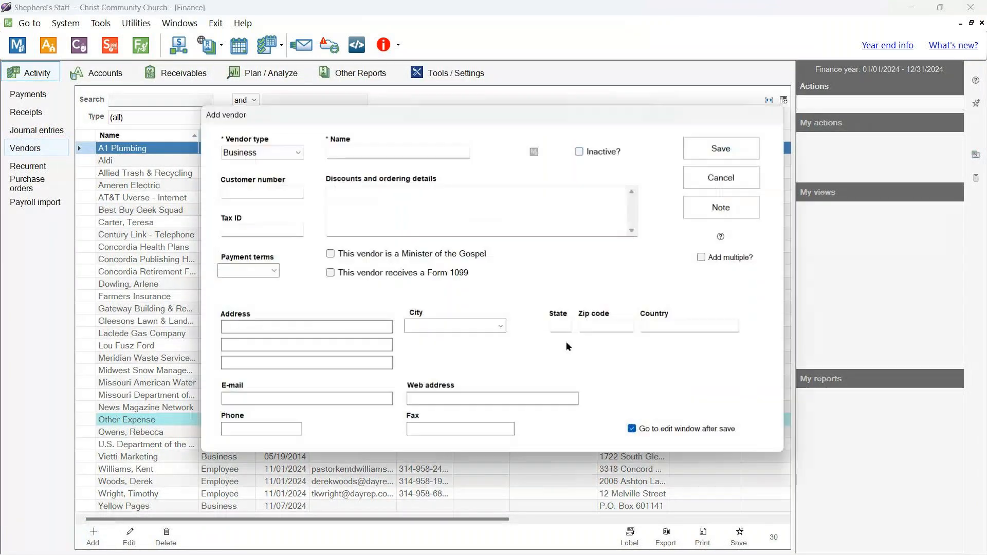
pyautogui.click(298, 152)
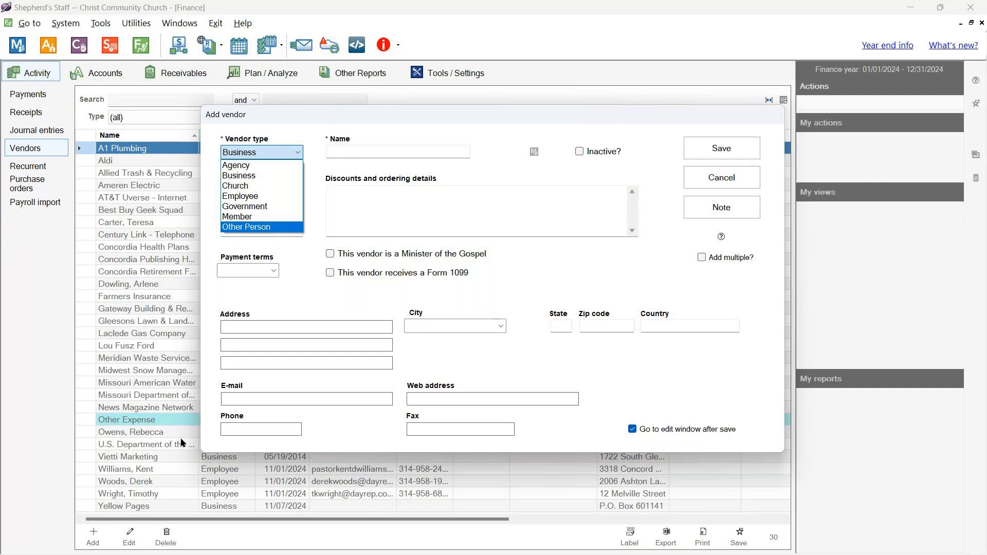
pyautogui.click(280, 218)
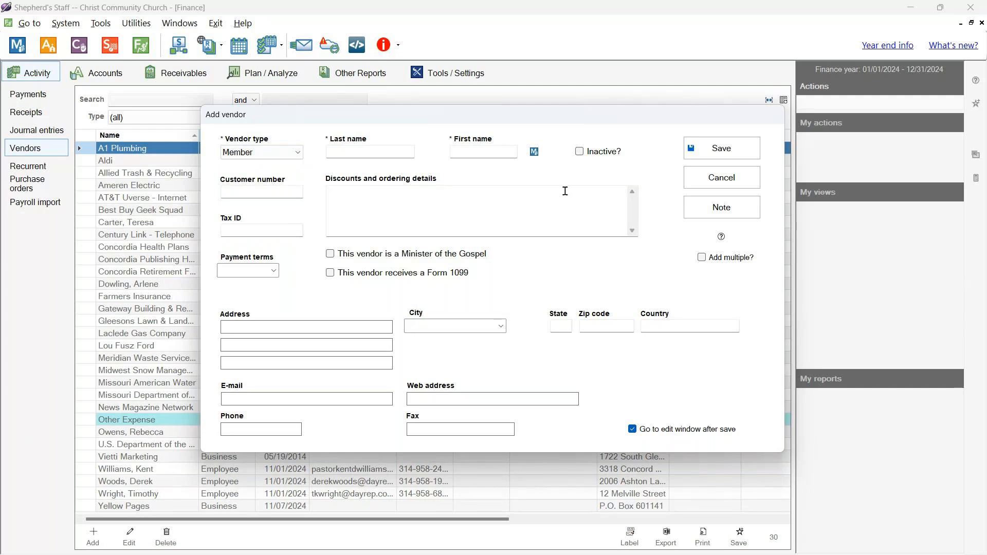
pyautogui.click(298, 153)
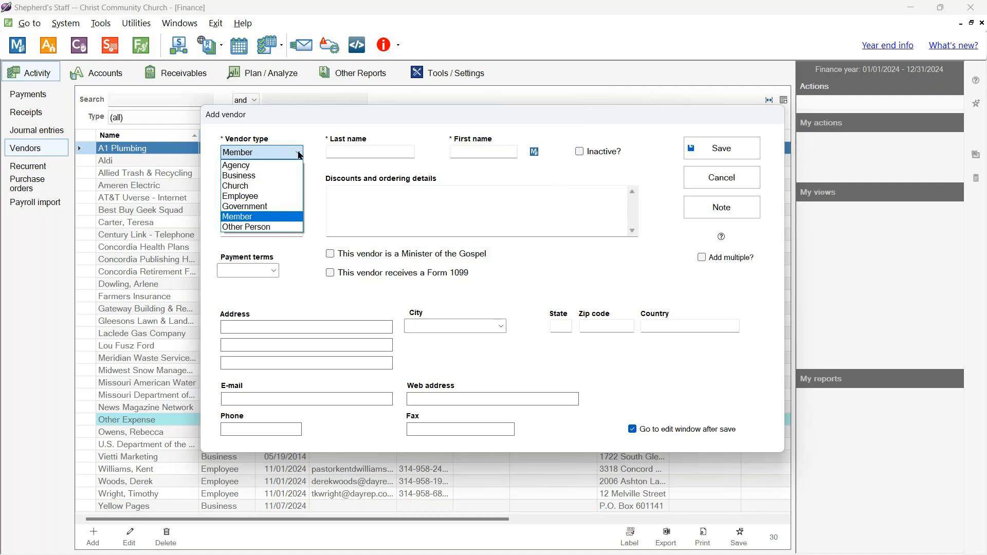
pyautogui.click(462, 172)
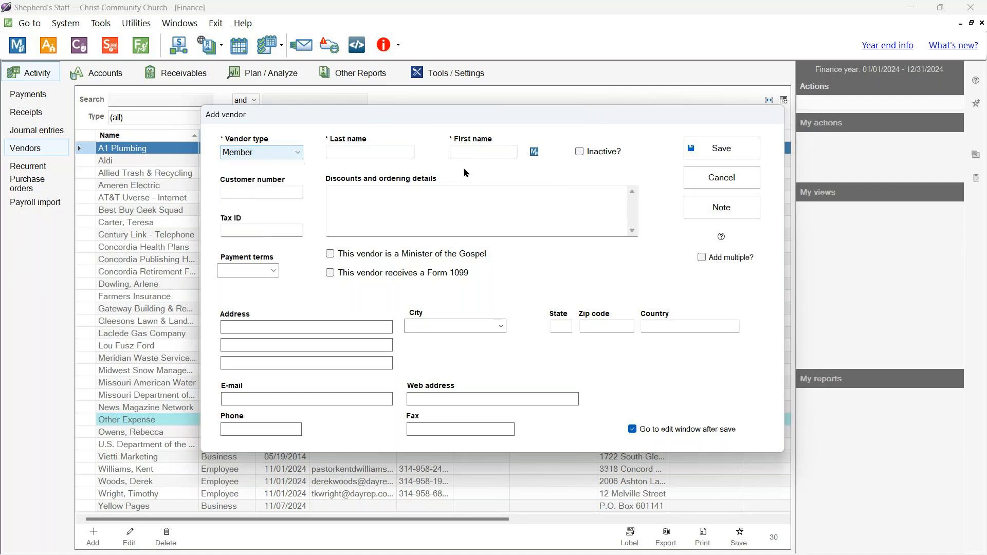
pyautogui.click(532, 159)
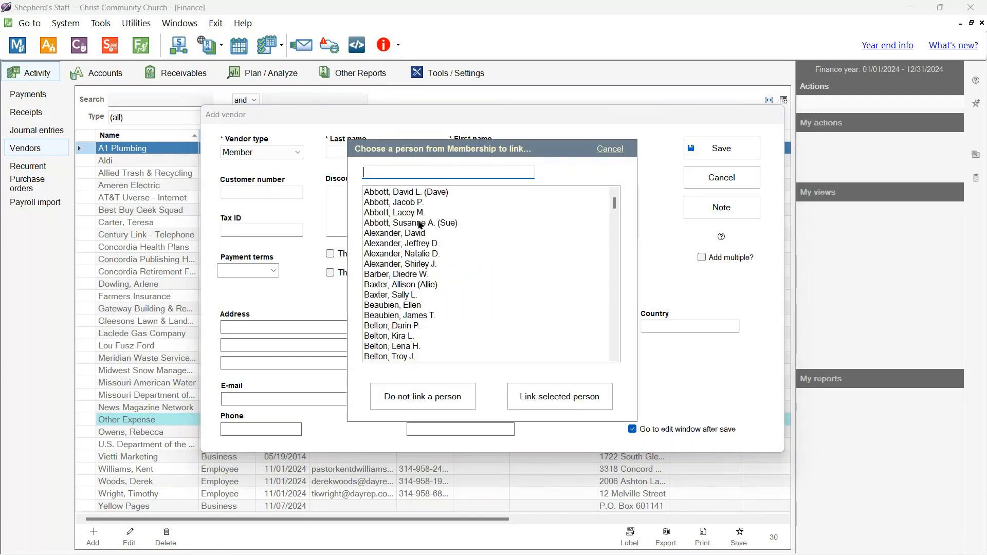
# - Link a church member from the membership list and save them as Member vendor ID 31
pyautogui.scroll(-8, 420, 225)
pyautogui.scroll(-2, 417, 247)
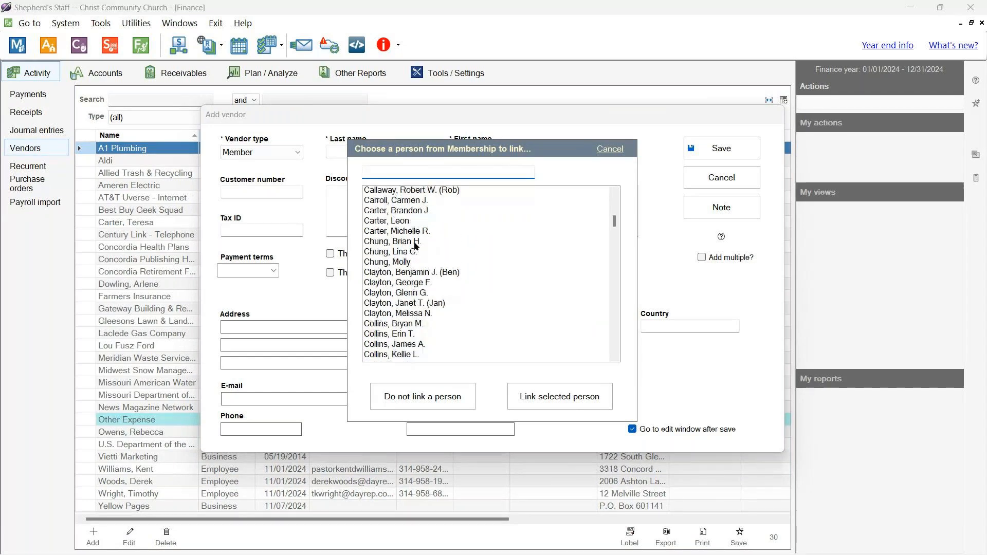
pyautogui.scroll(-5, 417, 247)
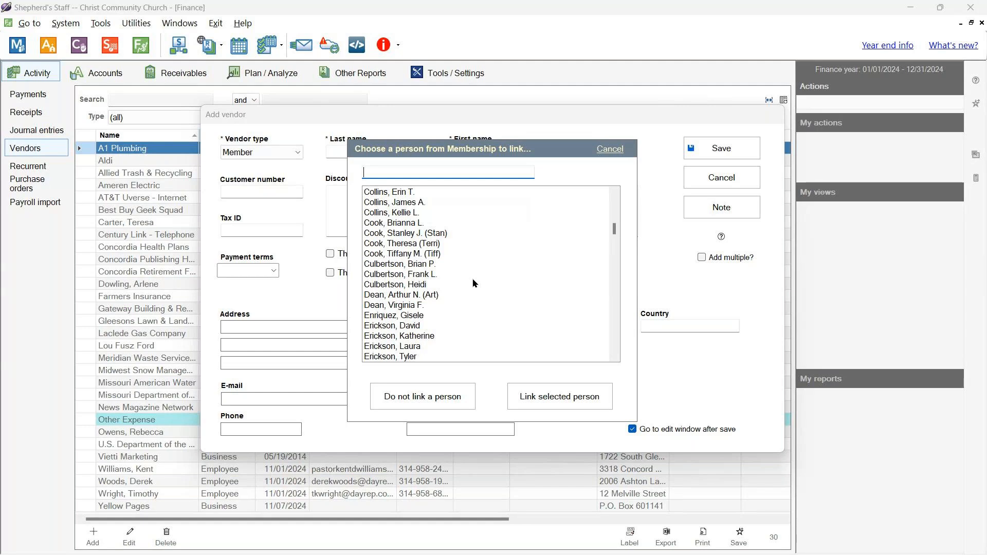
pyautogui.click(507, 316)
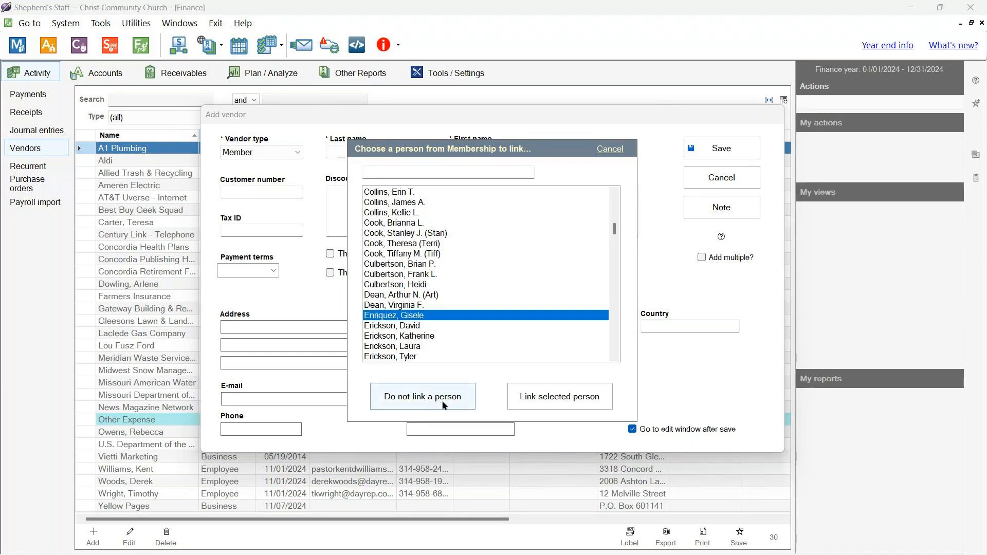
pyautogui.doubleClick(419, 319)
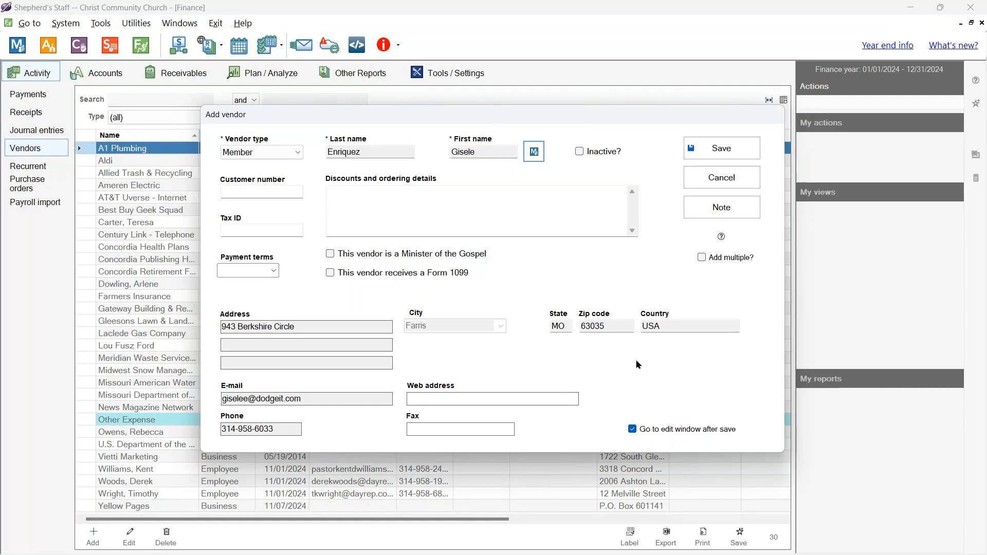
pyautogui.click(703, 152)
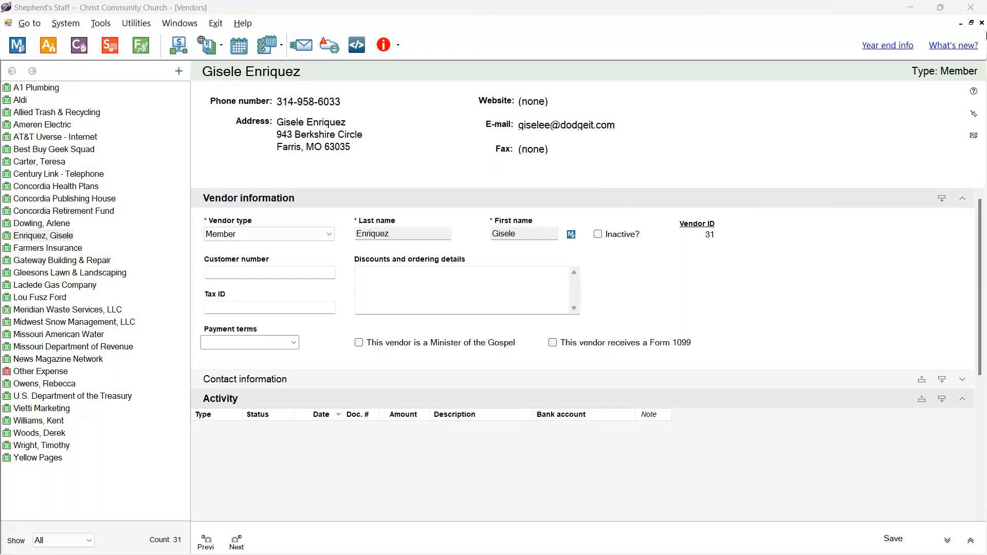
pyautogui.click(981, 23)
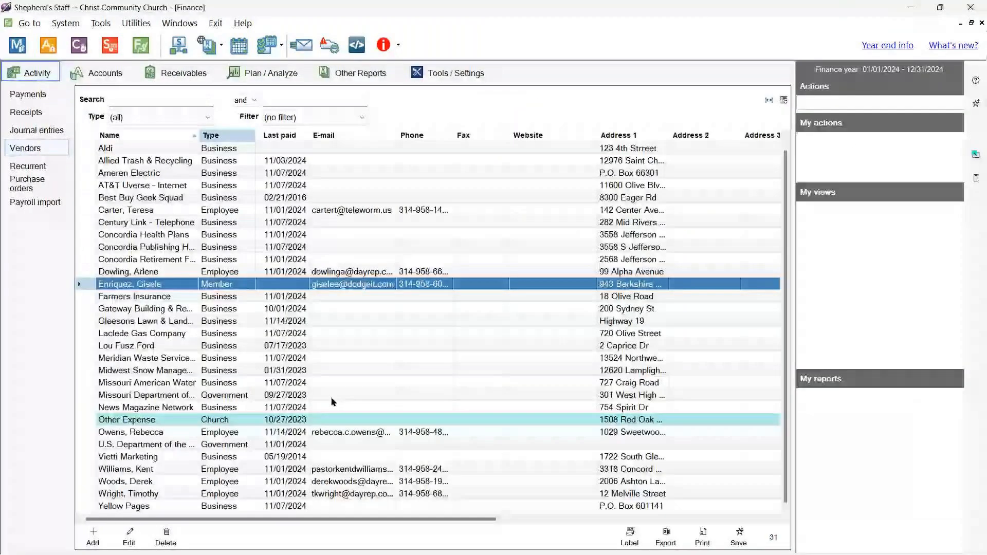
# - Try deleting the Vietti Marketing vendor and dismiss the cannot-delete warning
pyautogui.click(224, 226)
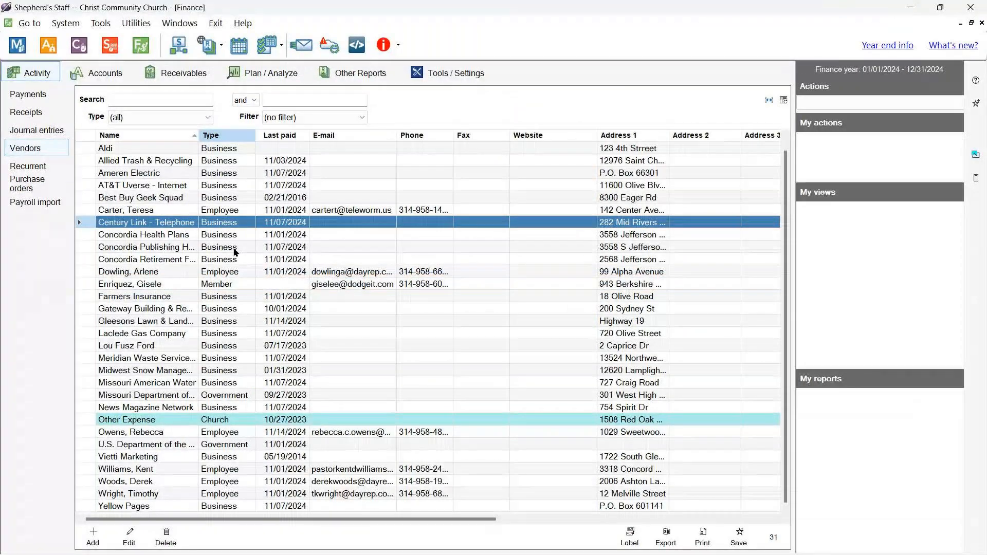
pyautogui.click(165, 458)
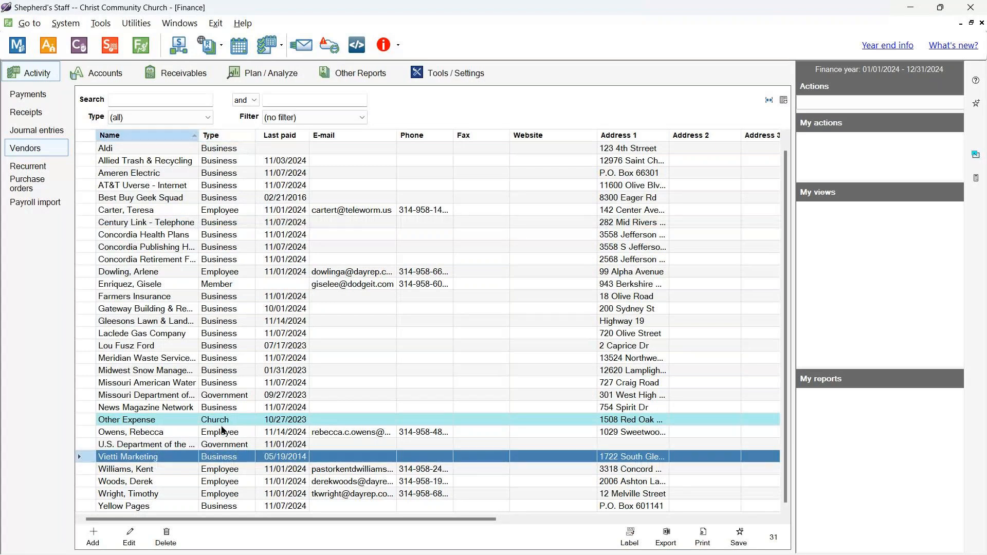
pyautogui.click(129, 535)
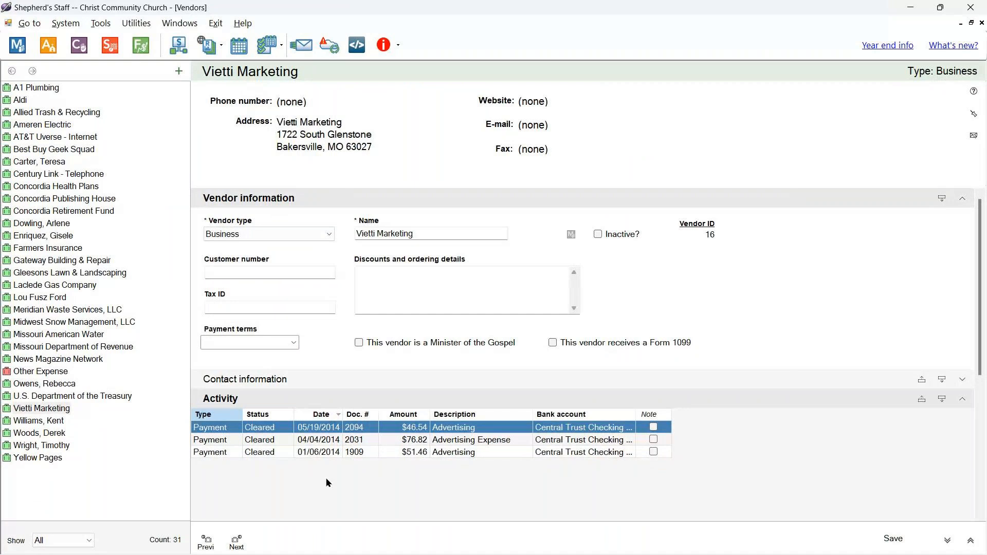
pyautogui.click(981, 23)
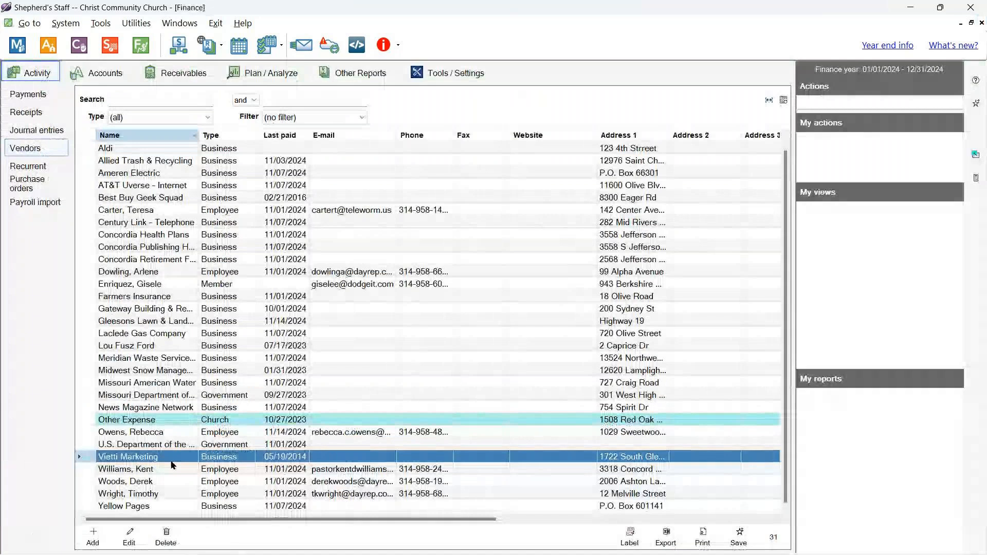
pyautogui.click(165, 537)
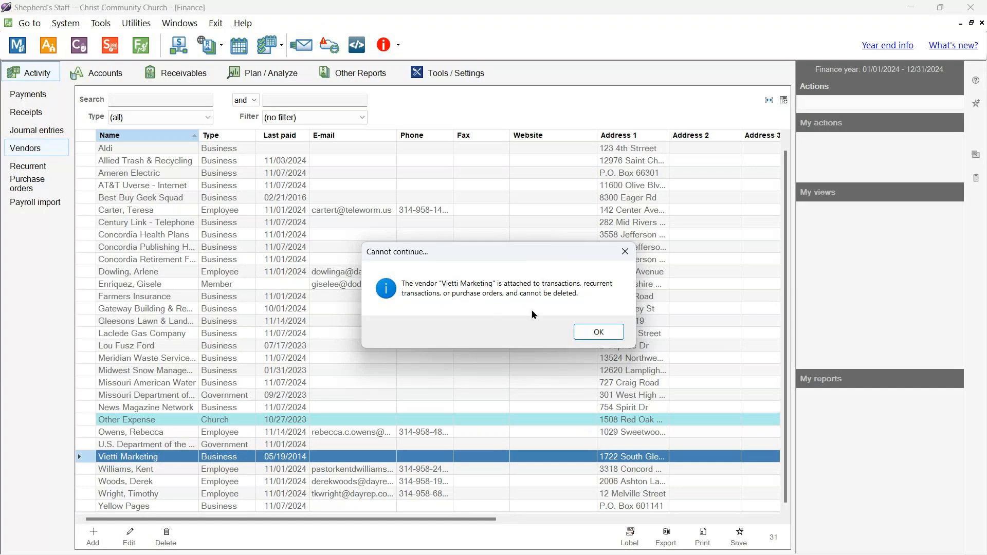
pyautogui.click(590, 333)
pyautogui.click(591, 334)
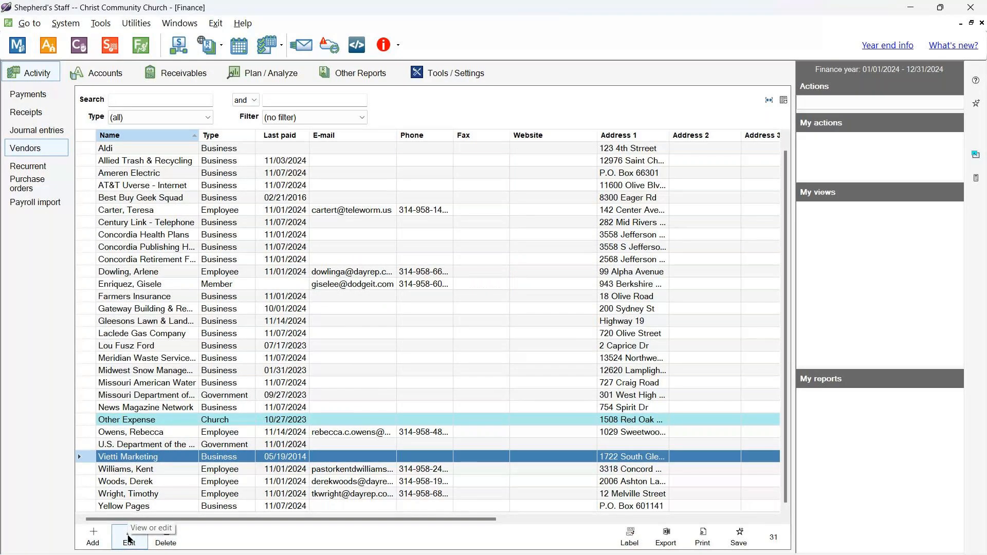
# - Mark Vietti Marketing as Inactive in its vendor record and save it
pyautogui.click(128, 538)
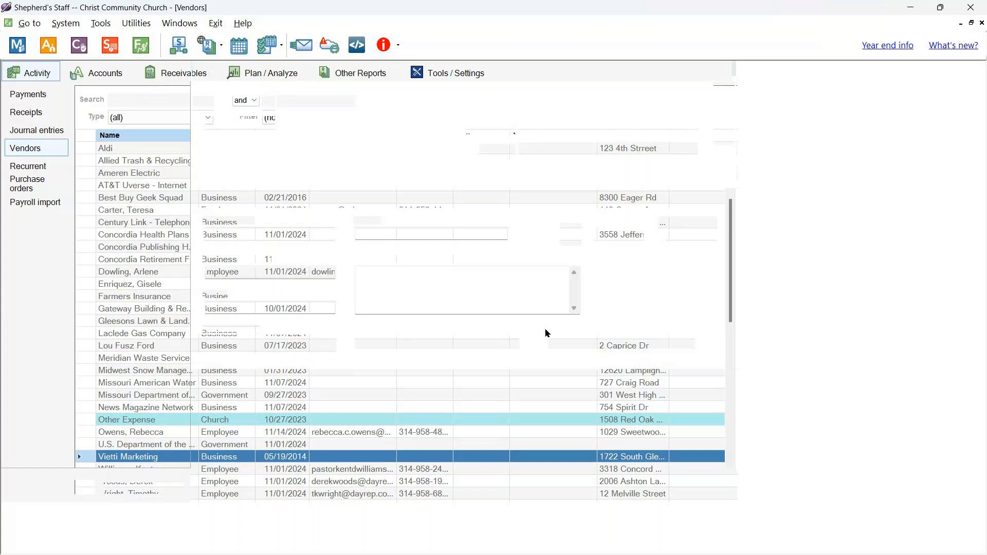
pyautogui.click(598, 235)
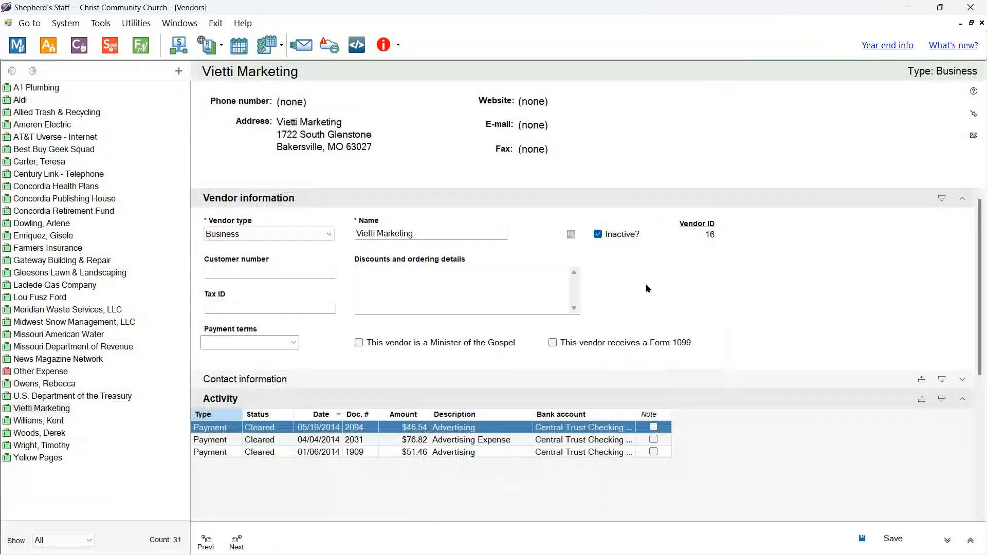
pyautogui.click(894, 539)
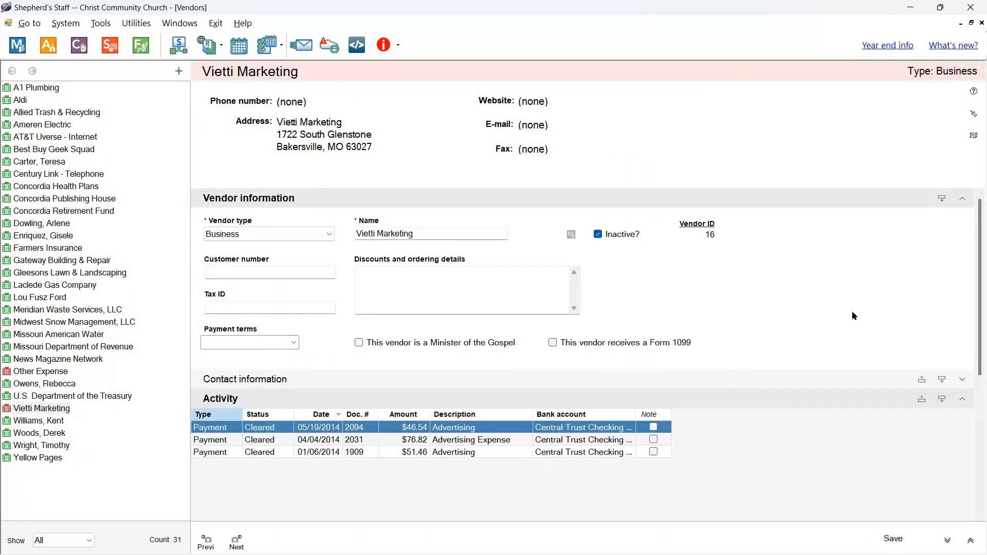
pyautogui.click(982, 23)
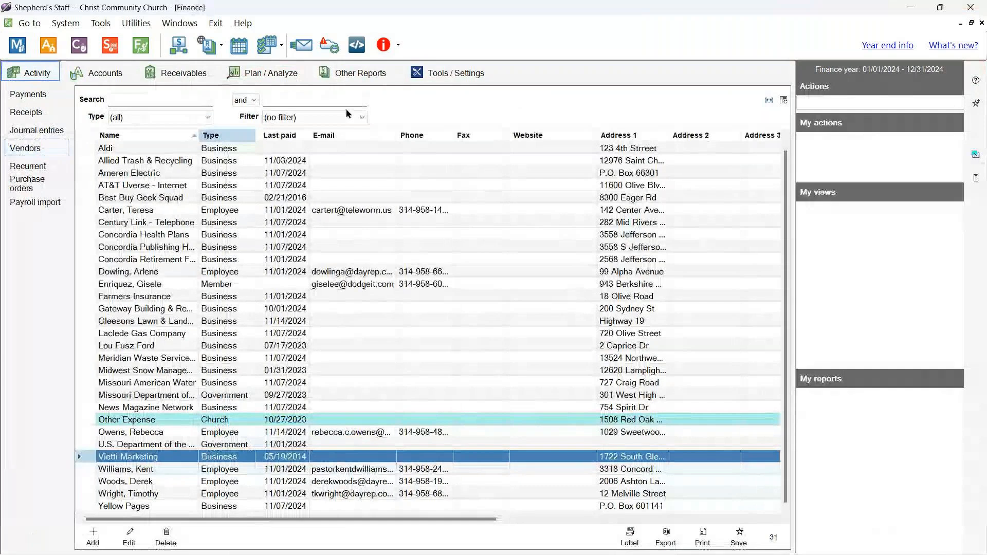
# - Filter the vendor list to Active vendors, leaving 29 without Vietti Marketing
pyautogui.click(314, 117)
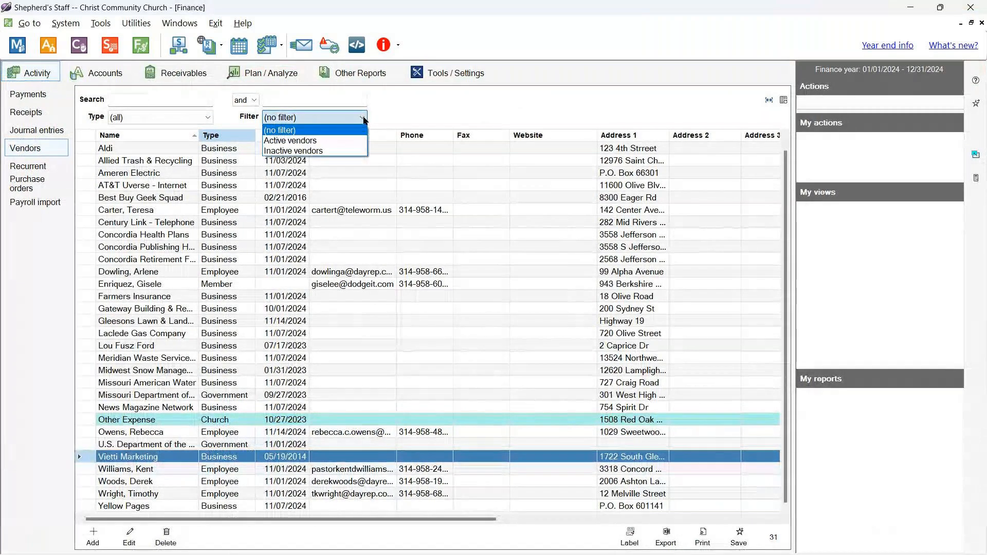
pyautogui.click(290, 141)
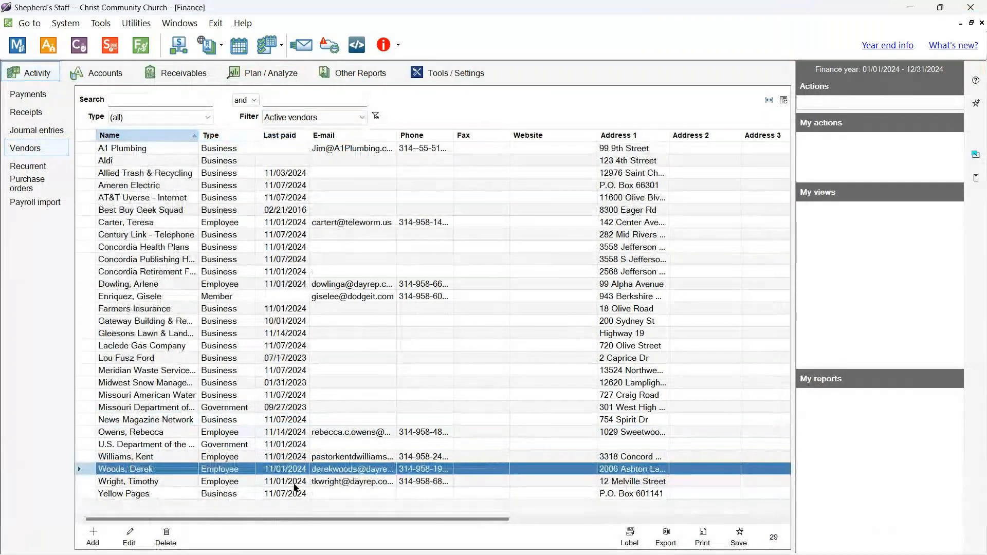
pyautogui.click(308, 263)
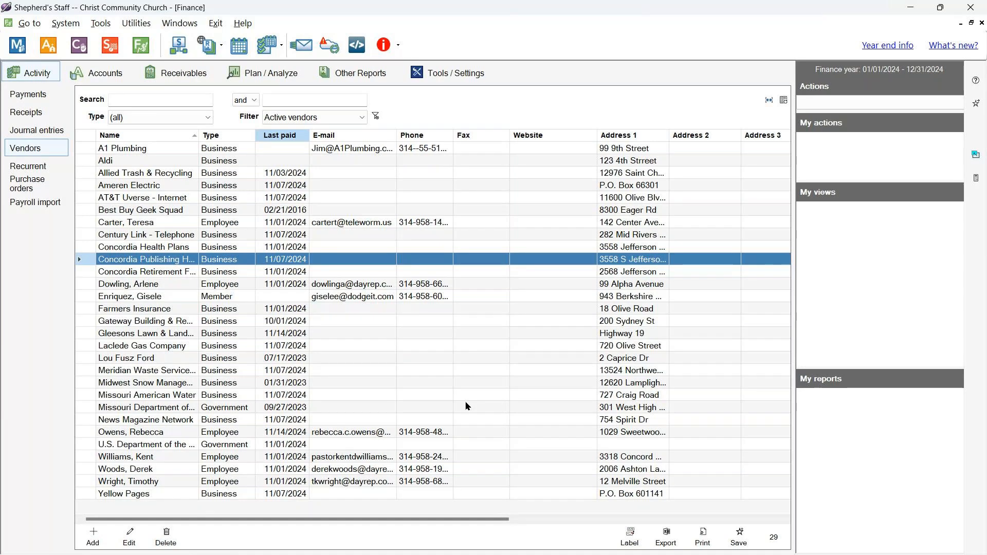
pyautogui.click(491, 371)
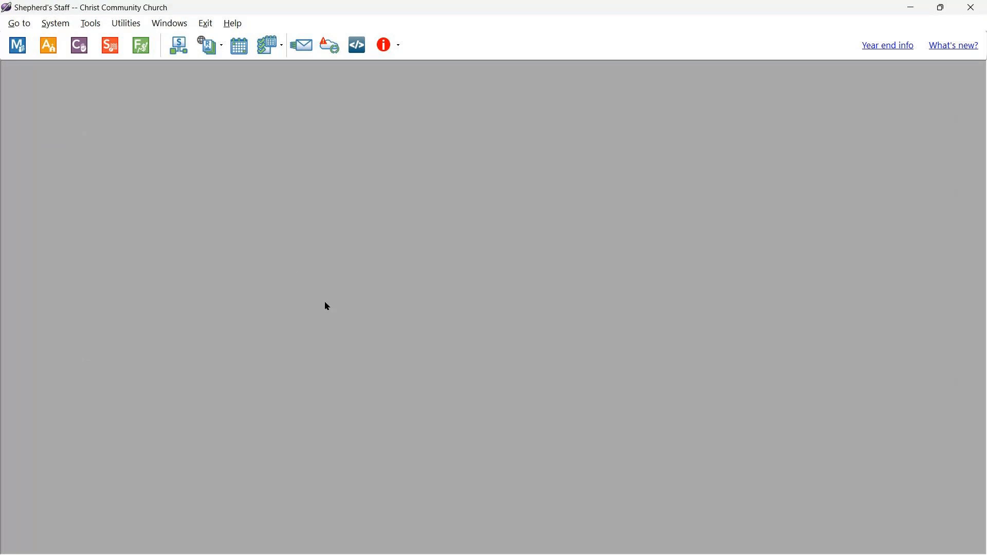
# - Show the Finance payments list with a wider Date column and autofit Status column
pyautogui.click(149, 47)
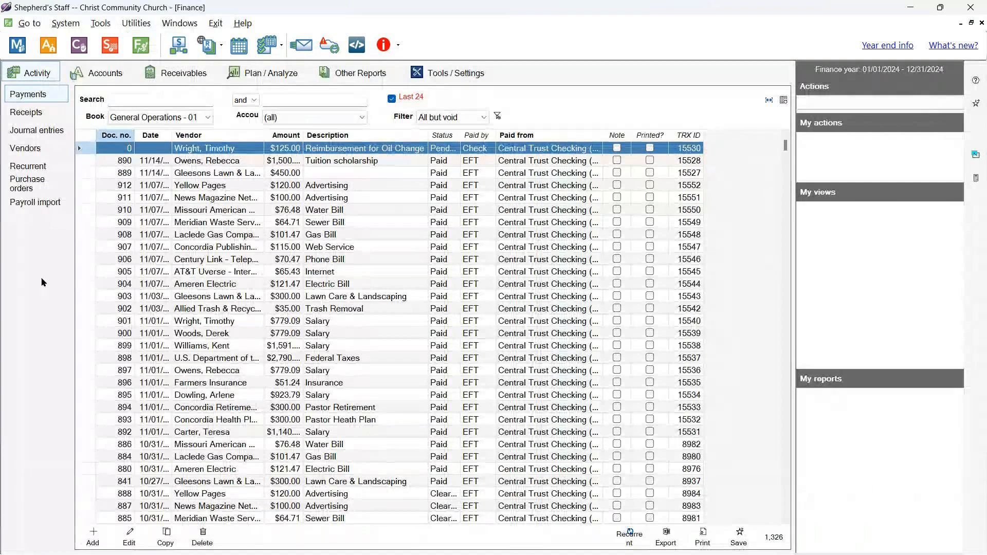
pyautogui.click(27, 96)
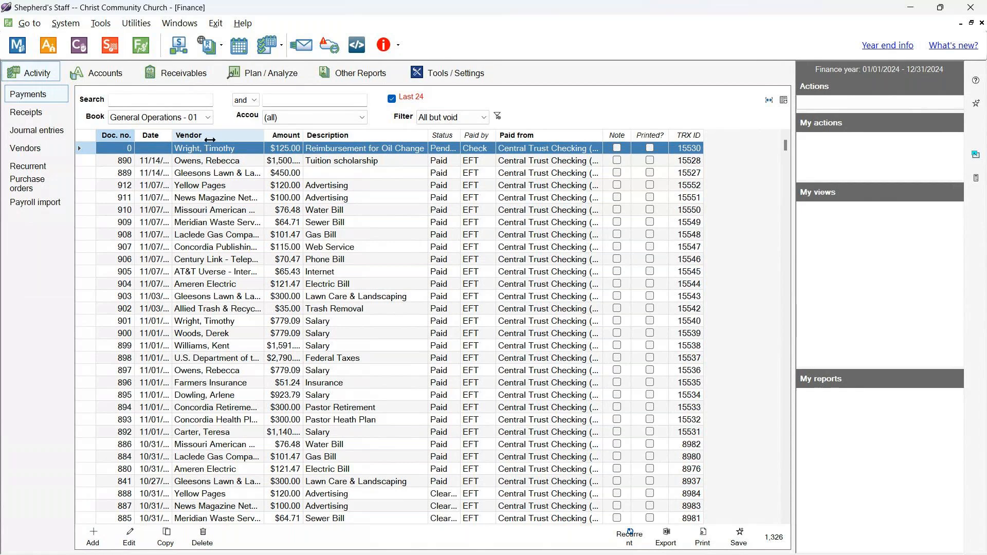
pyautogui.moveTo(210, 140); pyautogui.dragTo(210, 140)
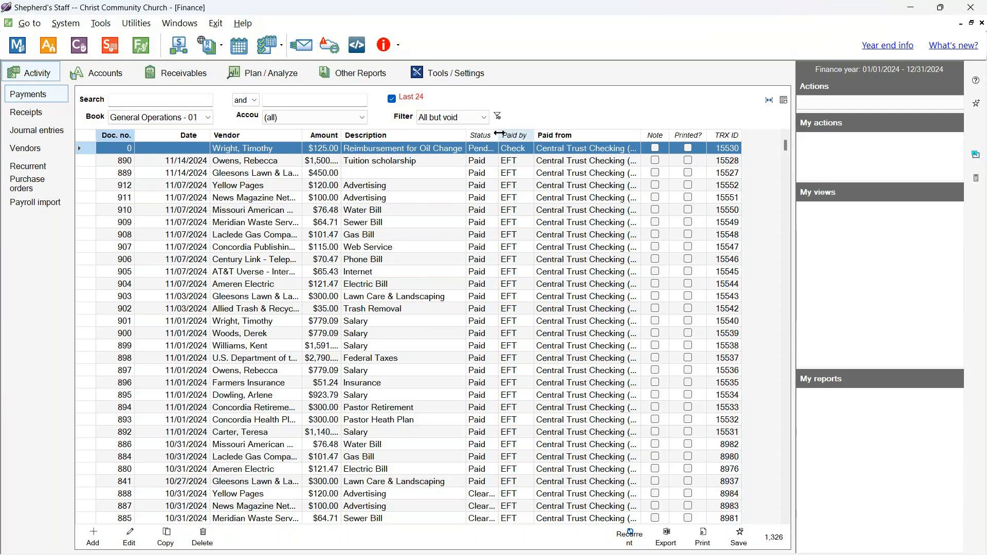
pyautogui.doubleClick(499, 135)
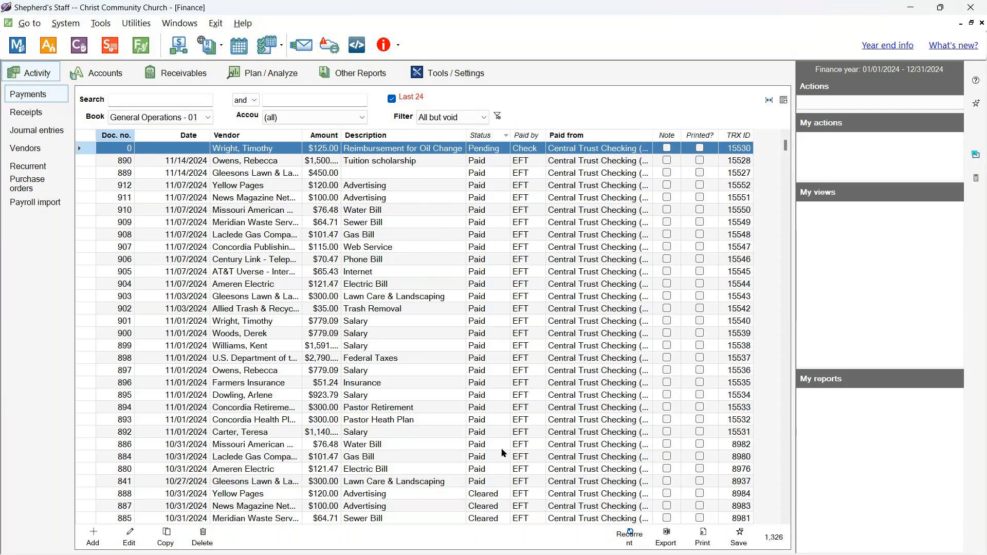
# - Review the pending $125.00 check payment and begin adding a new payment
pyautogui.click(483, 506)
pyautogui.click(481, 496)
pyautogui.click(480, 505)
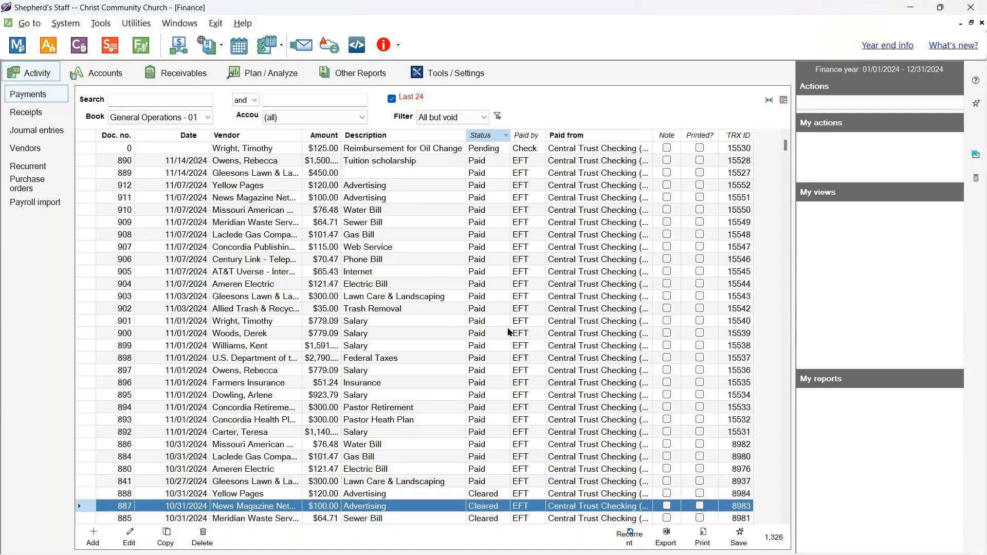
pyautogui.click(496, 148)
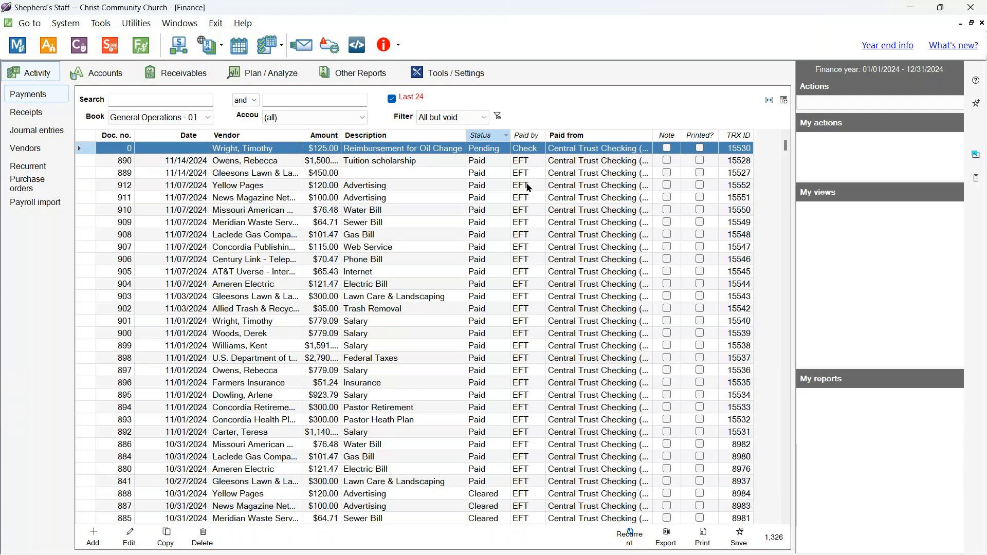
pyautogui.scroll(-1, 535, 208)
pyautogui.scroll(-4, 534, 211)
pyautogui.scroll(5, 534, 211)
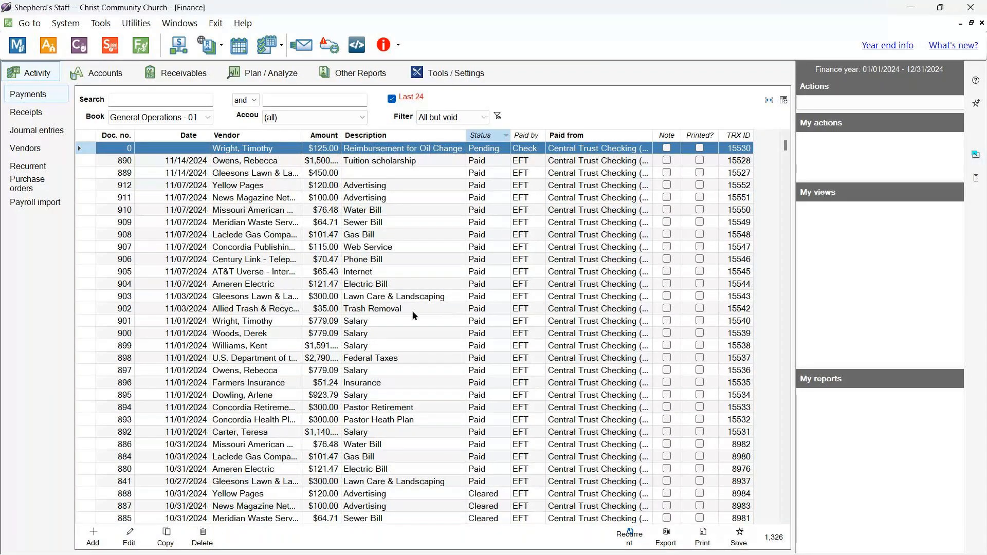
pyautogui.click(87, 546)
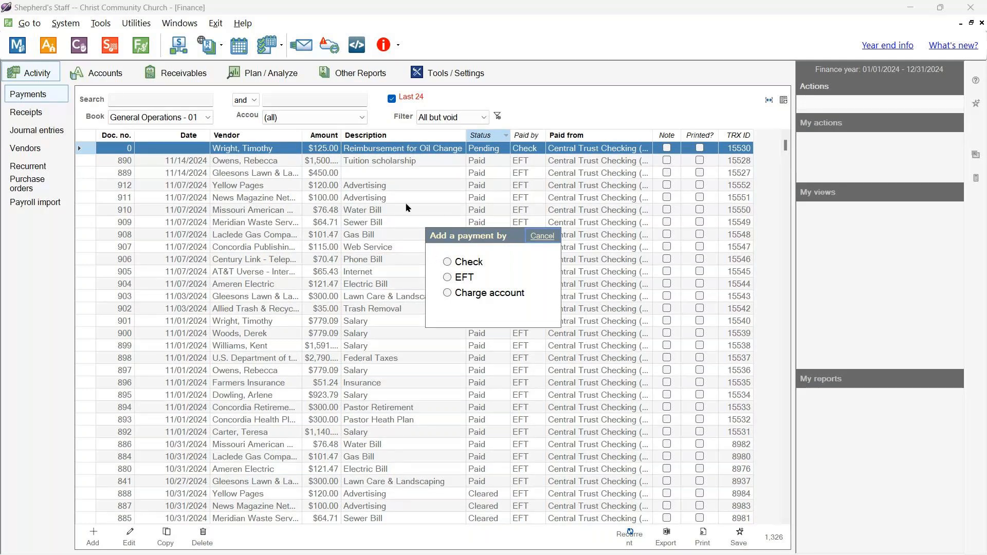
# - Choose Check as the payment method, paying from Central Trust Checking as Pending
pyautogui.click(448, 263)
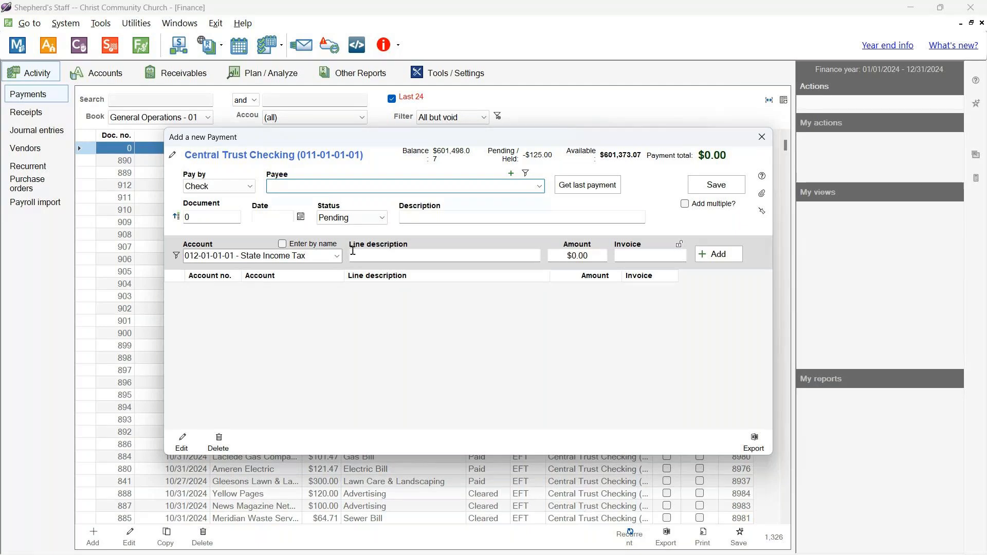
pyautogui.click(177, 156)
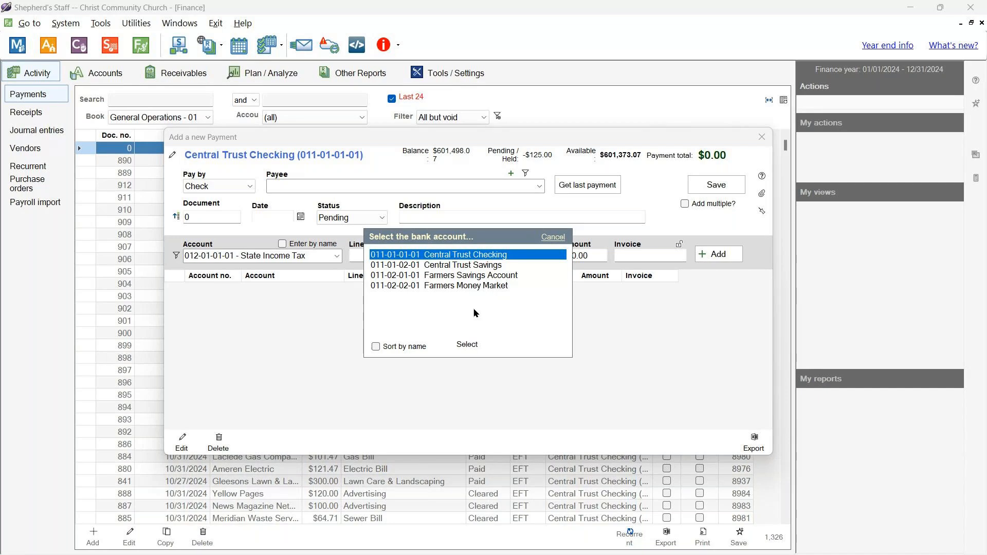
pyautogui.click(553, 237)
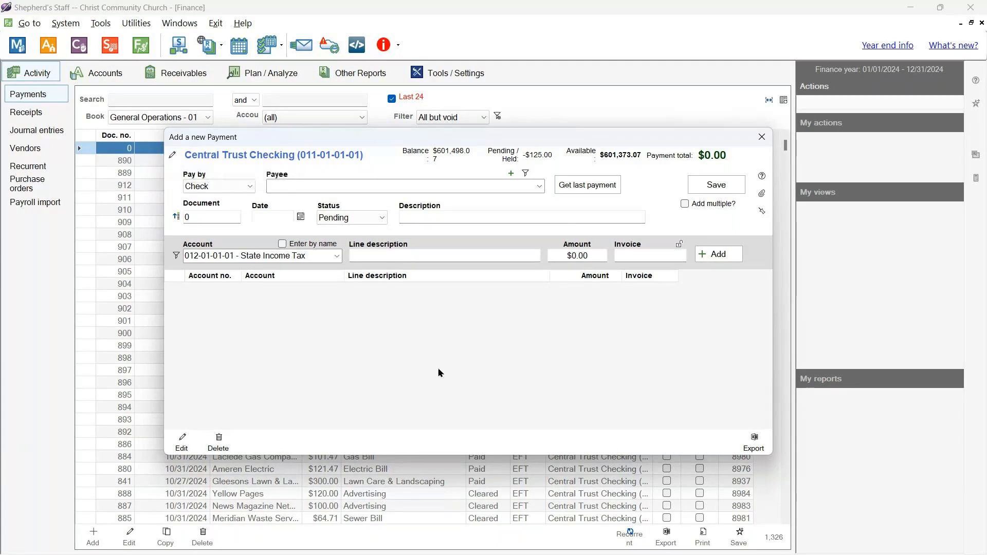
pyautogui.click(176, 157)
pyautogui.click(478, 343)
# - Set A1 Plumbing - 99 9th Street as payee, keeping the auto-filled description
pyautogui.click(539, 187)
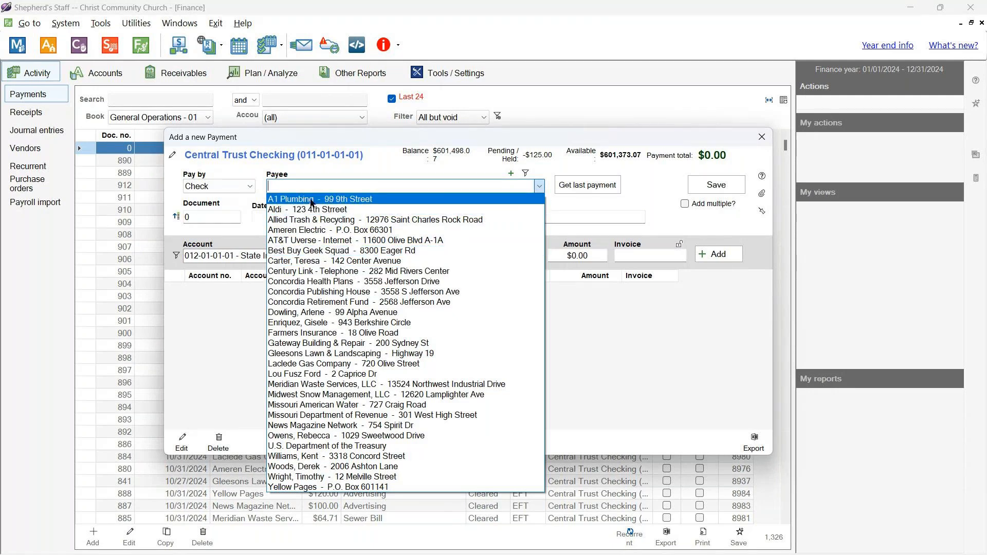
pyautogui.click(311, 200)
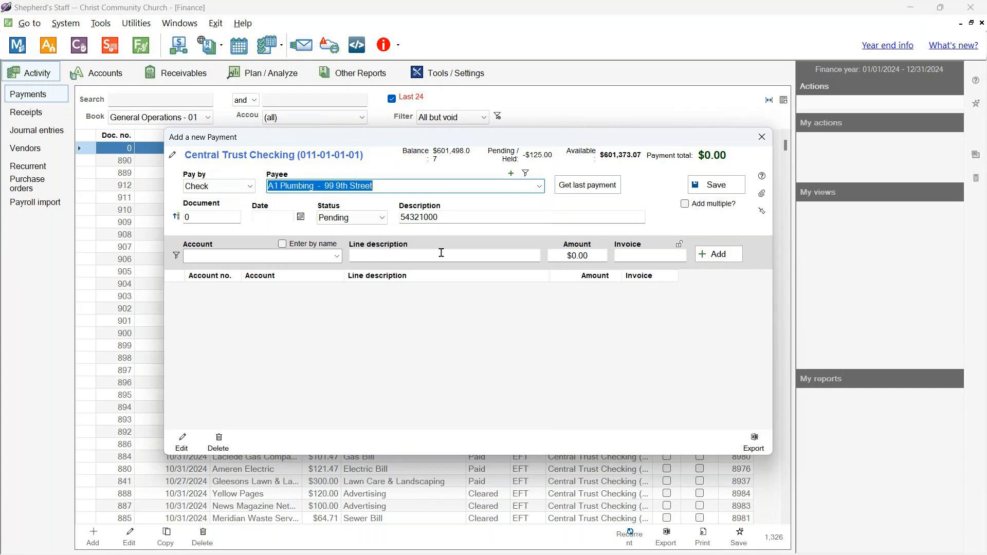
pyautogui.moveTo(446, 217); pyautogui.dragTo(394, 219)
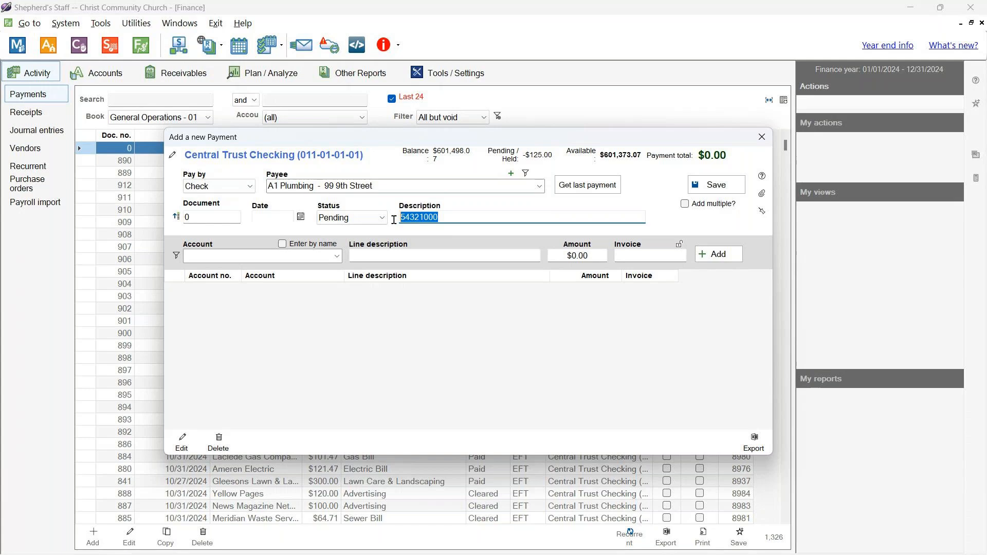
pyautogui.click(436, 323)
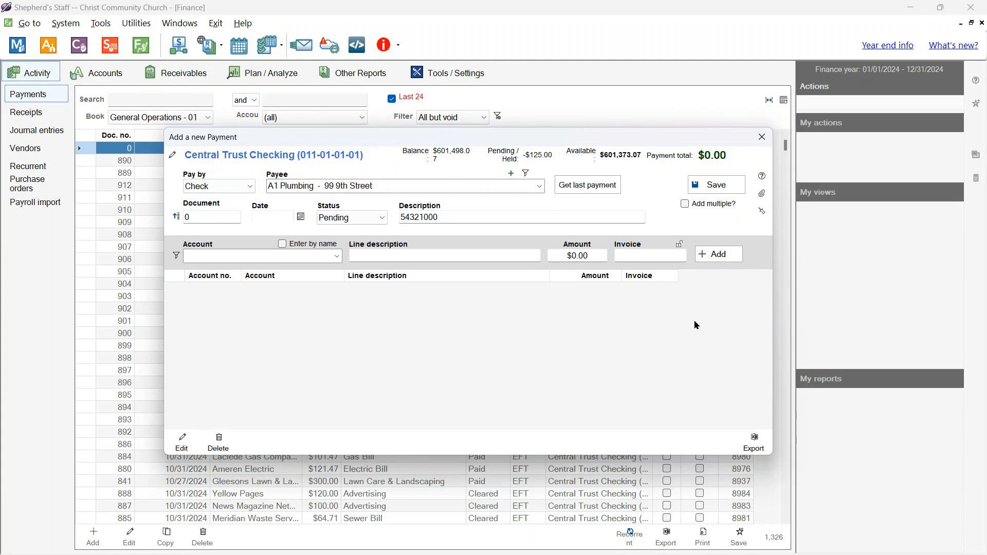
# - Set the payment line's account to 016-03-01-01 - Building Maintenance
pyautogui.click(337, 256)
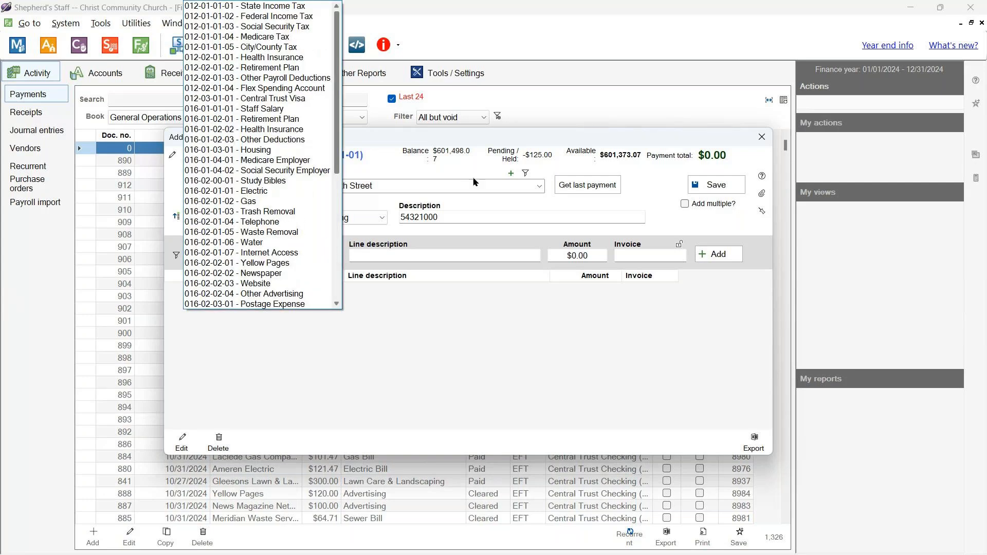
pyautogui.click(544, 137)
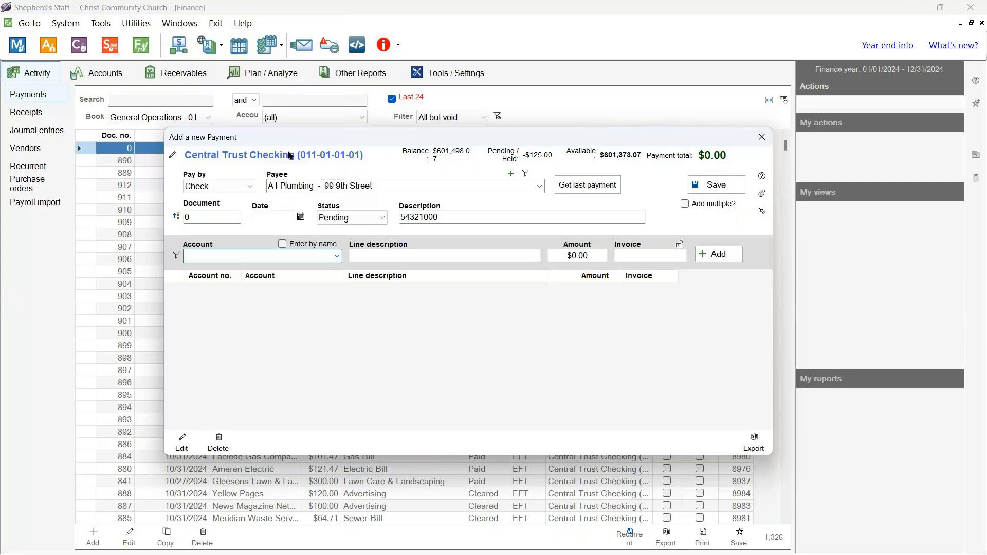
pyautogui.click(336, 260)
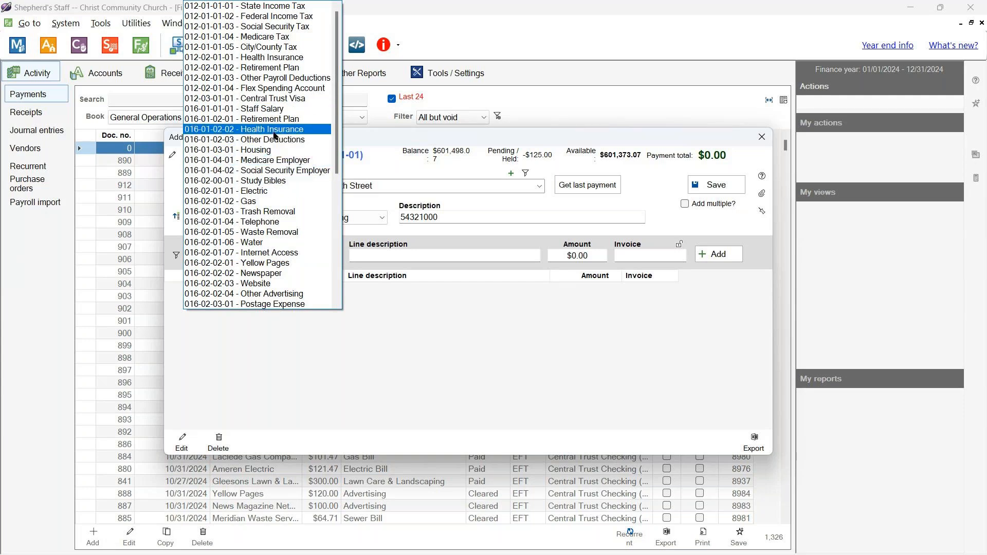
pyautogui.scroll(-1, 291, 228)
pyautogui.scroll(-5, 291, 228)
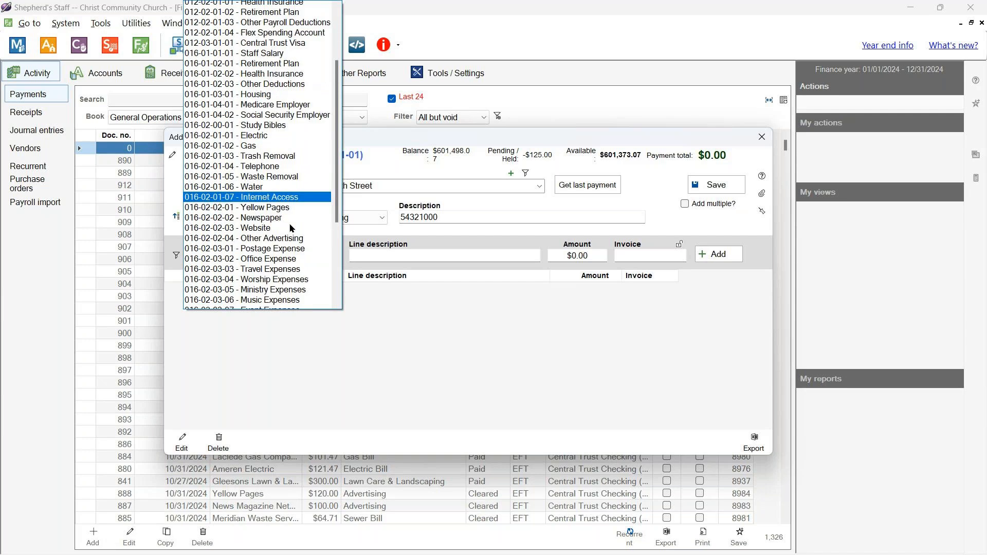
pyautogui.scroll(-3, 300, 255)
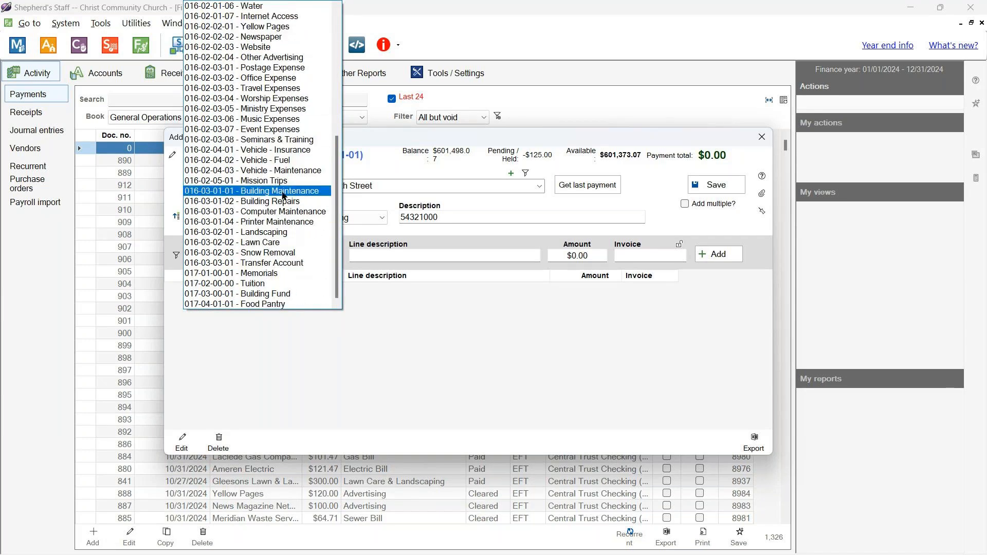
pyautogui.click(283, 195)
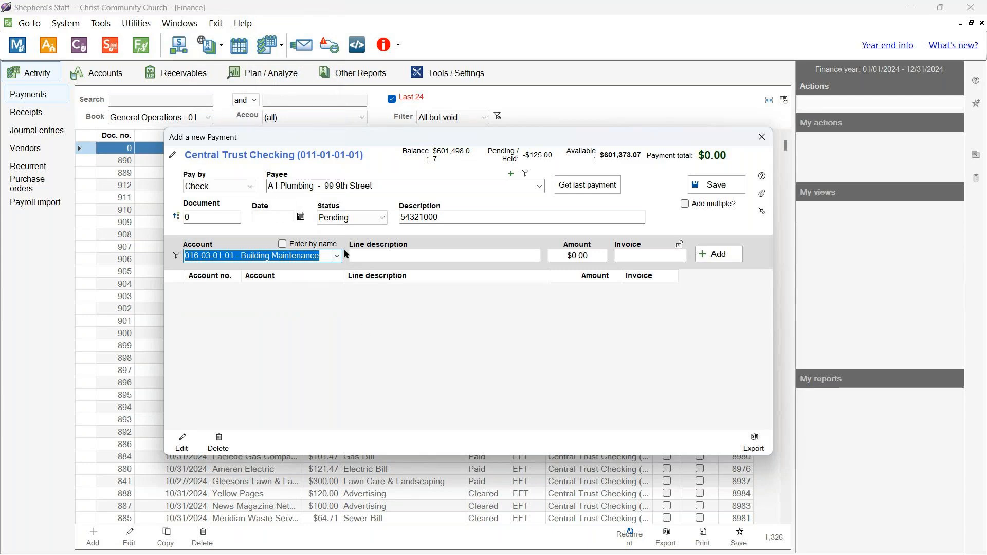
pyautogui.click(398, 256)
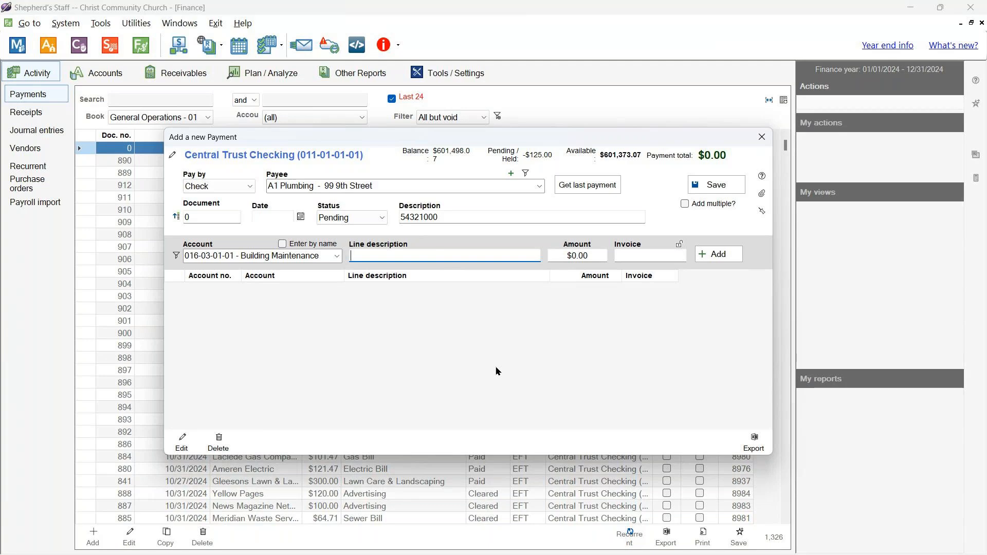
# - Add a $950.00 'Updating pipes' line with its invoice number, making the total $950.00
pyautogui.write('Updating pipes')
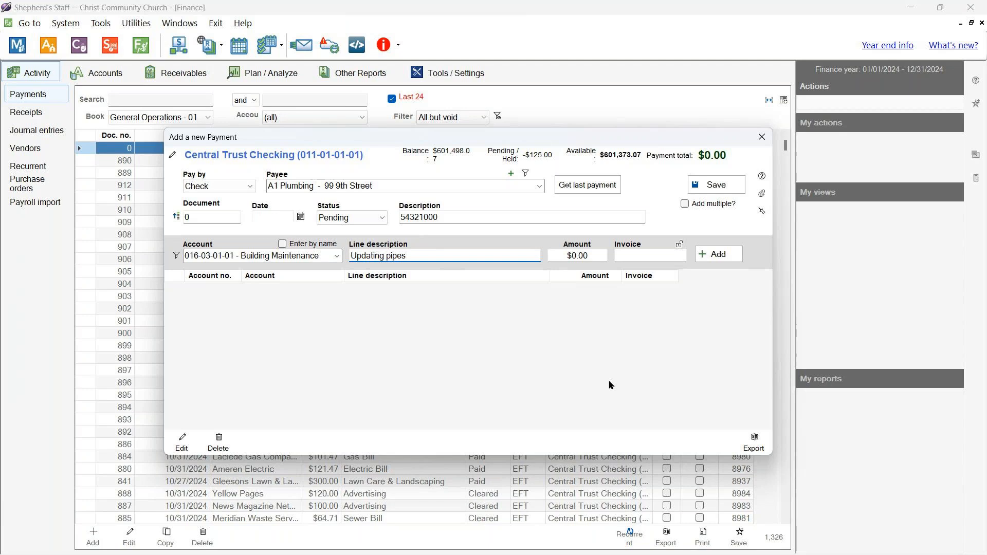
pyautogui.click(556, 253)
pyautogui.doubleClick(556, 253)
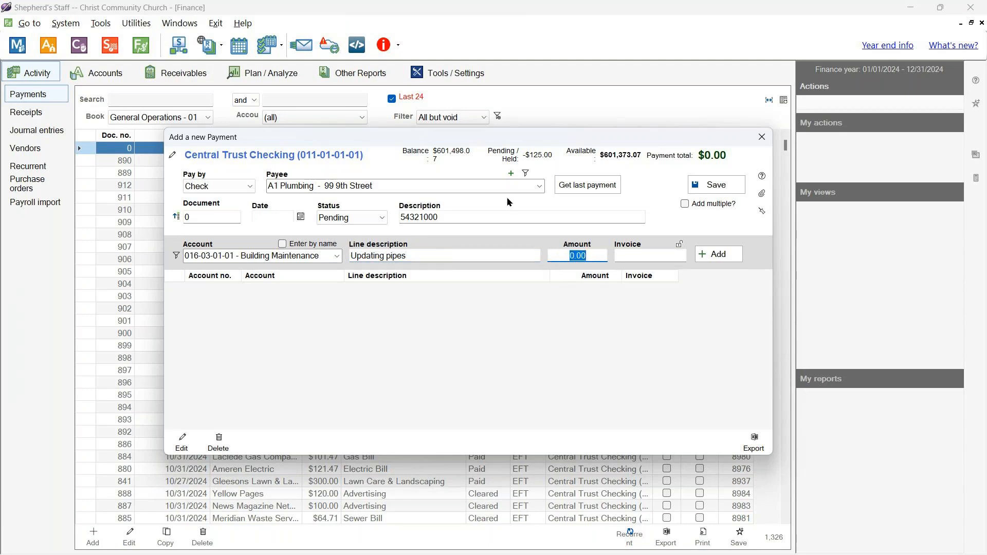
pyautogui.write('950')
pyautogui.press('Tab')
pyautogui.write('0001')
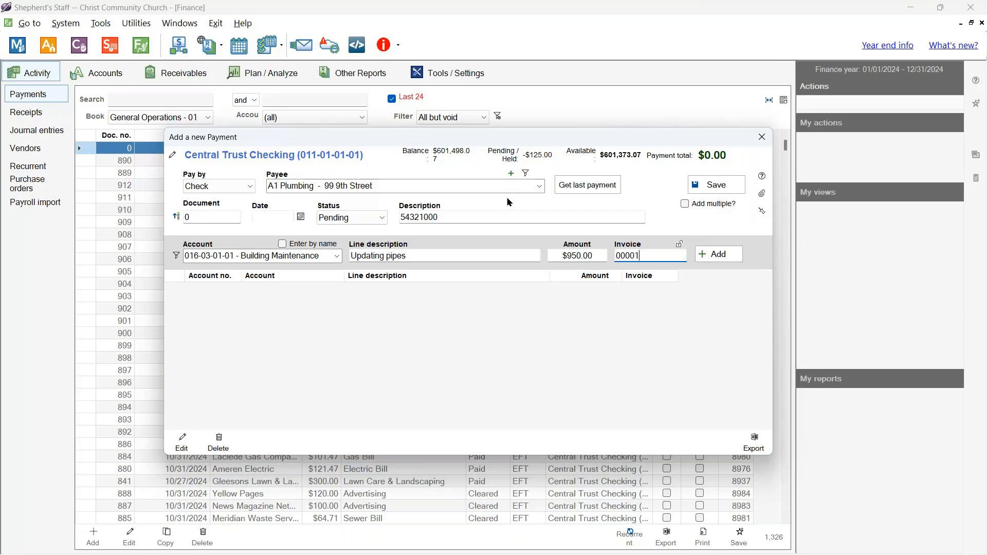
pyautogui.write('1122')
pyautogui.press('Return')
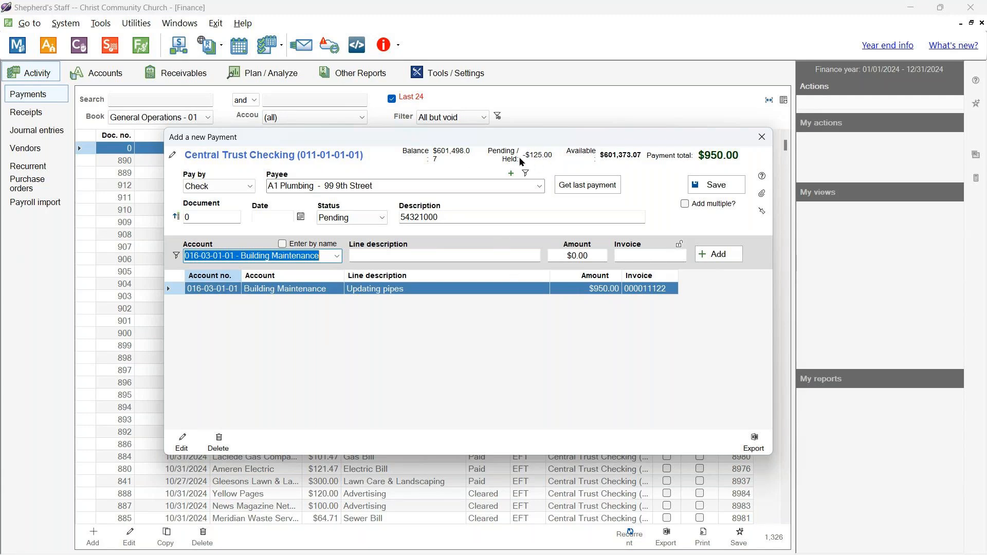
pyautogui.moveTo(490, 132); pyautogui.dragTo(443, 166)
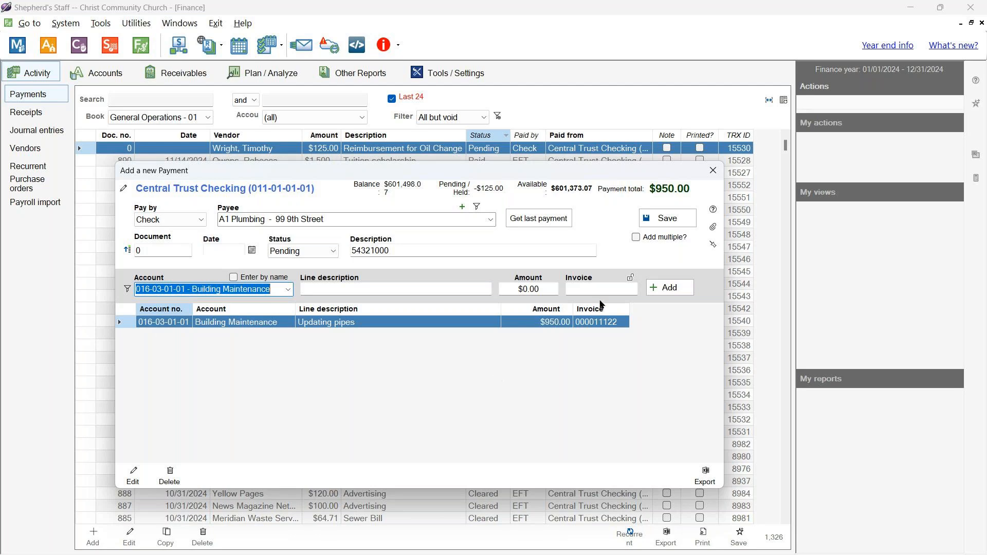
# - Save the $950.00 A1 Plumbing check so it lists as pending TRX 15555
pyautogui.click(679, 221)
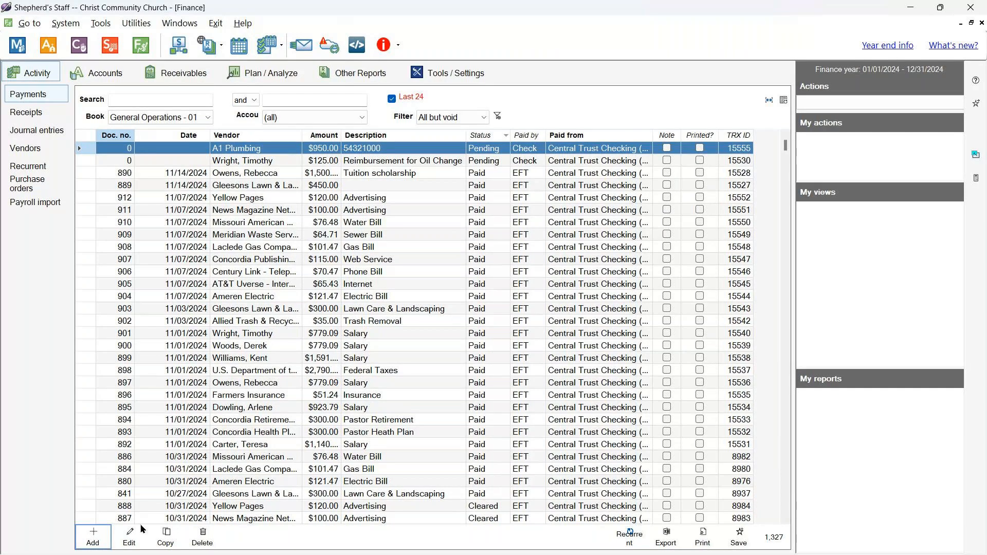
pyautogui.click(130, 535)
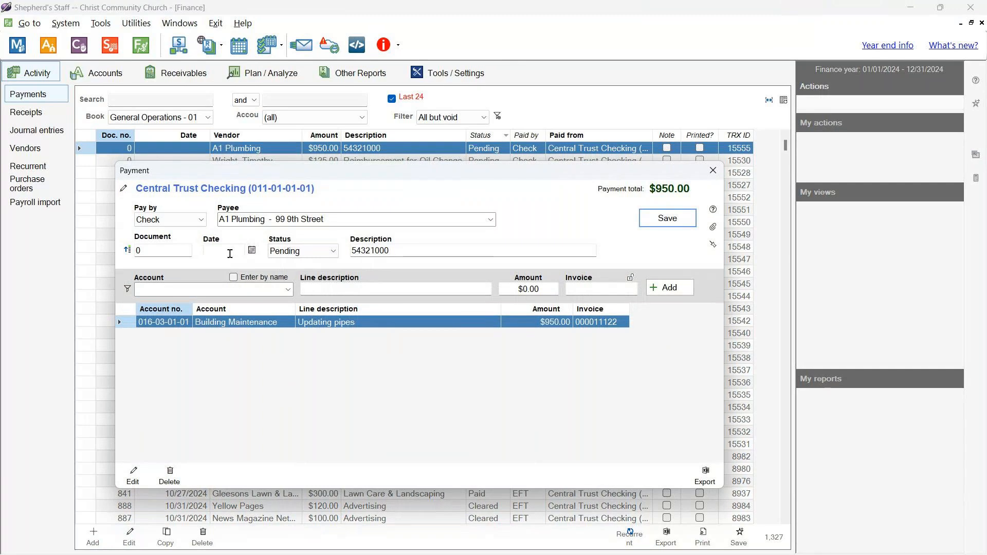
pyautogui.click(713, 170)
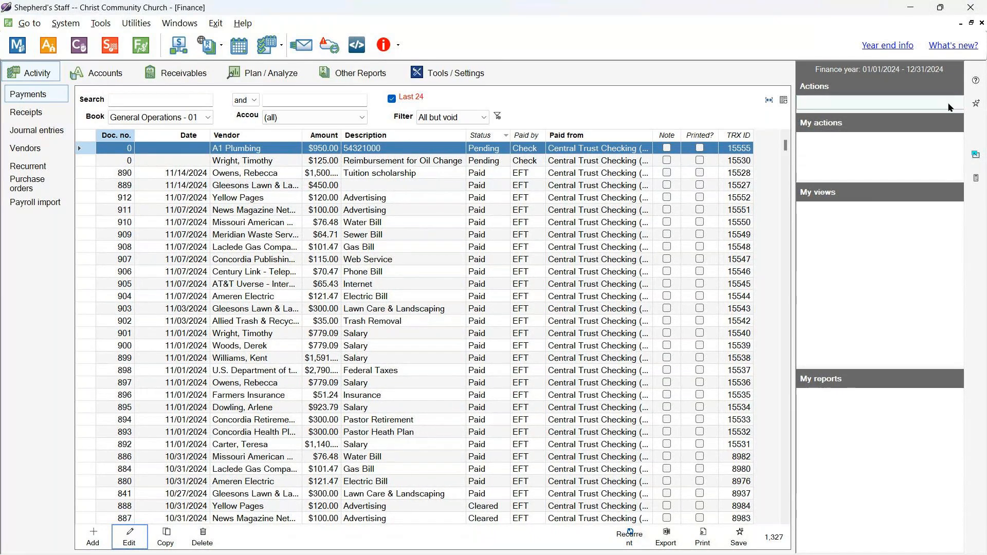
pyautogui.click(913, 103)
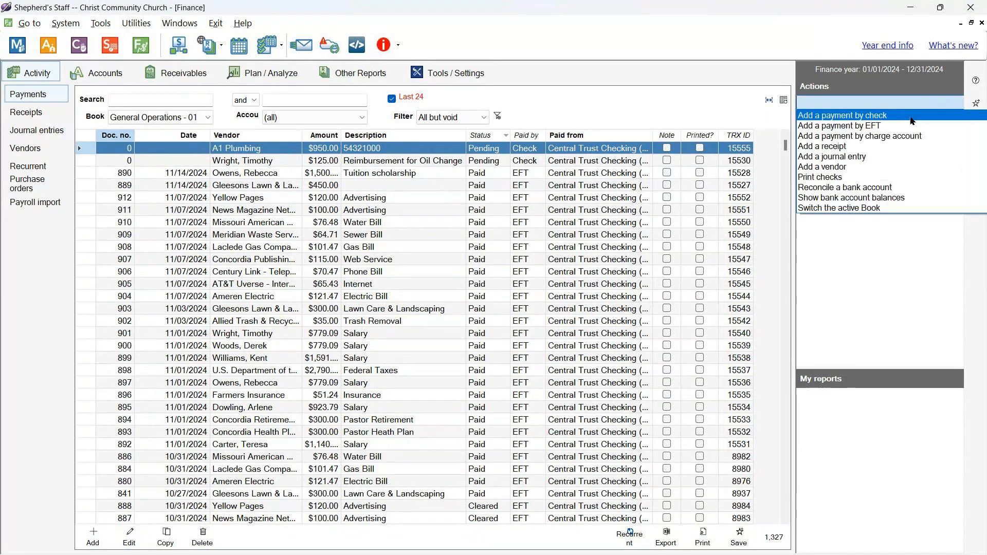
# - Choose Print checks from the Actions menu, listing both pending checks from number 6565
pyautogui.click(862, 178)
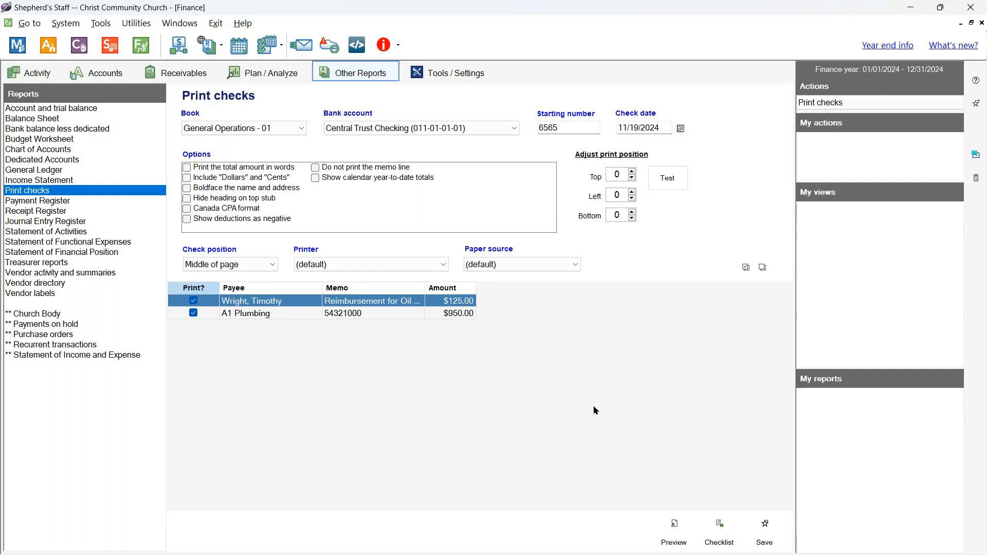
pyautogui.click(194, 312)
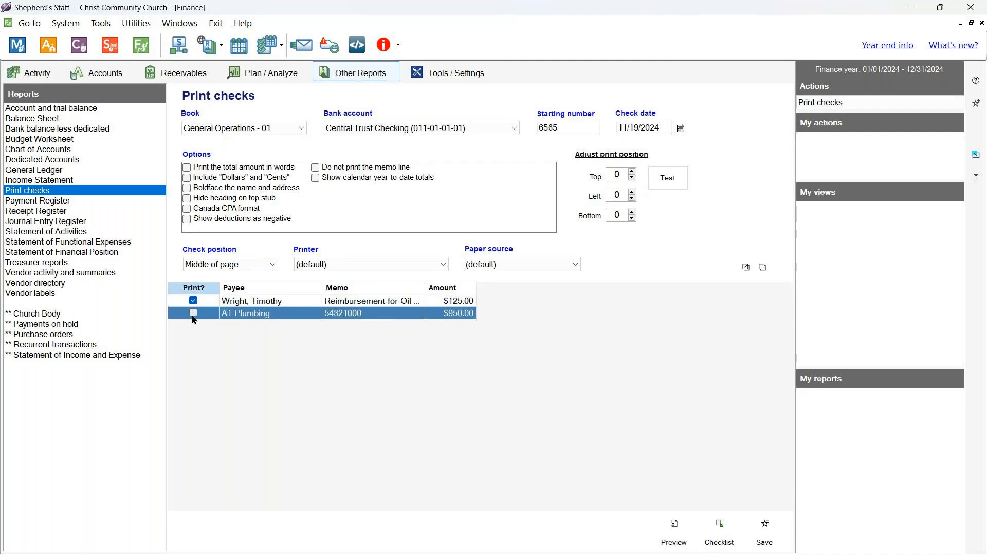
pyautogui.click(309, 303)
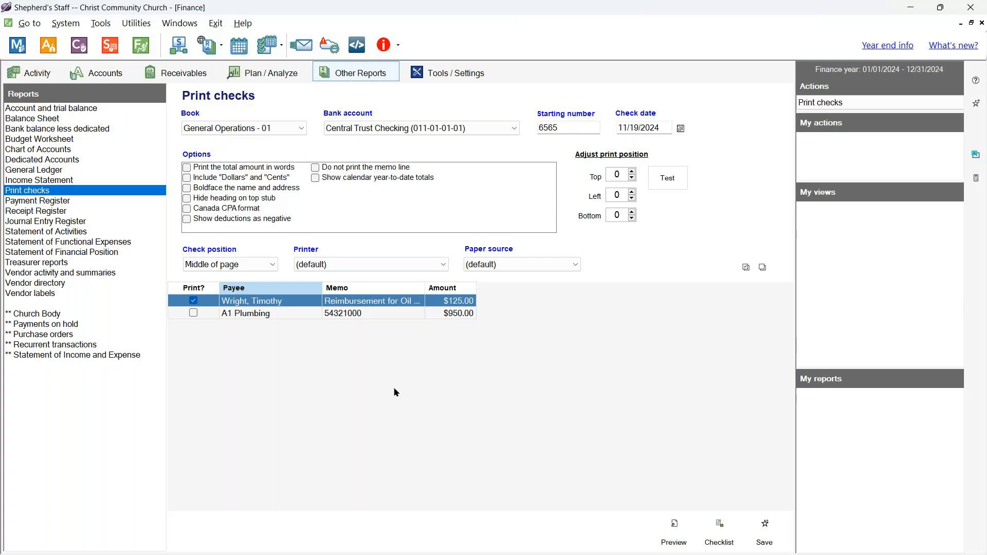
# - Review the check position choices and the top and left print offsets, leaving both offsets at 0
pyautogui.click(245, 273)
pyautogui.click(259, 282)
pyautogui.click(632, 178)
pyautogui.click(632, 198)
pyautogui.click(632, 192)
pyautogui.click(631, 177)
pyautogui.click(634, 171)
pyautogui.click(634, 172)
# - Keep the default printer and paper source, then preview the $125.00 check
pyautogui.click(442, 265)
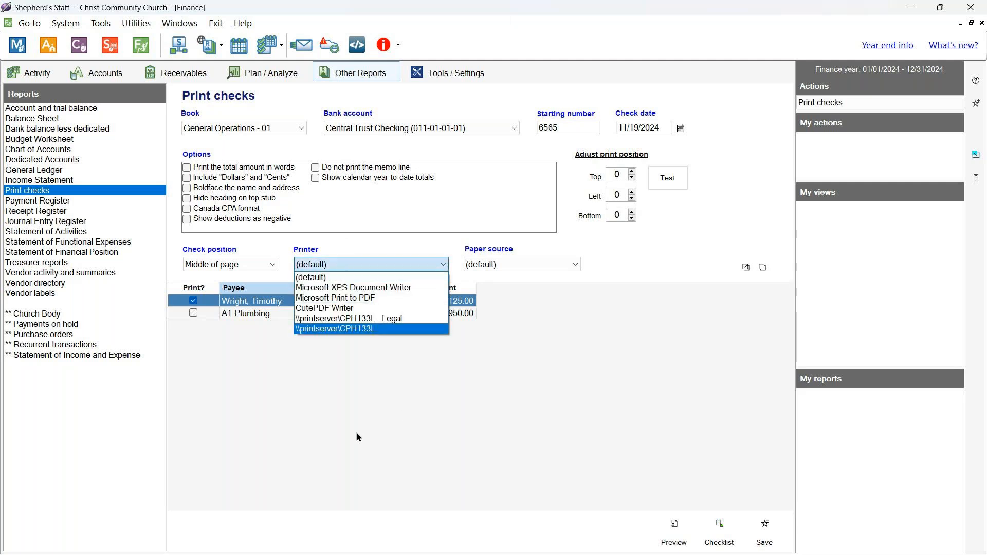
pyautogui.click(548, 414)
pyautogui.click(576, 263)
pyautogui.click(584, 365)
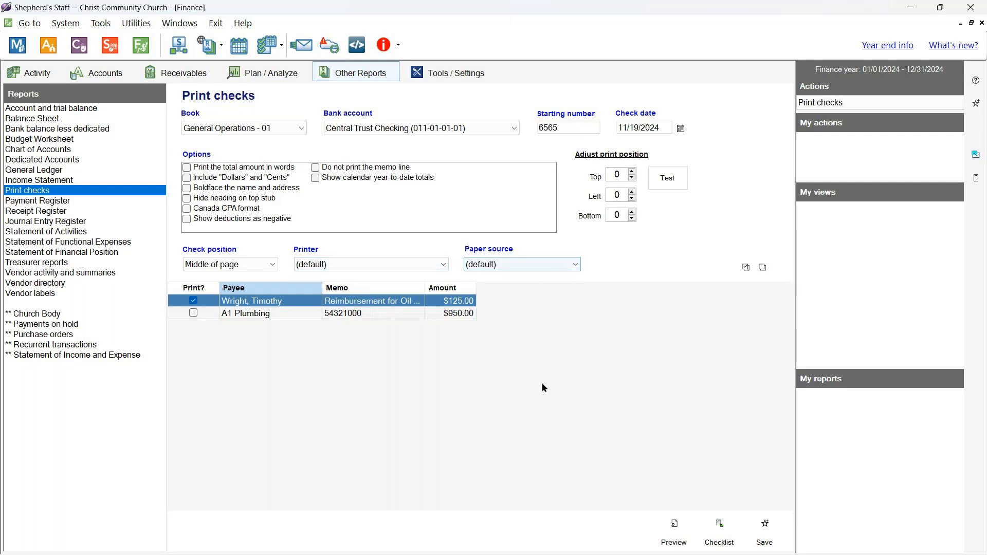
pyautogui.click(674, 532)
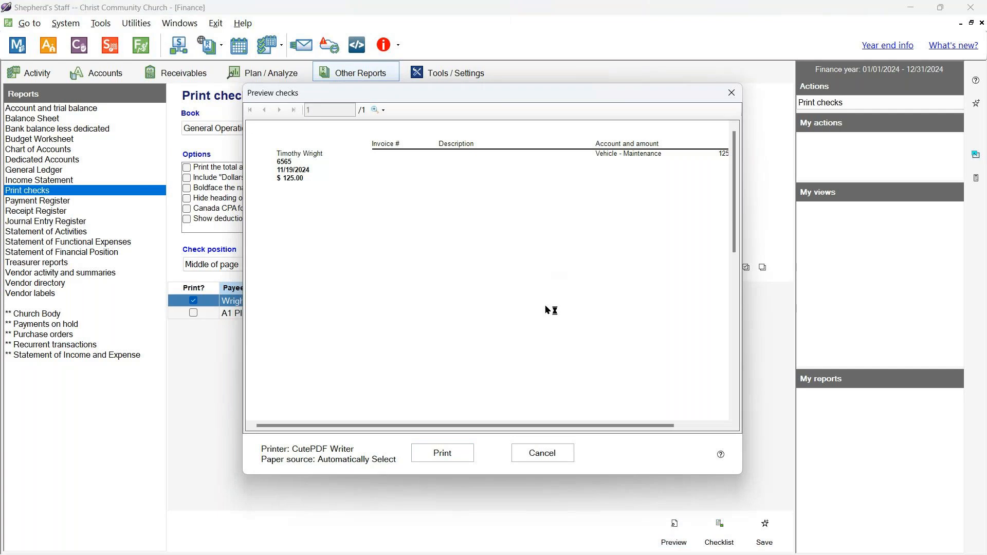
pyautogui.scroll(-5, 551, 303)
pyautogui.scroll(-4, 552, 303)
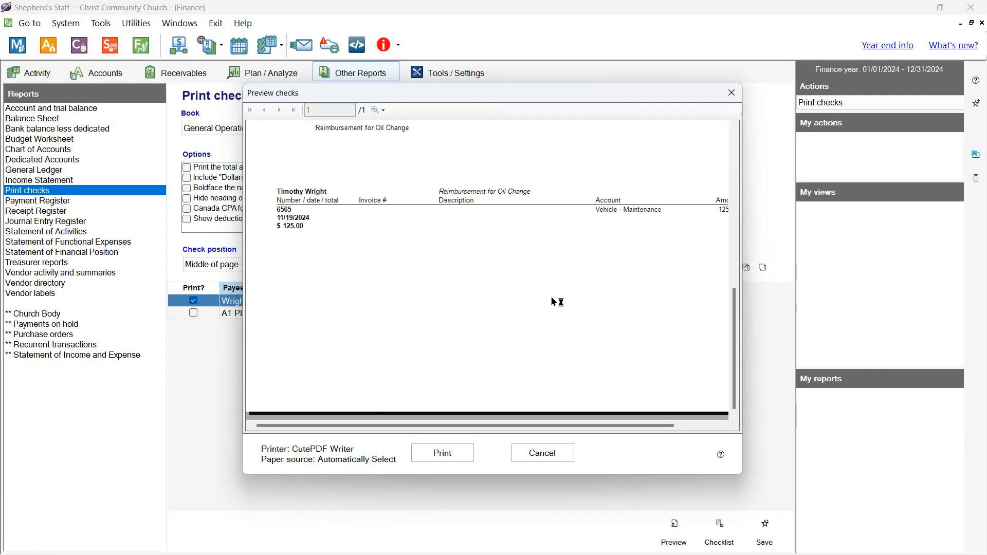
pyautogui.scroll(3, 552, 302)
pyautogui.scroll(2, 410, 253)
pyautogui.scroll(-6, 409, 253)
pyautogui.scroll(3, 412, 258)
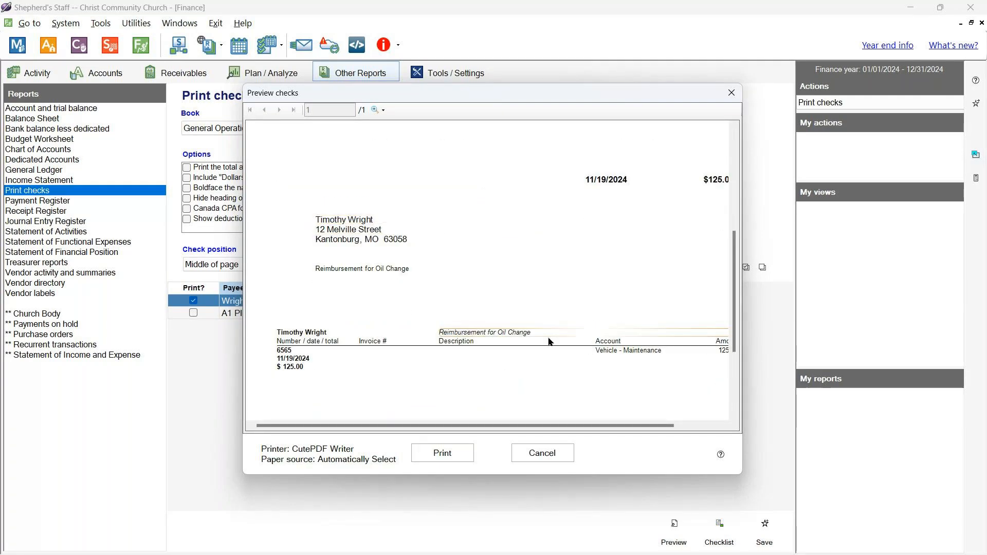
pyautogui.scroll(-5, 468, 380)
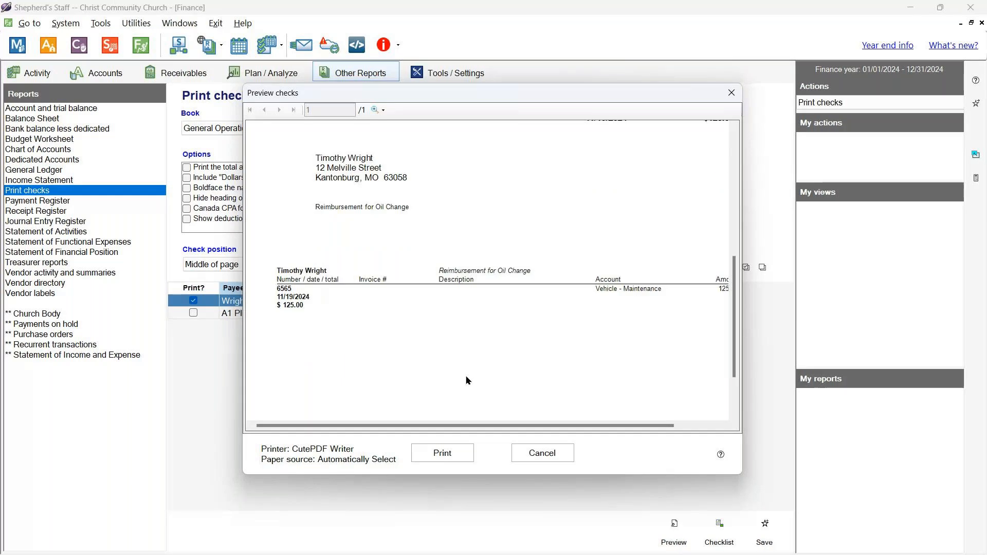
pyautogui.moveTo(491, 93); pyautogui.dragTo(410, 54)
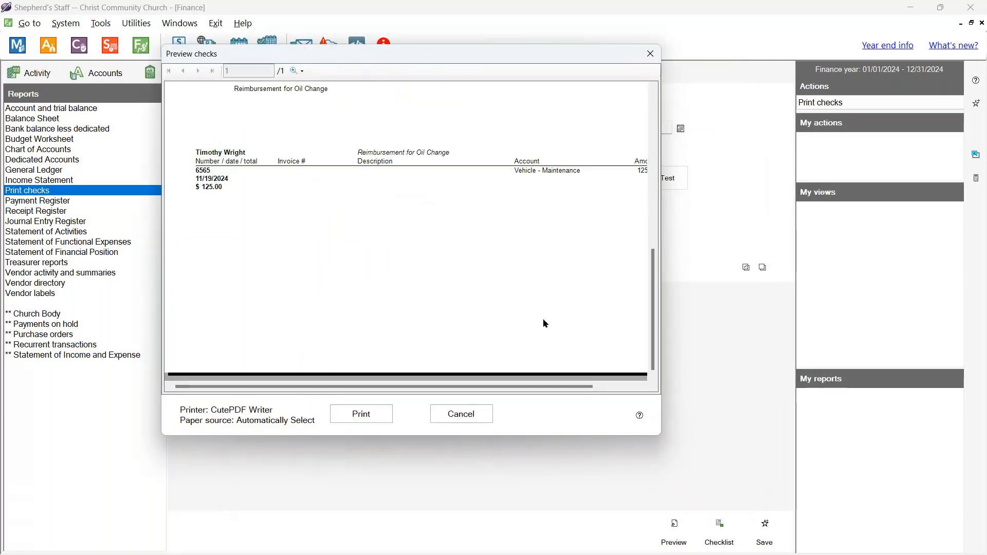
pyautogui.scroll(5, 459, 311)
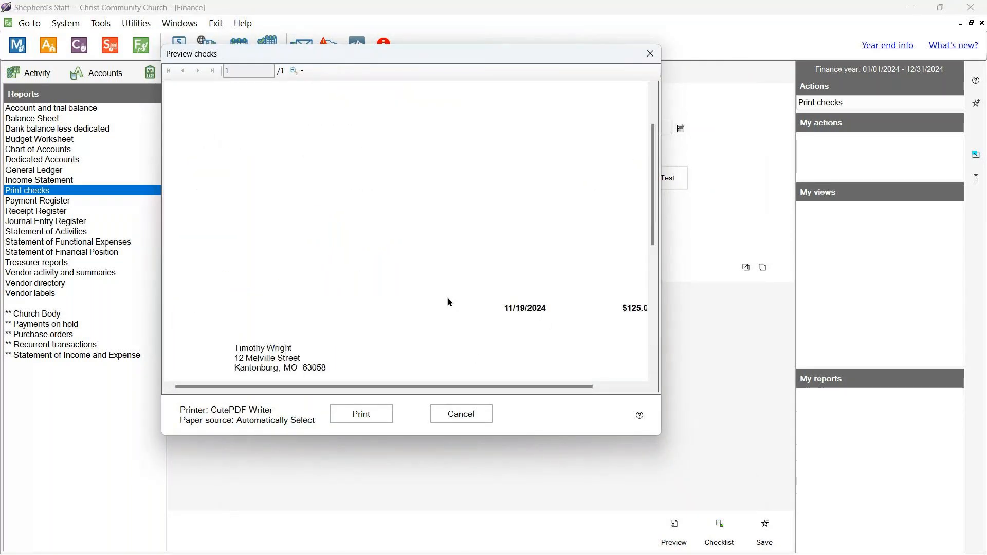
pyautogui.click(297, 71)
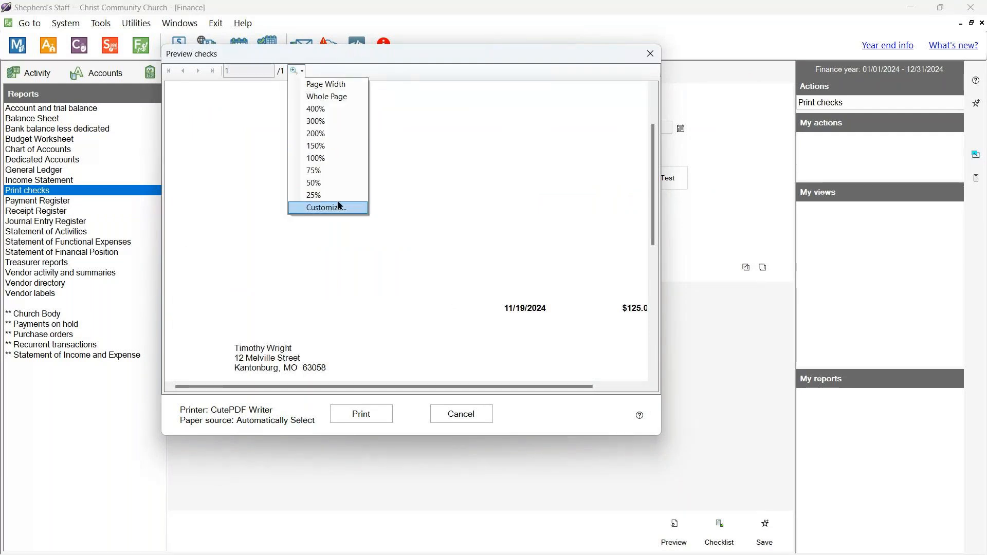
pyautogui.click(331, 170)
pyautogui.scroll(1, 456, 254)
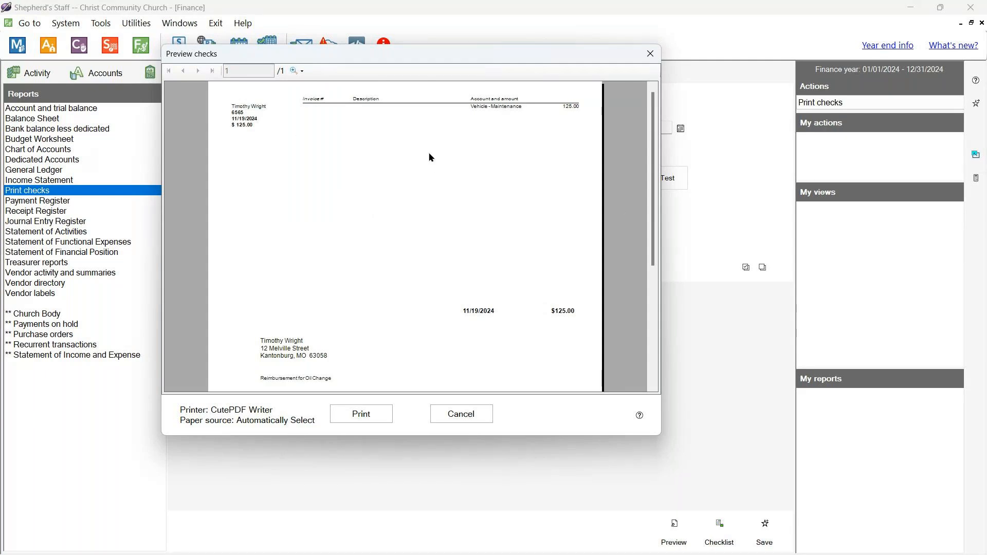
pyautogui.scroll(-3, 284, 310)
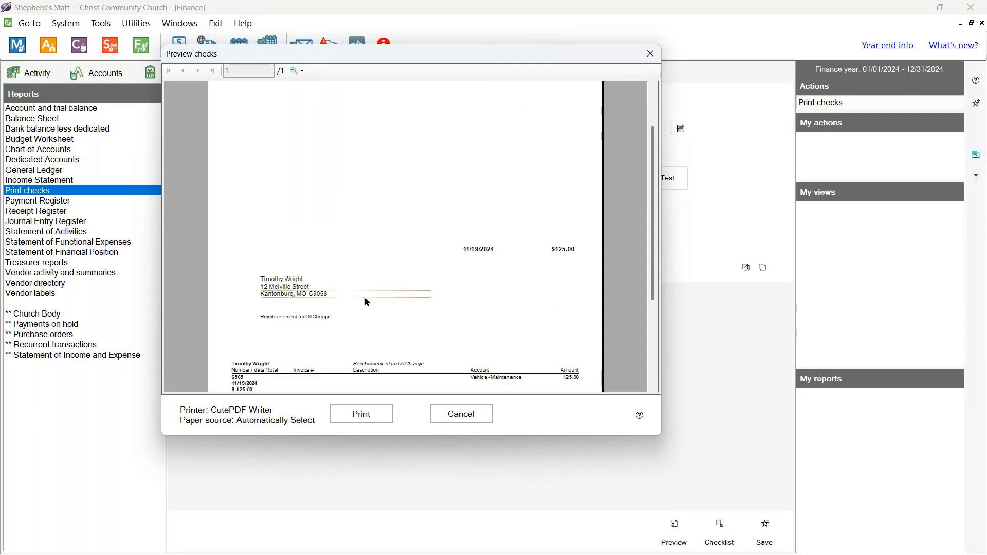
pyautogui.scroll(-5, 367, 302)
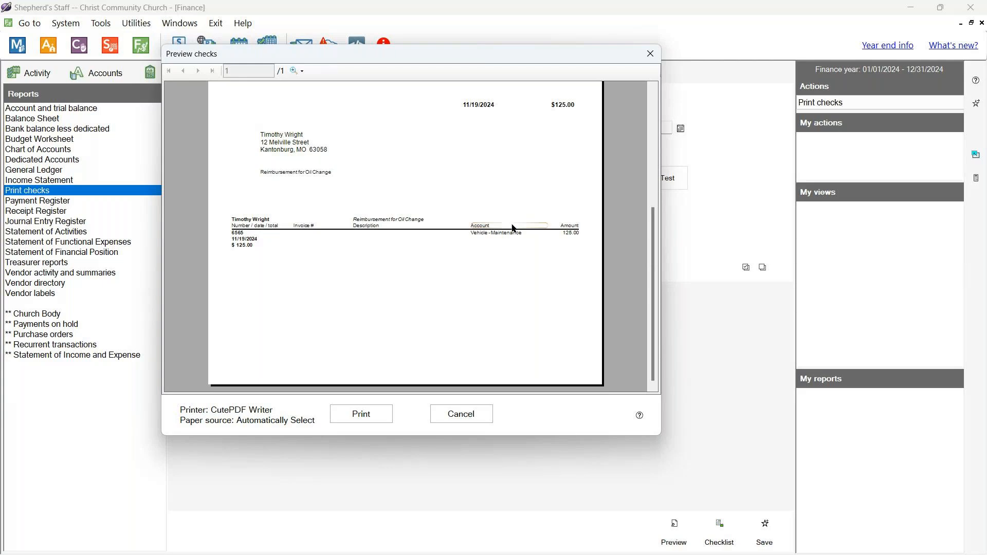
pyautogui.scroll(5, 513, 228)
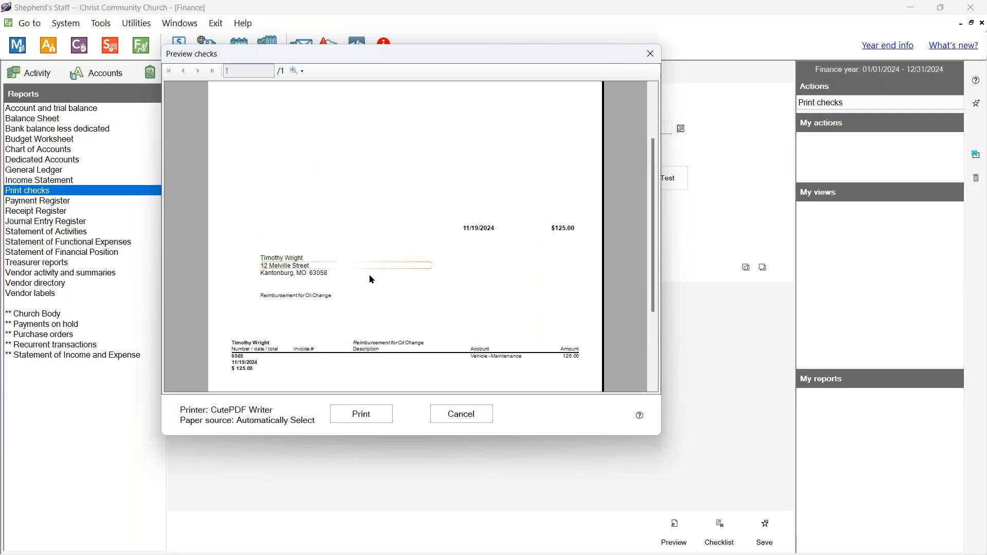
pyautogui.scroll(-1, 317, 288)
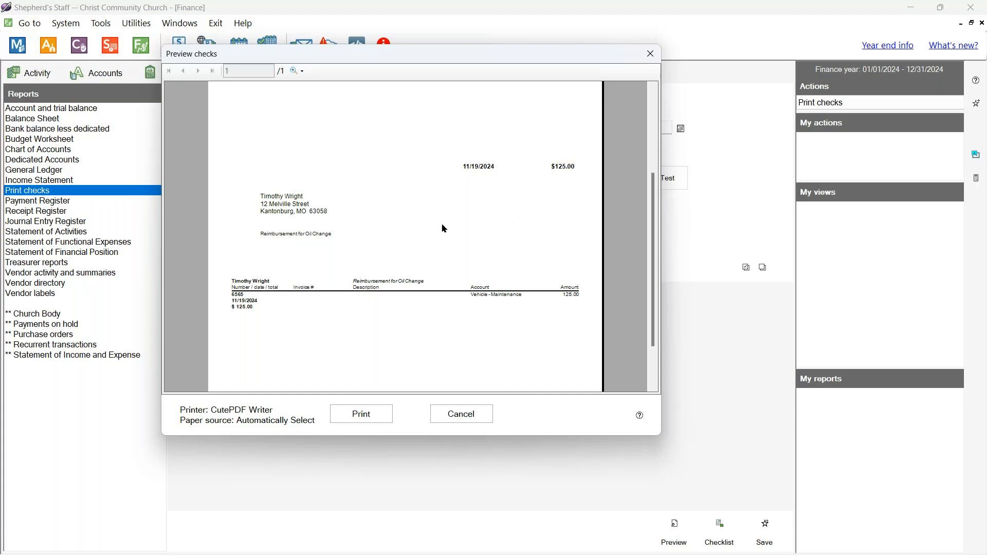
pyautogui.scroll(2, 391, 233)
pyautogui.scroll(-2, 392, 236)
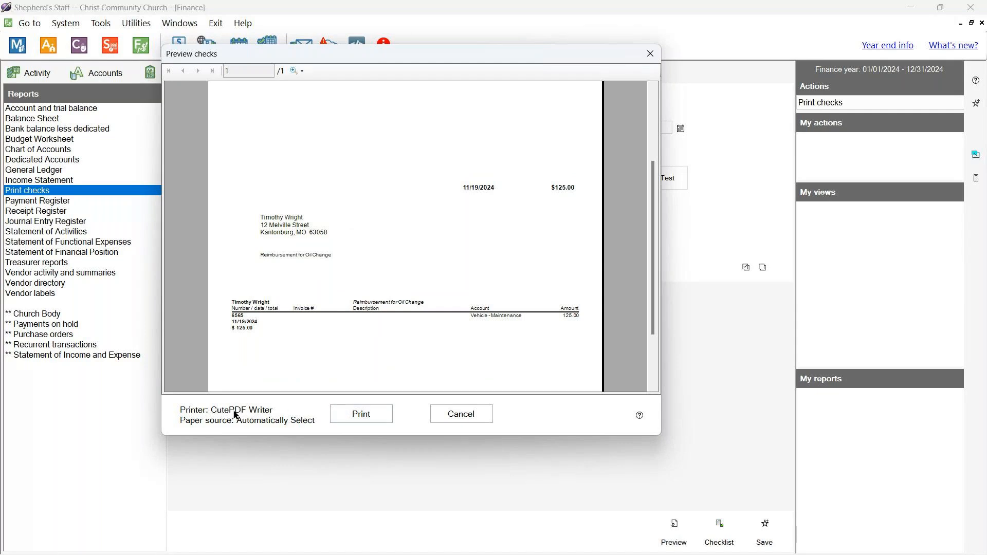
# - Print check 6565 for $125.00 to PDF and confirm all checks printed correctly
pyautogui.click(356, 412)
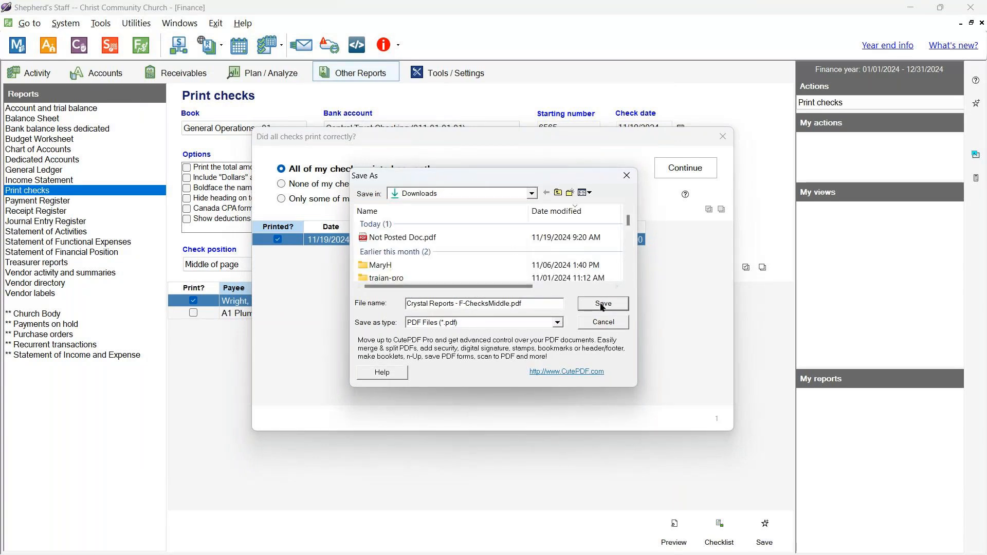
pyautogui.click(603, 304)
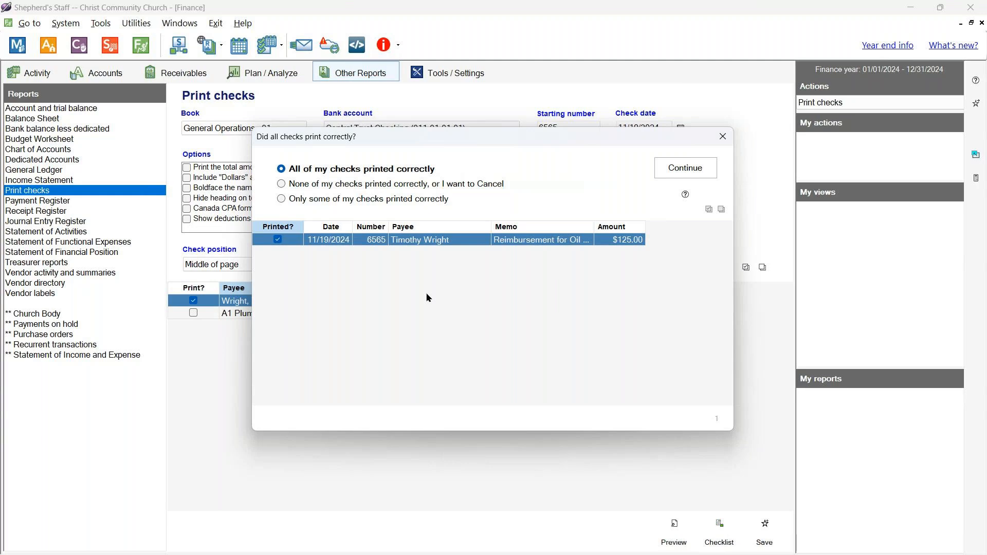
pyautogui.moveTo(532, 134); pyautogui.dragTo(548, 220)
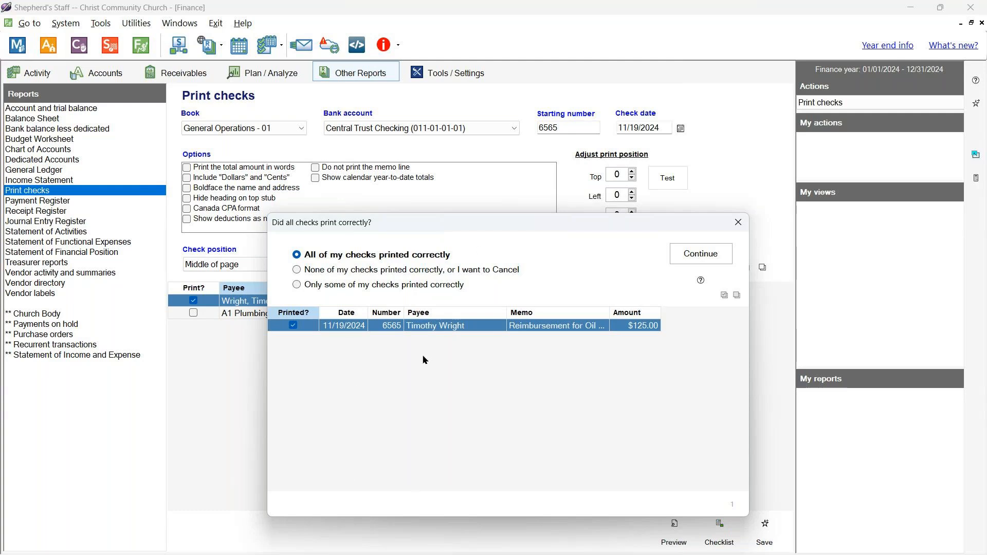
pyautogui.click(704, 257)
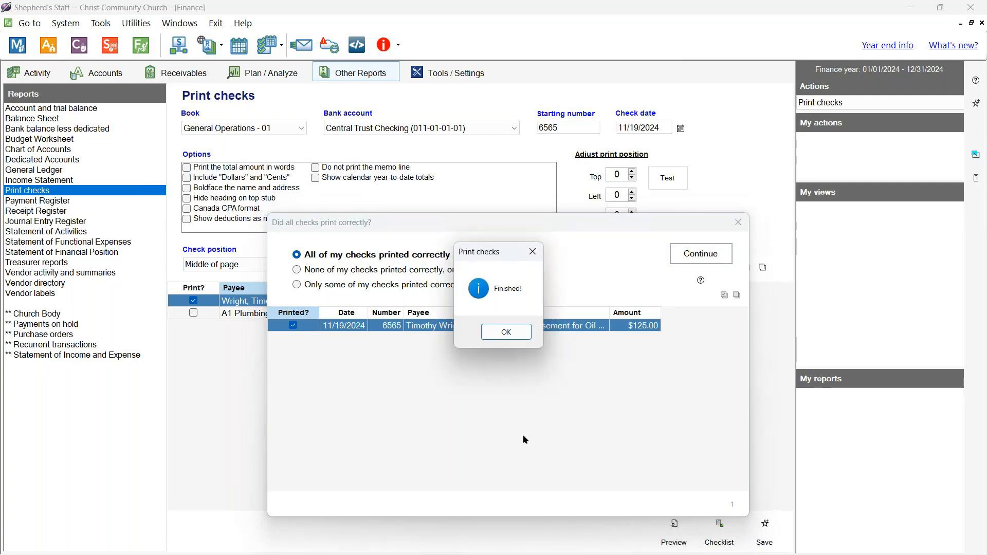
pyautogui.click(506, 332)
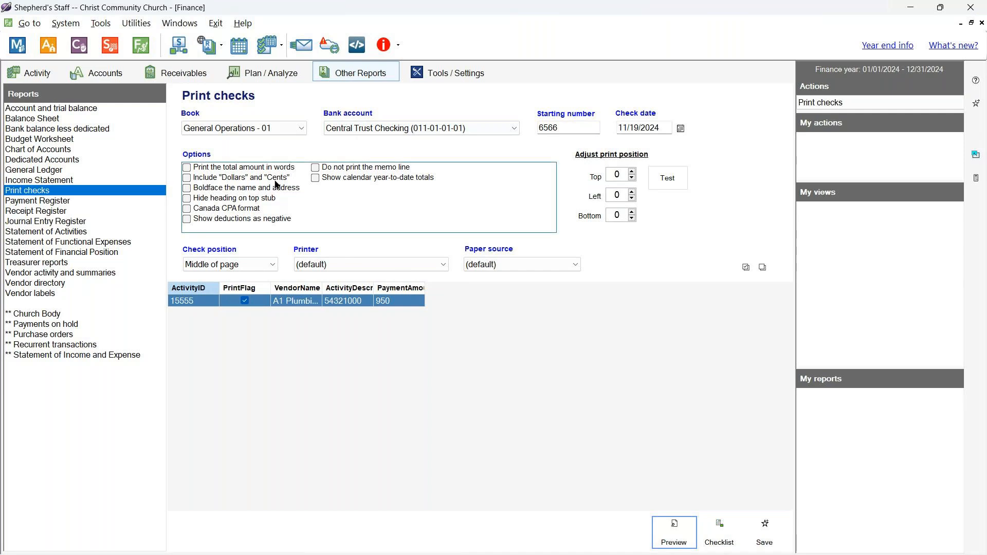
pyautogui.click(45, 74)
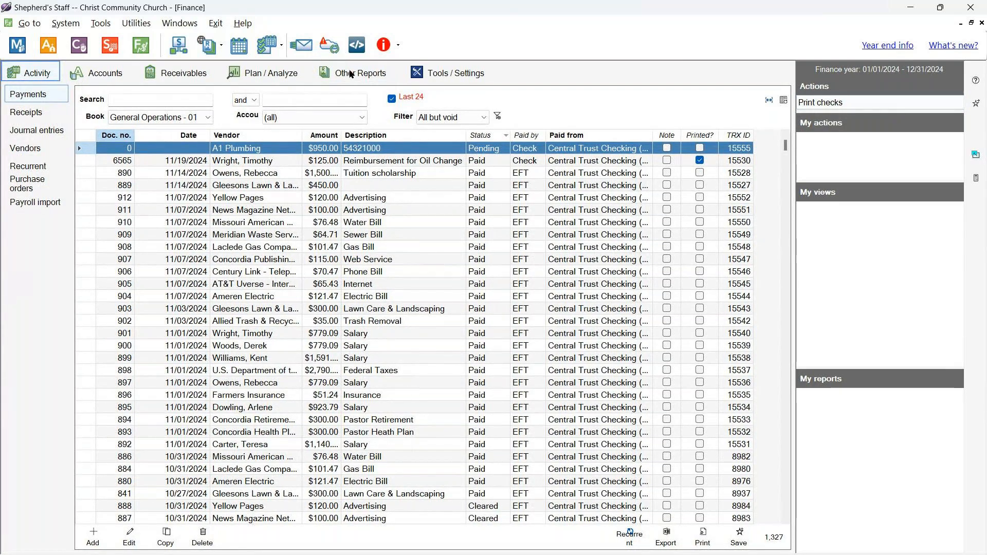
pyautogui.click(341, 50)
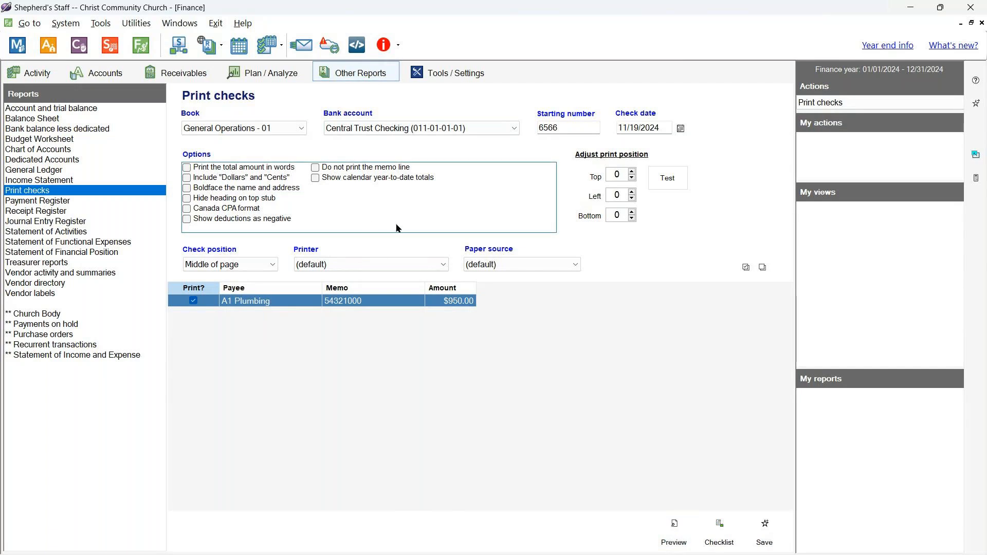
# - Enable amount in words with Dollars and Cents, hide the top stub heading, bold name and address, then preview check 6566
pyautogui.click(188, 168)
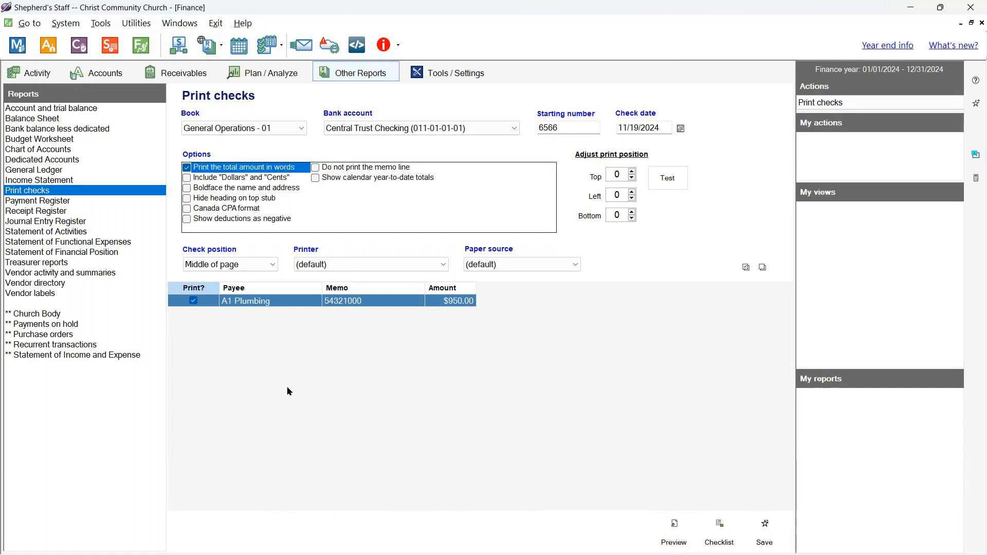
pyautogui.click(187, 178)
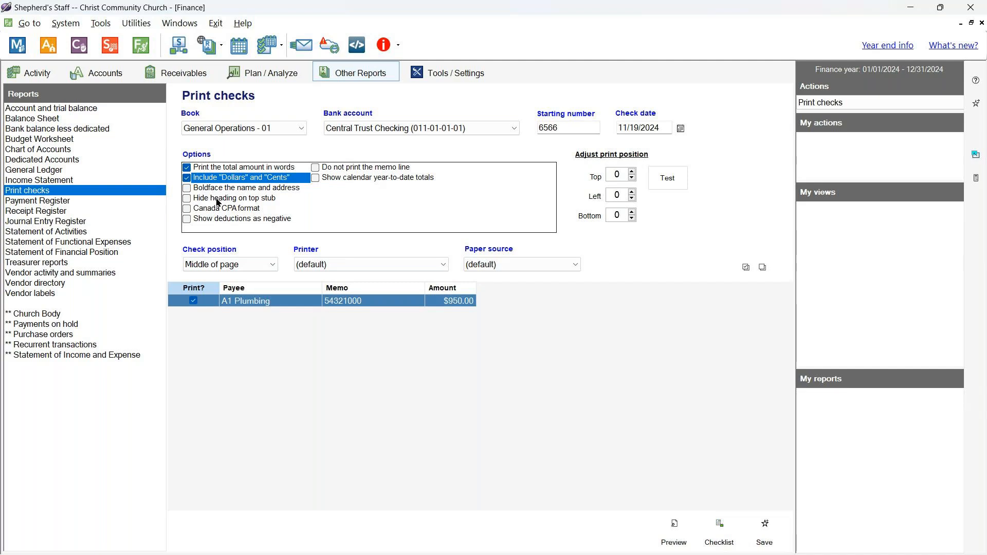
pyautogui.click(186, 199)
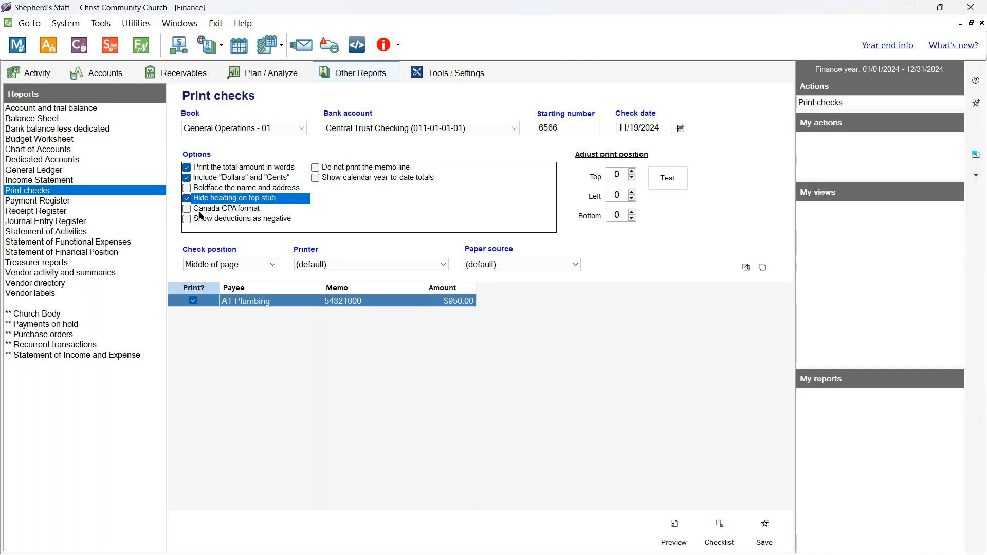
pyautogui.click(187, 189)
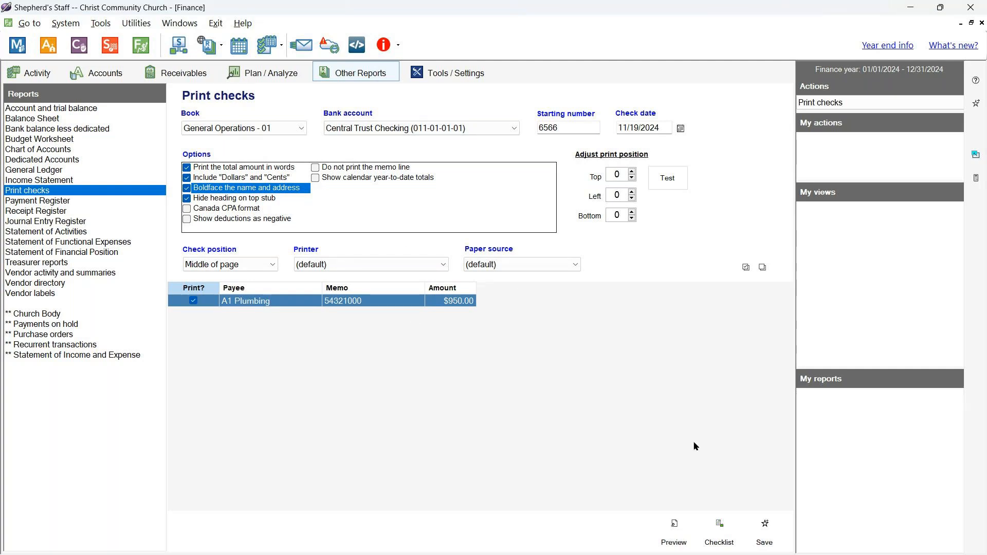
pyautogui.click(679, 529)
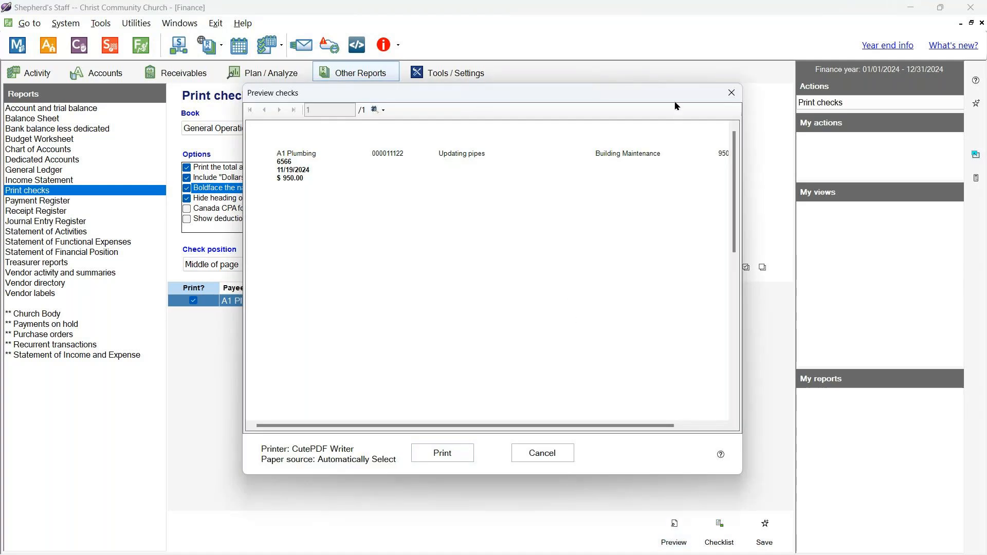
# - Zoom the A1 Plumbing check preview to 75% and look it over
pyautogui.click(378, 110)
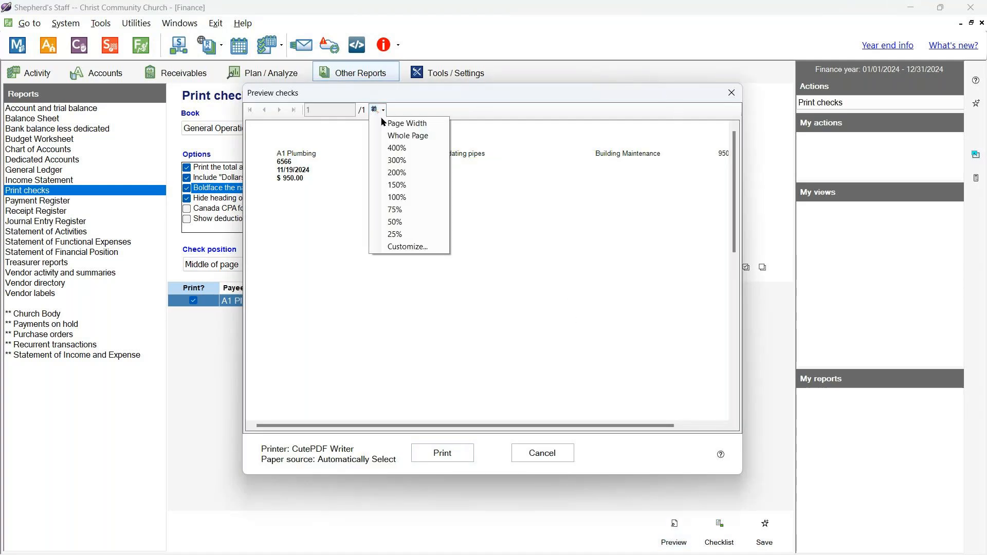
pyautogui.click(408, 210)
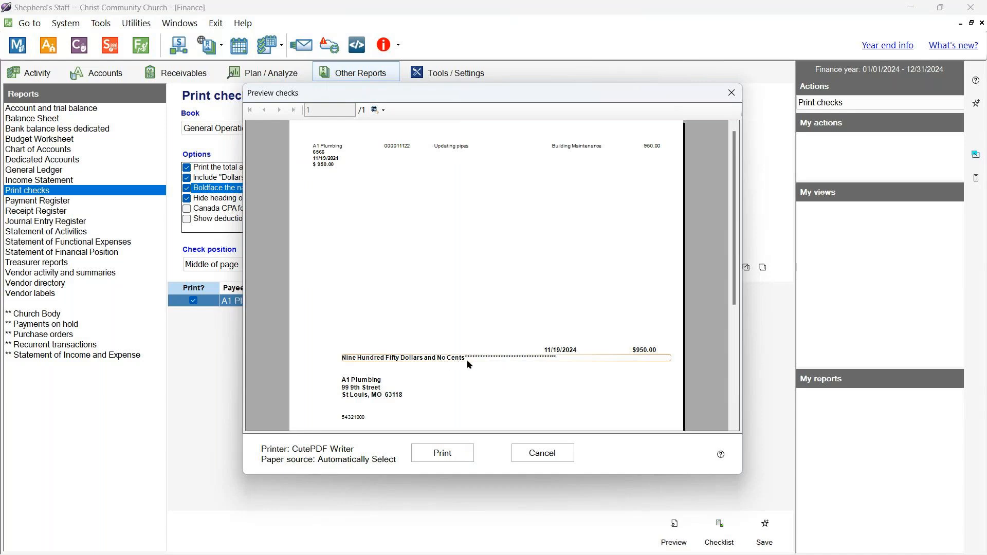
pyautogui.scroll(-1, 623, 370)
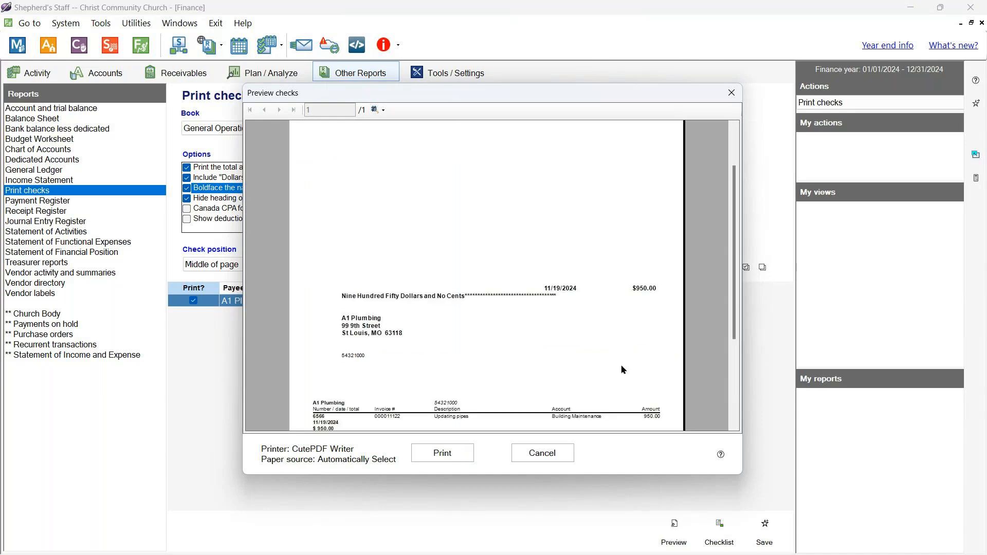
pyautogui.scroll(1, 508, 363)
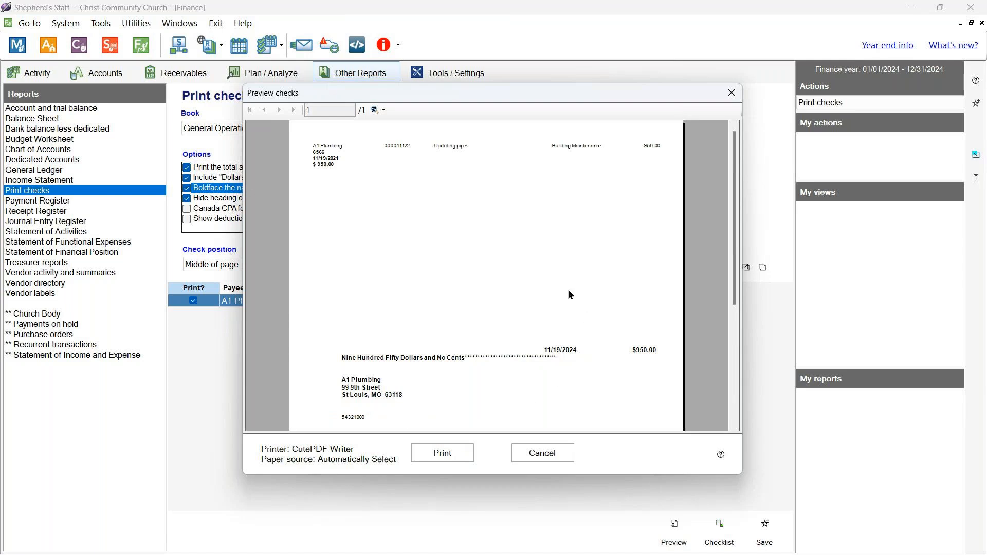
pyautogui.scroll(-1, 569, 295)
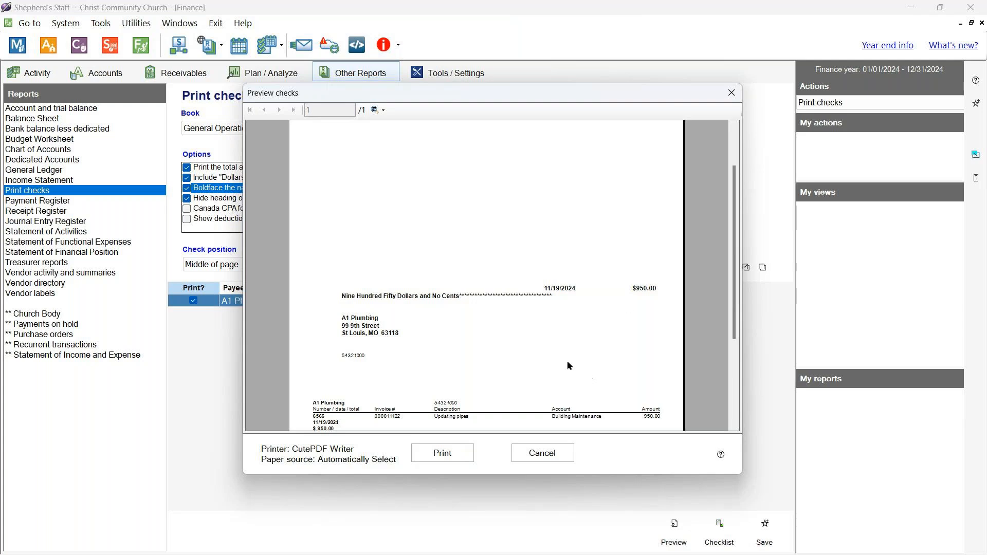
pyautogui.scroll(-1, 513, 363)
# - Print check 6566 to F-ChecksMiddle.pdf, overwriting the existing file, and confirm it printed correctly
pyautogui.click(444, 454)
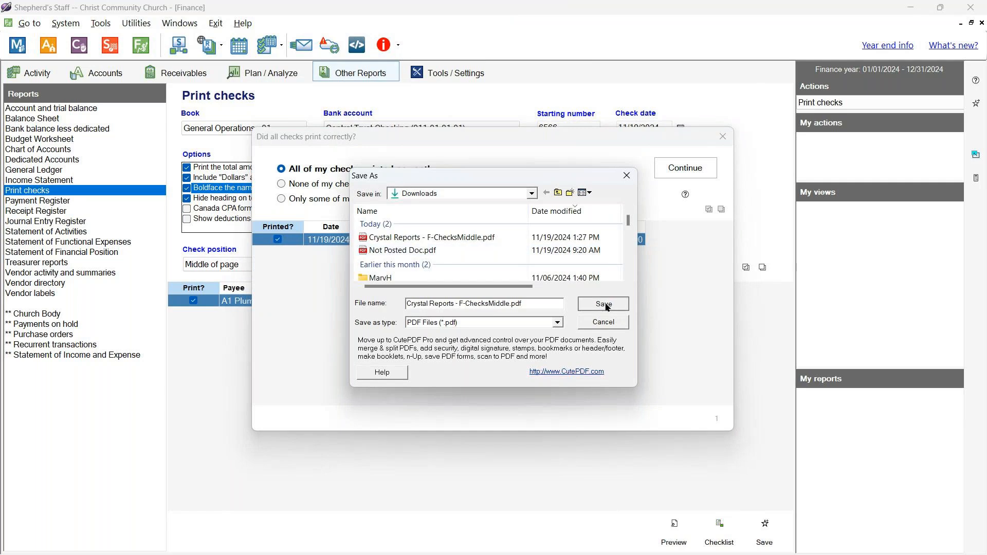
pyautogui.click(605, 304)
pyautogui.click(529, 287)
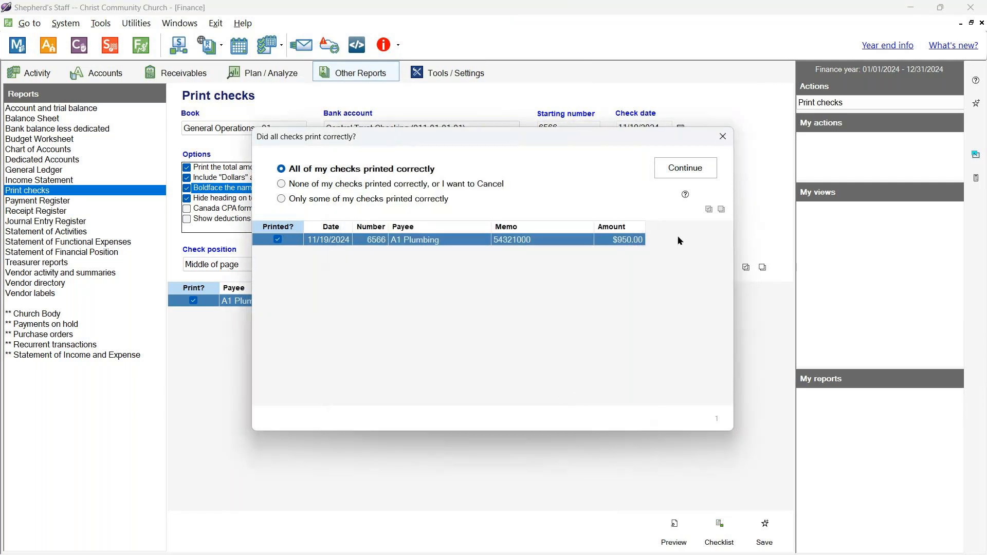
pyautogui.click(689, 174)
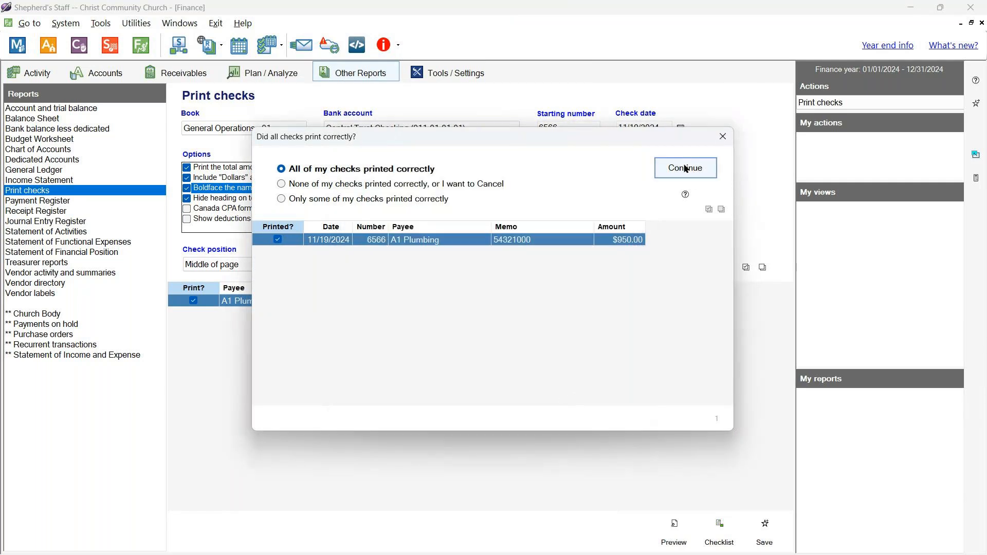
# - Dismiss the Finished message, verify both checks show printed in the Payments list, and add a new payment
pyautogui.click(508, 333)
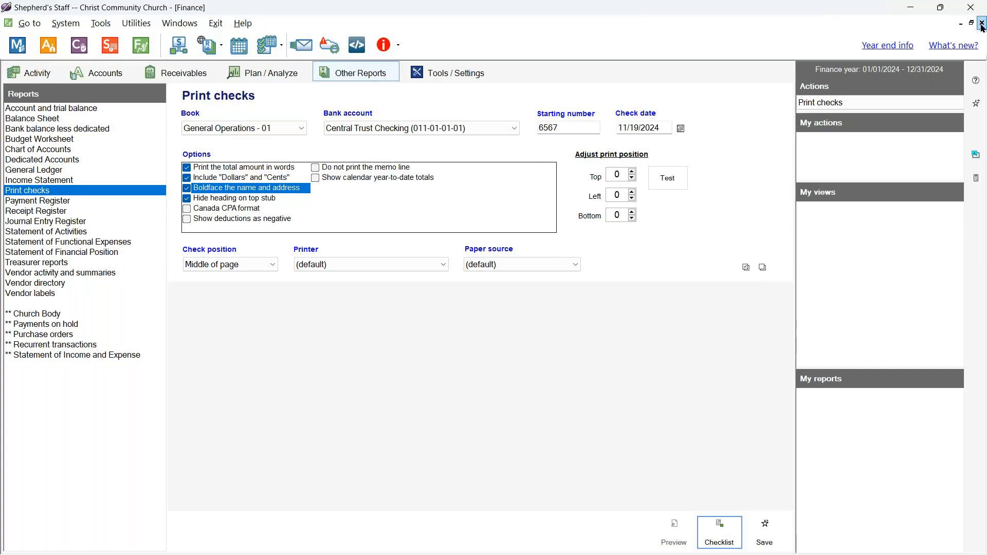
pyautogui.click(42, 78)
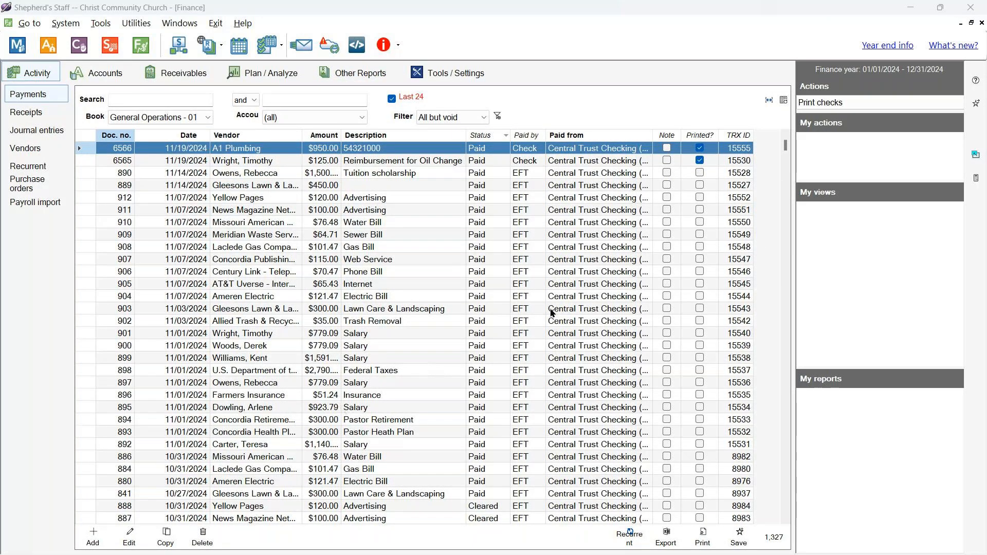
pyautogui.click(95, 535)
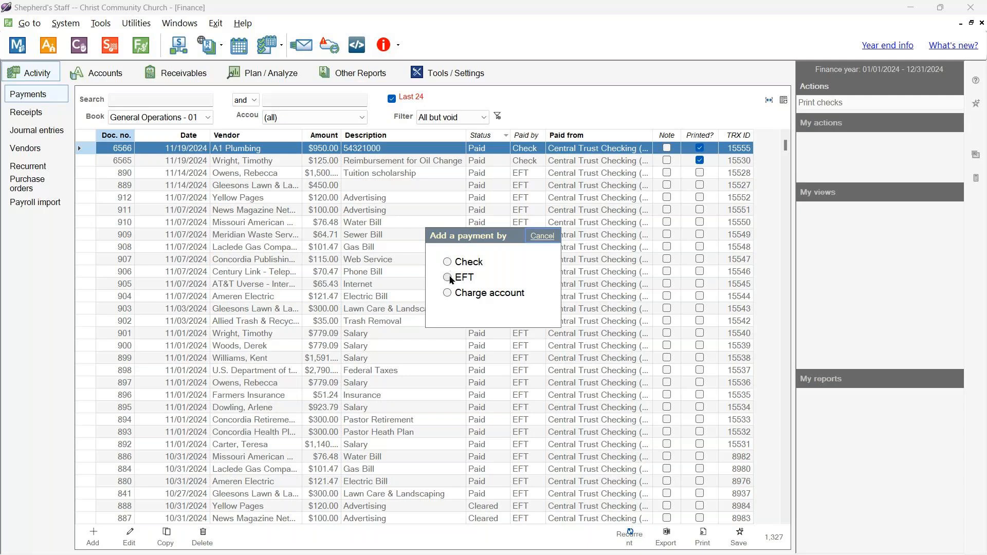
# - Start a new EFT payment from Central Trust Checking and glance over the full payee list
pyautogui.click(447, 277)
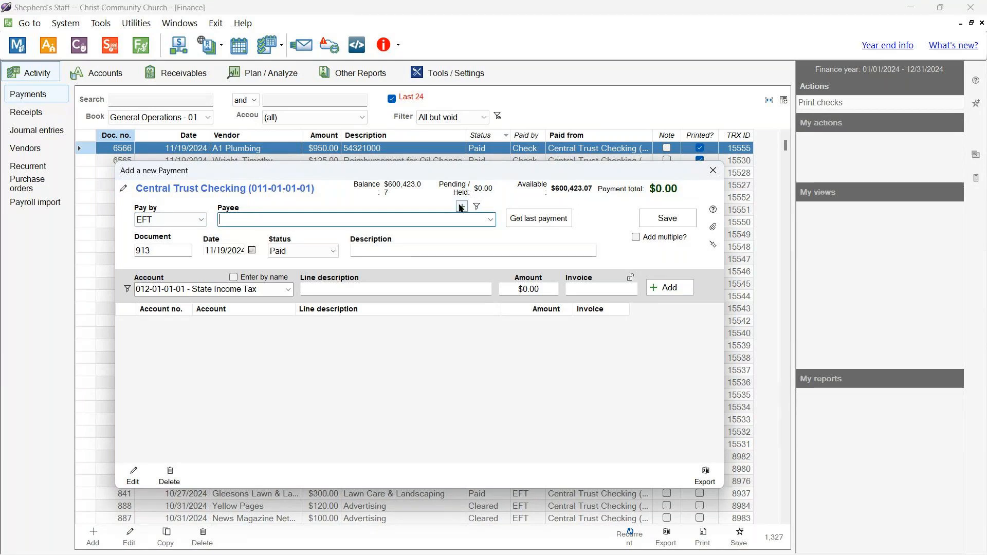
pyautogui.click(491, 220)
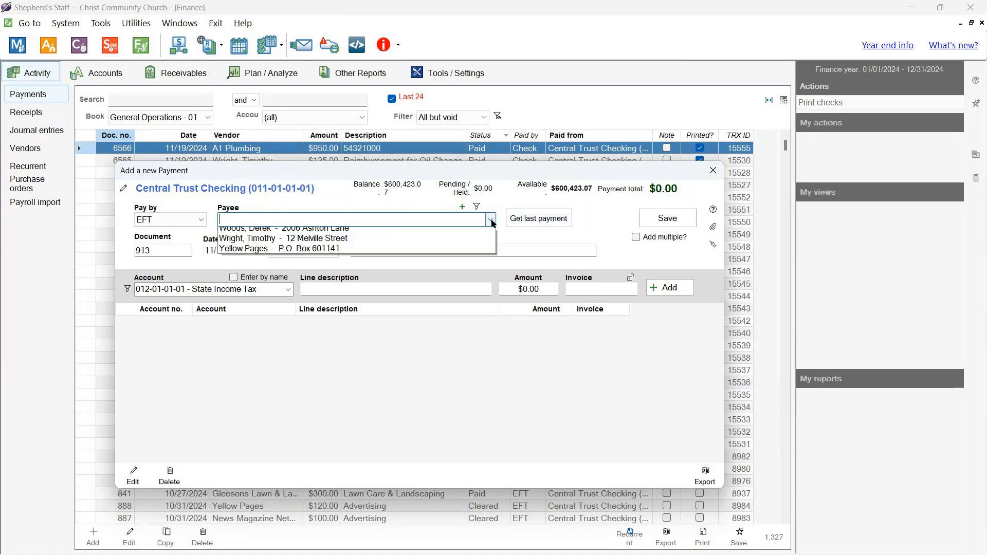
pyautogui.click(490, 221)
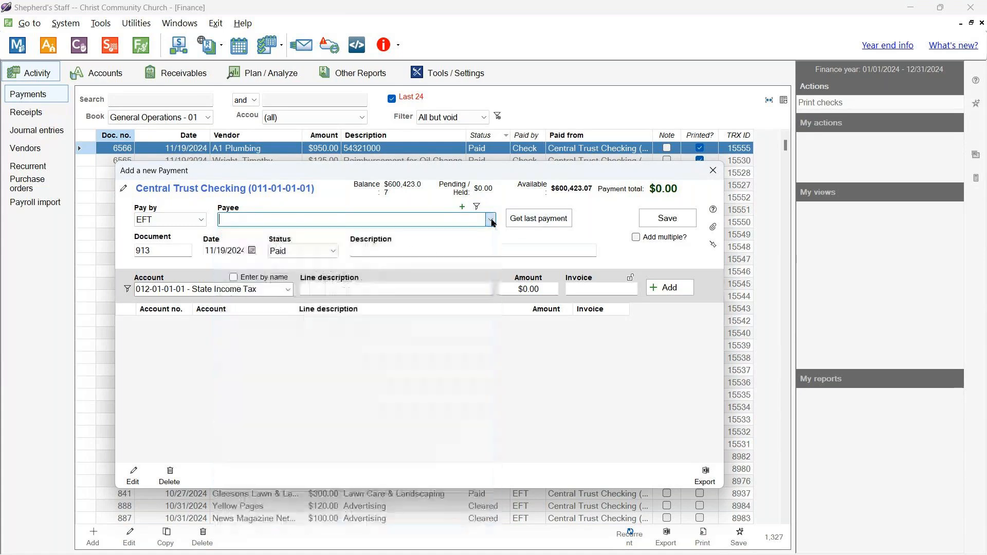
# - Filter the payee types to Member only and show the filtered payee list
pyautogui.click(477, 207)
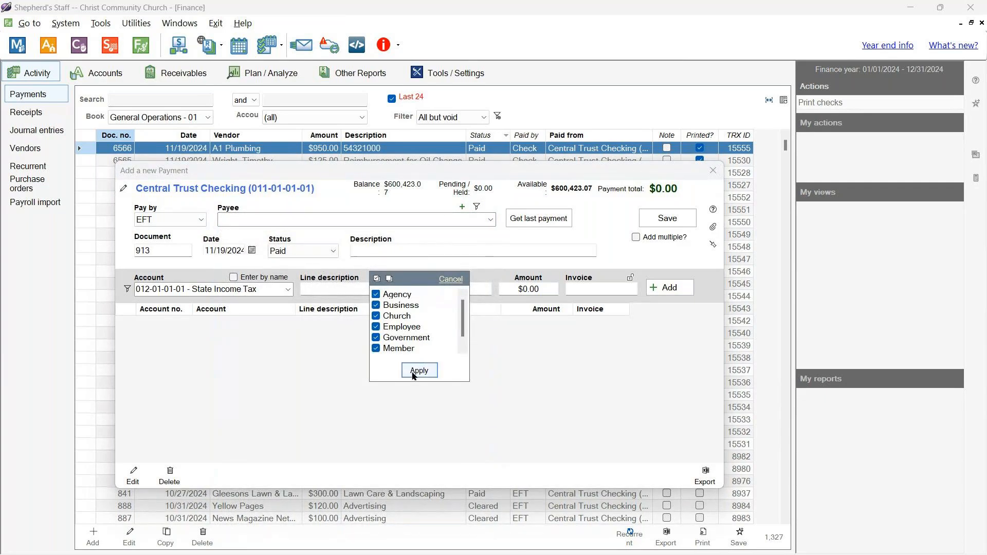
pyautogui.click(389, 278)
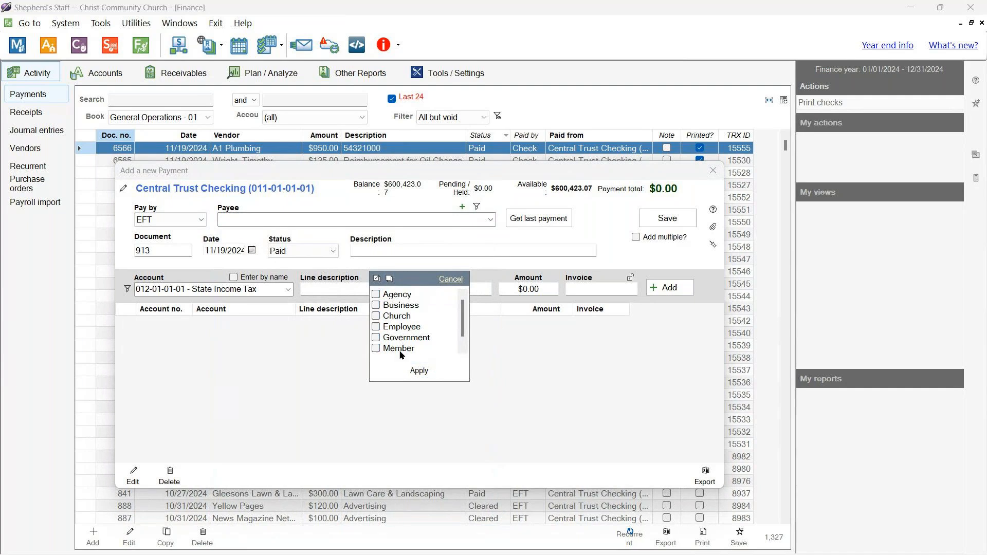
pyautogui.click(378, 349)
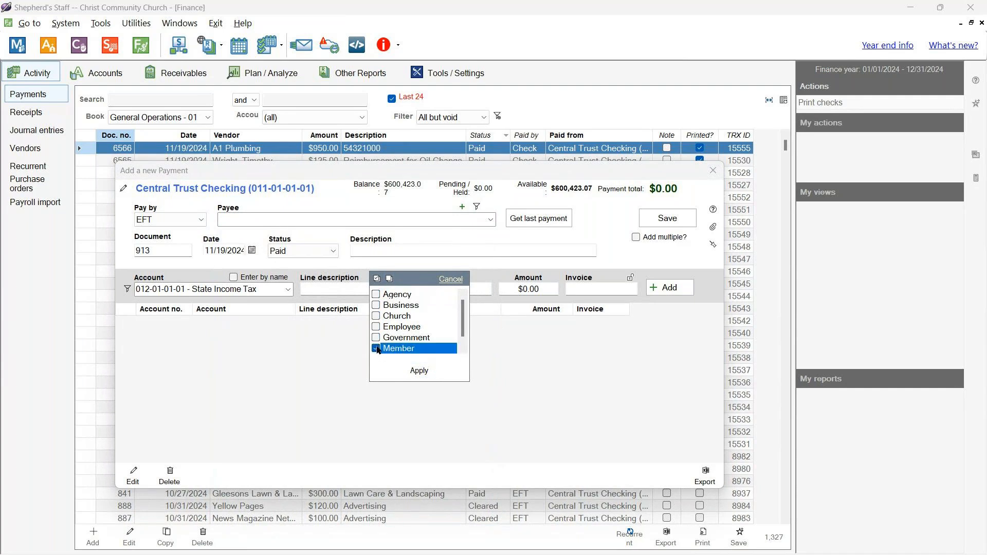
pyautogui.click(418, 371)
pyautogui.click(490, 220)
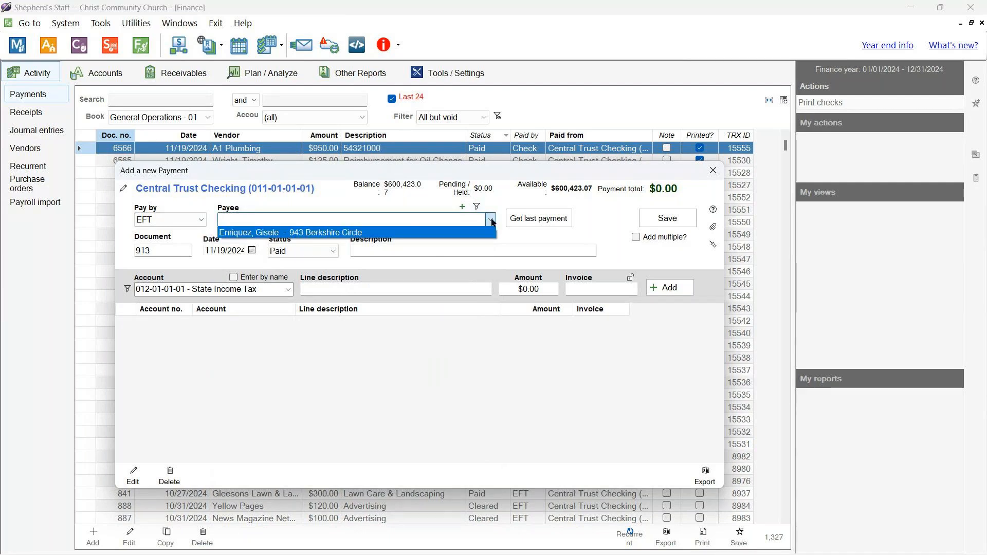
# - Set the single church member as payee, opening and cancelling Add vendor without saving
pyautogui.click(468, 234)
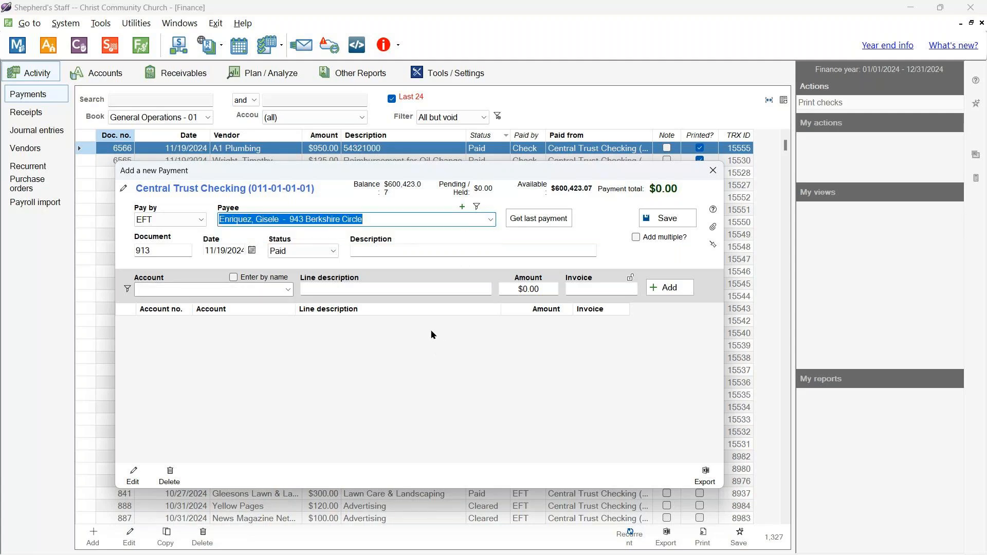
pyautogui.click(462, 207)
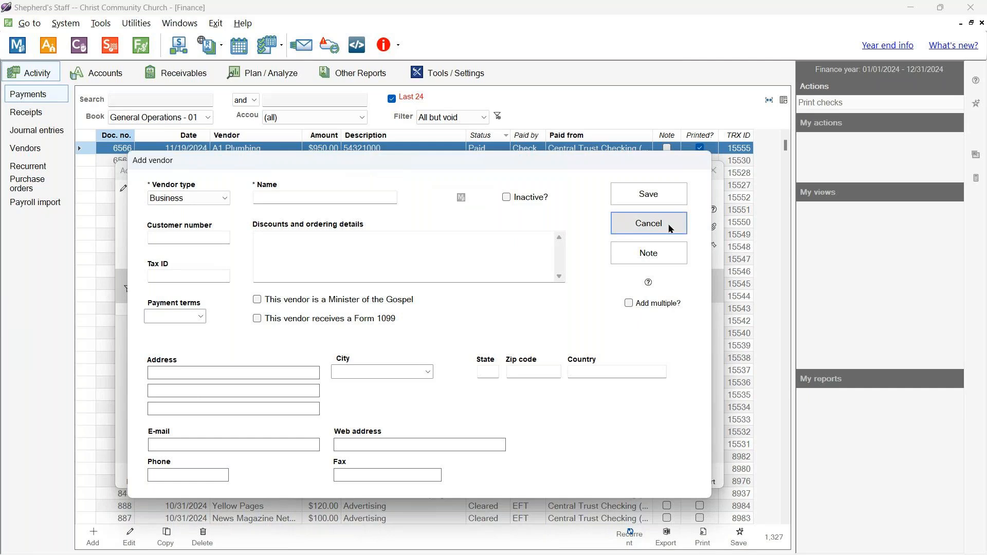
pyautogui.click(650, 225)
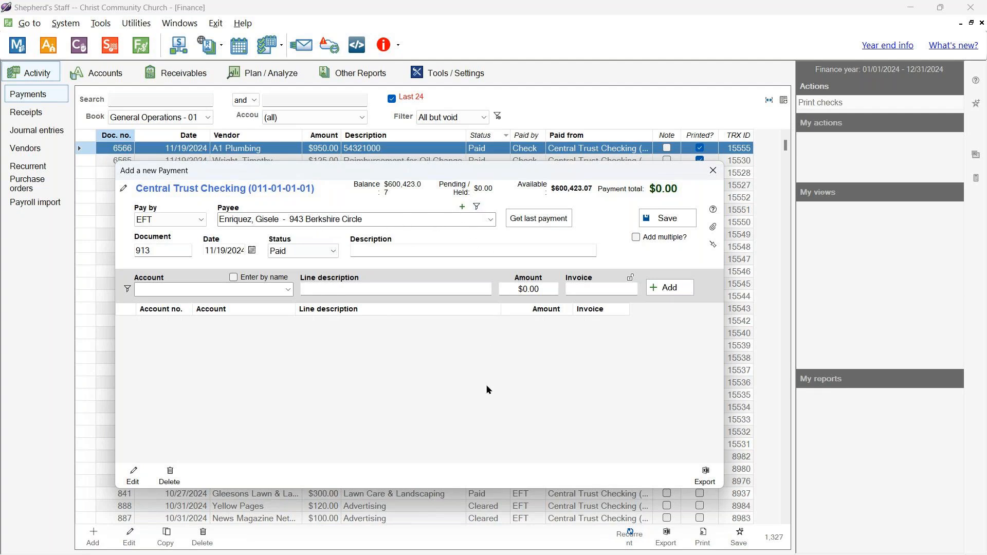
# - Enter the description 'Reimbursement for supplies' for payment 913, keeping today's date
pyautogui.click(439, 253)
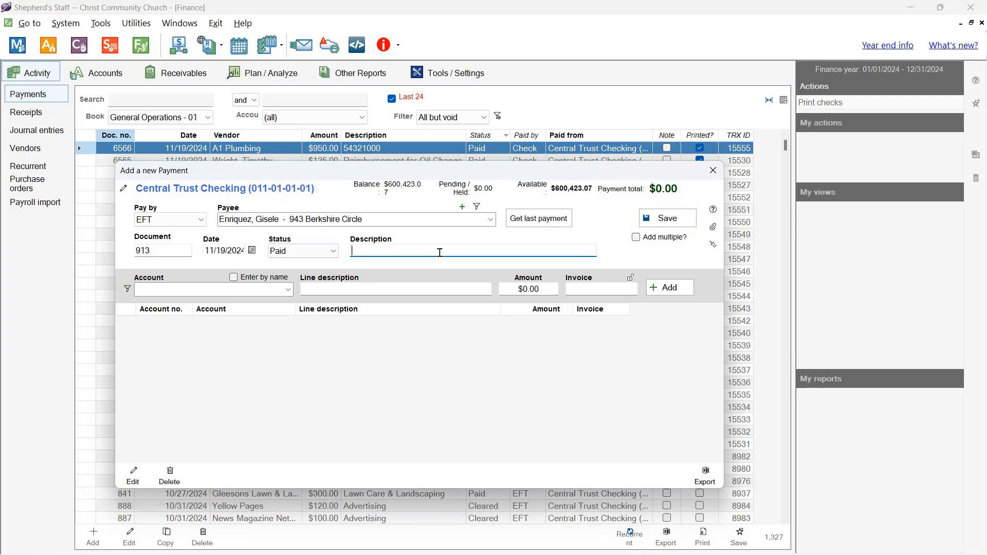
pyautogui.write('Reimbursement for supplies')
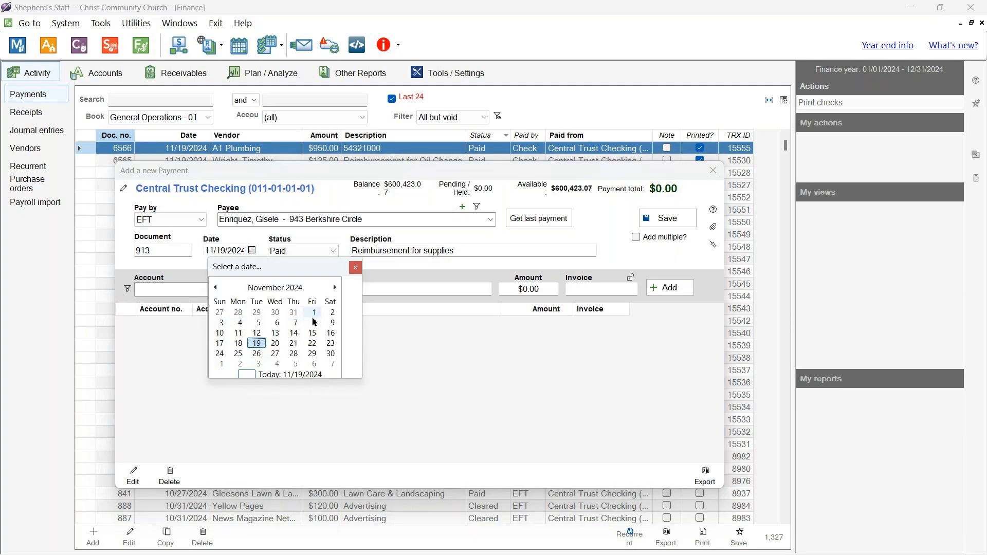
pyautogui.click(355, 270)
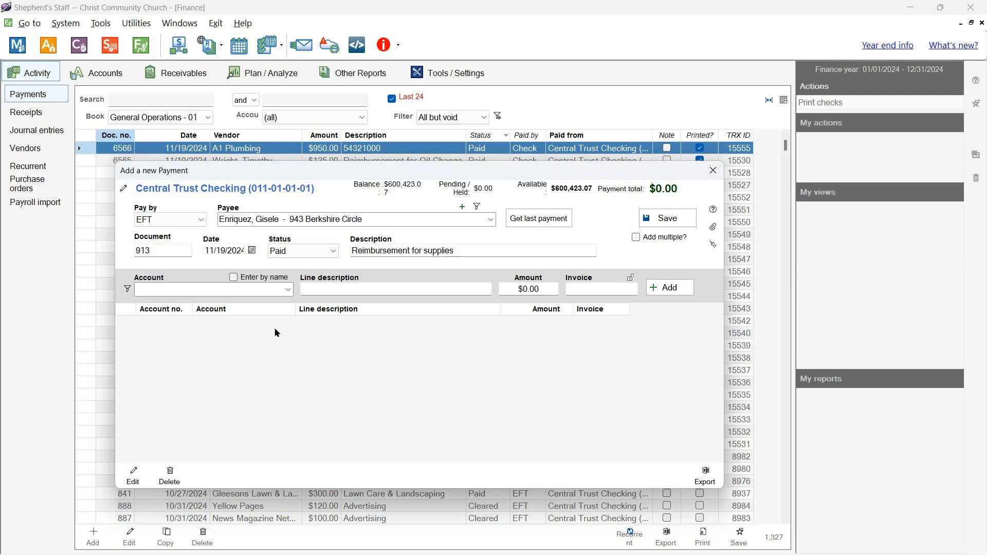
pyautogui.click(288, 290)
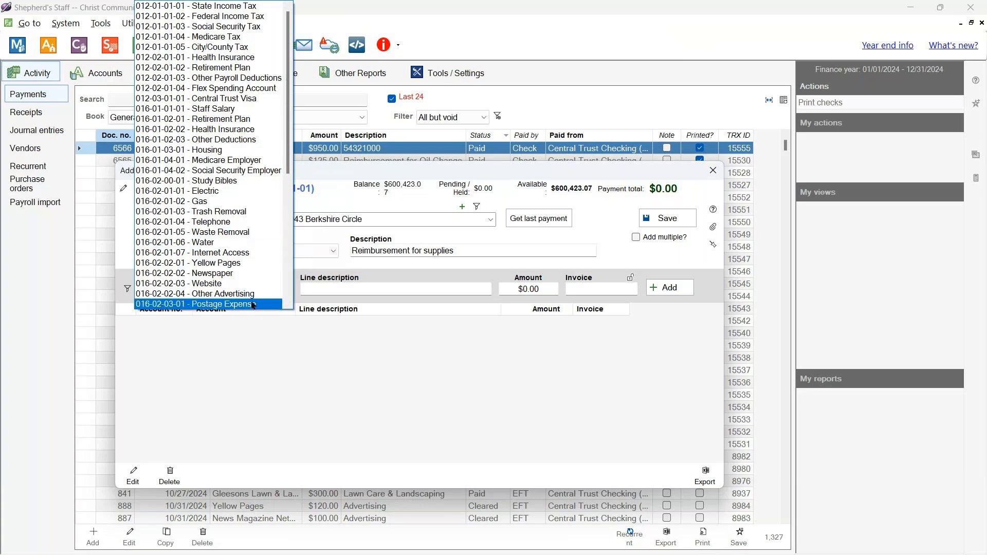
# - Add a $96.21 line charged to 016-02-03-02 Office Expense
pyautogui.scroll(-2, 252, 299)
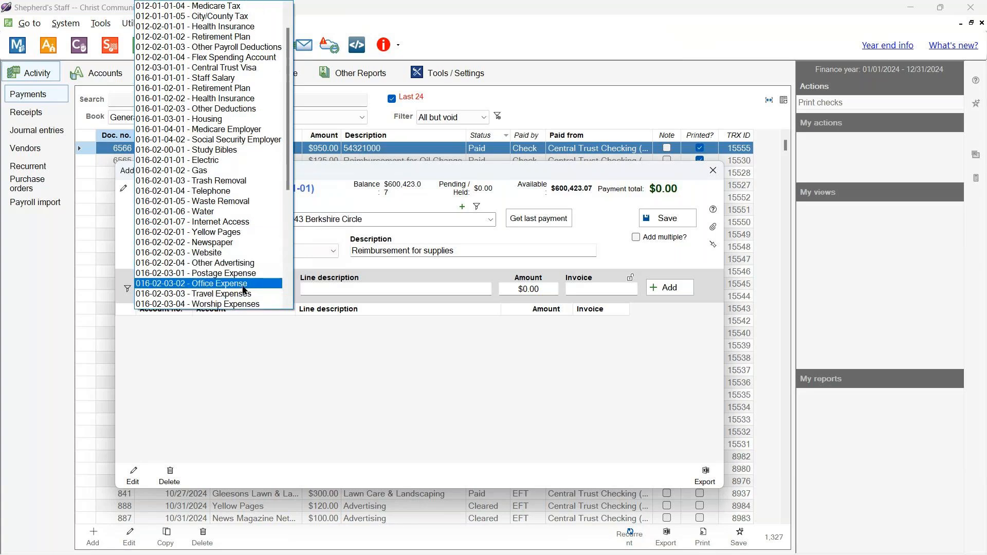
pyautogui.click(250, 283)
pyautogui.click(297, 371)
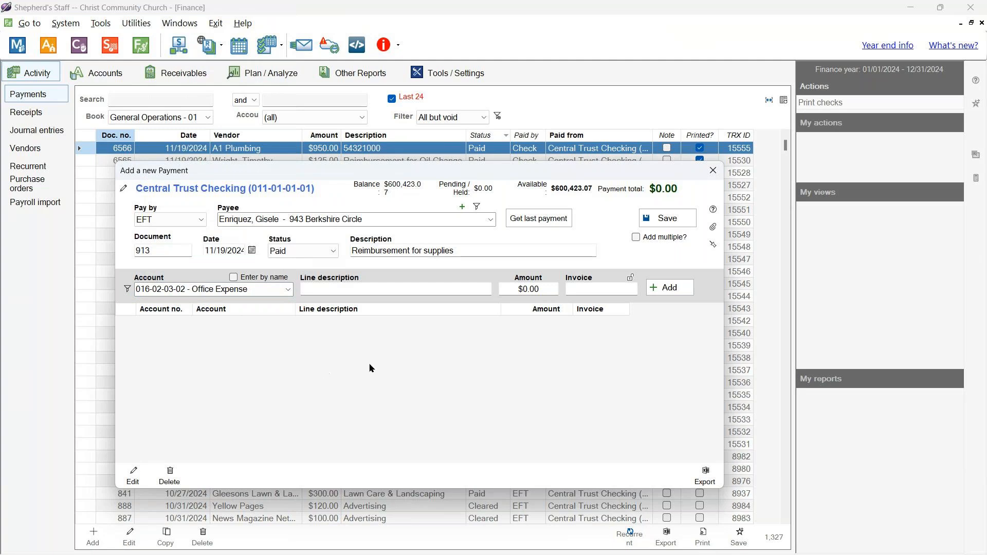
pyautogui.click(543, 289)
pyautogui.write('963')
pyautogui.press('BackSpace')
pyautogui.write('.21')
pyautogui.click(685, 291)
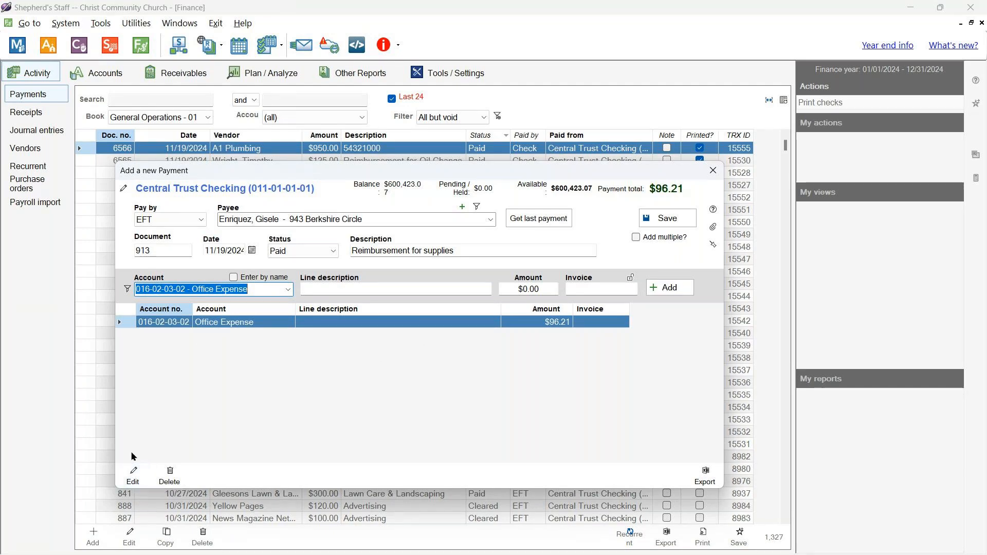
# - Give the Office Expense line the description 'Printer cartridges' and save it
pyautogui.click(137, 474)
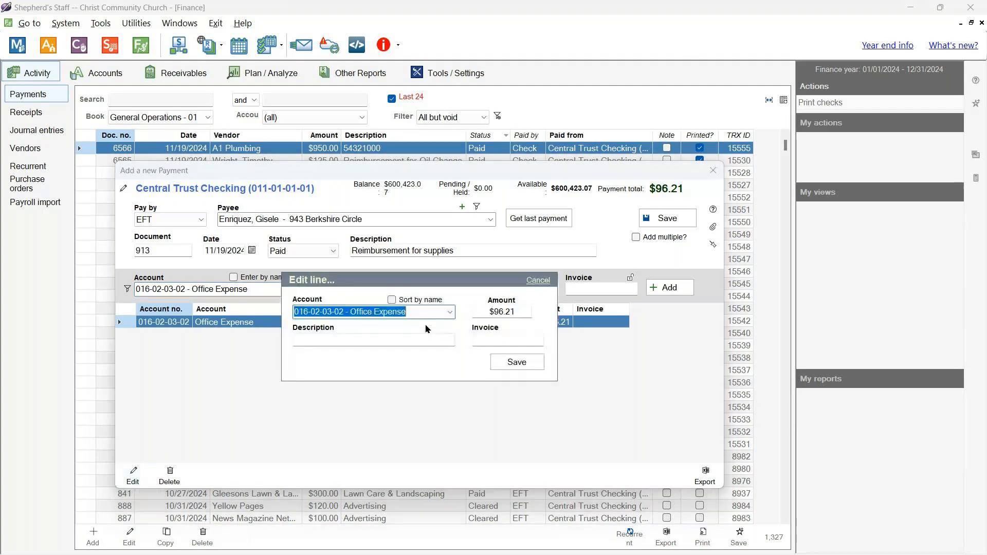
pyautogui.click(390, 341)
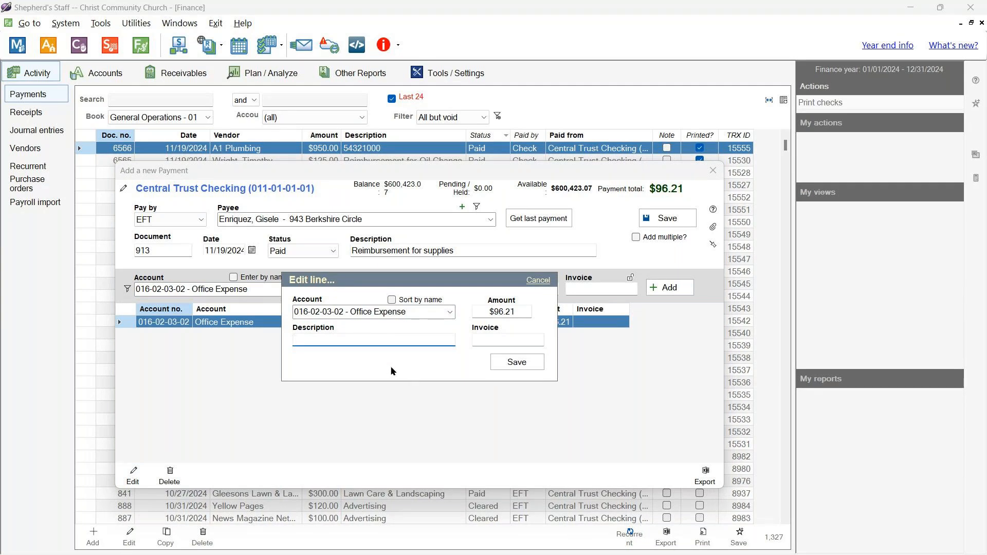
pyautogui.write('Printer cartridges')
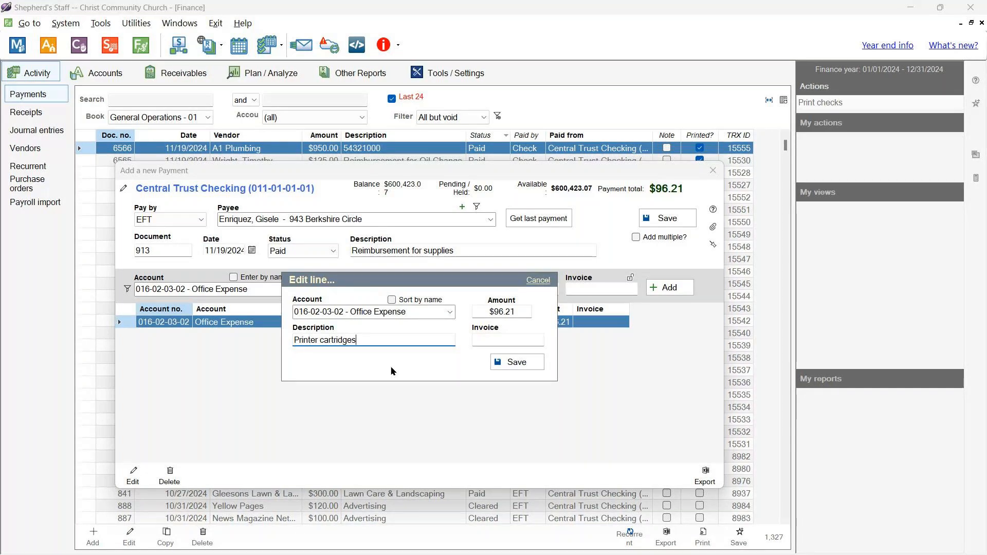
pyautogui.click(514, 362)
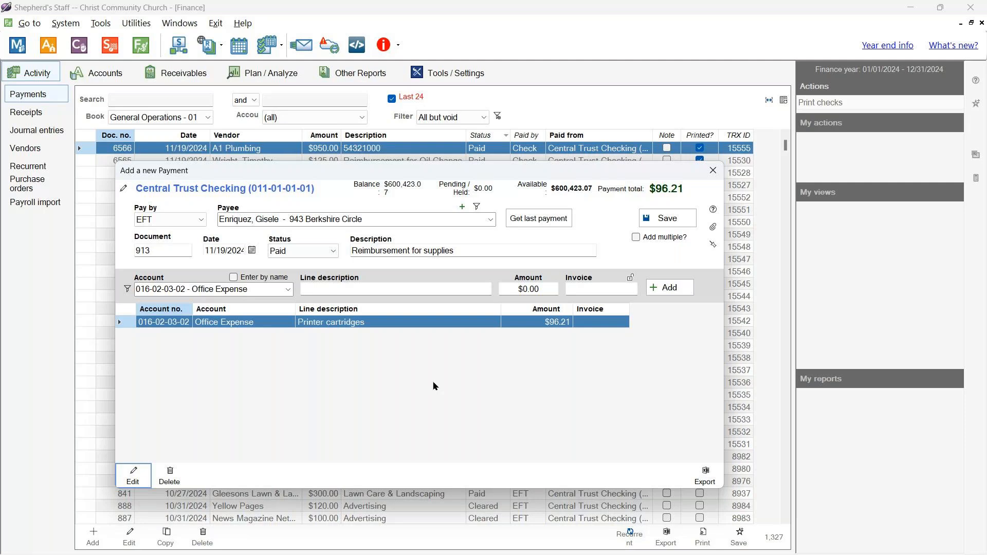
# - Save payment 913 and sort the payments list by date, newest first
pyautogui.click(650, 218)
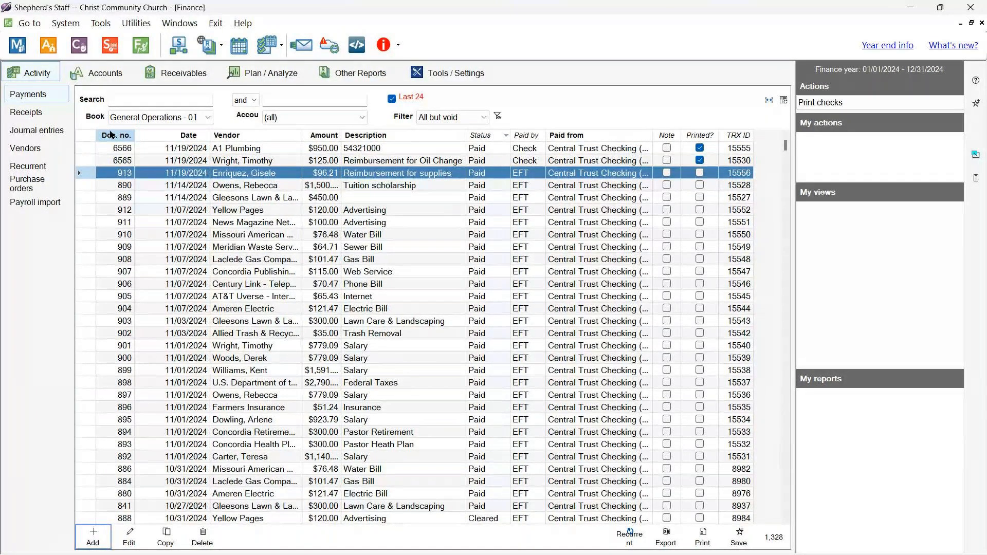
pyautogui.click(172, 135)
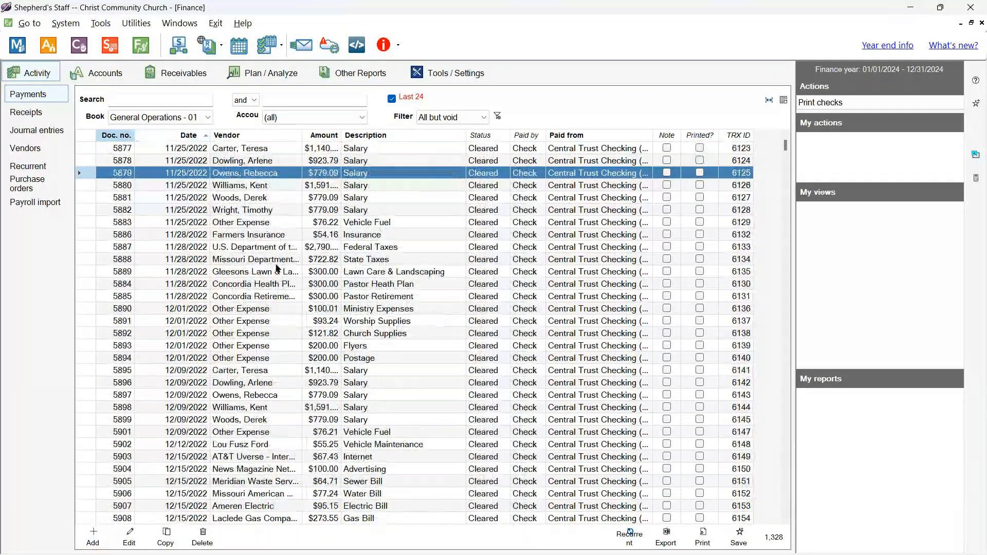
pyautogui.click(193, 136)
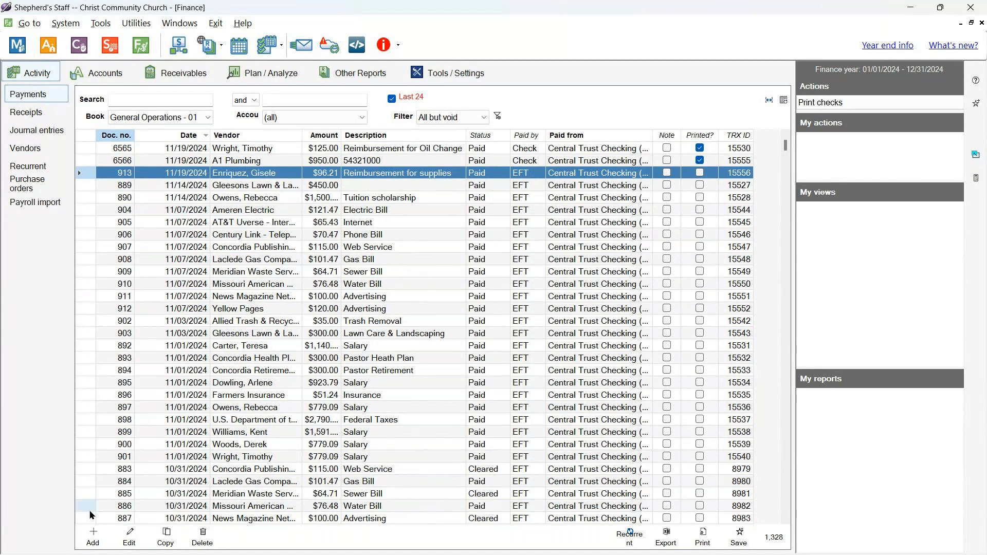
pyautogui.click(92, 540)
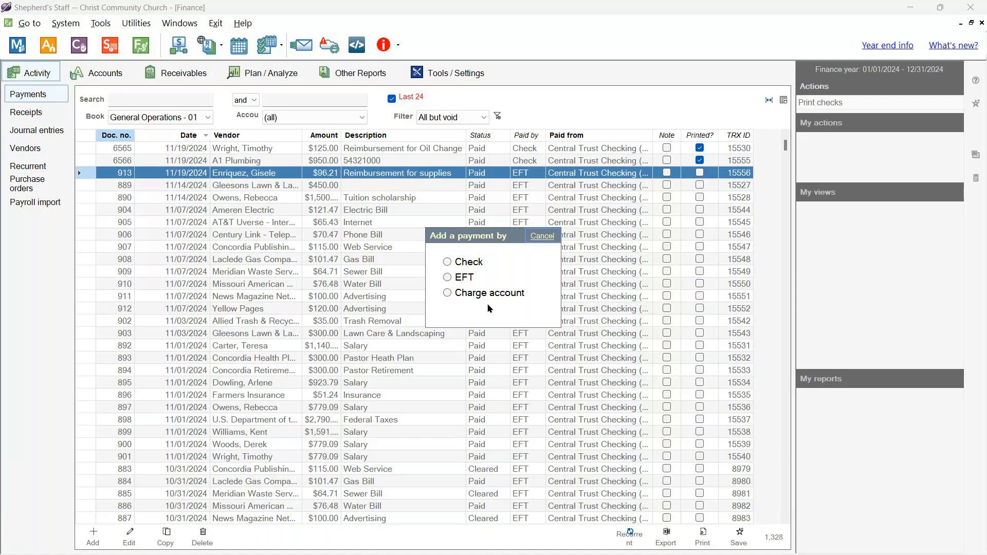
# - Create a charge-account payment drawn on Central Trust Visa (012-03-01-01)
pyautogui.click(448, 293)
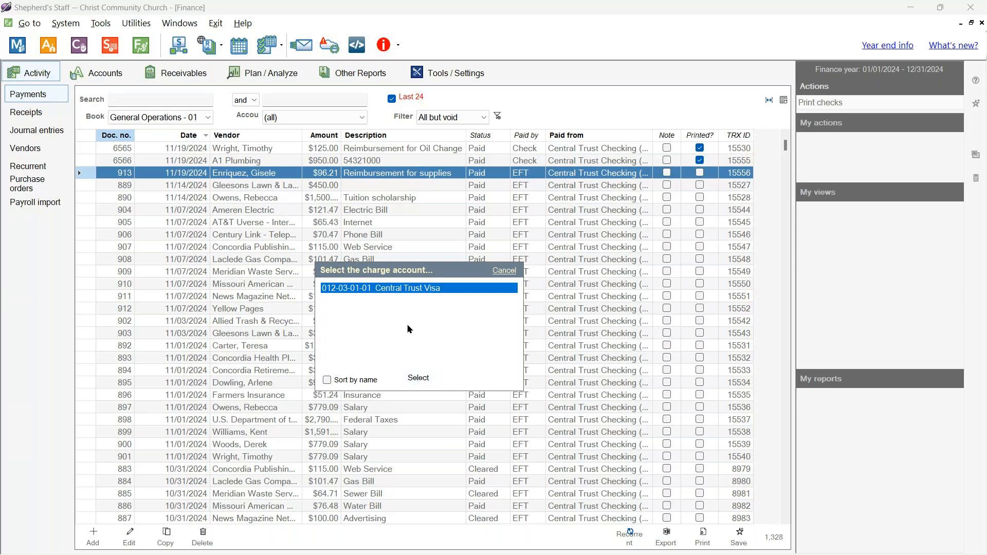
pyautogui.click(418, 377)
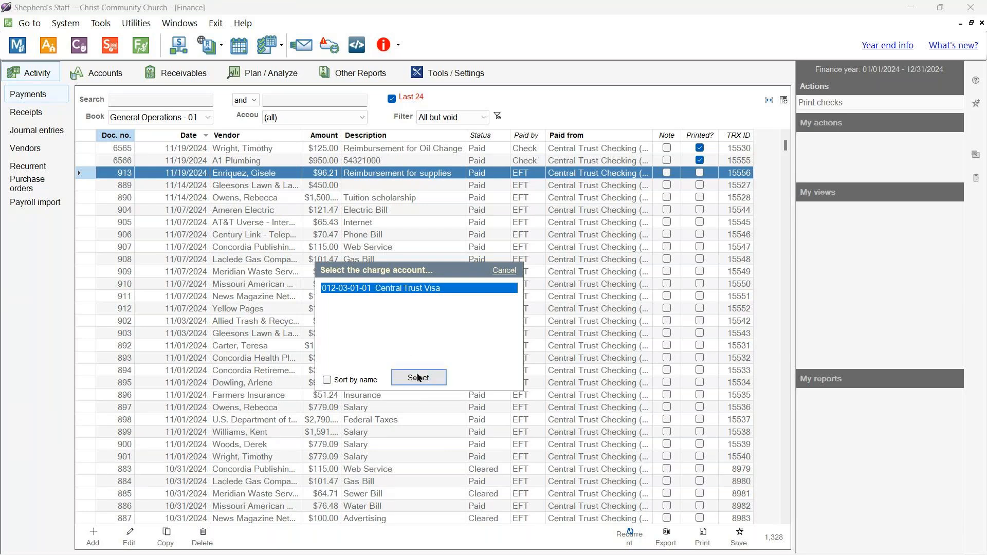
pyautogui.click(418, 378)
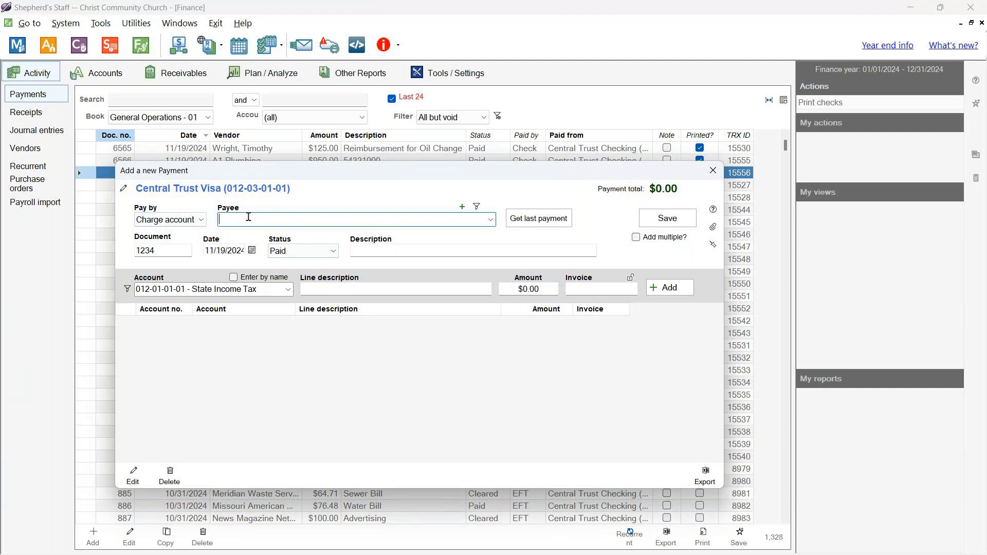
# - Set the Visa payment's payee to Ameren Electric, replacing the initial Aldi choice
pyautogui.click(491, 219)
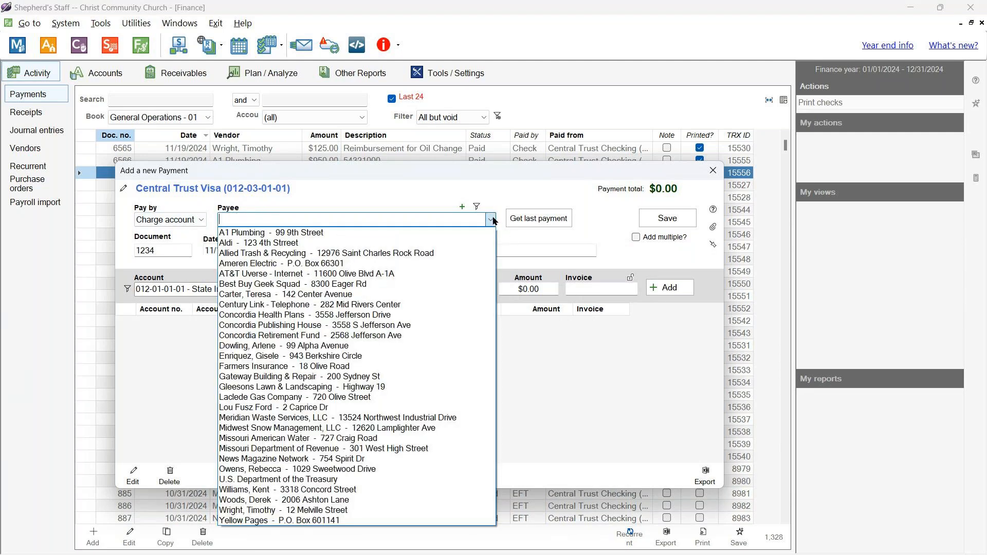
pyautogui.click(299, 243)
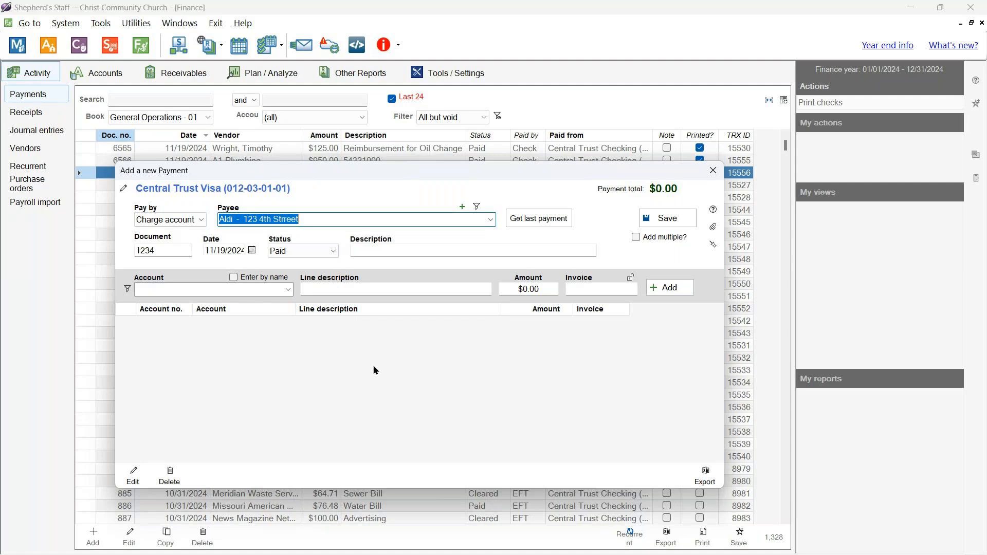
pyautogui.click(491, 220)
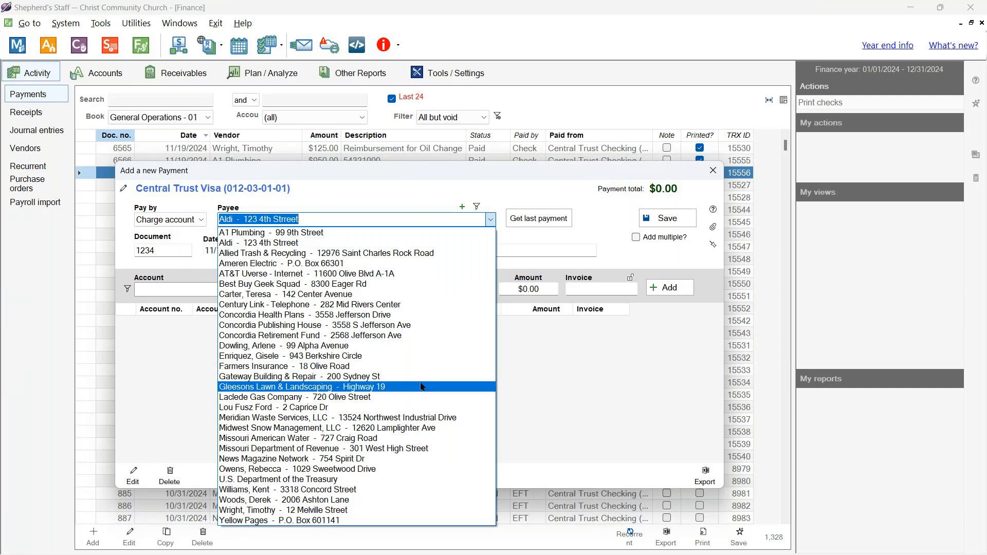
pyautogui.click(362, 264)
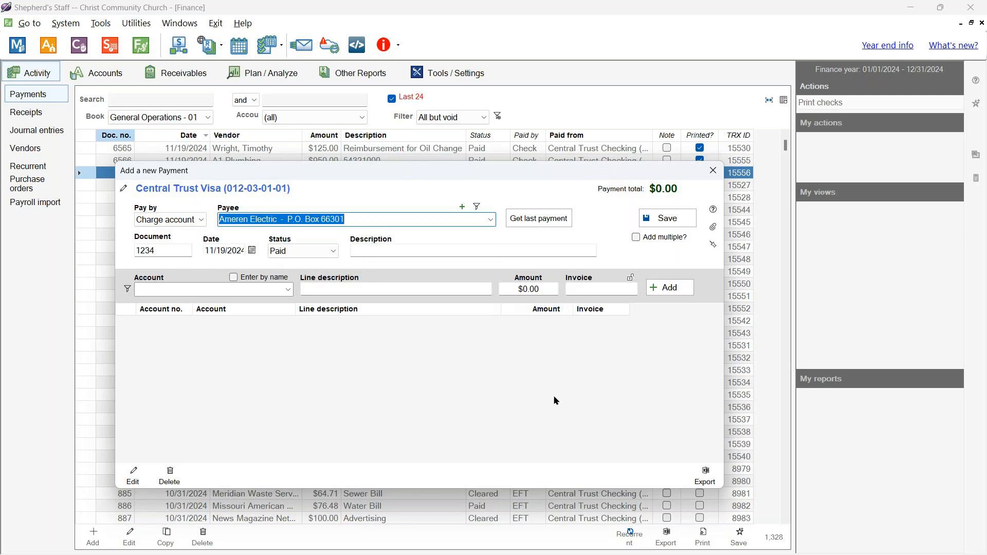
# - Copy Ameren Electric's last payment, keeping Central Trust Visa, and edit its Electric line
pyautogui.click(548, 224)
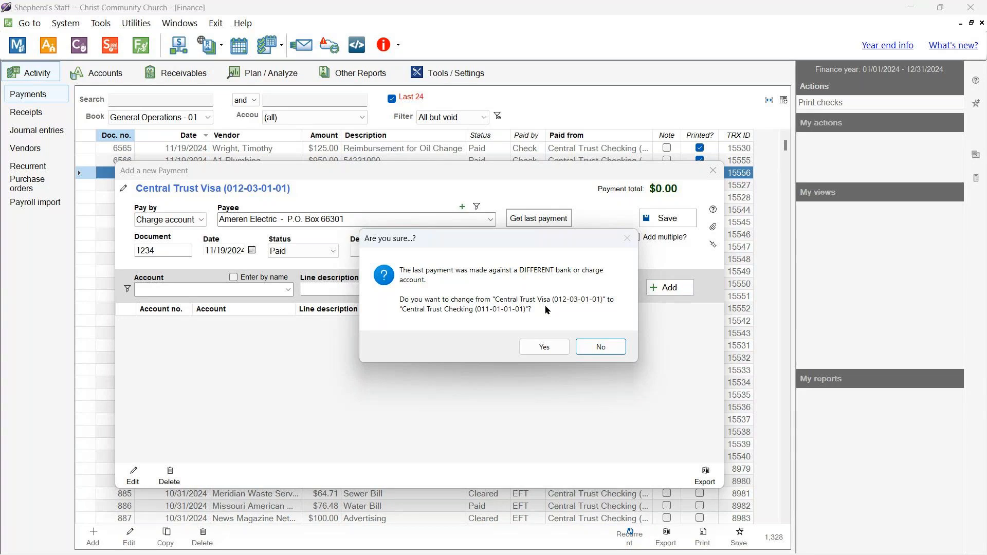
pyautogui.click(601, 347)
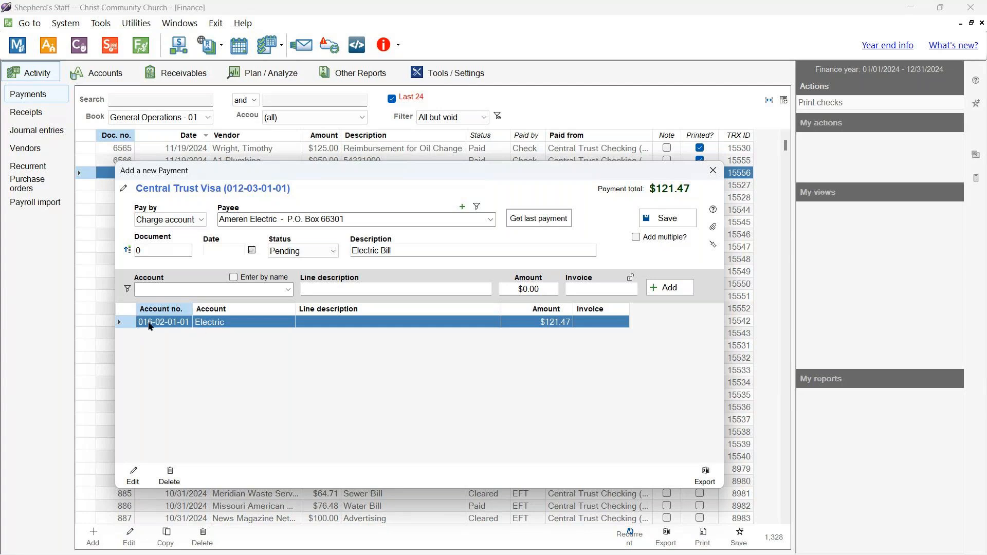
pyautogui.click(239, 326)
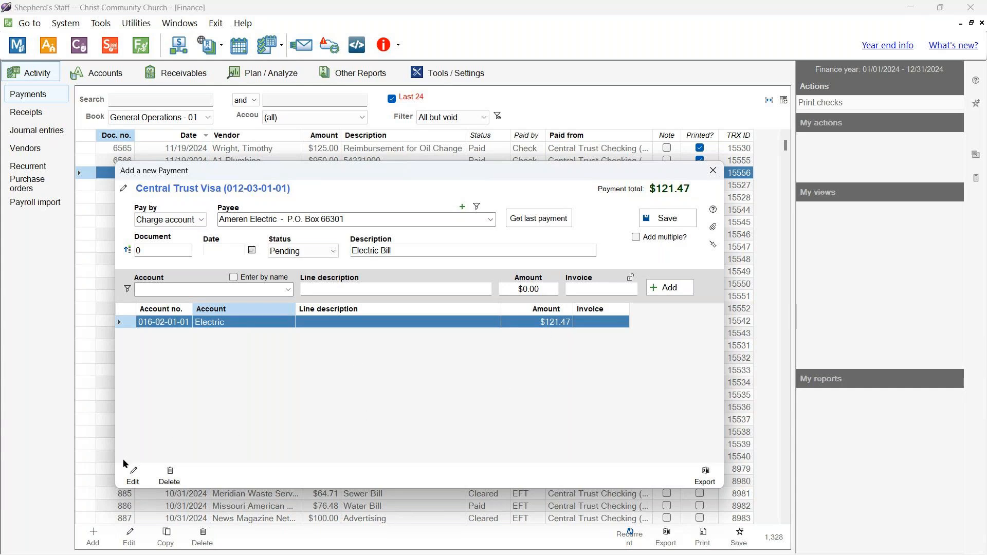
pyautogui.click(133, 471)
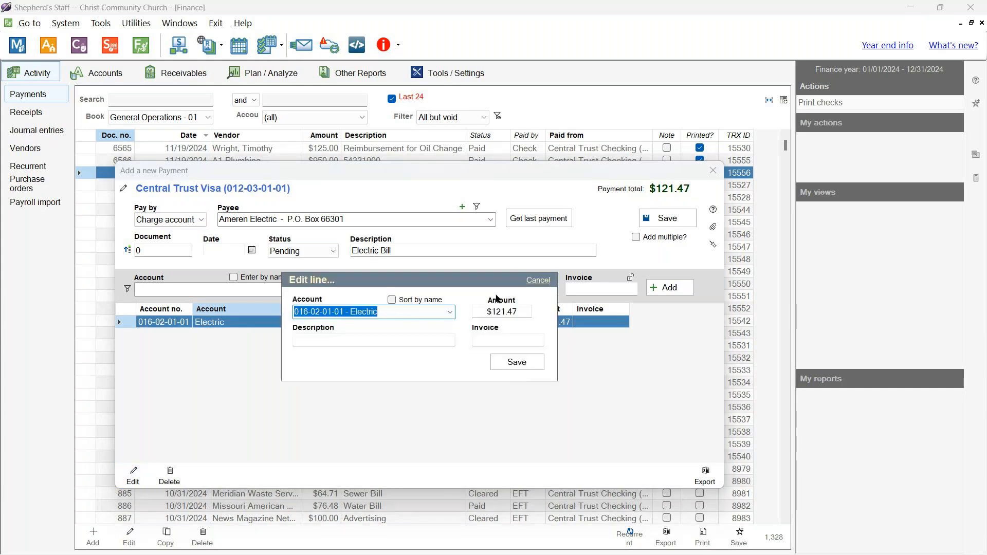
# - Change the Electric line amount to $148.25 and save the Ameren Electric payment
pyautogui.click(487, 311)
pyautogui.write('148.25')
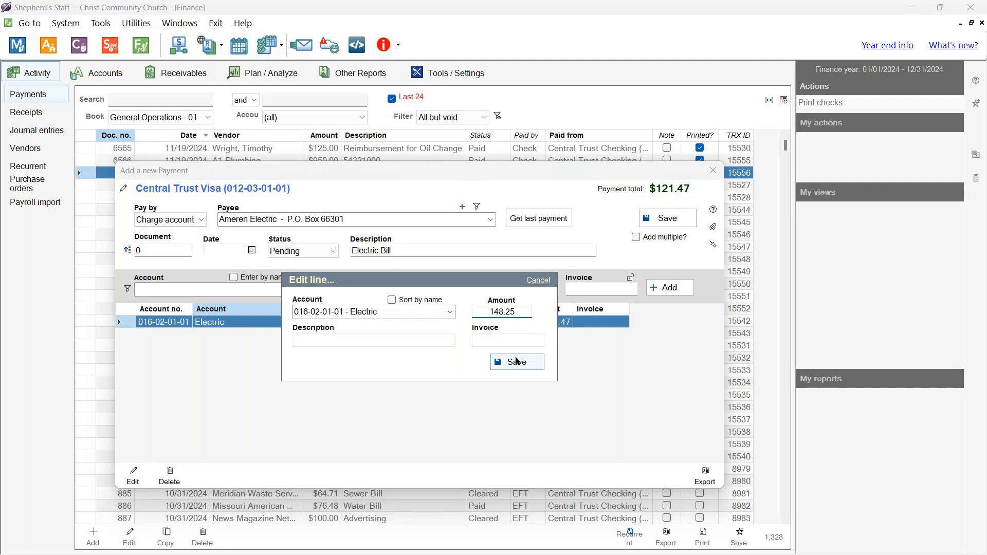
pyautogui.click(517, 362)
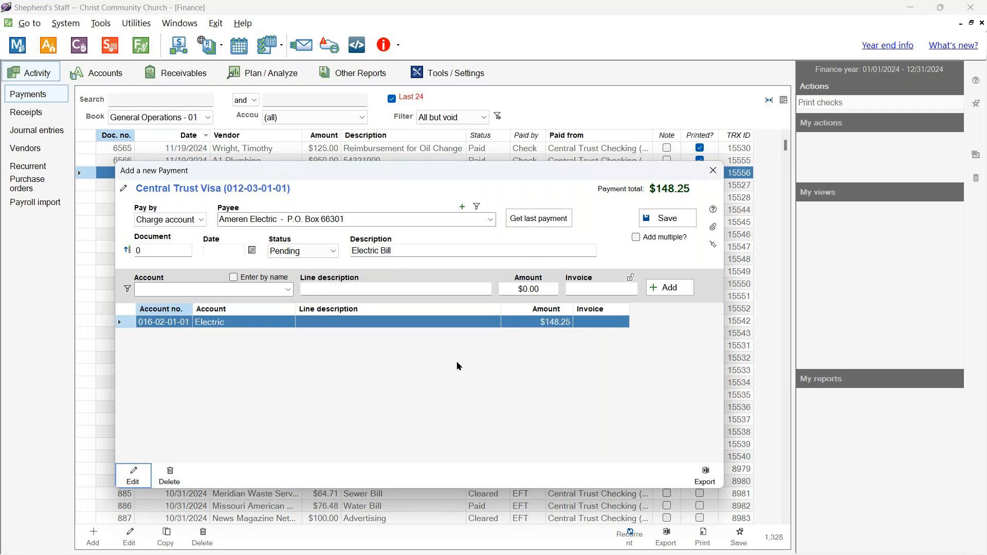
pyautogui.click(667, 218)
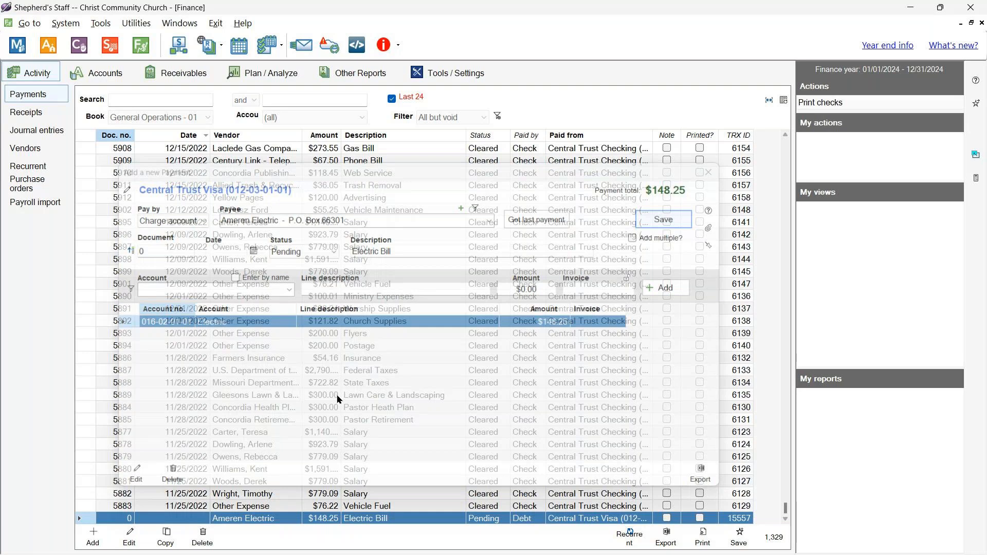
# - Locate and select the pending $148.25 Ameren Electric row at the bottom of the payments list
pyautogui.scroll(15, 355, 380)
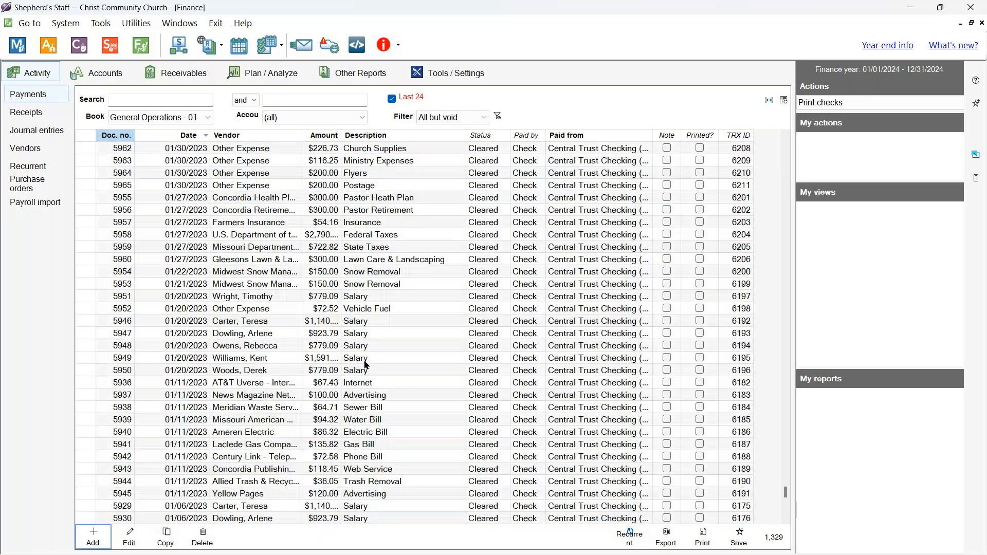
pyautogui.scroll(20, 366, 364)
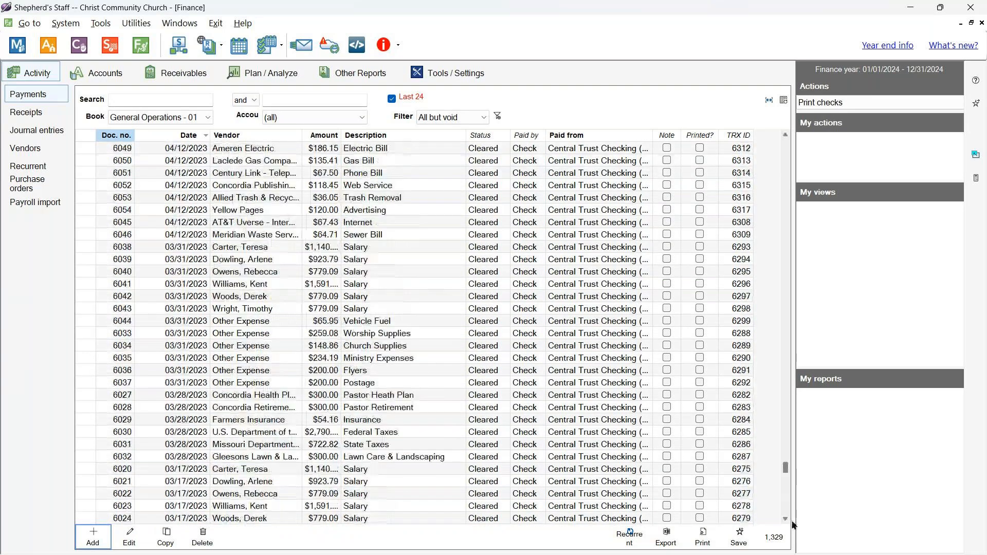
pyautogui.click(345, 375)
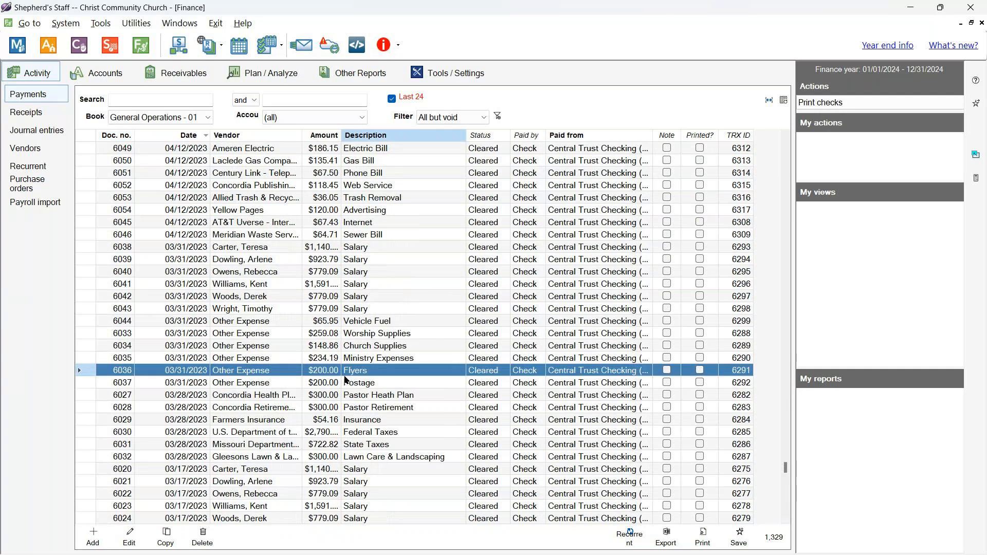
pyautogui.hotkey('ctrl', 'Home')
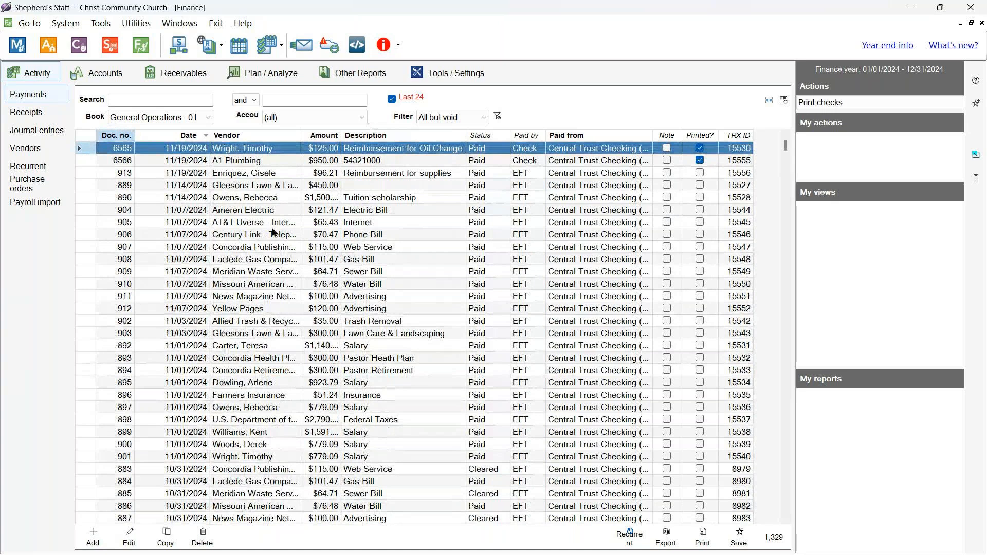
pyautogui.scroll(-13, 369, 281)
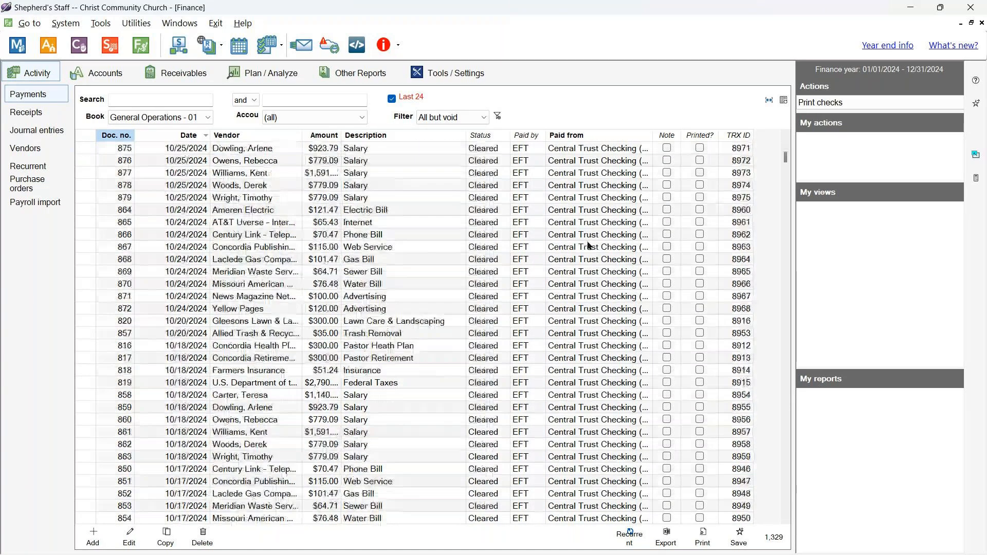
pyautogui.moveTo(784, 160); pyautogui.dragTo(770, 553)
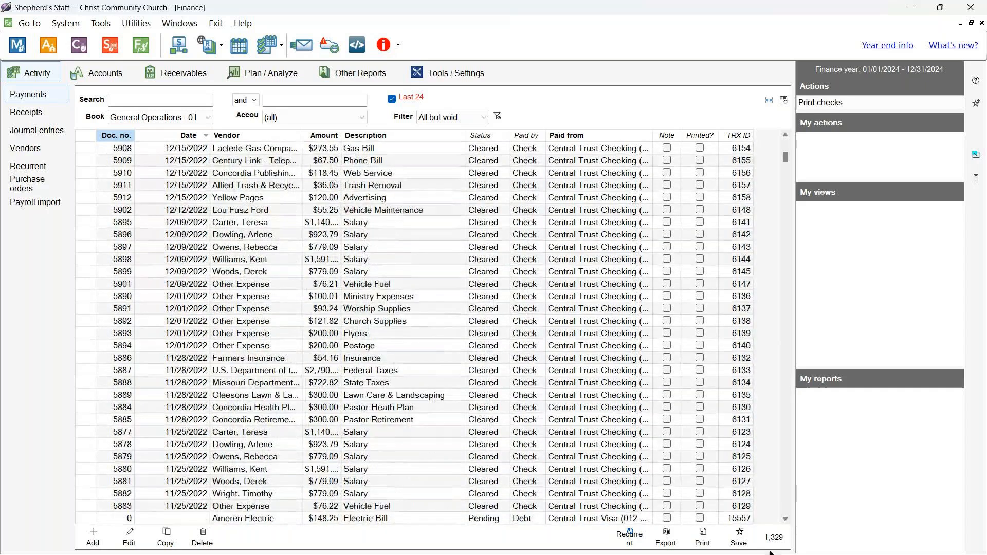
pyautogui.click(195, 518)
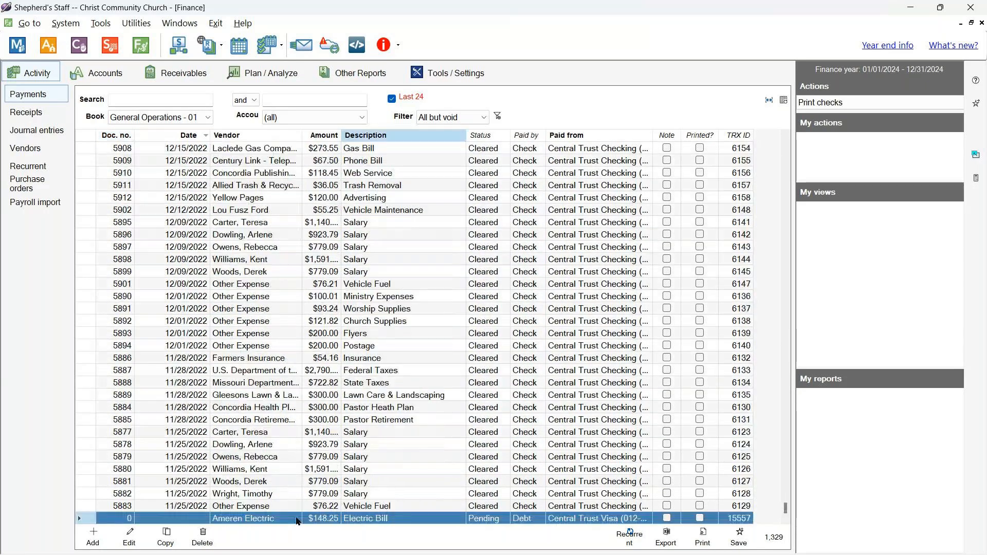
# - Redate the Ameren Electric payment to 11/19/2024, mark it Paid with document 1234, and save
pyautogui.doubleClick(196, 517)
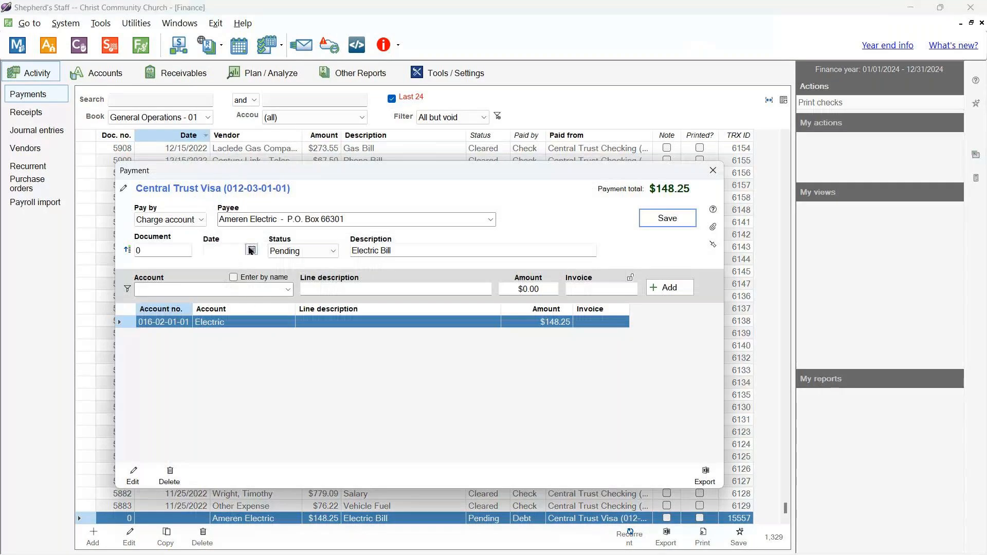
pyautogui.click(251, 250)
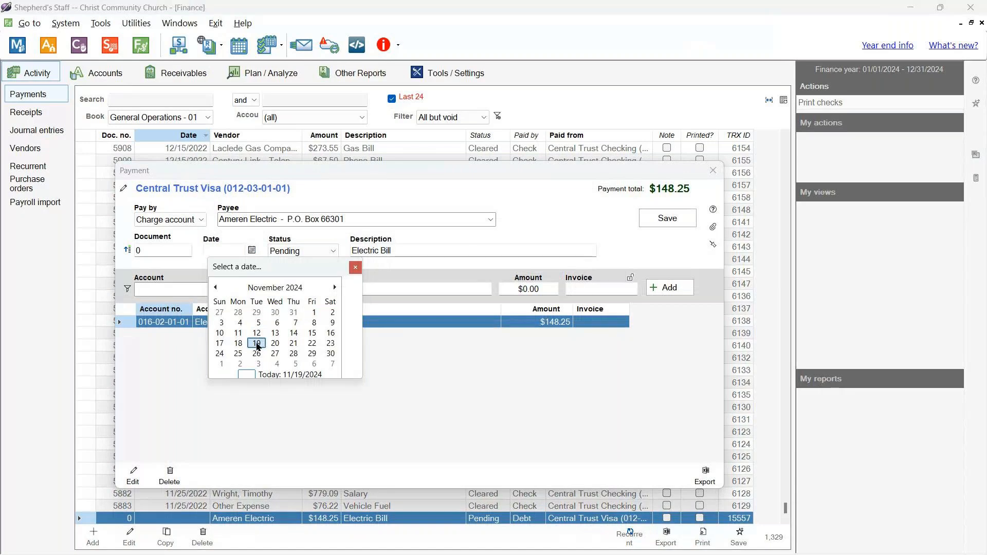
pyautogui.click(258, 343)
pyautogui.click(332, 250)
pyautogui.click(280, 259)
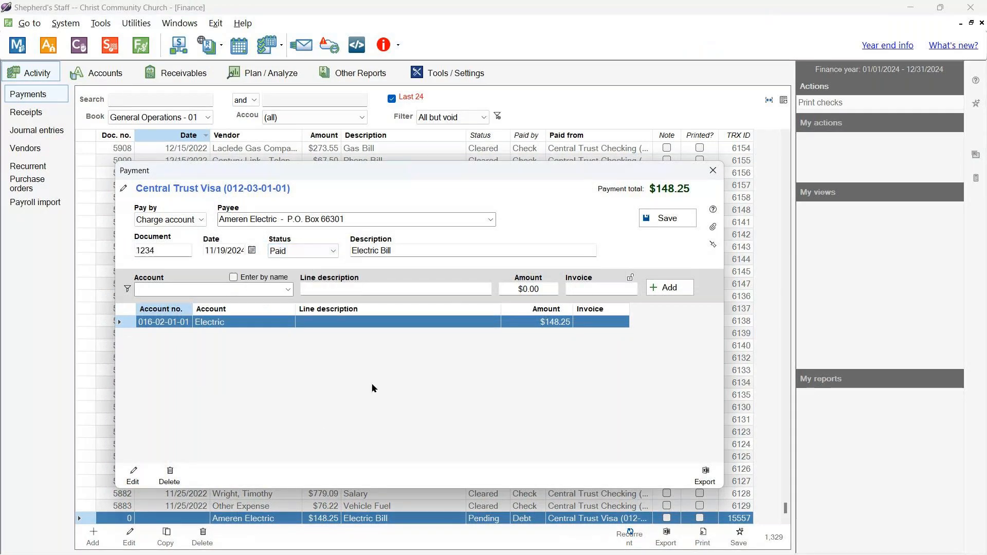
pyautogui.click(666, 218)
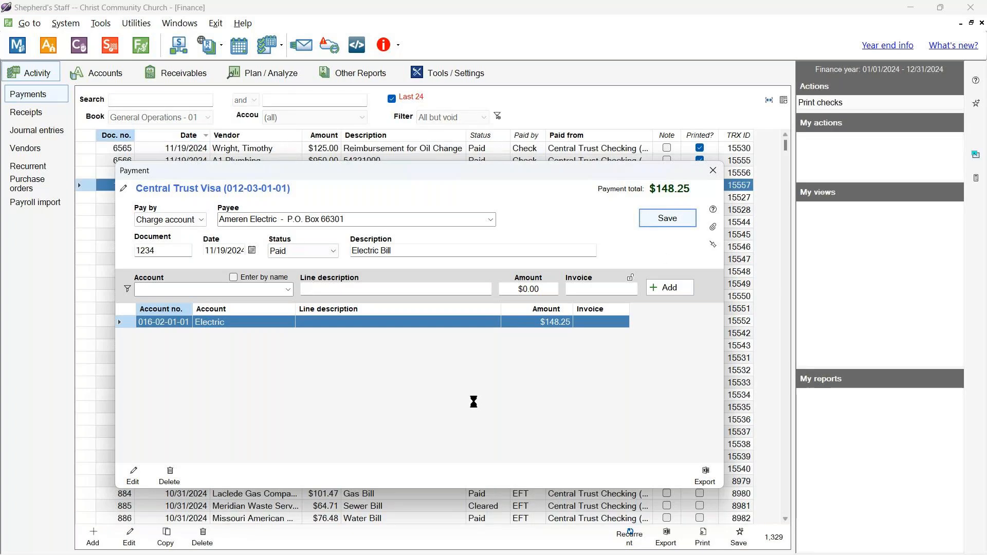
pyautogui.click(447, 387)
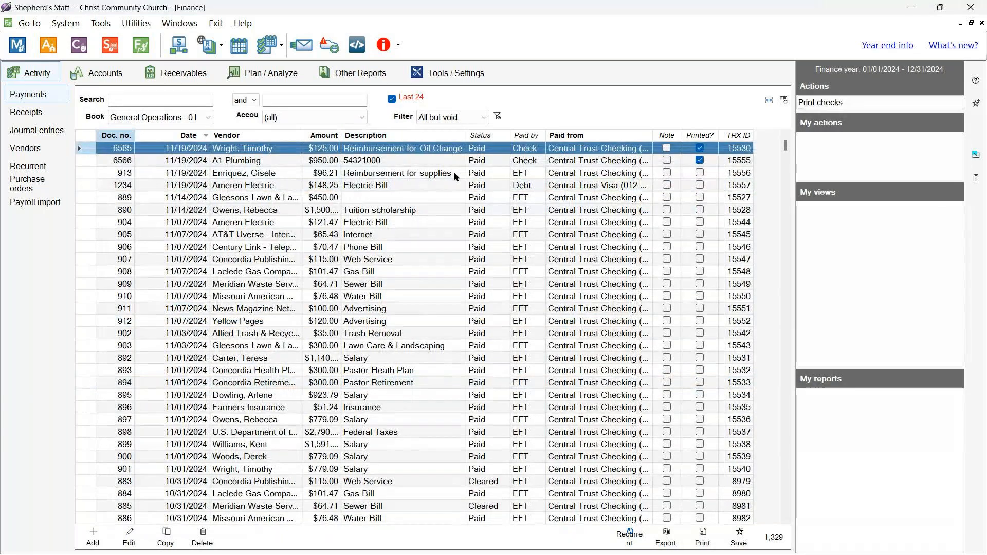
pyautogui.click(453, 185)
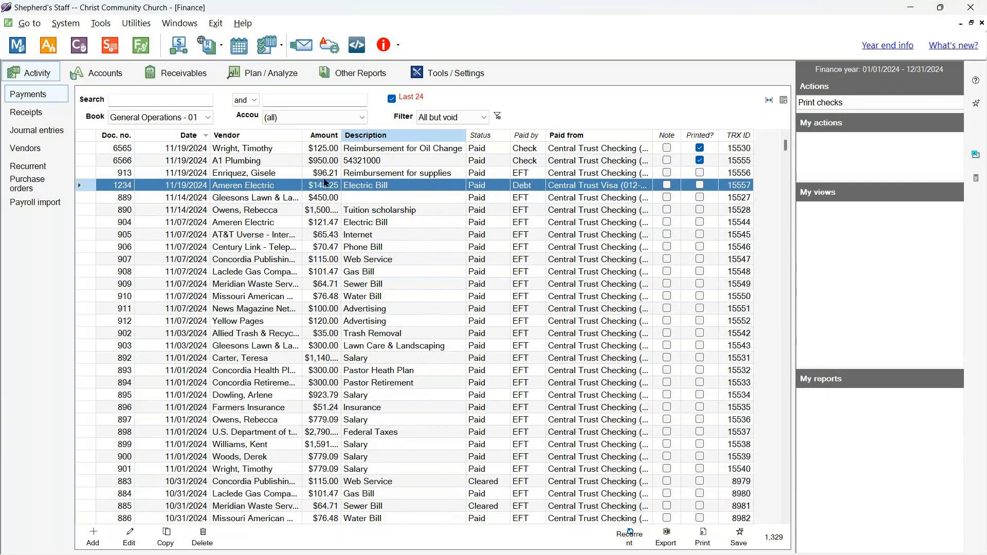
pyautogui.click(374, 396)
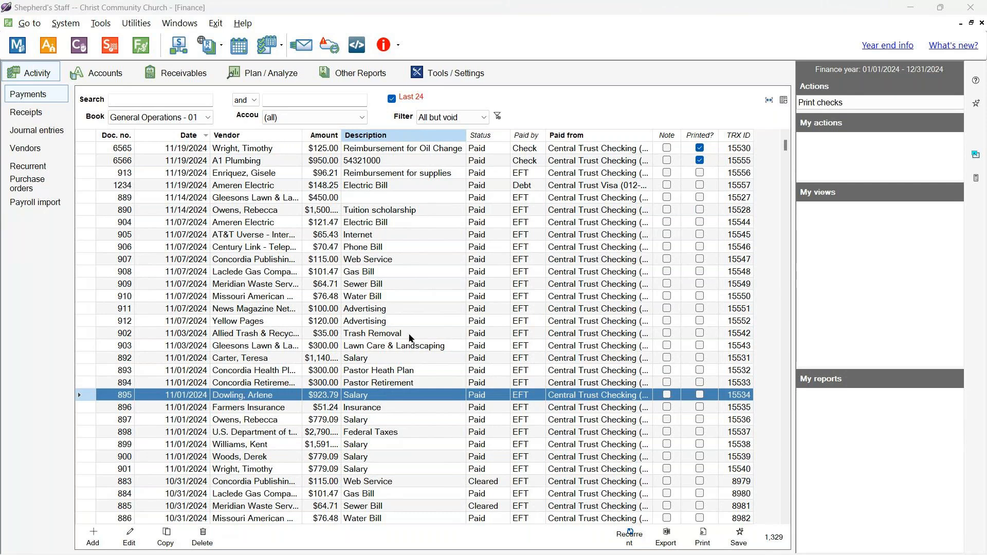
pyautogui.click(438, 284)
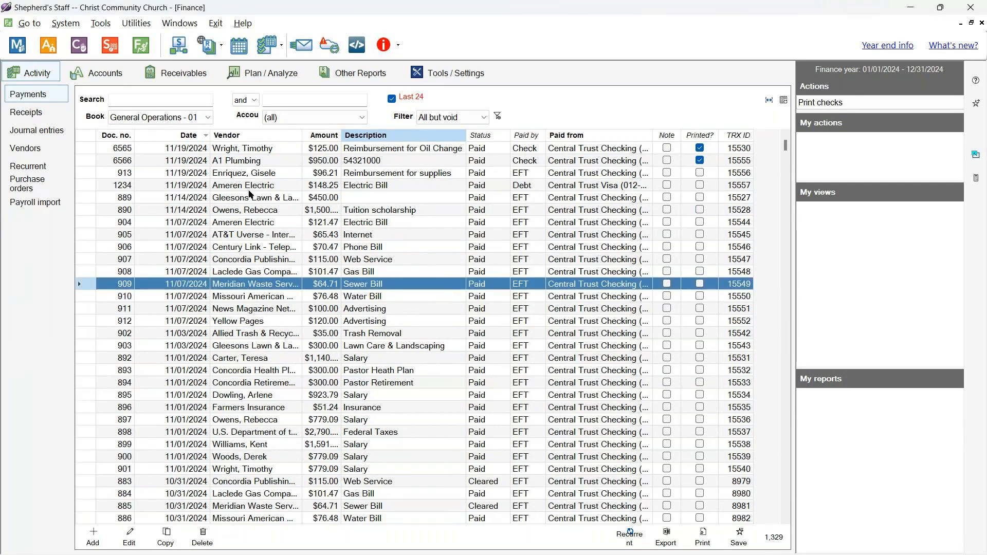
pyautogui.click(245, 161)
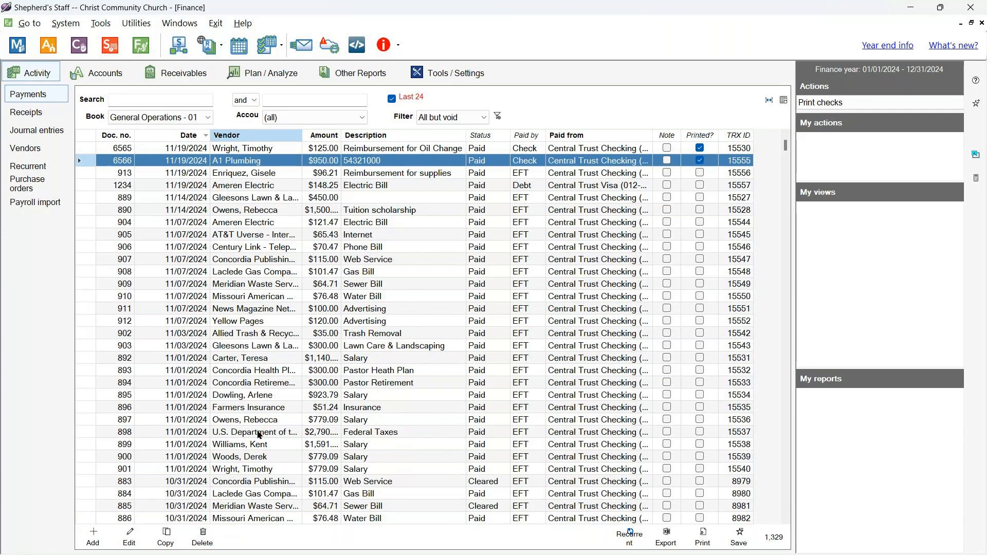
pyautogui.click(265, 153)
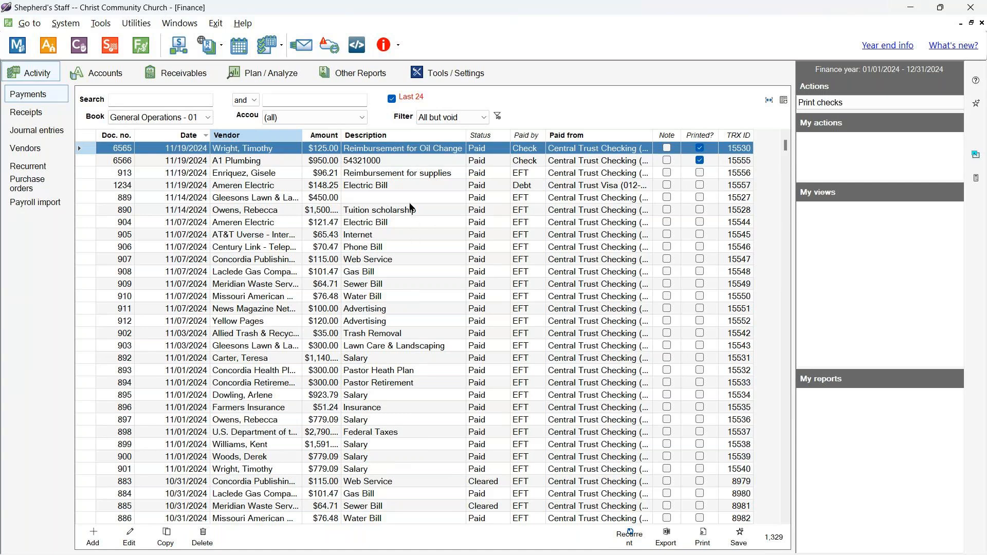
pyautogui.click(409, 198)
pyautogui.click(420, 273)
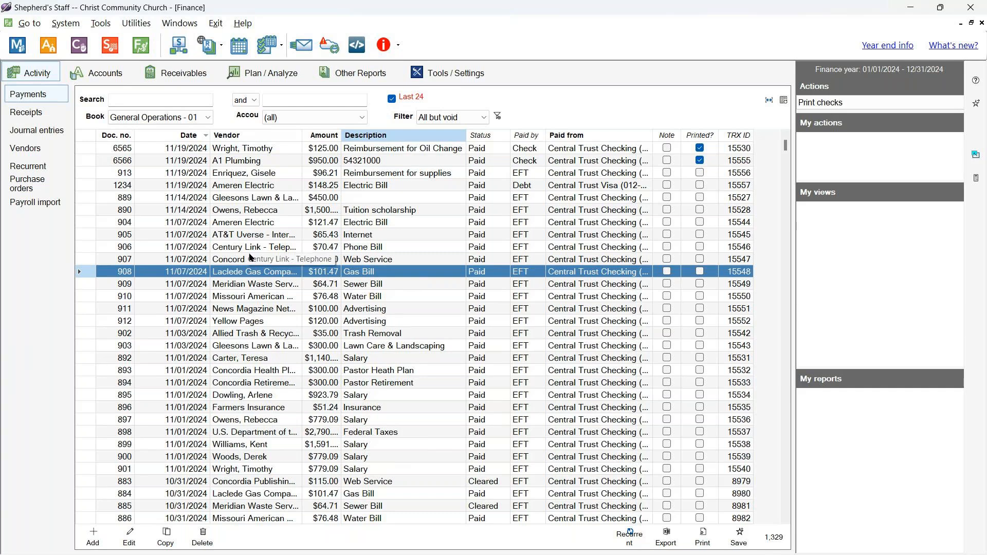
pyautogui.click(501, 188)
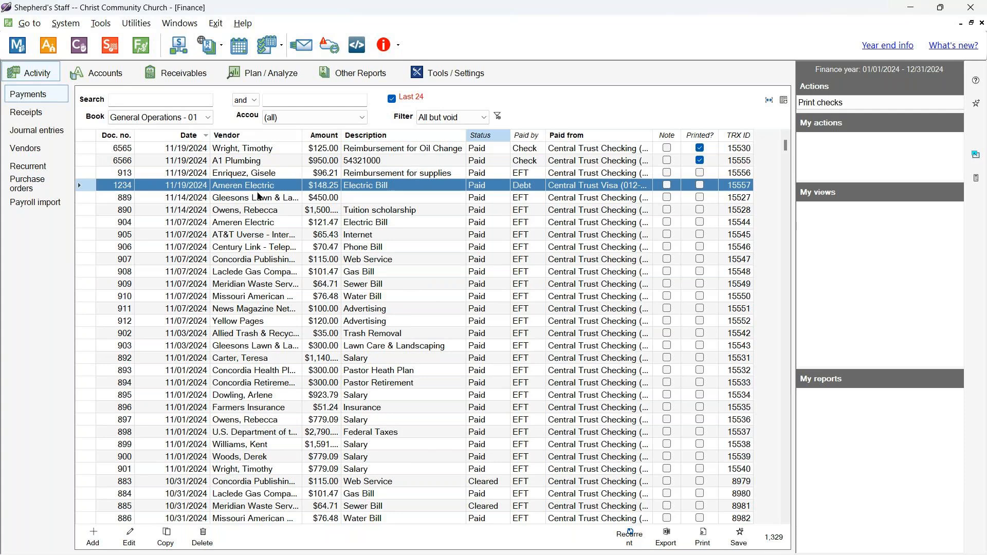
pyautogui.click(93, 537)
# - Set up the new payment as a check dated 11/19/2024 marked Paid, then discard it unsaved
pyautogui.click(462, 261)
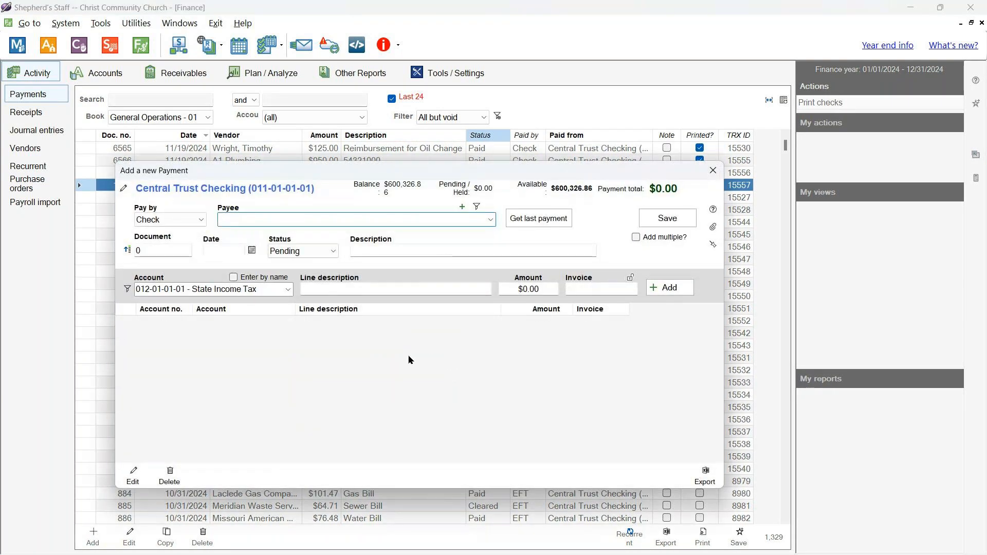
pyautogui.click(252, 250)
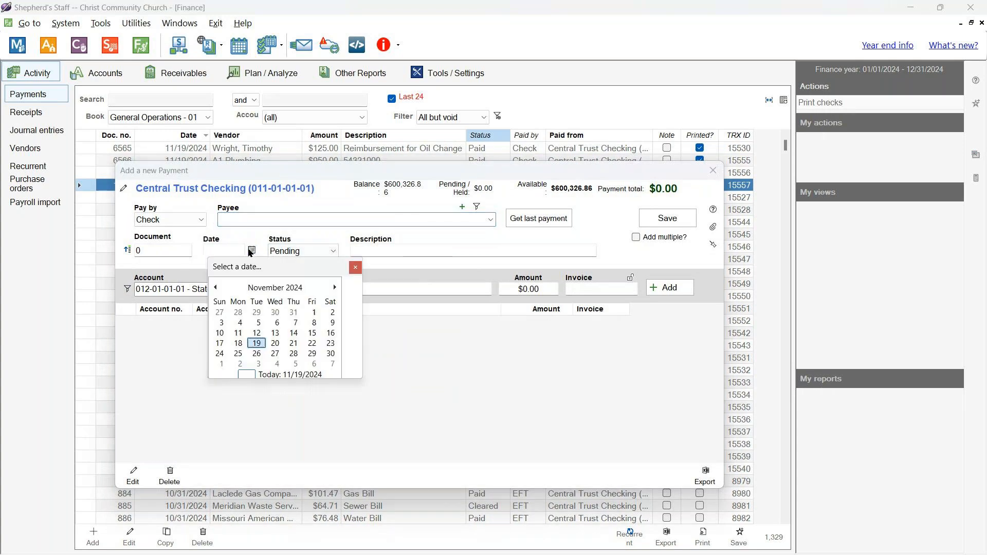
pyautogui.click(257, 343)
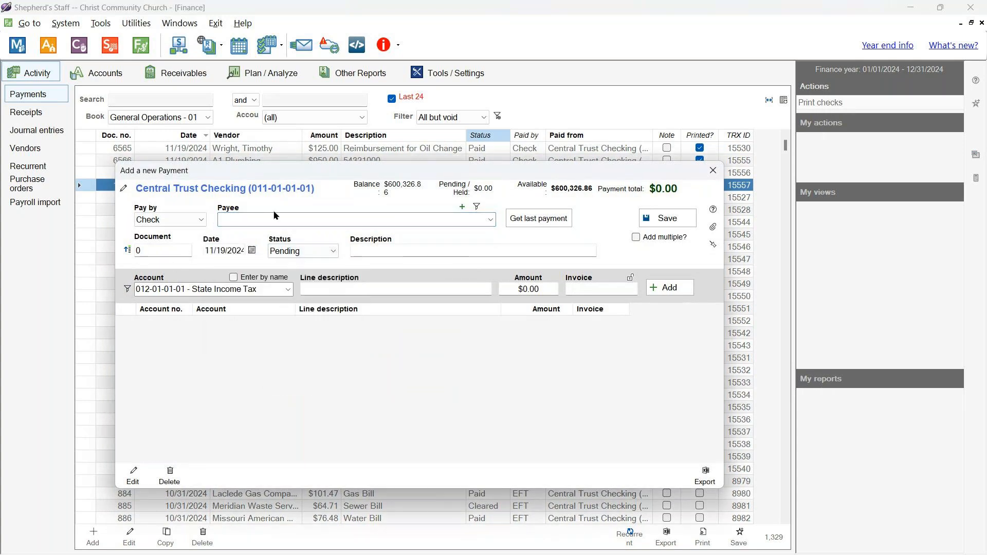
pyautogui.click(307, 250)
pyautogui.click(313, 274)
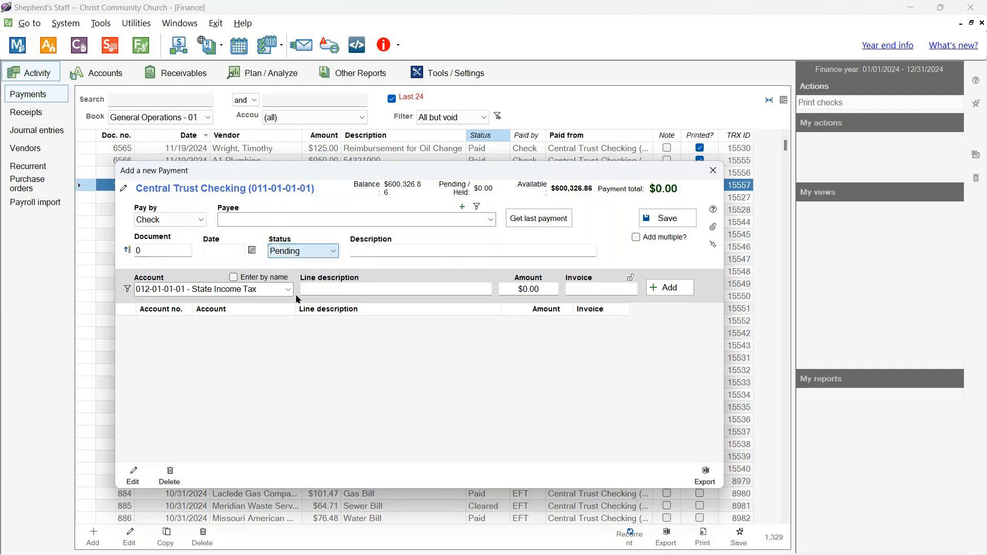
pyautogui.click(334, 251)
pyautogui.click(285, 261)
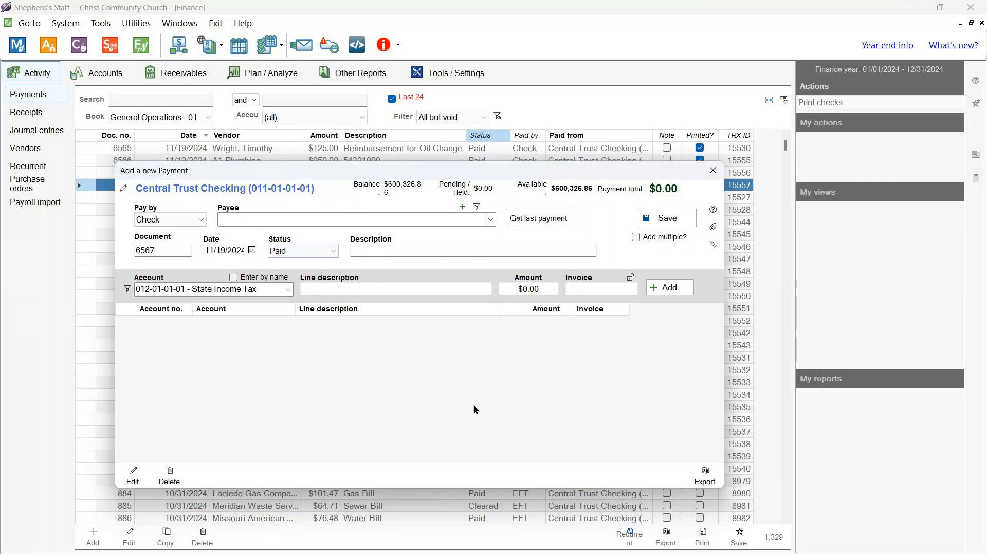
pyautogui.click(713, 171)
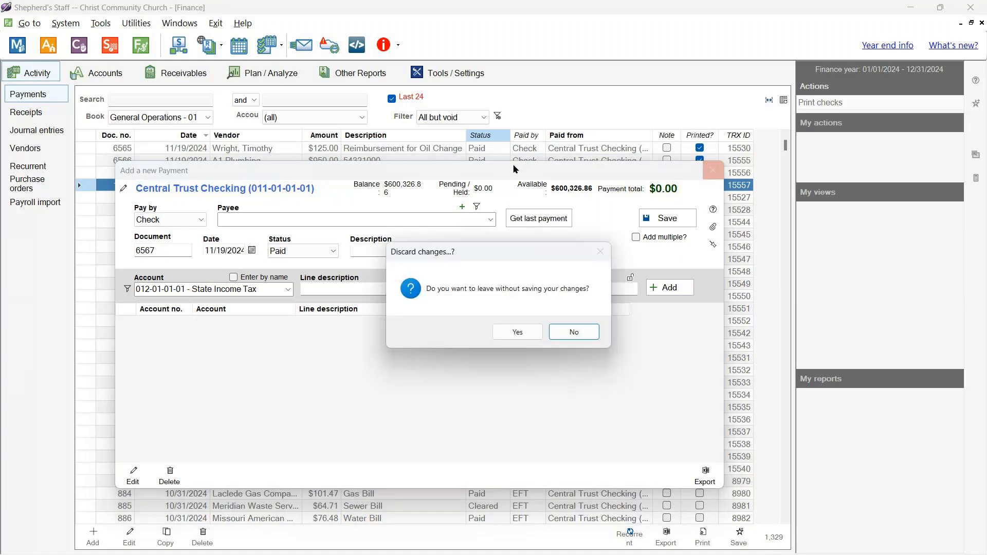
pyautogui.click(517, 332)
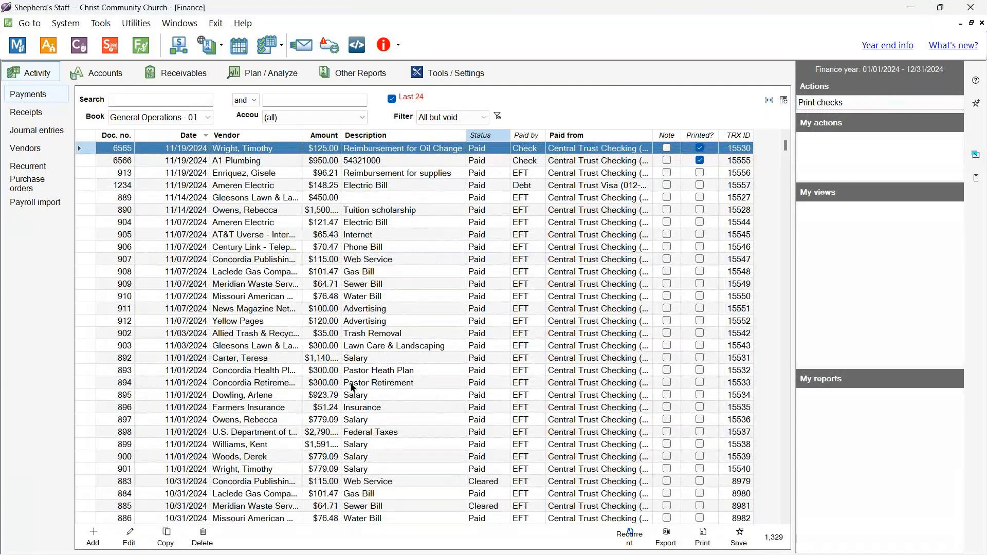
# - Select the Pastor Retirement and Gas Bill payments, then switch to the Accounts tree
pyautogui.click(452, 336)
pyautogui.click(464, 382)
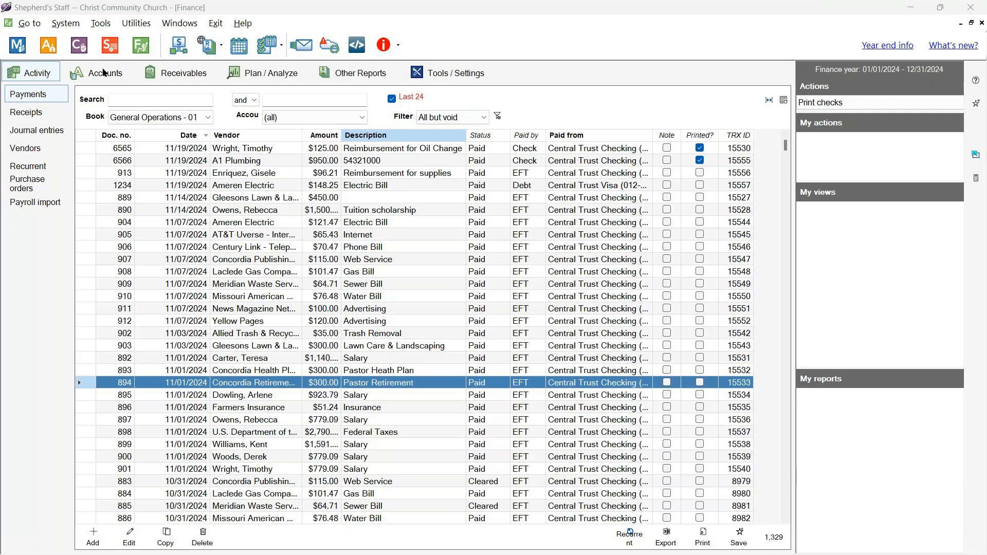
pyautogui.click(355, 275)
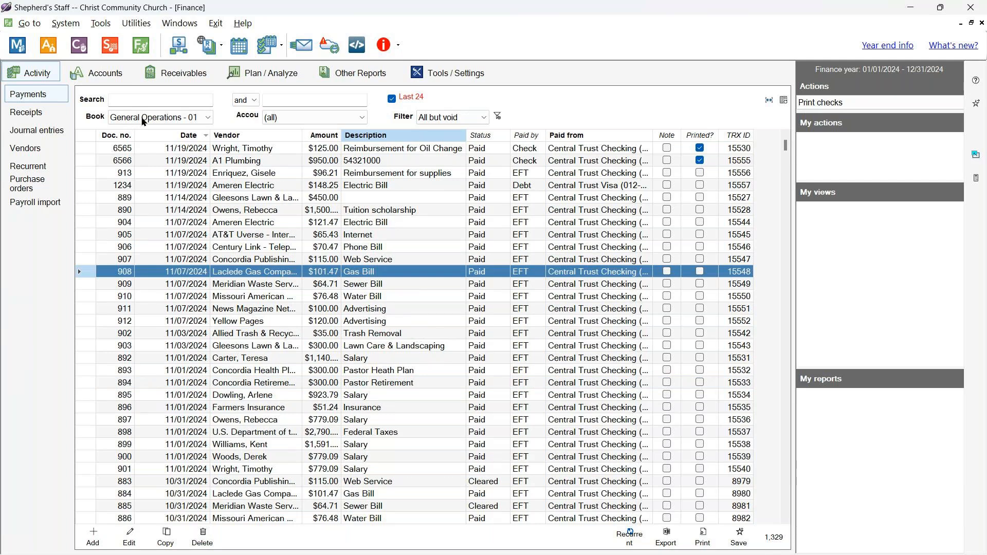
pyautogui.click(108, 76)
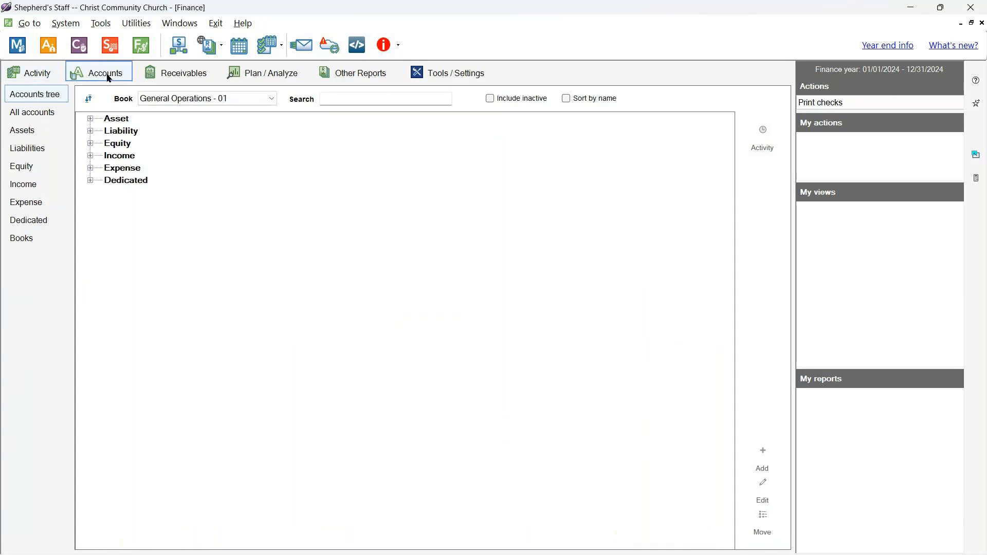
# - Edit the Central Trust Checking asset account and turn on Override check number
pyautogui.click(23, 131)
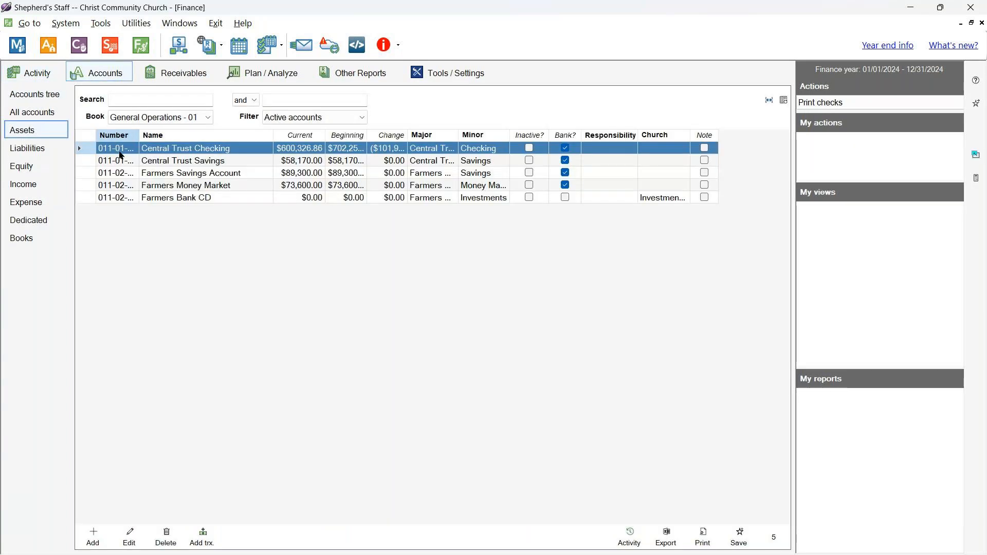
pyautogui.click(125, 547)
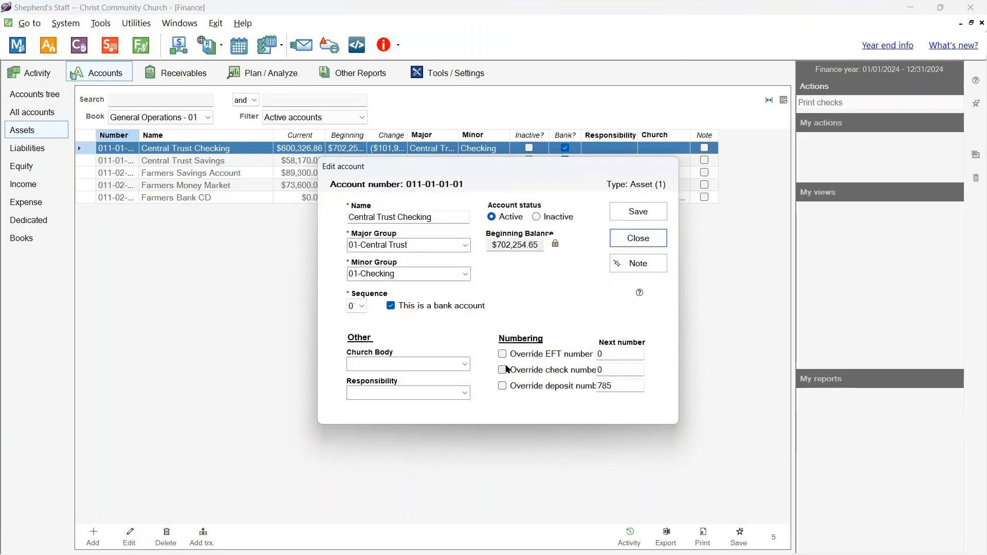
pyautogui.click(503, 369)
pyautogui.click(627, 371)
pyautogui.doubleClick(616, 371)
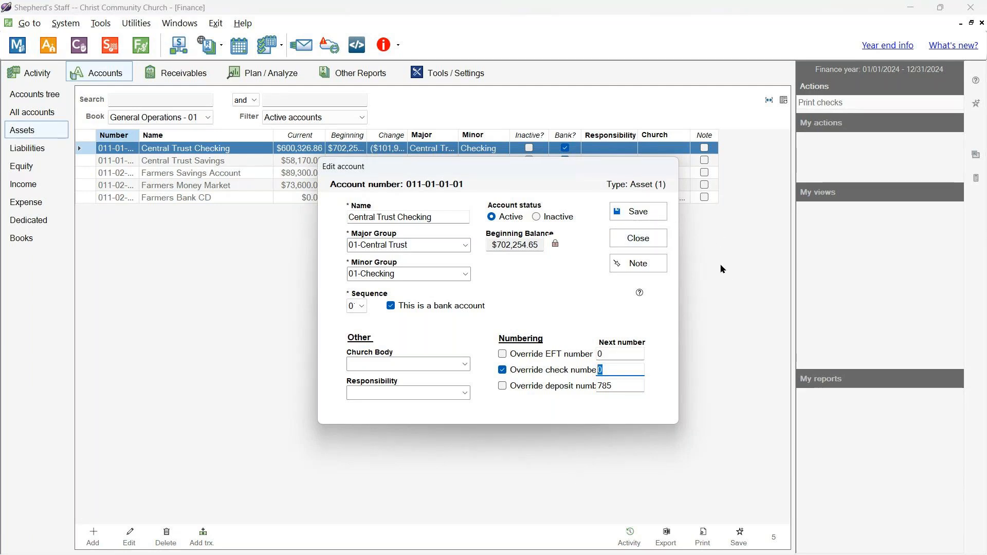
# - Close the account editor discarding the changes, and return to the payments list
pyautogui.click(660, 241)
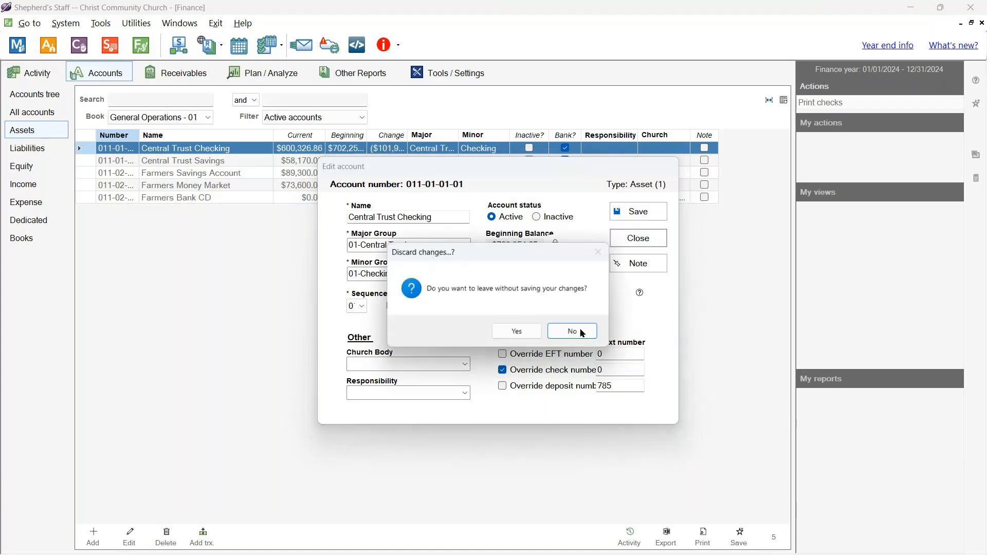
pyautogui.click(518, 332)
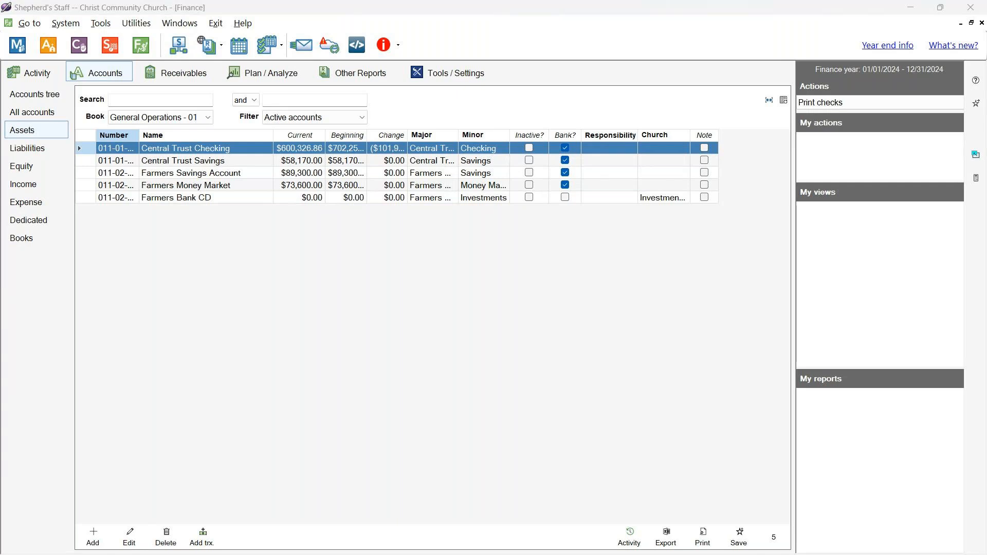
pyautogui.click(268, 315)
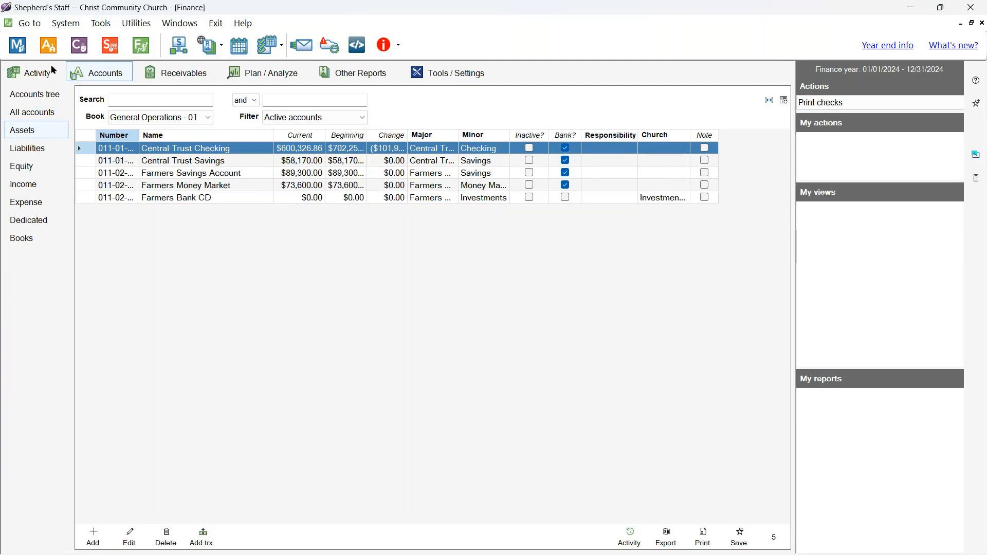
pyautogui.click(41, 77)
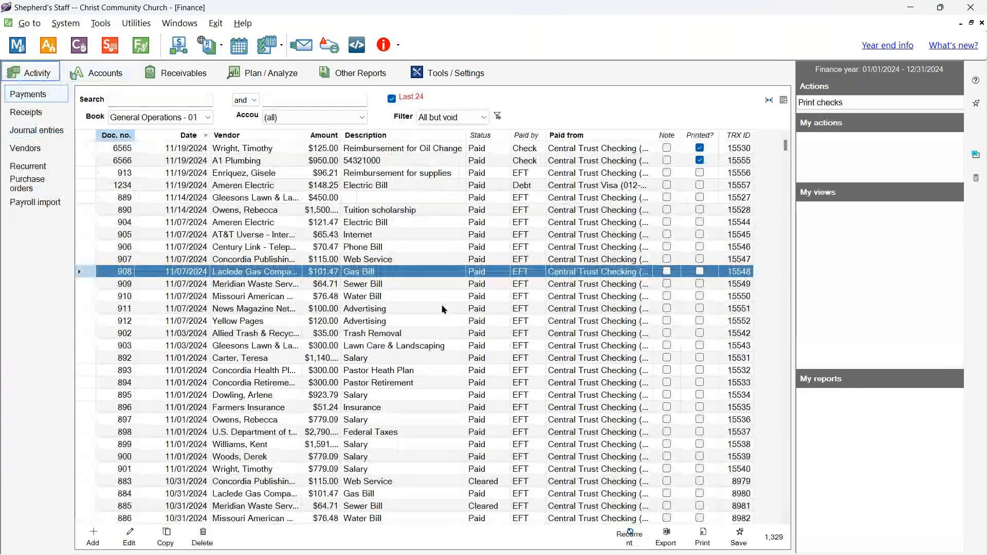
# - Check Central Trust Visa reads $648.25 under Liabilities, then go back to Activity
pyautogui.click(82, 73)
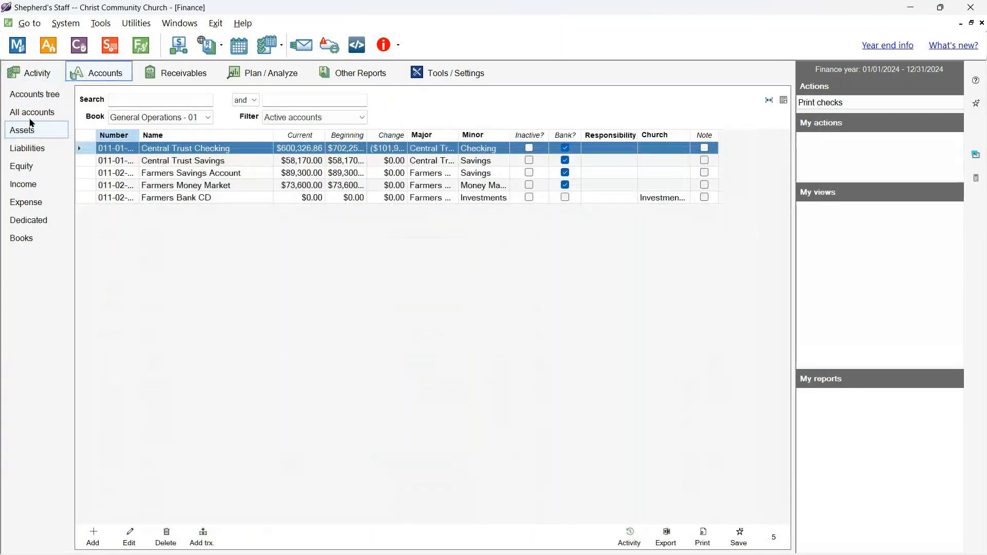
pyautogui.click(78, 146)
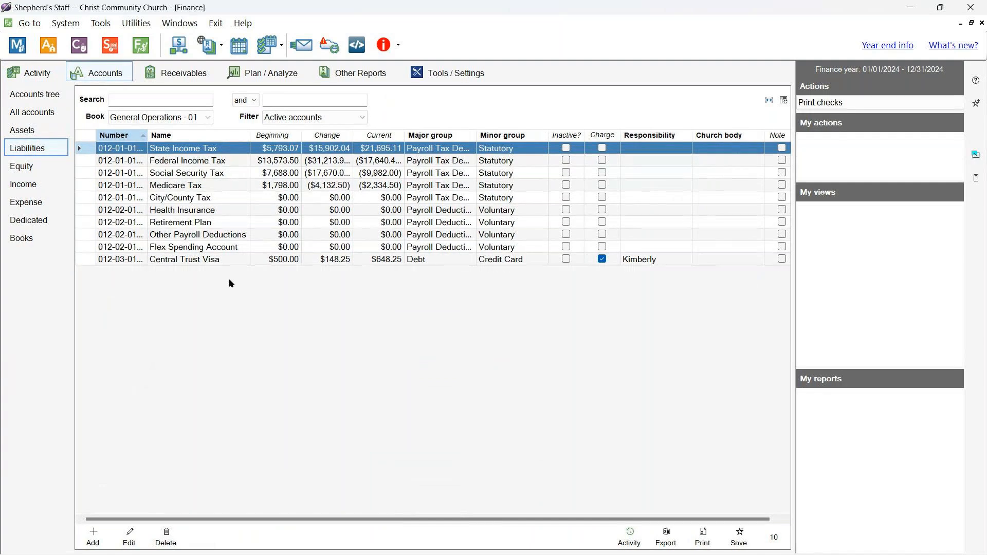
pyautogui.click(214, 260)
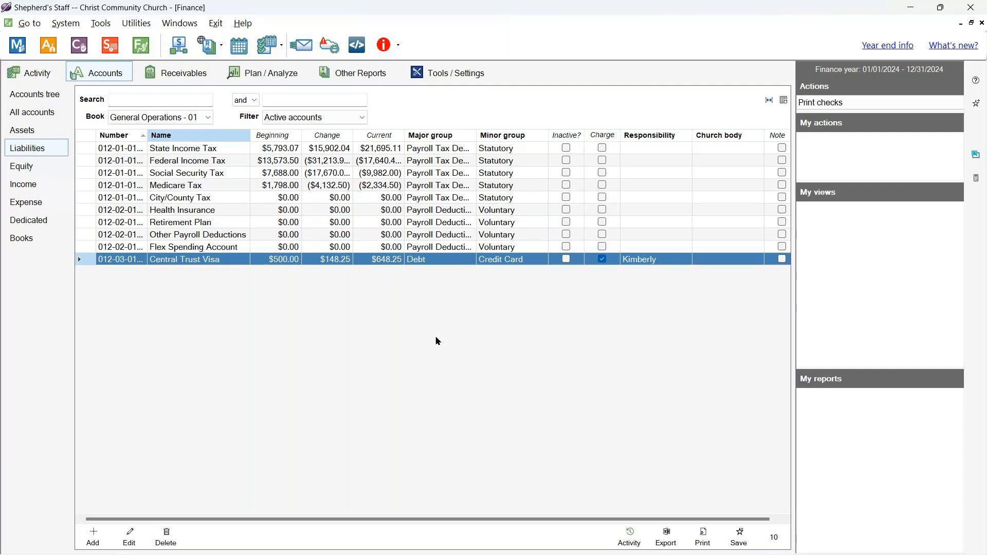
pyautogui.click(35, 71)
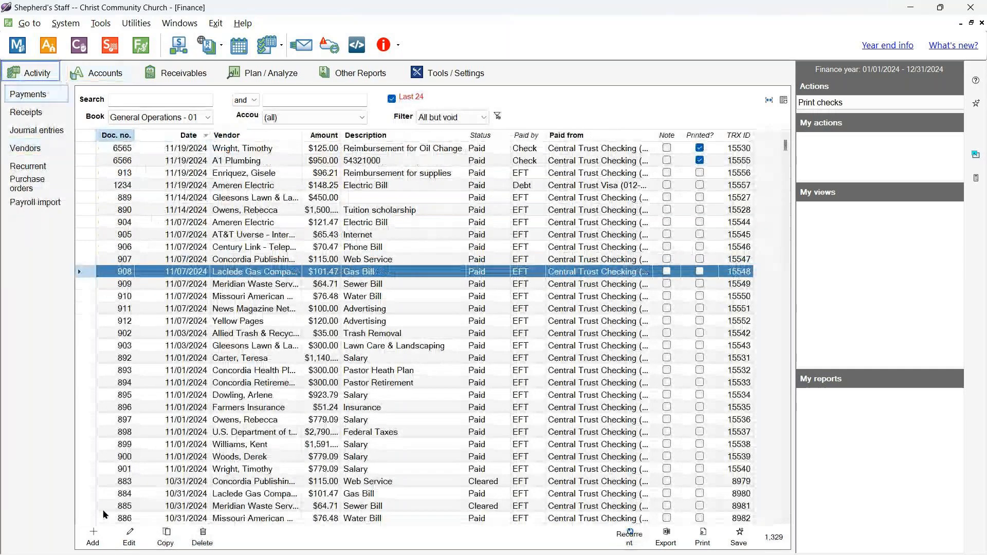
# - Start new EFT payment 914 from Central Trust Checking and browse the Payee list
pyautogui.click(94, 535)
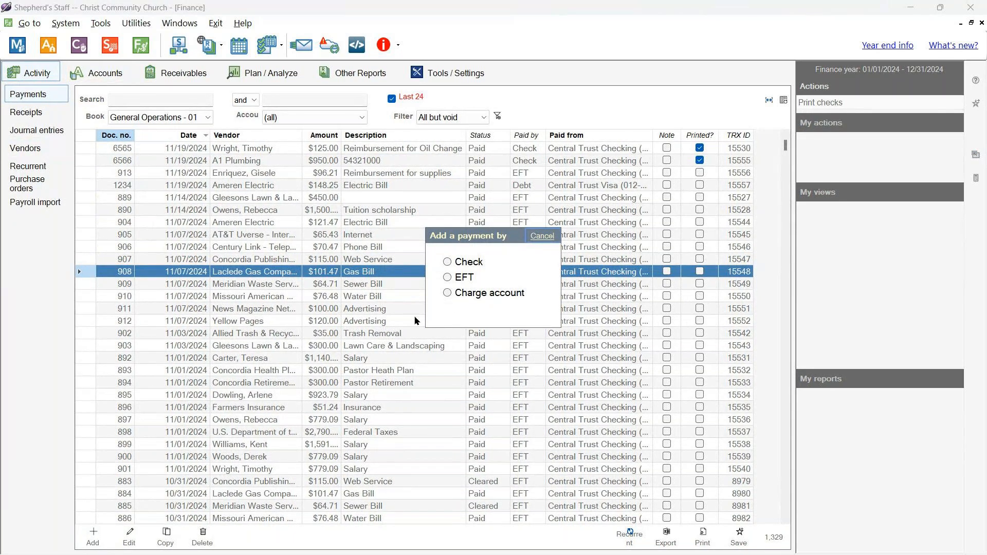
pyautogui.click(447, 277)
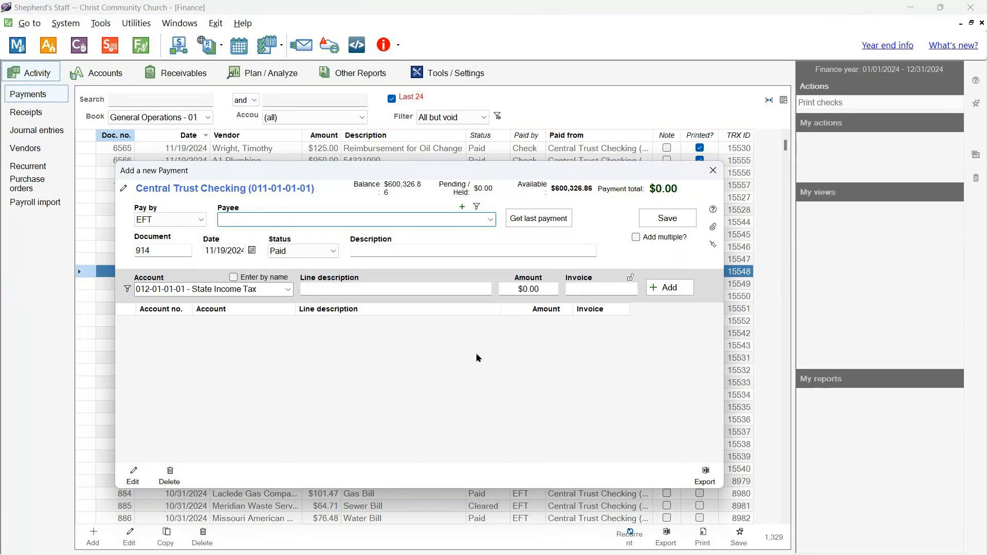
pyautogui.click(491, 220)
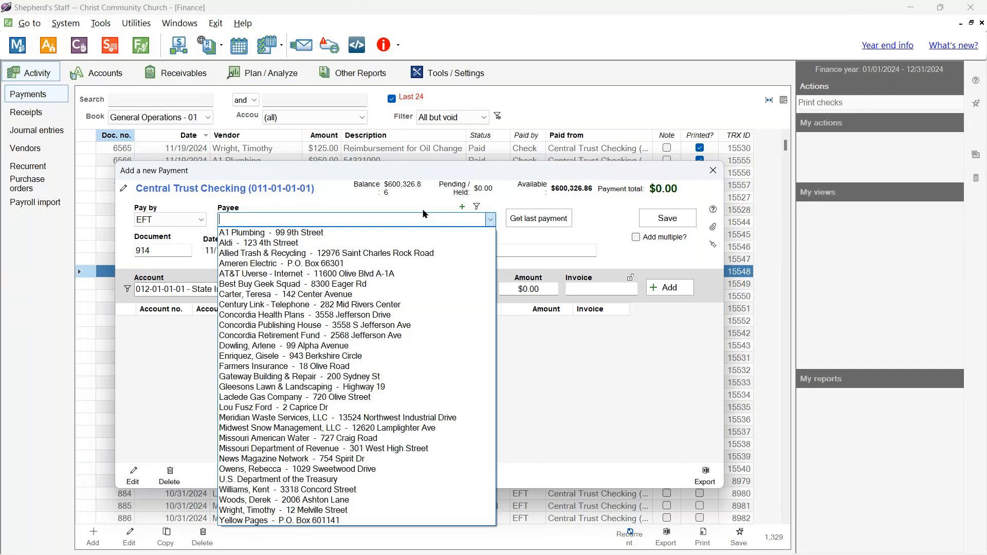
pyautogui.click(447, 209)
# - Add and save a vendor named 'Central Trust Visa' as the payee
pyautogui.click(462, 207)
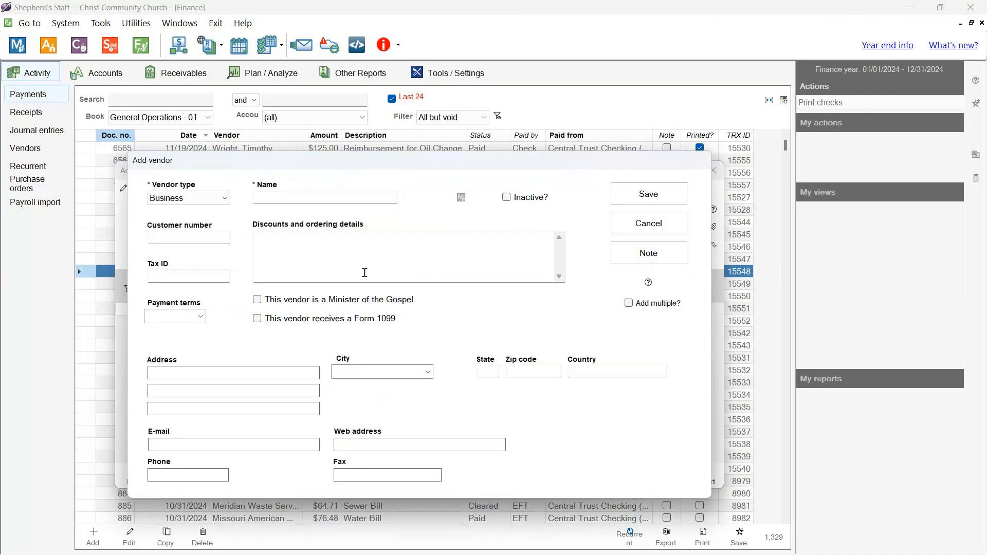
pyautogui.click(270, 198)
pyautogui.write('Ce')
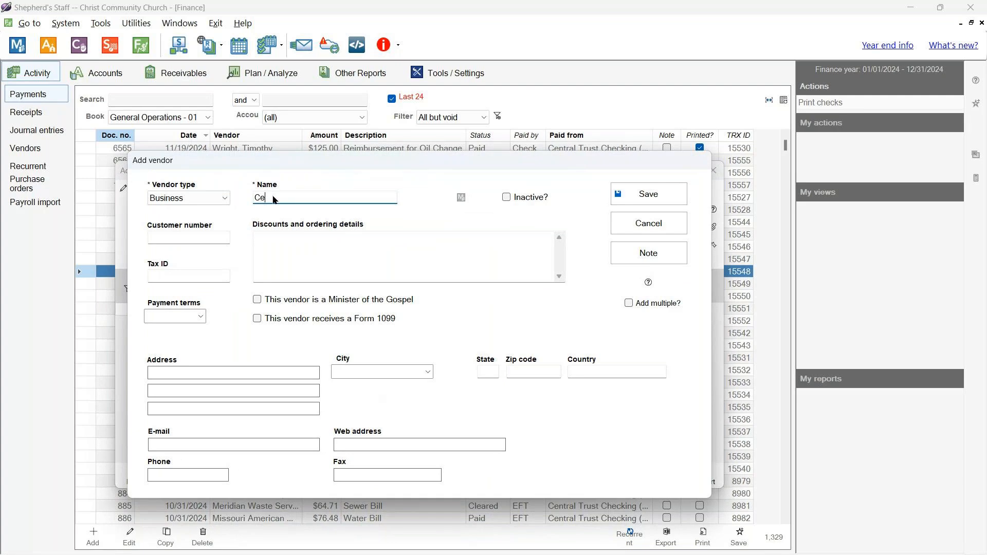
pyautogui.write('ntral Trust Visa')
pyautogui.click(675, 201)
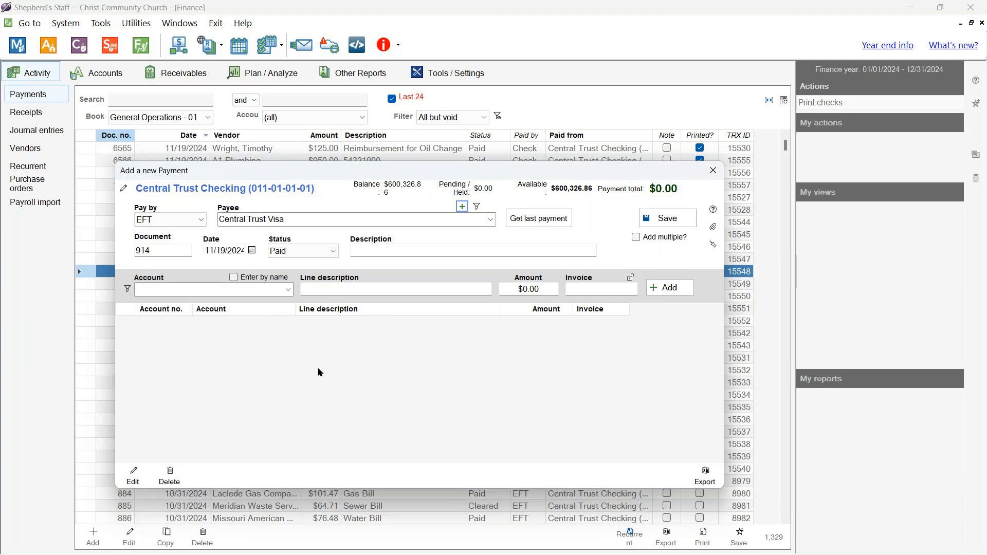
# - Describe the payment as 'Paying Visa bill'
pyautogui.click(423, 250)
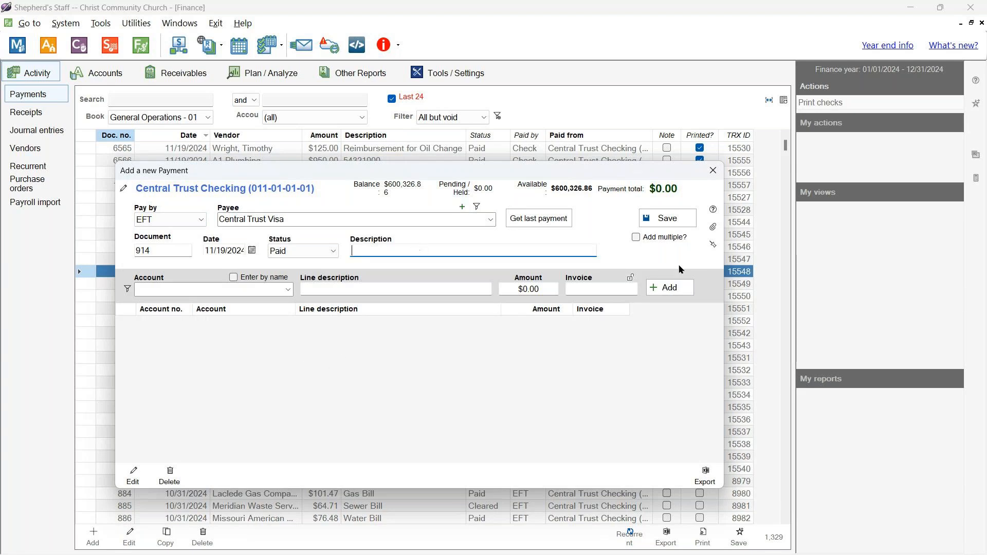
pyautogui.write('Paying Visa bill')
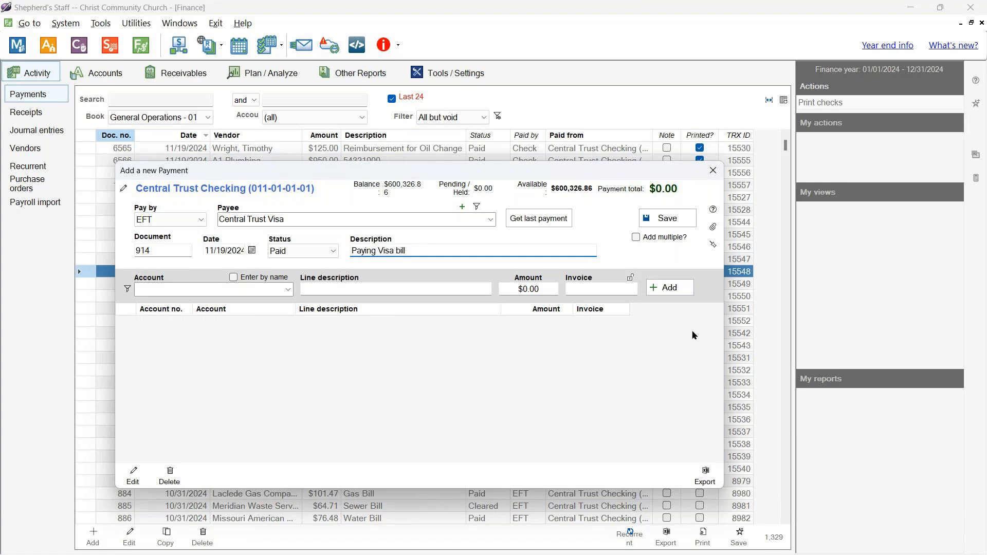
pyautogui.click(394, 396)
# - Add a $500.00 line charged to 012-03-01-01 Central Trust Visa and save the payment
pyautogui.click(288, 290)
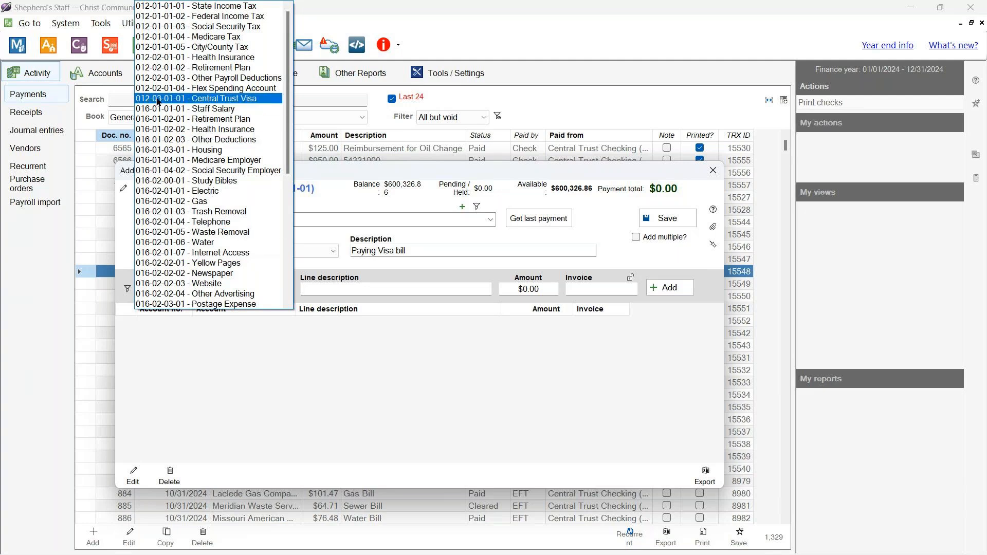
pyautogui.click(158, 99)
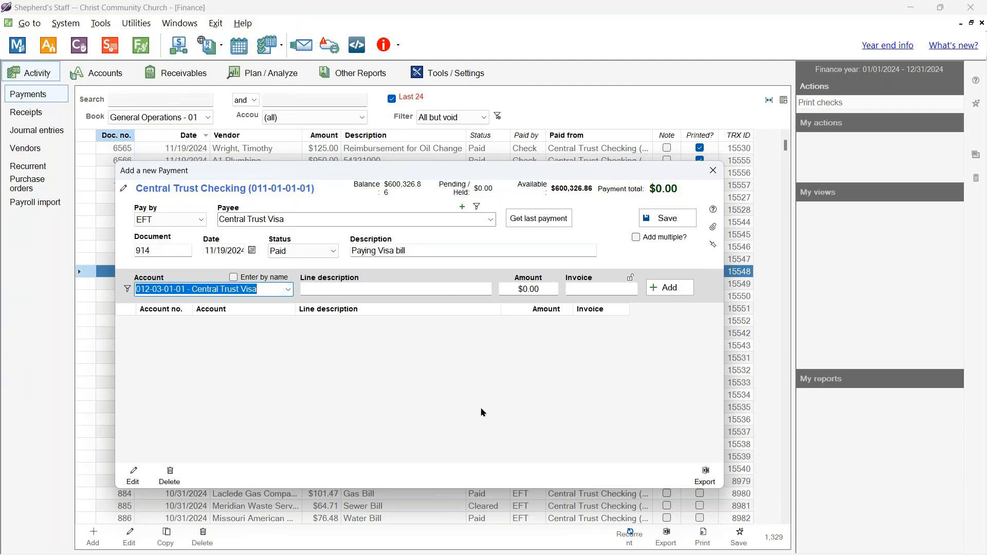
pyautogui.click(514, 289)
pyautogui.write('500')
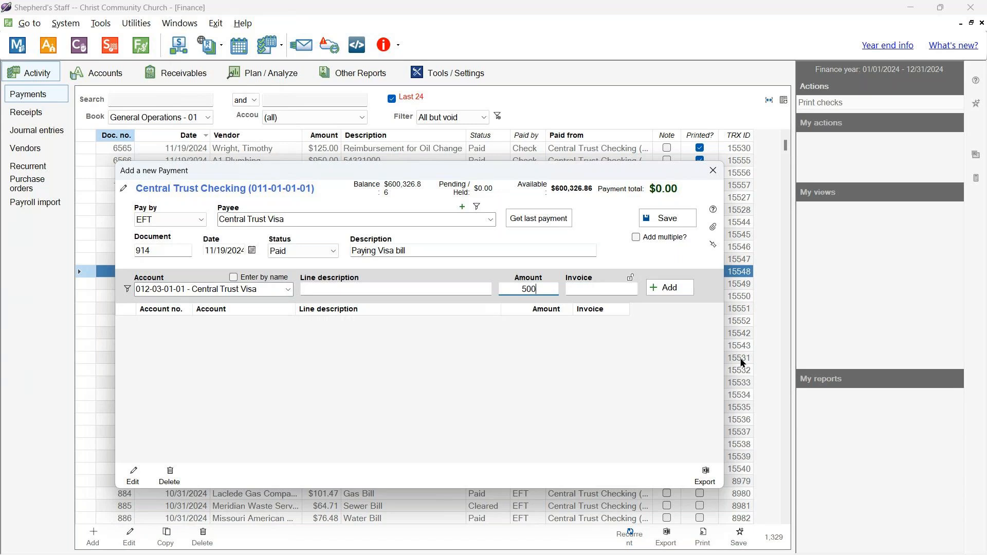
pyautogui.click(669, 288)
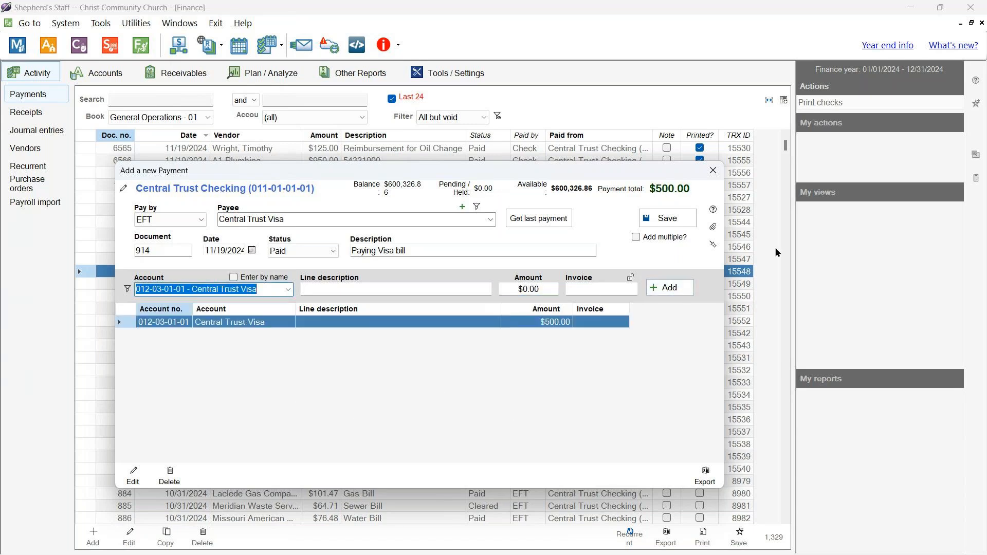
pyautogui.click(663, 221)
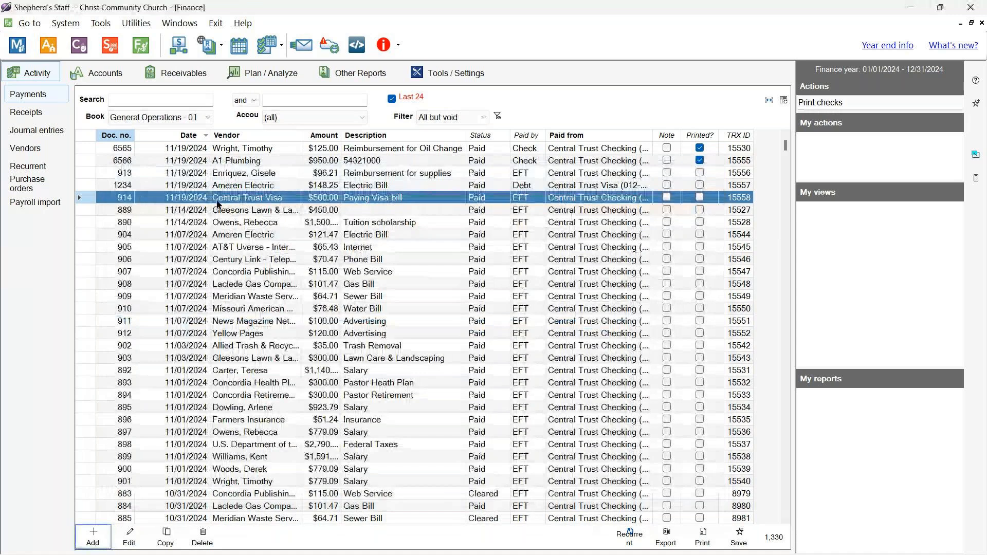
# - Confirm Central Trust Visa now shows $148.25, then switch to the Receipts list
pyautogui.click(90, 78)
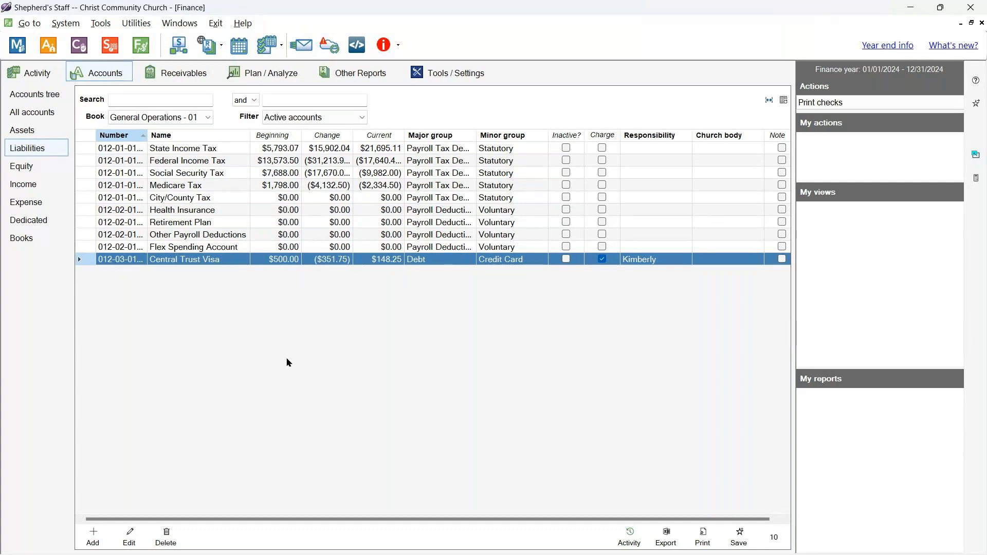
pyautogui.click(50, 77)
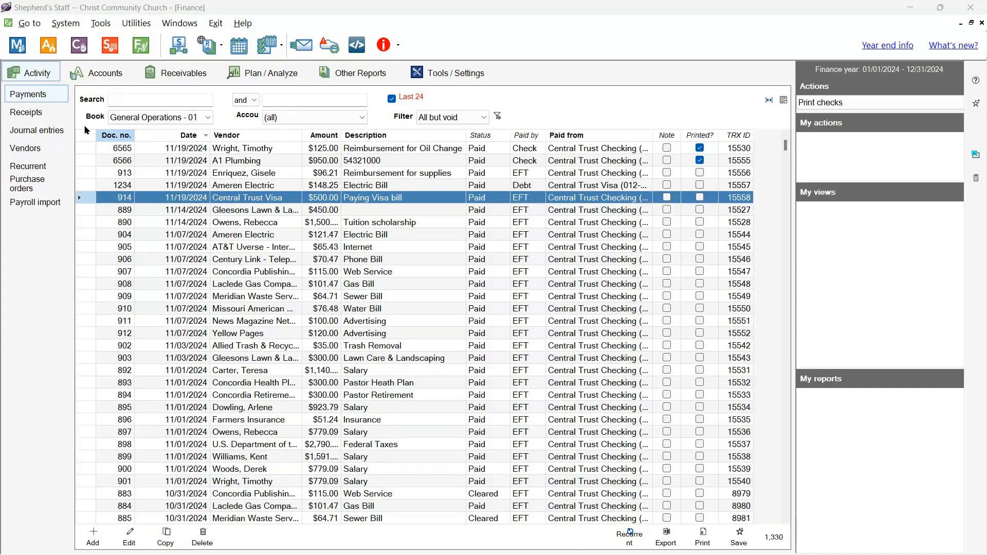
pyautogui.click(46, 112)
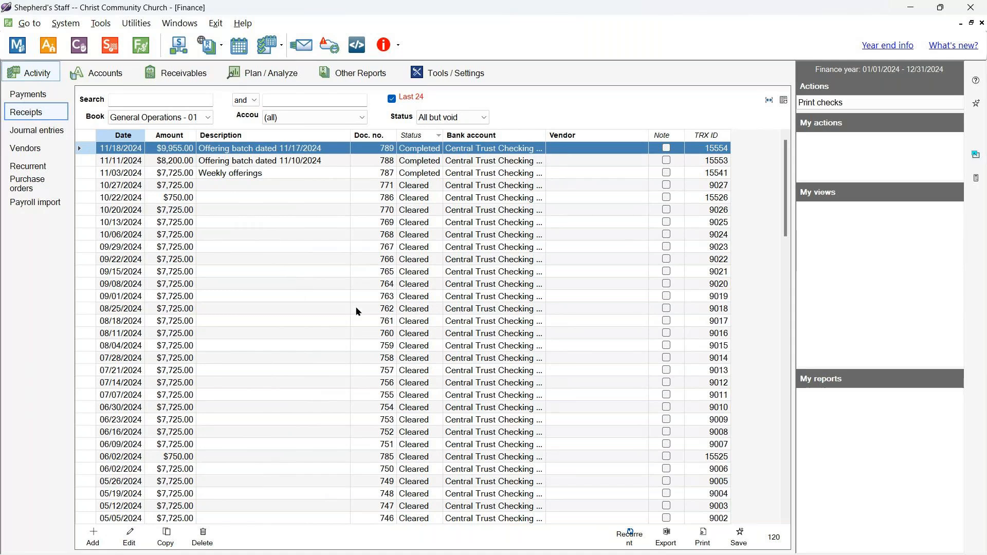
# - Select a few receipts, then start new receipt 790 into Central Trust Checking
pyautogui.click(329, 297)
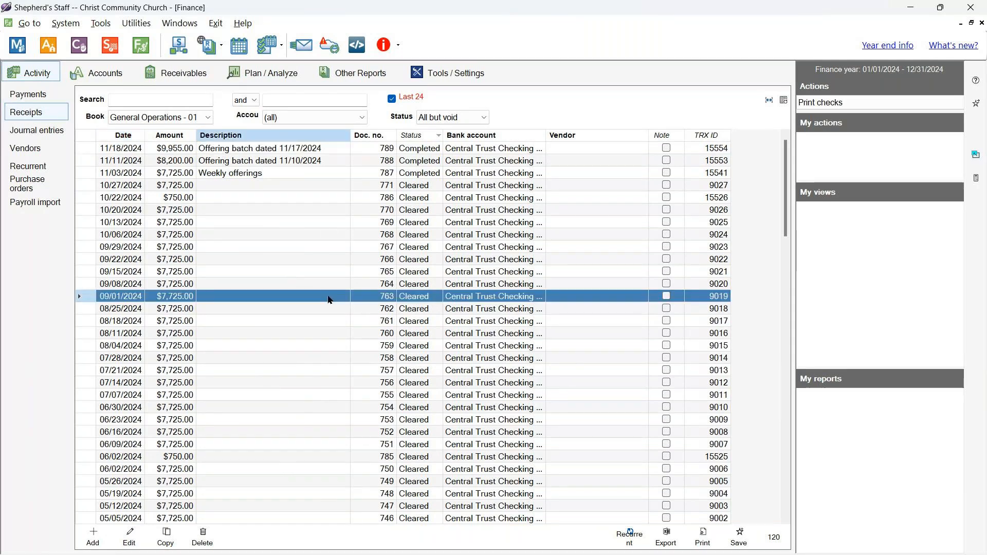
pyautogui.click(324, 211)
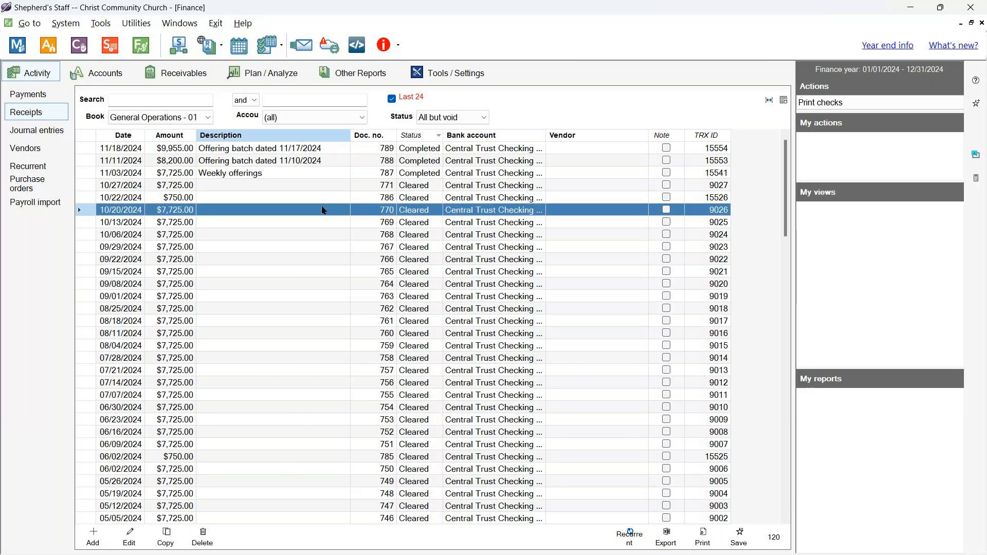
pyautogui.click(333, 332)
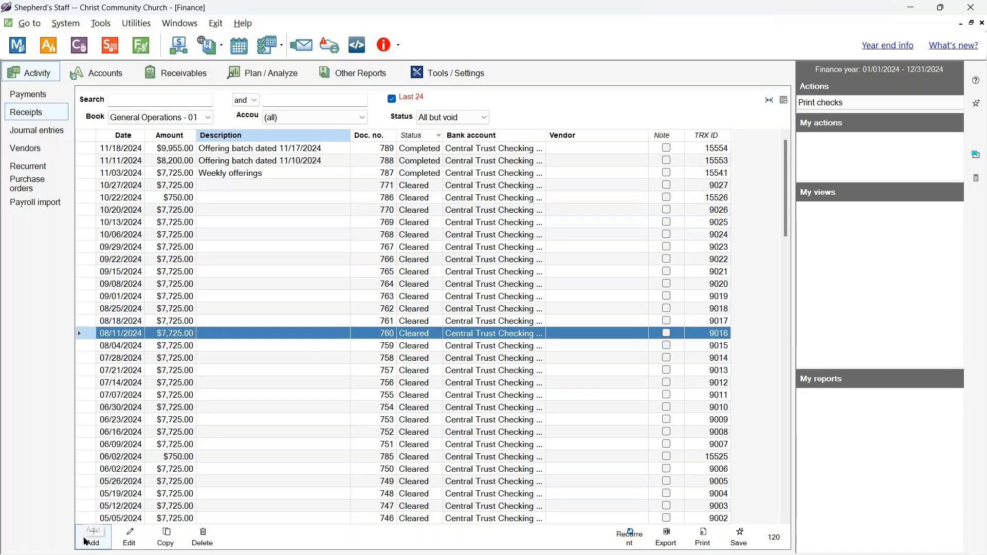
pyautogui.click(87, 539)
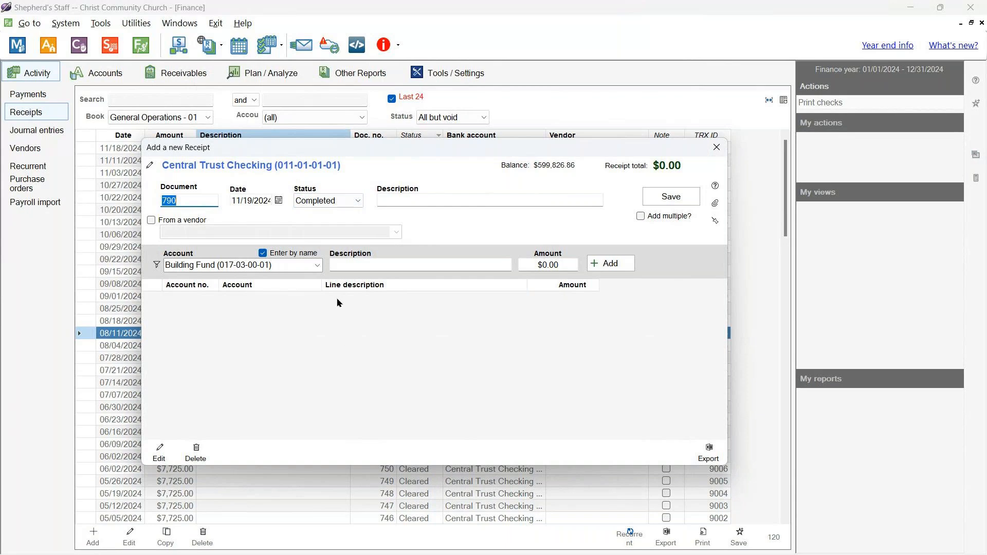
# - Set the receipt line's account to Food Pantry
pyautogui.click(317, 265)
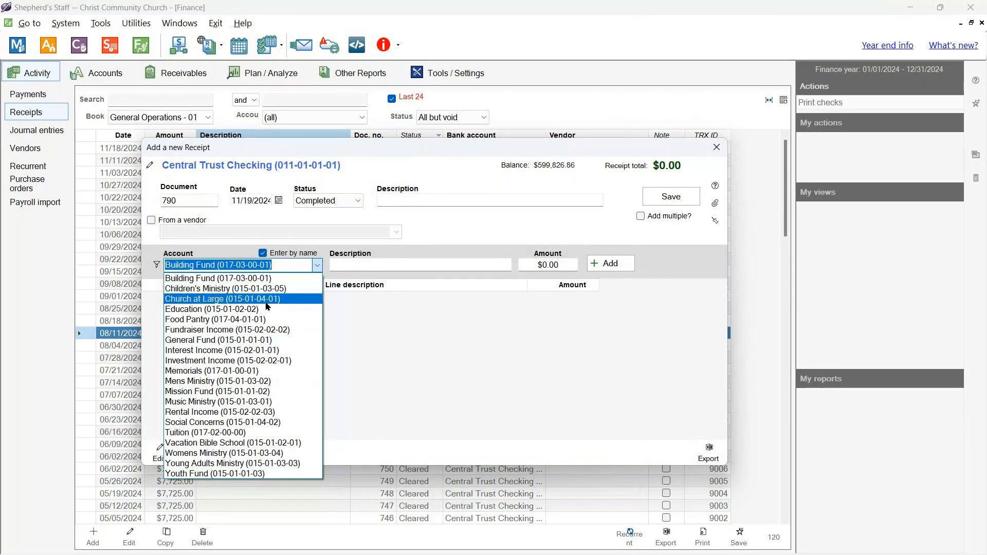
pyautogui.click(257, 319)
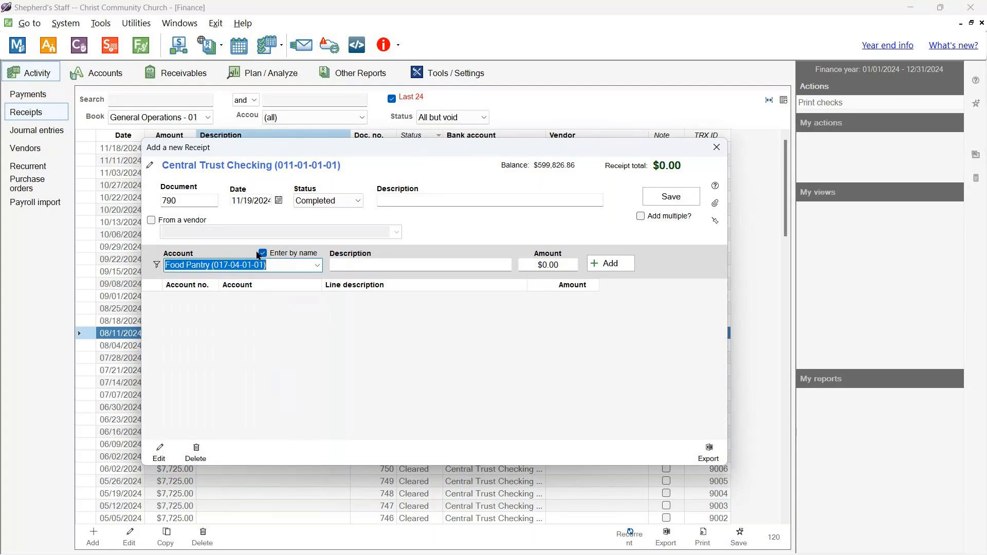
pyautogui.click(263, 253)
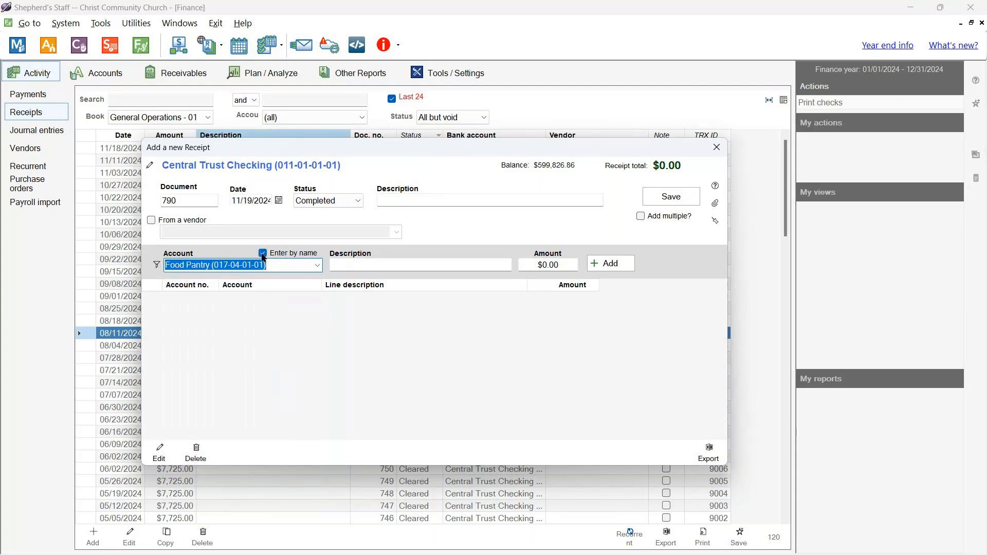
pyautogui.click(317, 266)
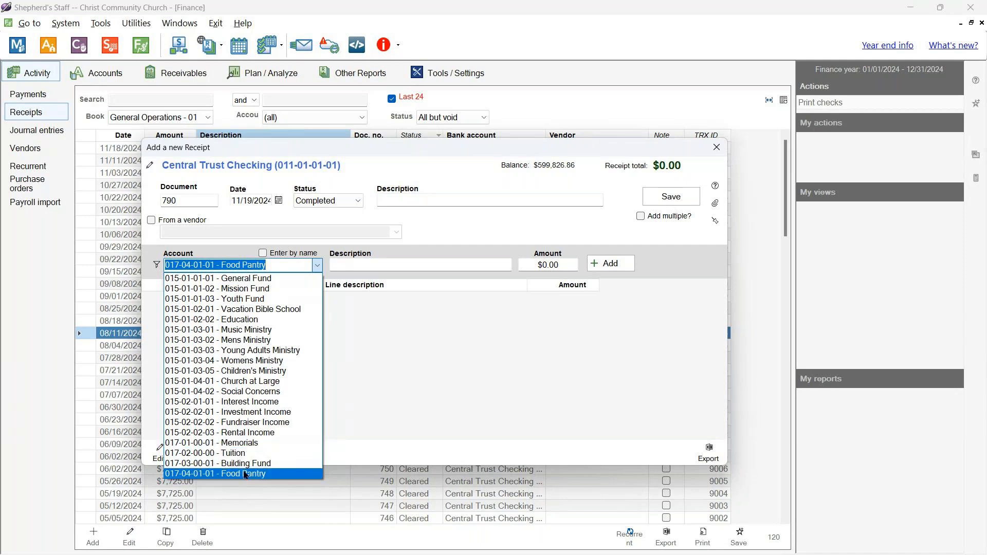
pyautogui.click(407, 367)
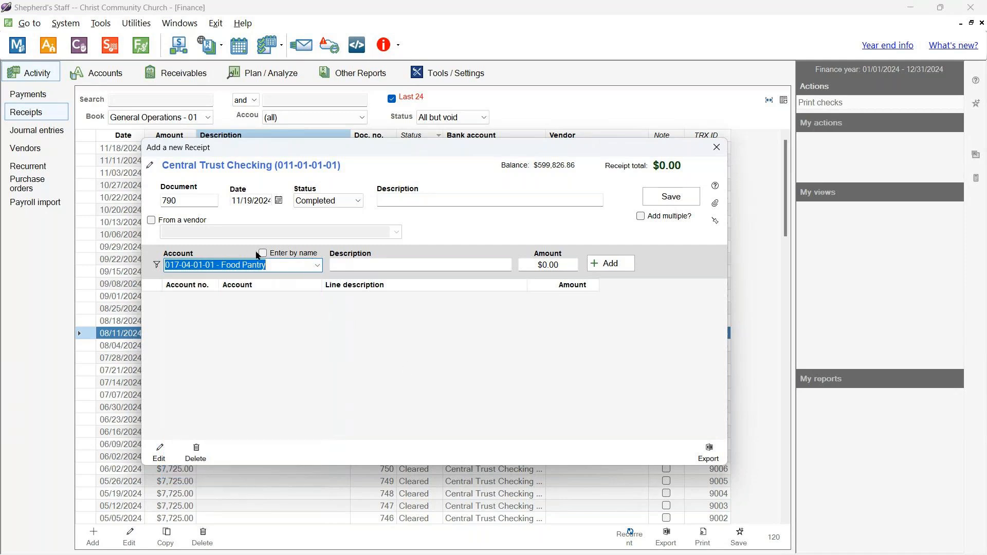
pyautogui.click(262, 253)
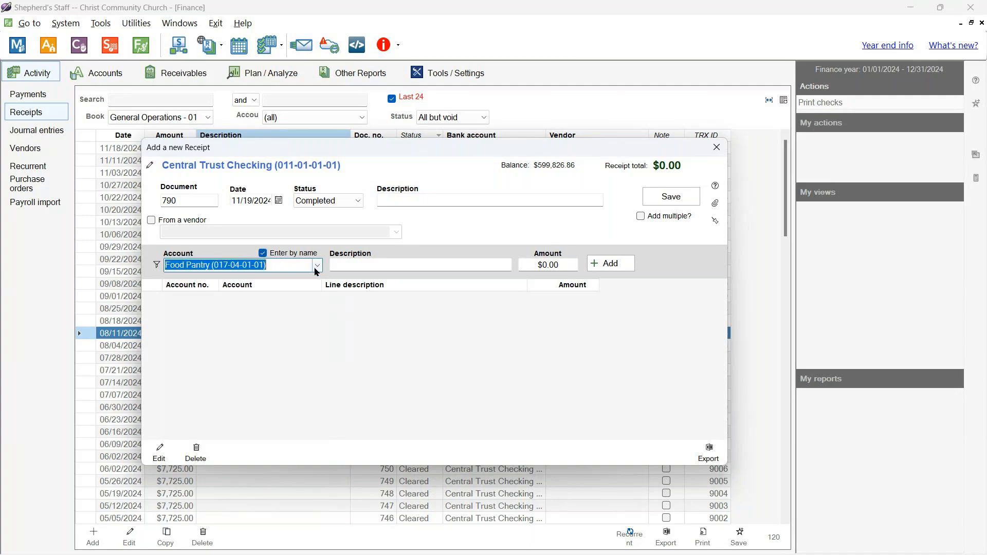
pyautogui.click(317, 266)
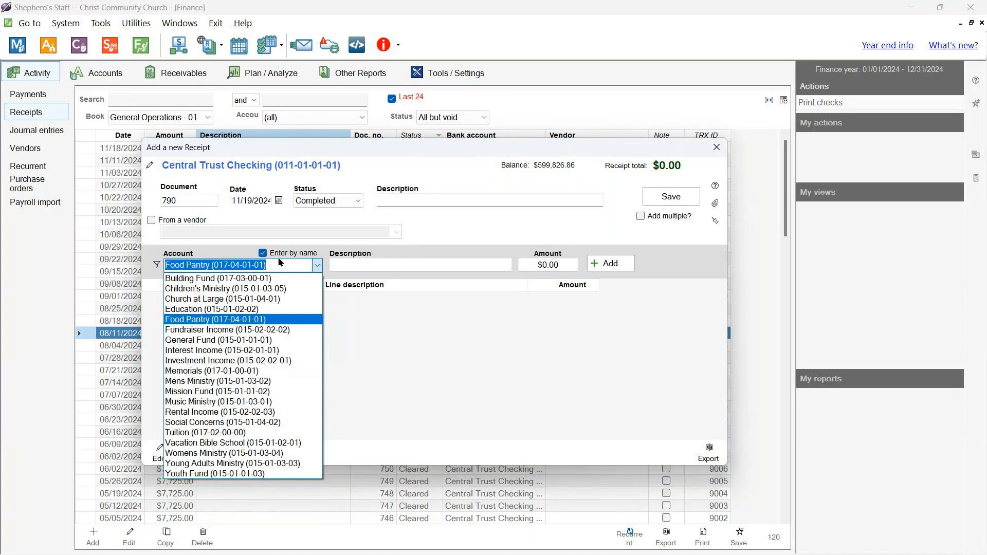
pyautogui.write('bu')
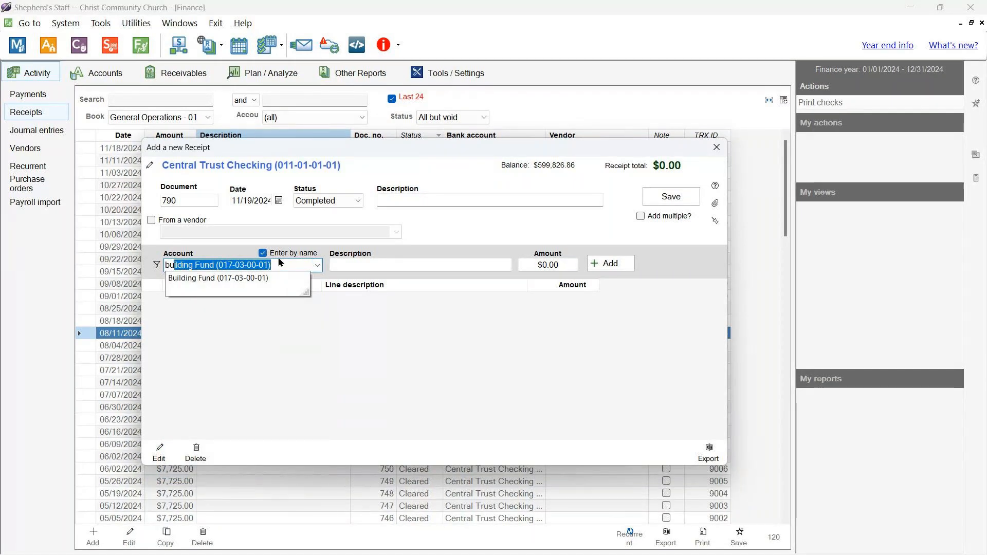
pyautogui.press('BackSpace')
pyautogui.press('BackSpace')
pyautogui.press('BackSpace')
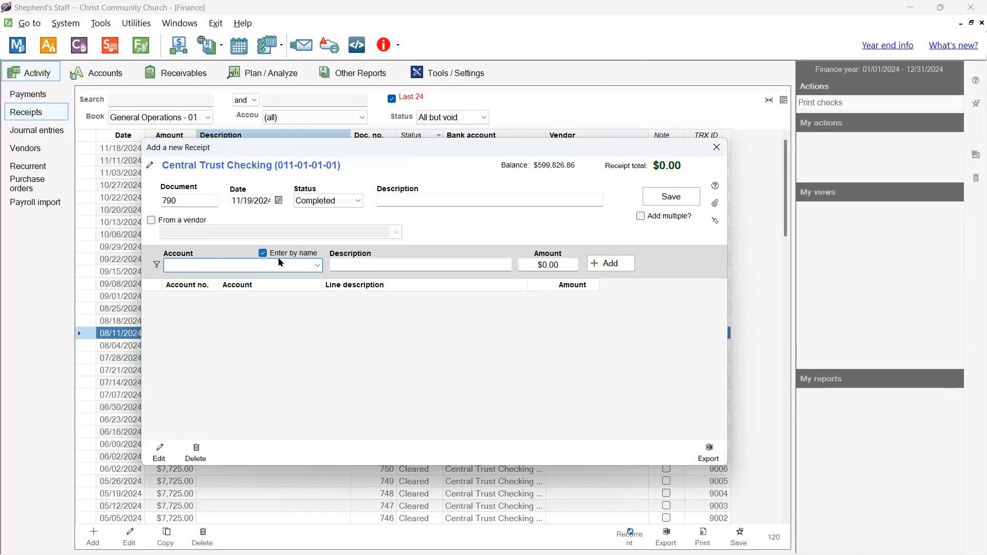
pyautogui.write('food Pantry (017-04-01-01')
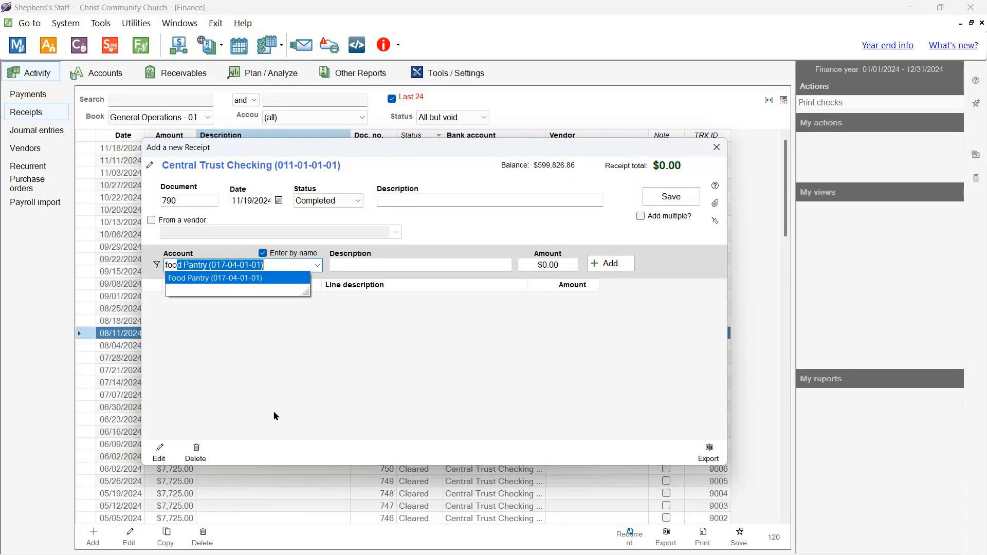
pyautogui.press('Tab')
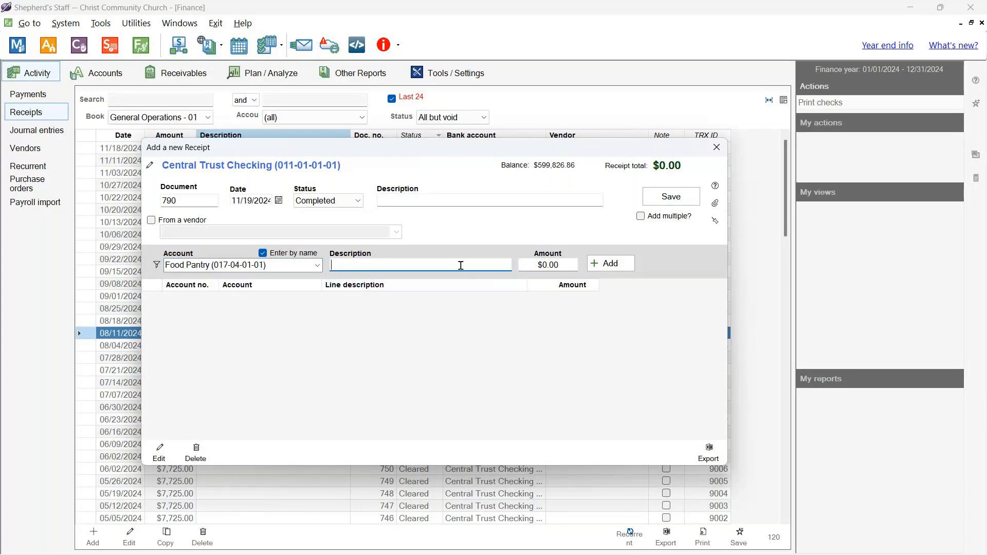
# - Title the receipt 'Initial grant for the food pantry' with line description 'Given by so-and-so'
pyautogui.click(431, 197)
pyautogui.write('Initi')
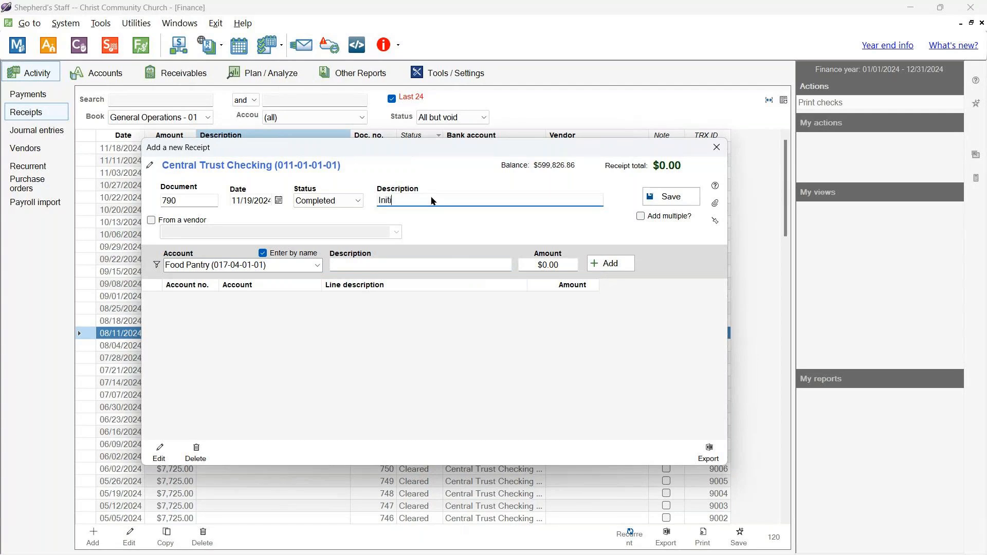
pyautogui.write('al grant for the food pantry')
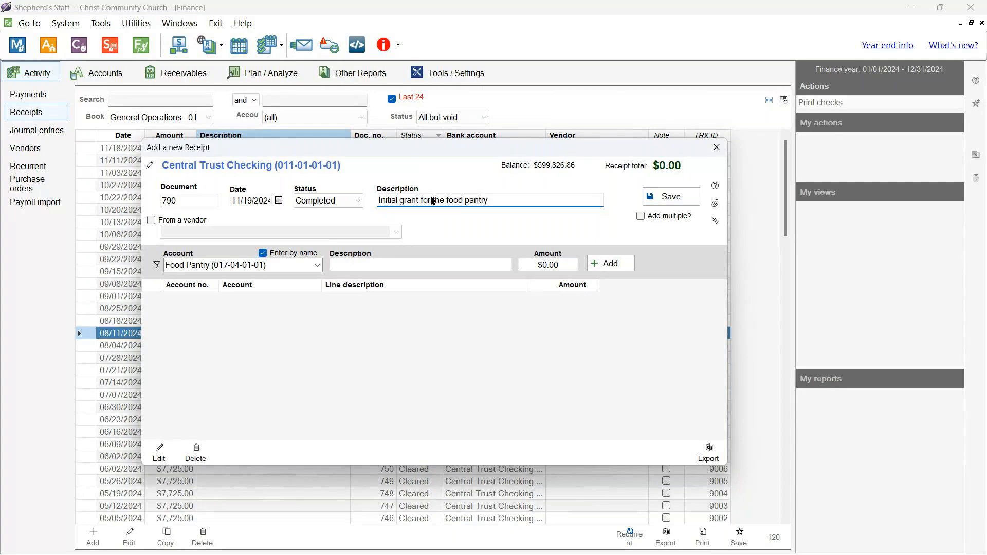
pyautogui.hotkey('shift', 'Tab')
pyautogui.click(433, 265)
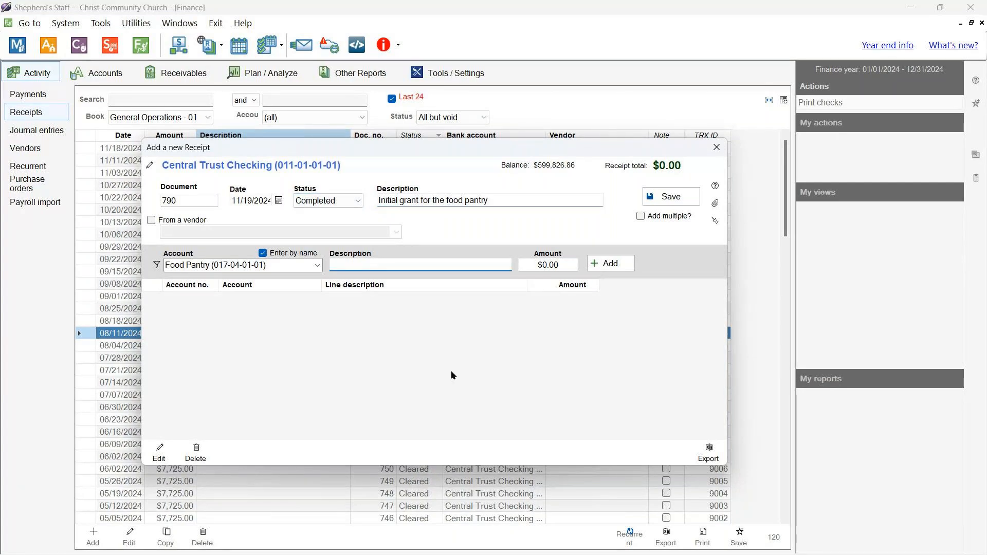
pyautogui.write('Given by so-and-so')
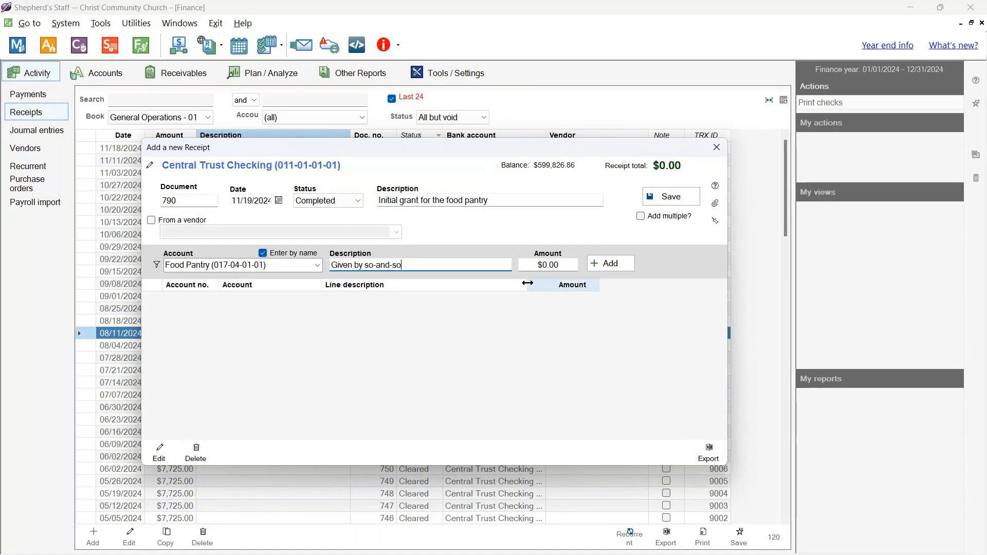
# - Add the $20,000 line, save the receipt, and open the accounts list
pyautogui.click(524, 261)
pyautogui.write('2000')
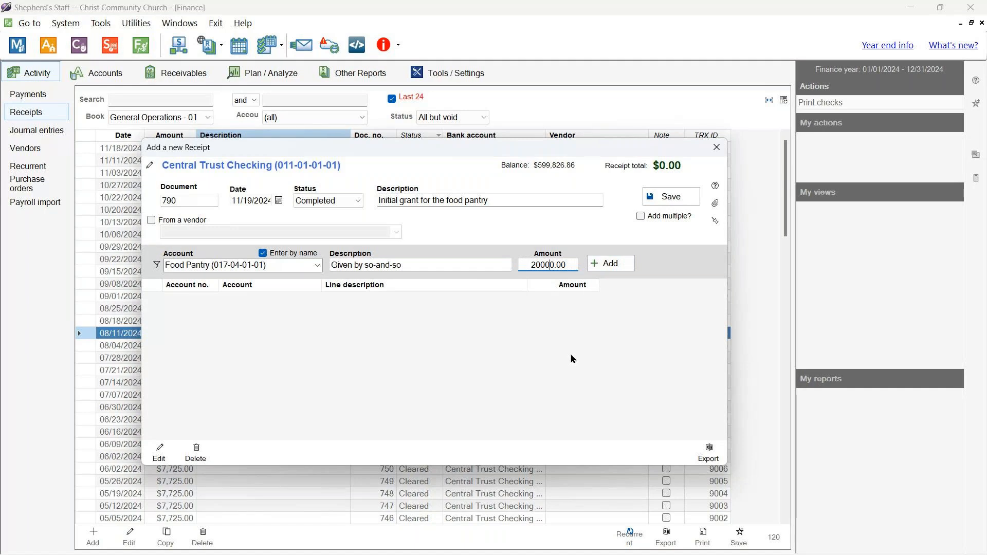
pyautogui.click(611, 264)
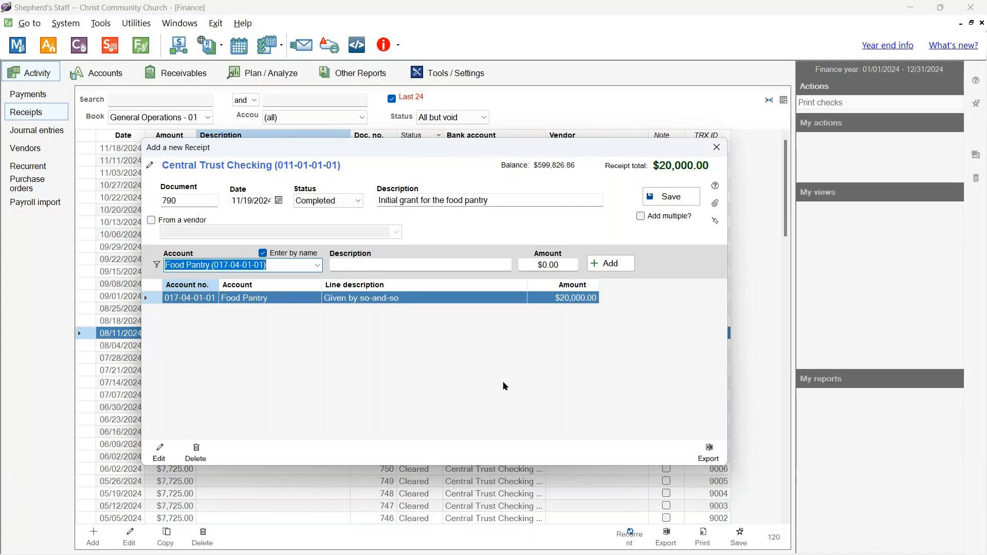
pyautogui.click(659, 197)
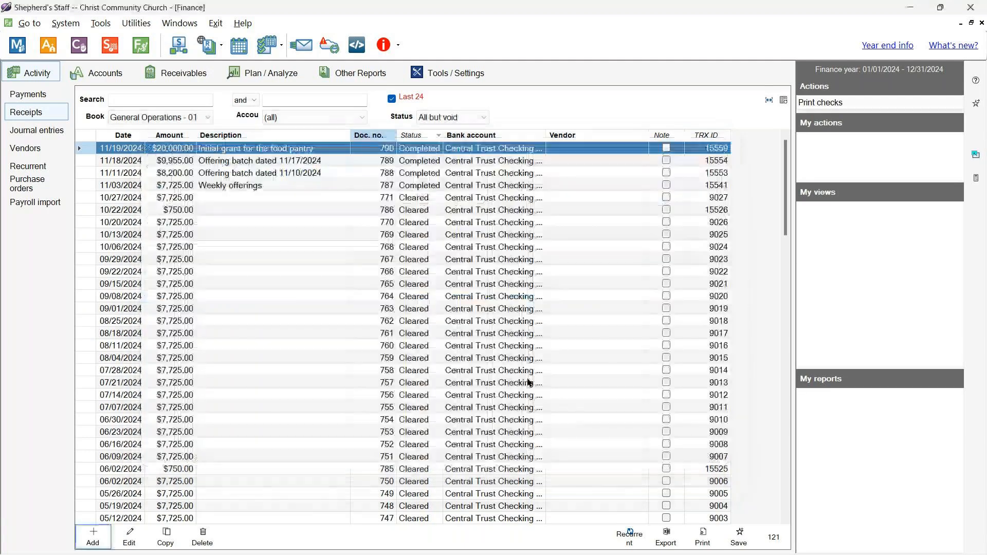
pyautogui.click(99, 72)
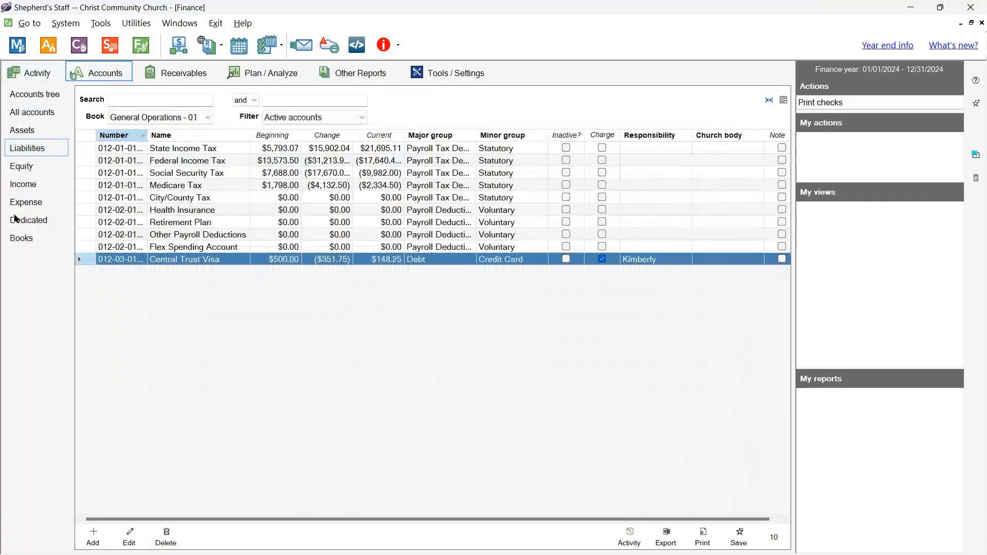
# - Confirm the Food Pantry dedicated account shows $20,000.00, then go back to the receipts list
pyautogui.click(15, 220)
pyautogui.click(216, 186)
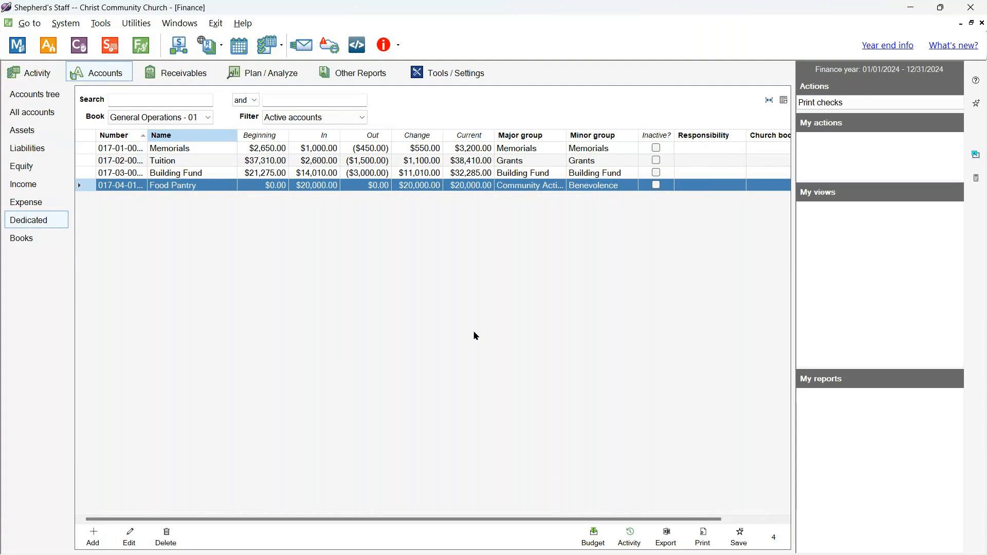
pyautogui.click(47, 77)
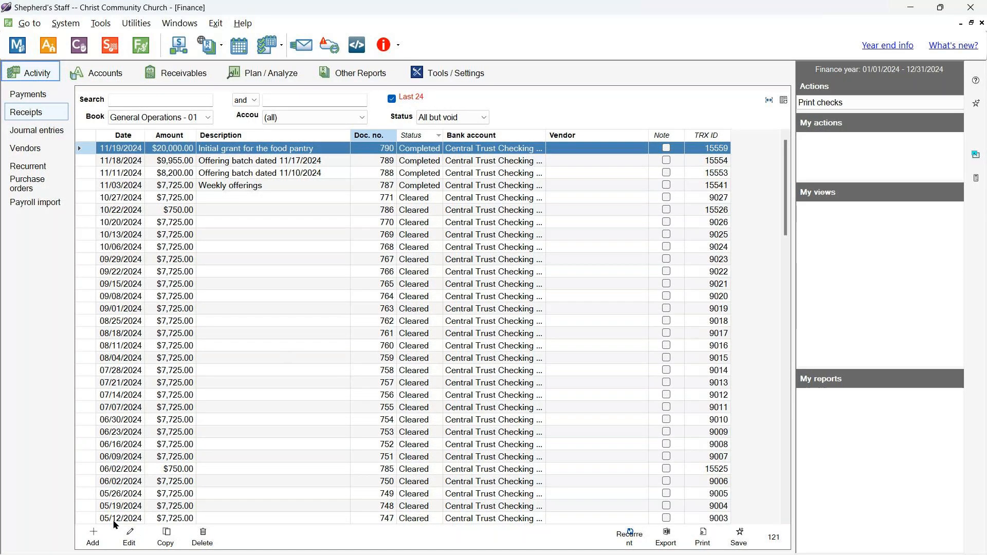
# - Add new receipt 791 with the description 'Offering batch 11/17/2024'
pyautogui.click(93, 537)
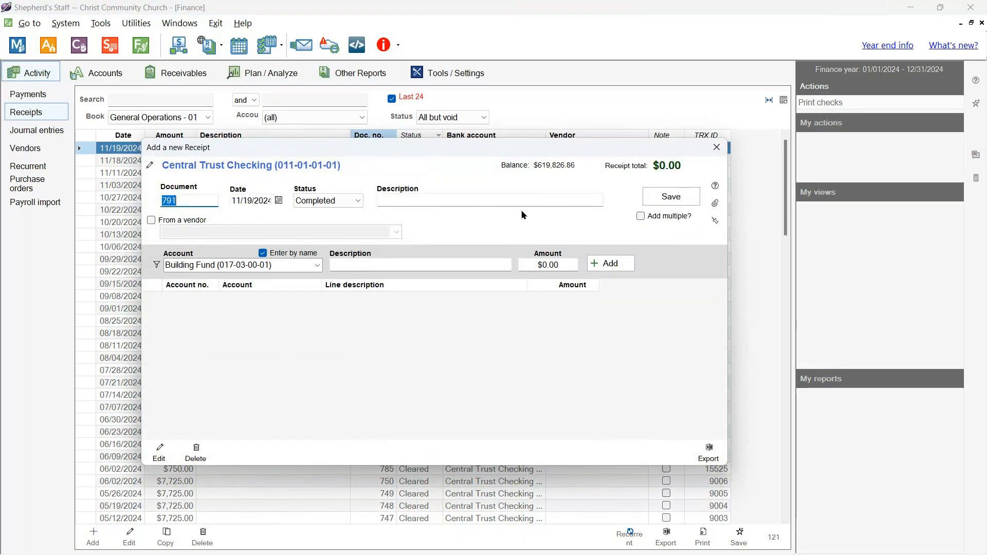
pyautogui.click(491, 195)
pyautogui.write('Offering batch')
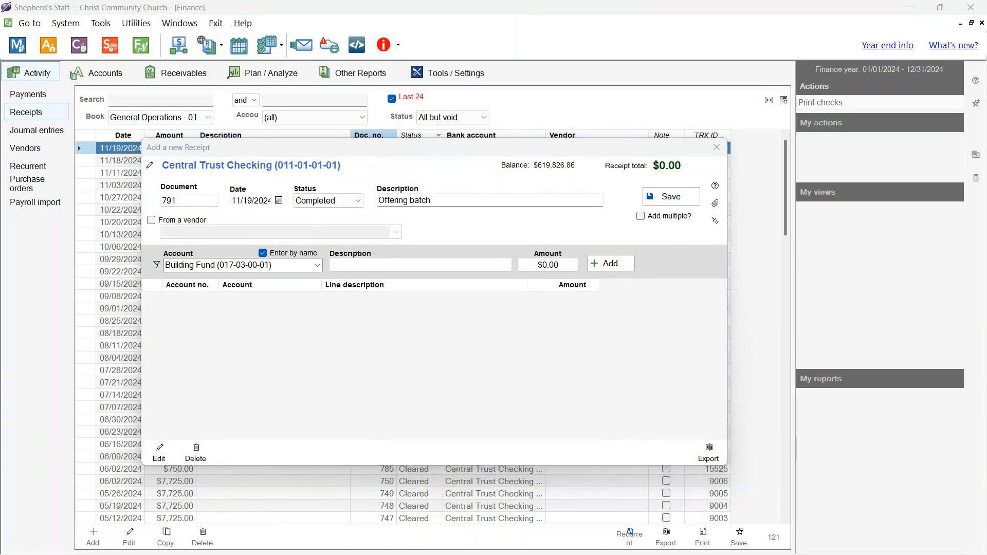
pyautogui.click(489, 204)
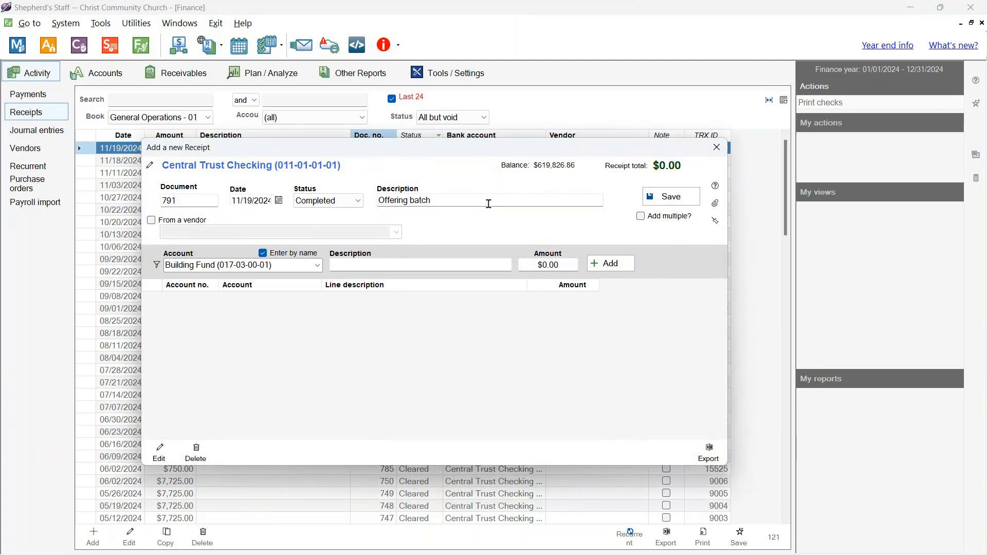
pyautogui.write('11/17/2024')
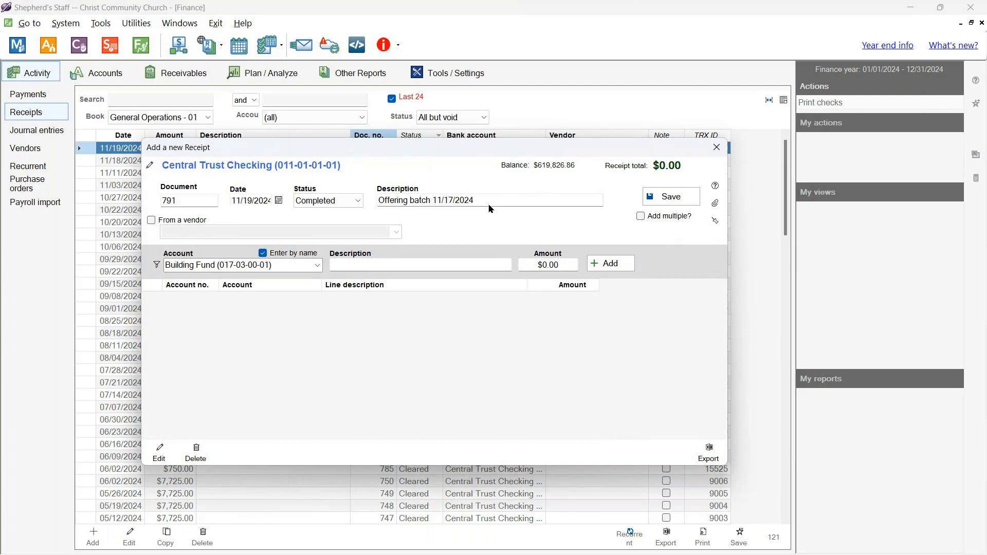
# - Add receipt lines of $550.00 to General Fund and $200.00 to Mission Fund
pyautogui.click(320, 267)
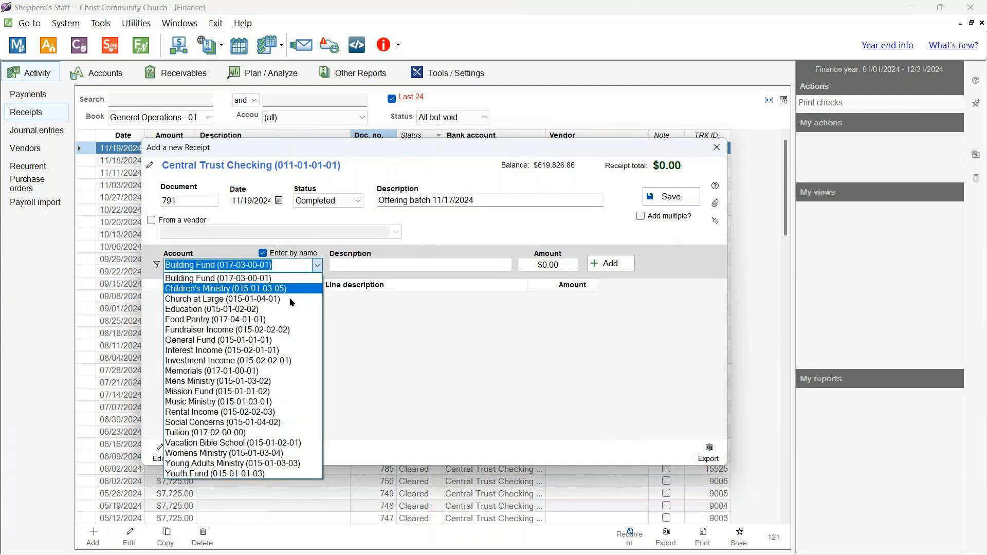
pyautogui.click(249, 340)
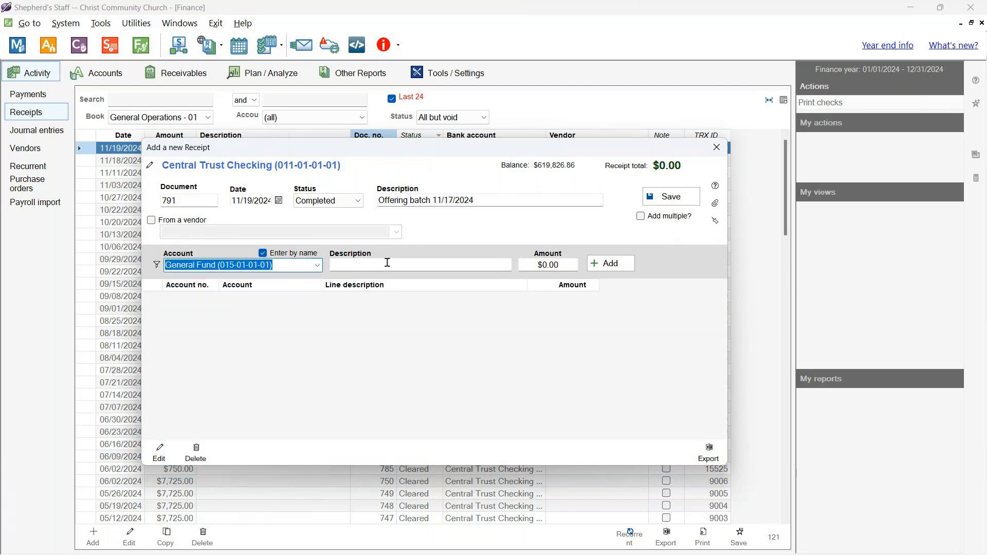
pyautogui.click(537, 264)
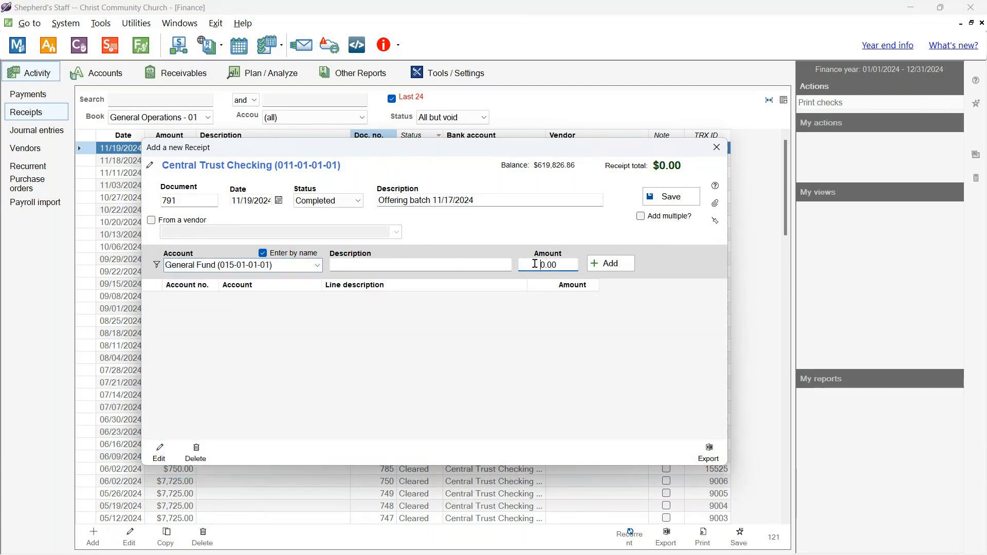
pyautogui.write('55')
pyautogui.press('Return')
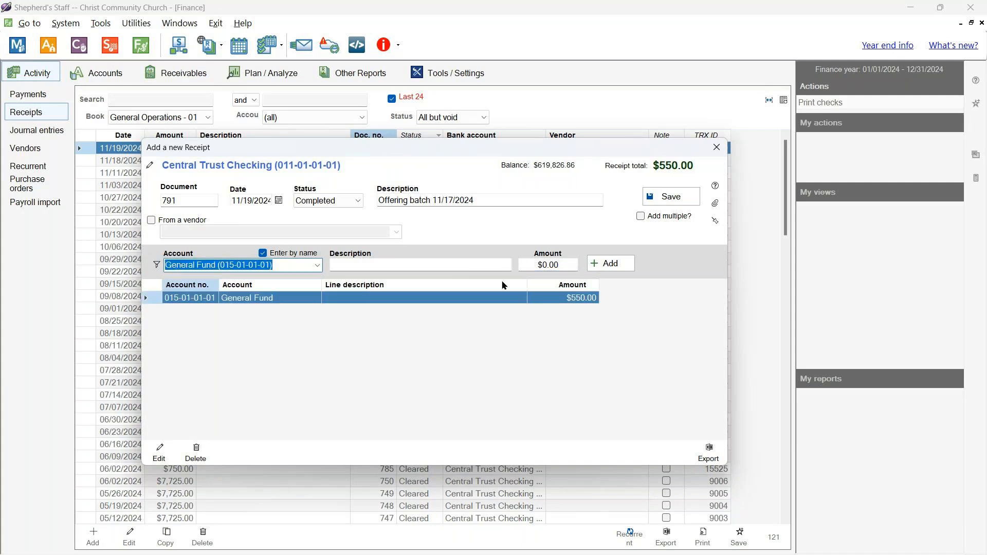
pyautogui.click(317, 265)
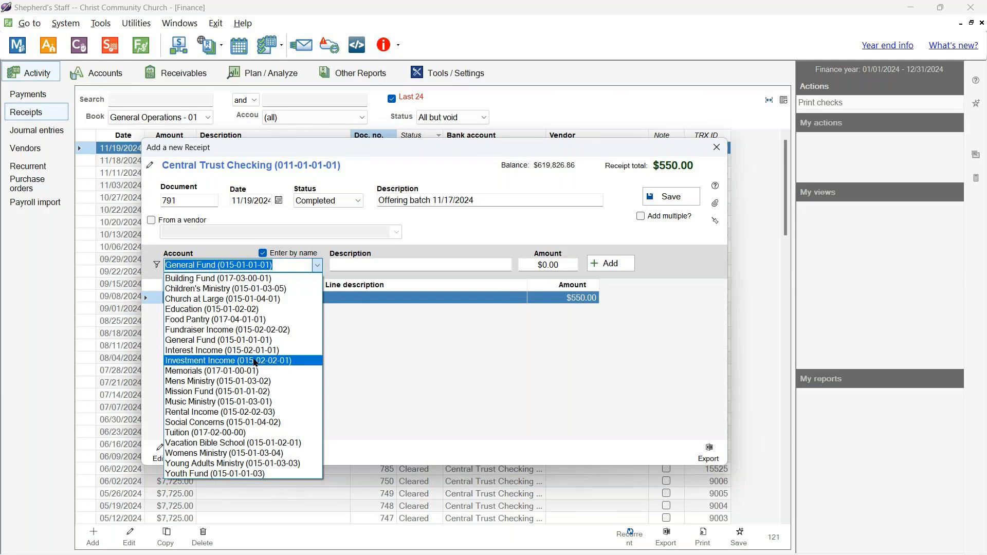
pyautogui.click(250, 393)
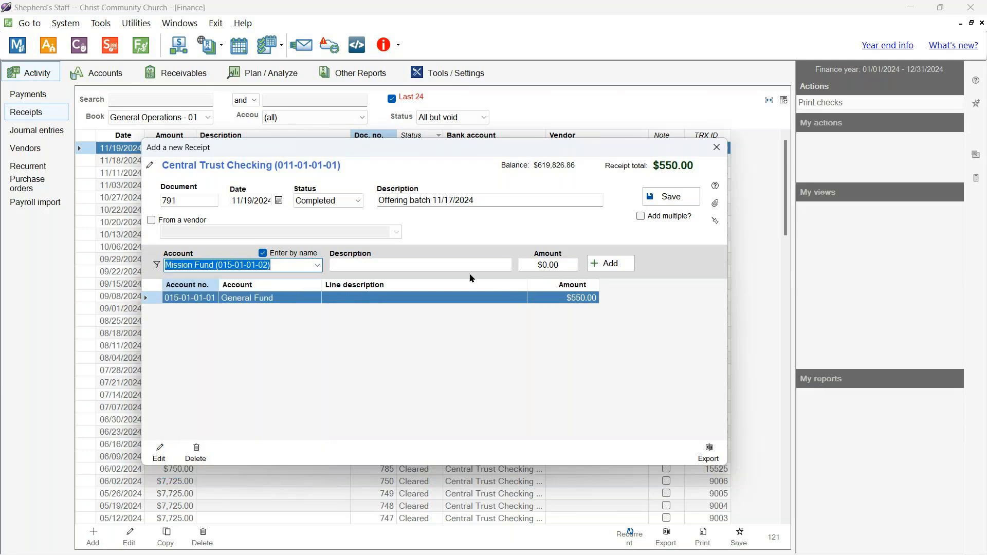
pyautogui.click(530, 263)
pyautogui.write('20')
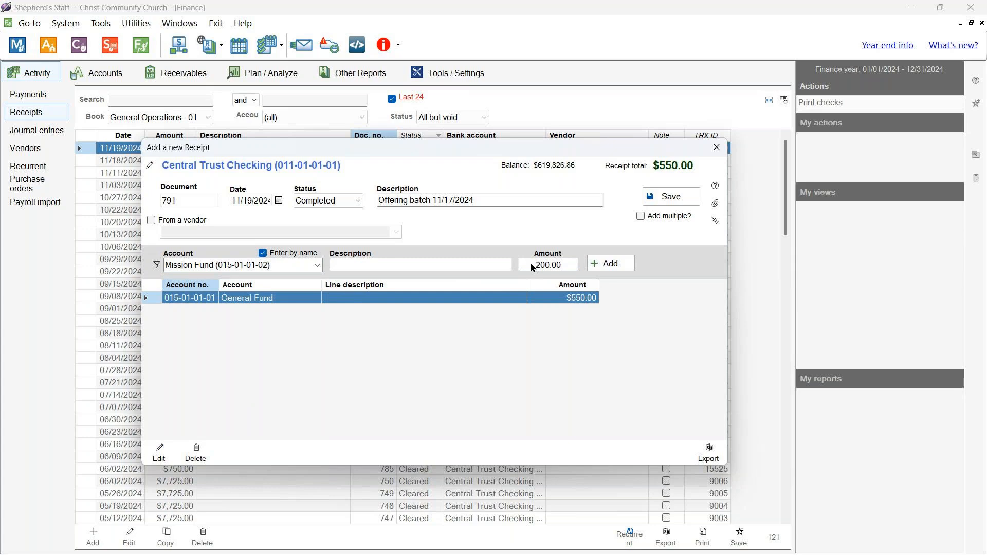
pyautogui.press('Return')
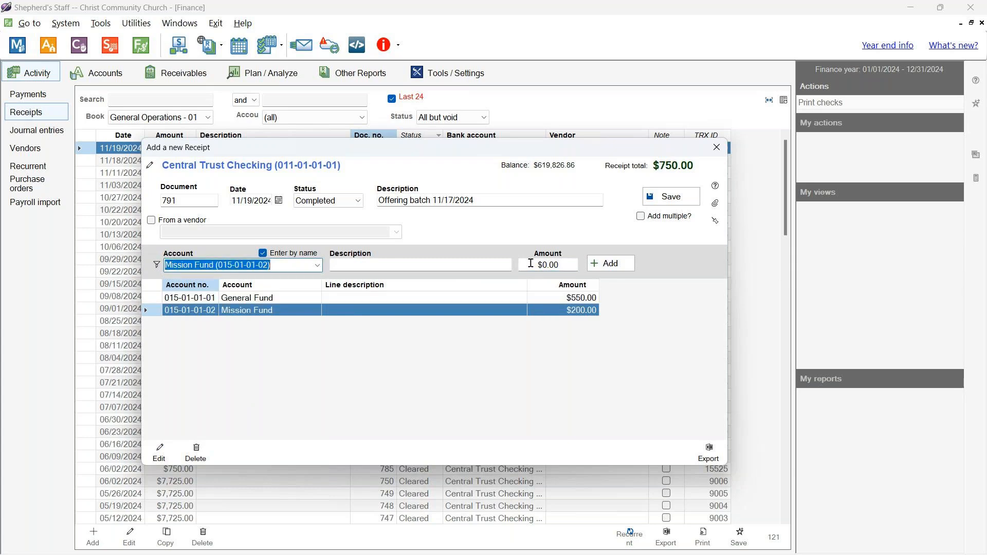
# - Add a $175.00 Food Pantry line and save the $925.00 offering receipt
pyautogui.click(317, 265)
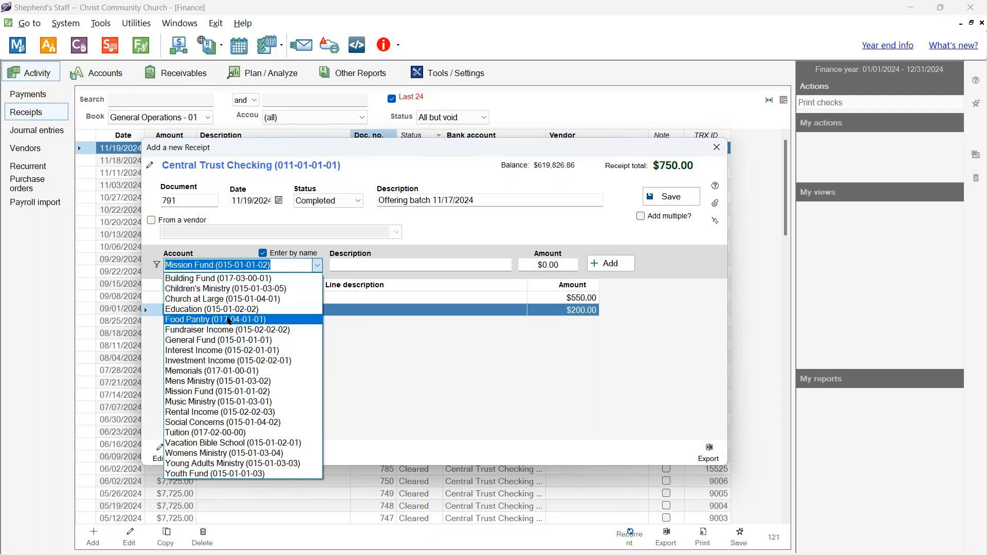
pyautogui.click(220, 321)
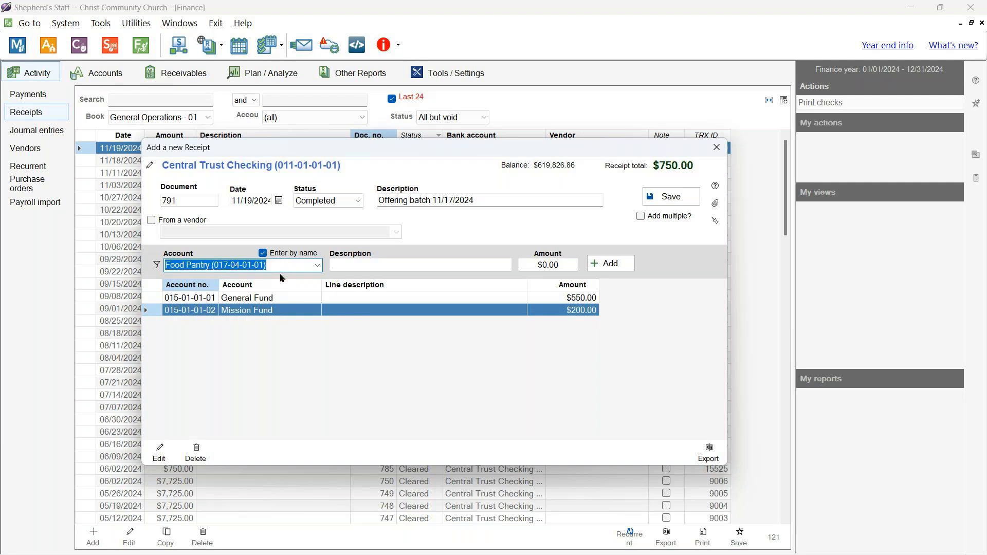
pyautogui.click(532, 263)
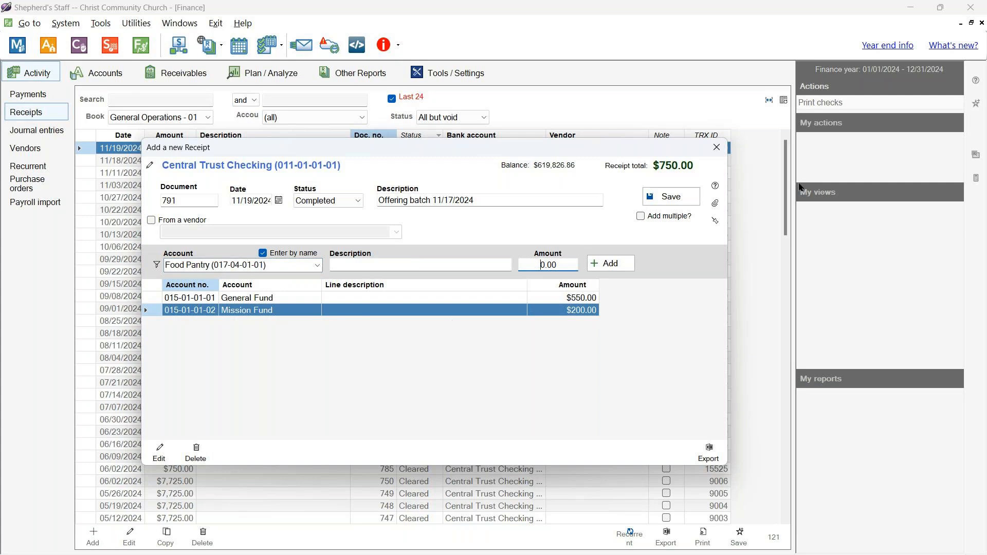
pyautogui.write('175')
pyautogui.click(610, 264)
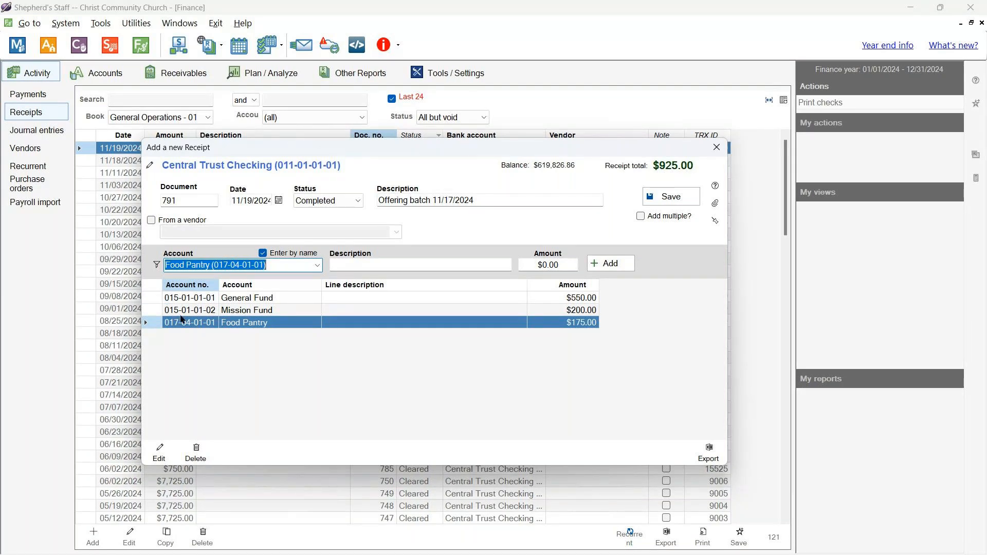
pyautogui.click(410, 371)
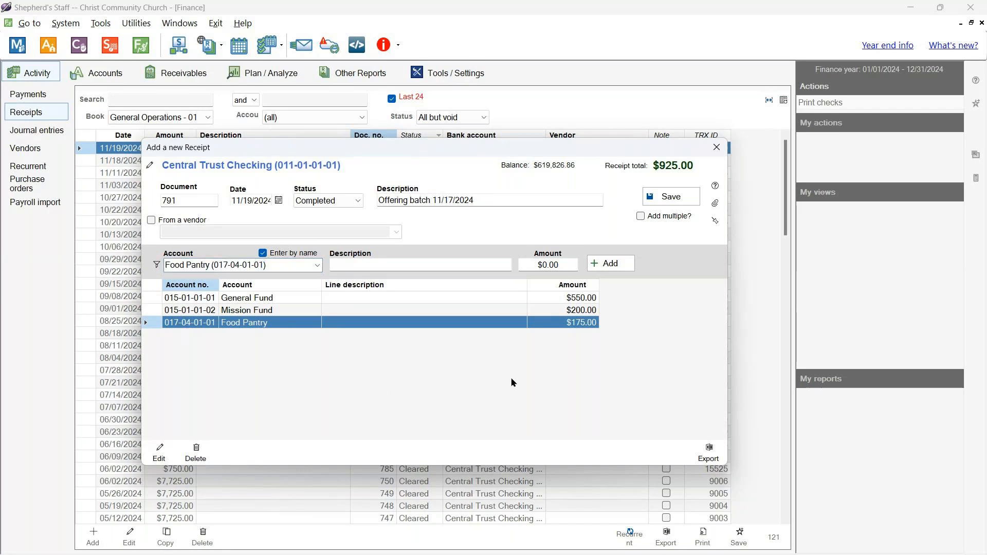
pyautogui.click(671, 198)
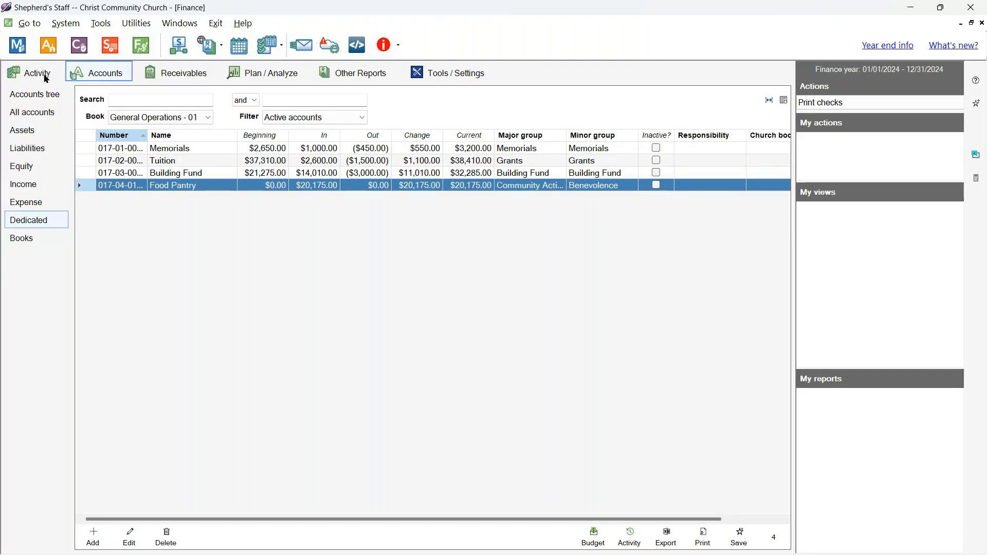
# - Return to the receipts list, select the 09/29/2024 receipt, then show the Journal entries list
pyautogui.click(45, 78)
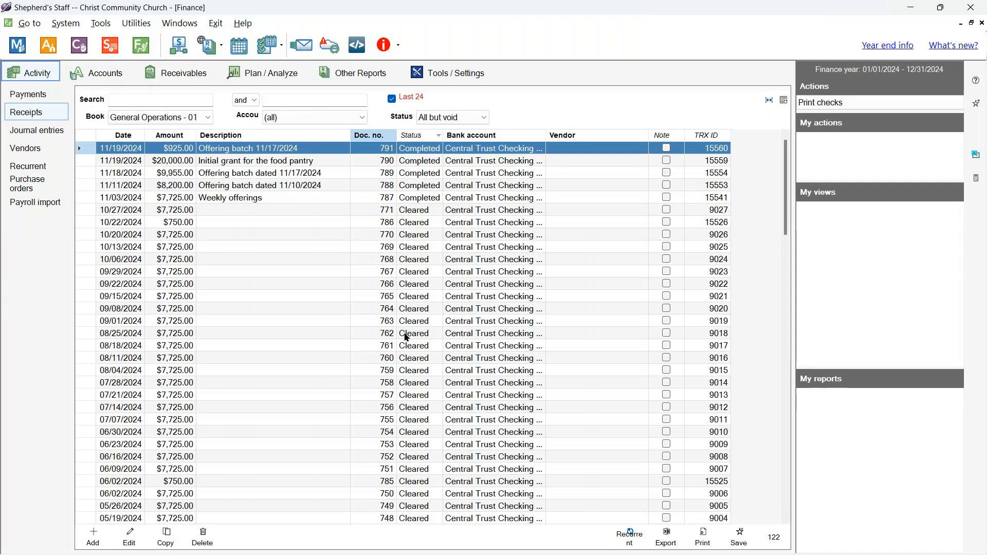
pyautogui.click(415, 274)
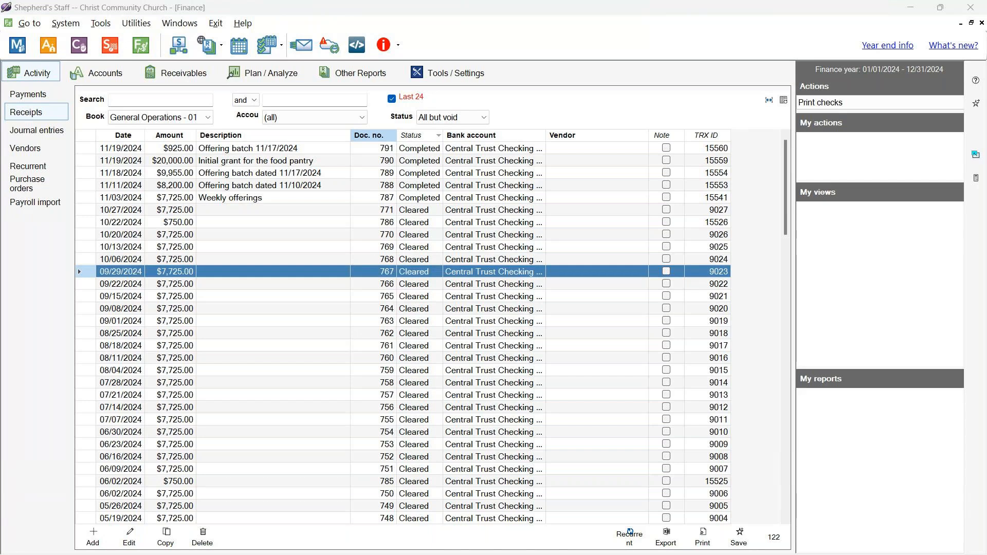
pyautogui.click(59, 134)
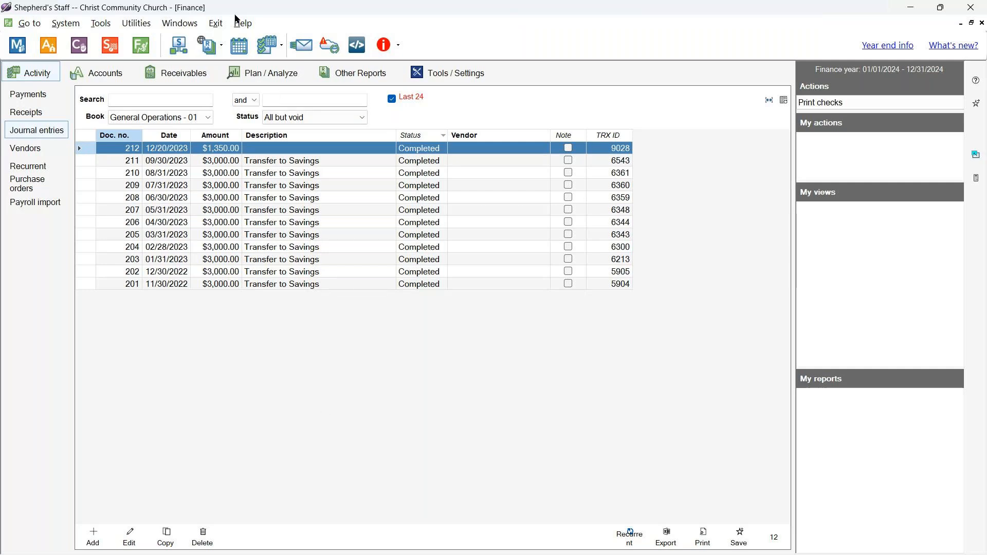
# - Open the Help menu to reach the Training videos and webinars options
pyautogui.click(242, 24)
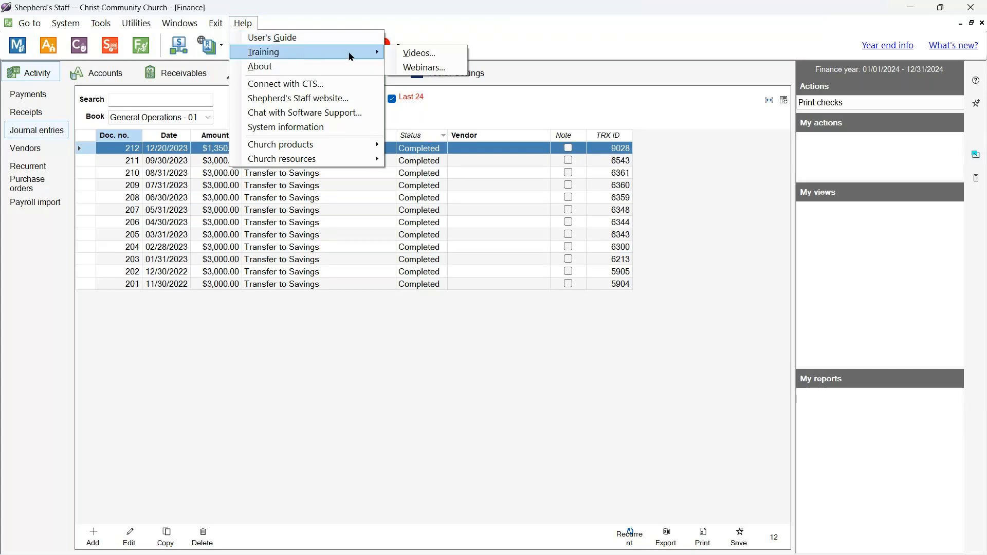
pyautogui.click(424, 55)
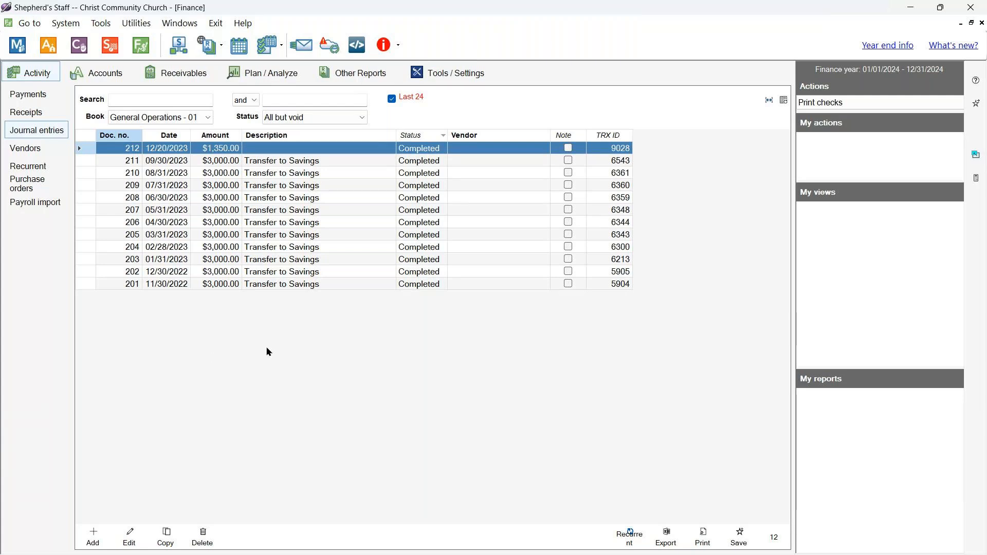
pyautogui.scroll(-3, 389, 354)
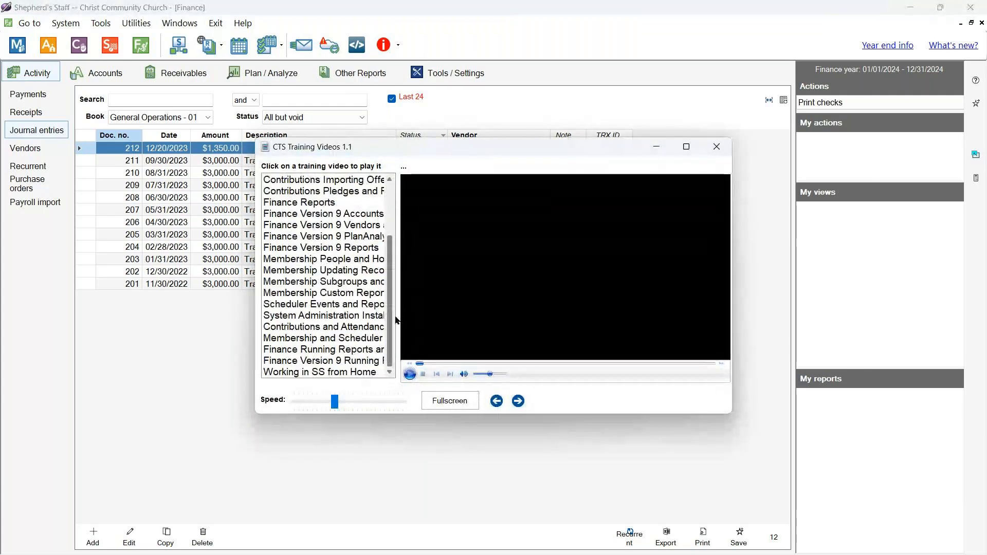
pyautogui.scroll(3, 393, 235)
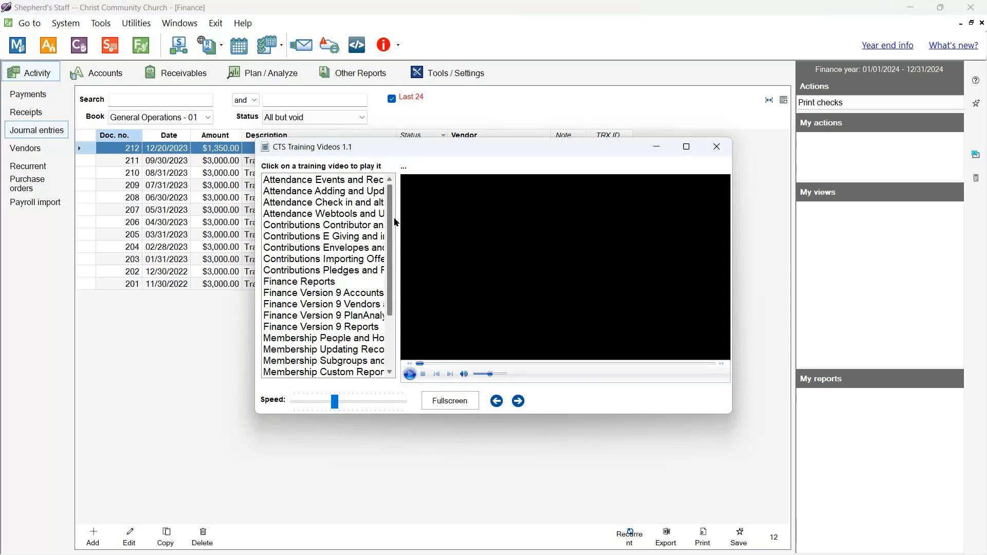
pyautogui.click(362, 180)
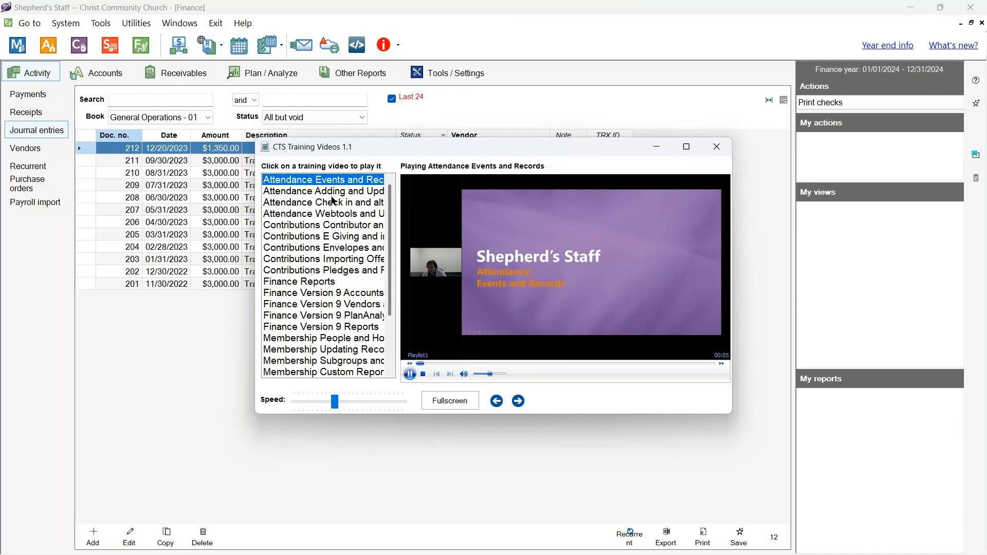
pyautogui.click(321, 224)
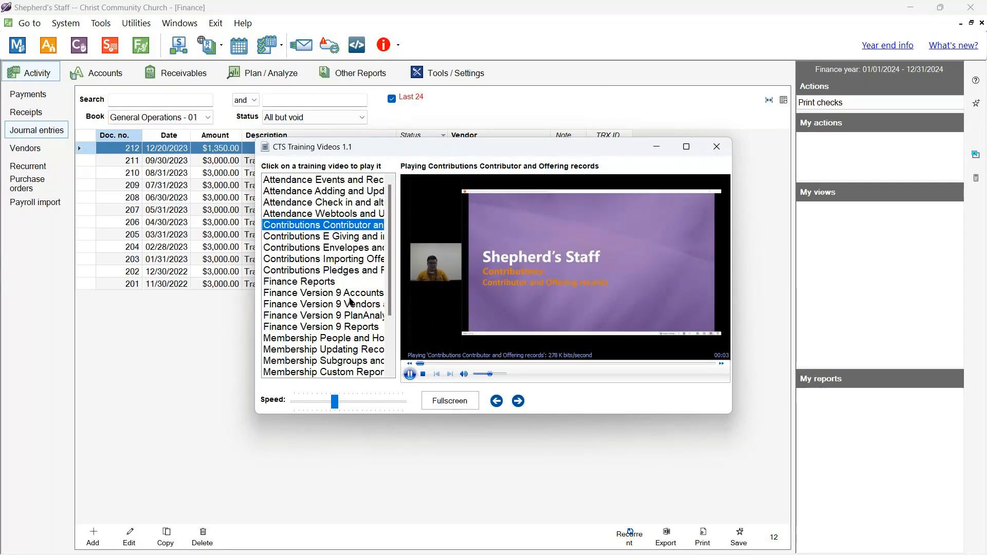
pyautogui.click(718, 152)
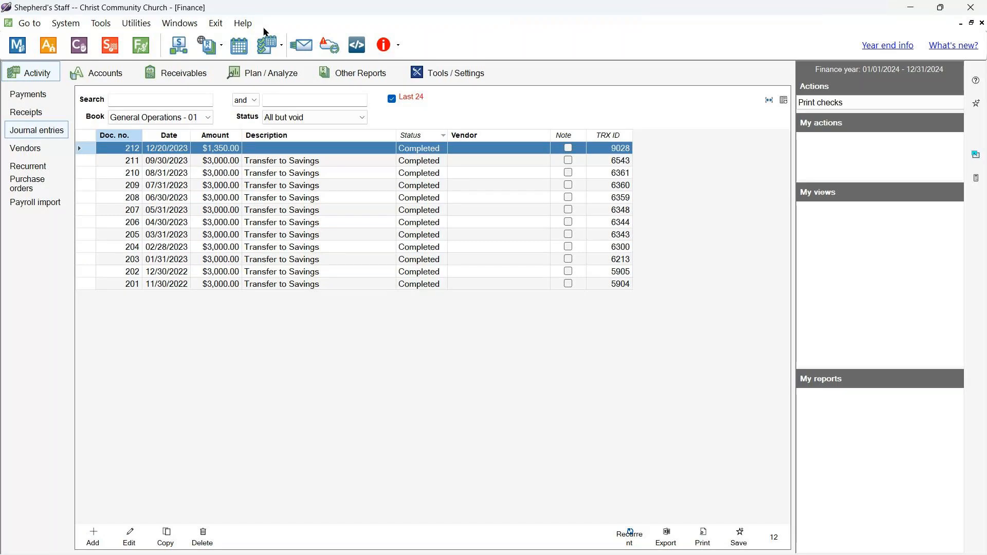
pyautogui.click(243, 23)
# - Open the online help center from Help, maximize it, and search for 'debits'
pyautogui.moveTo(269, 57)
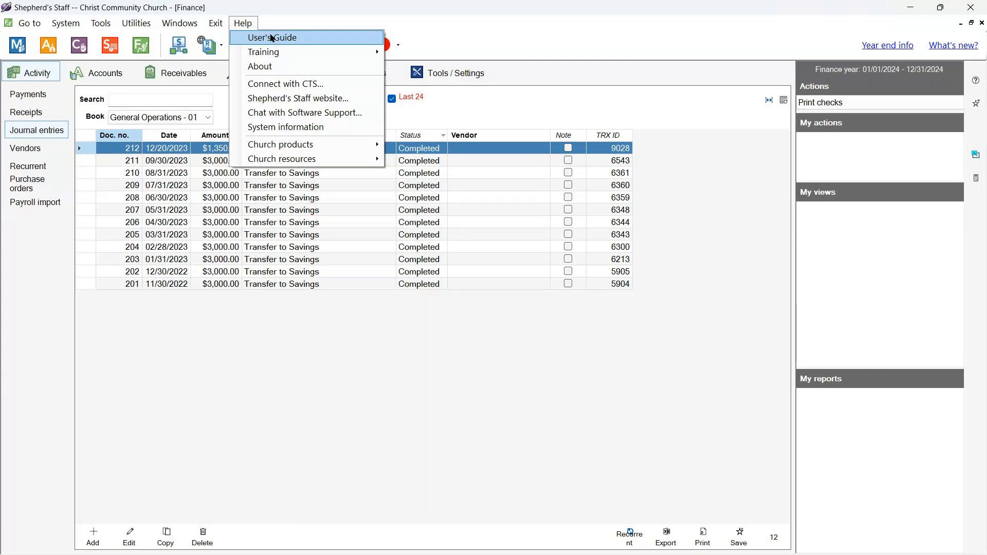
pyautogui.click(320, 37)
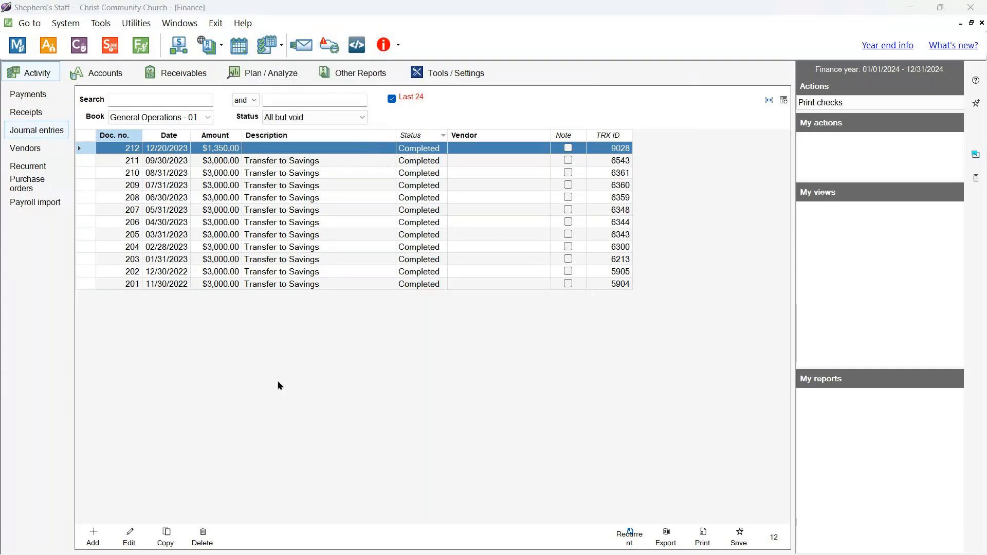
pyautogui.moveTo(0, 156); pyautogui.dragTo(679, 50)
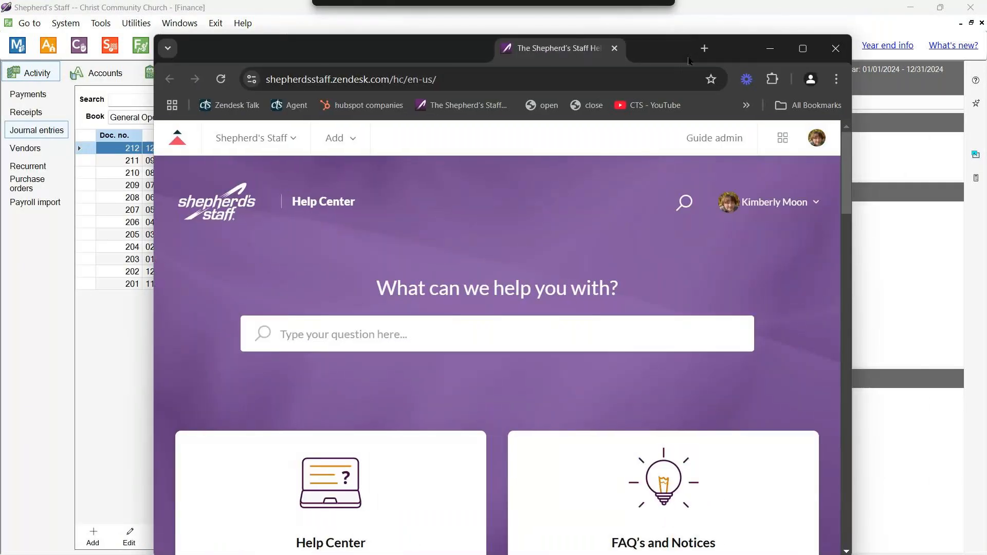
pyautogui.doubleClick(727, 57)
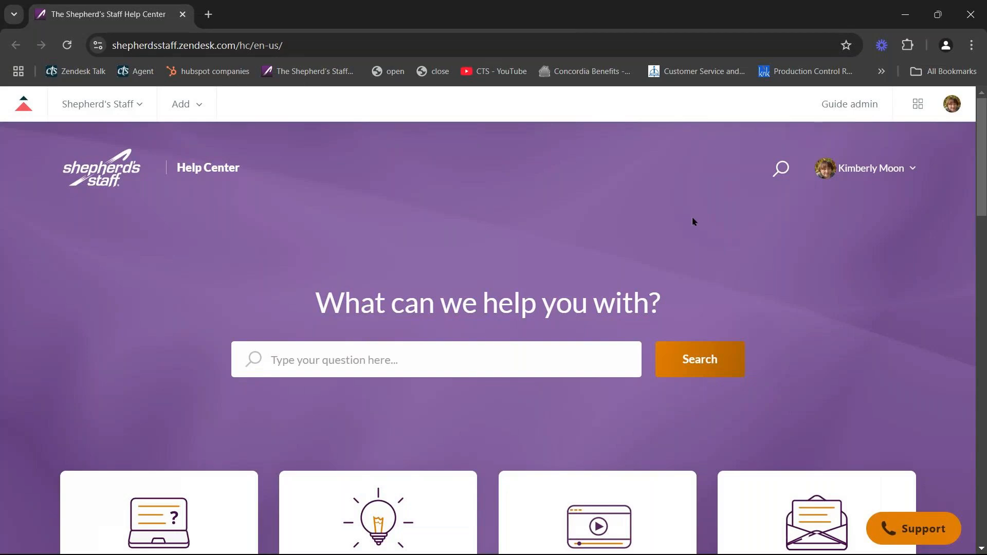
pyautogui.click(458, 361)
pyautogui.write('debits')
pyautogui.press('Return')
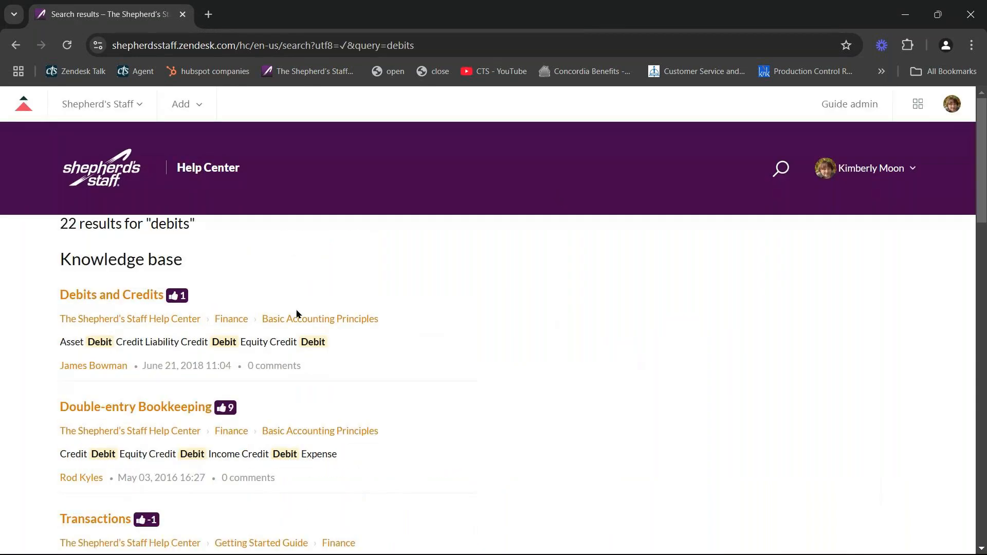
# - Open the Debits and Credits article, scroll to its chart, and highlight Debit for Expense increases
pyautogui.click(111, 294)
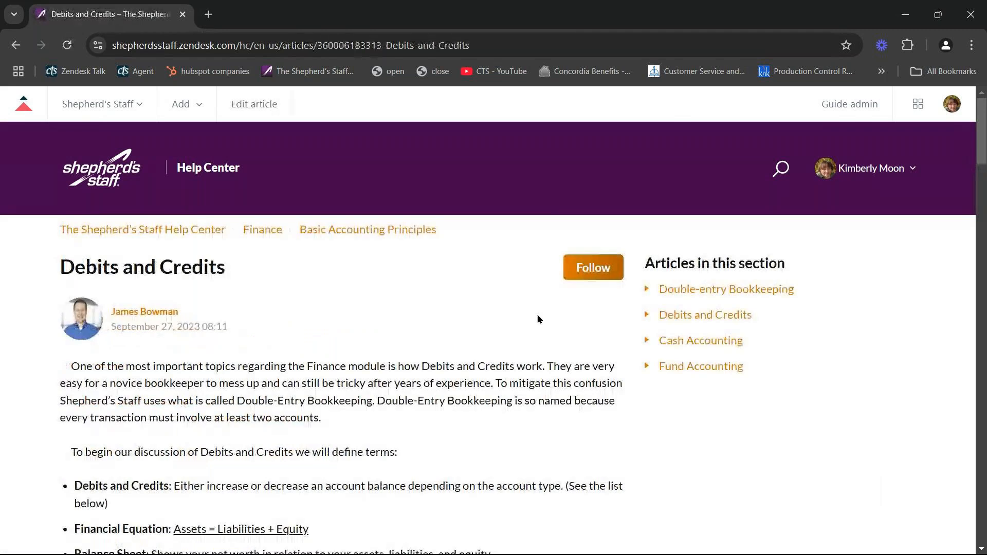
pyautogui.scroll(-10, 534, 316)
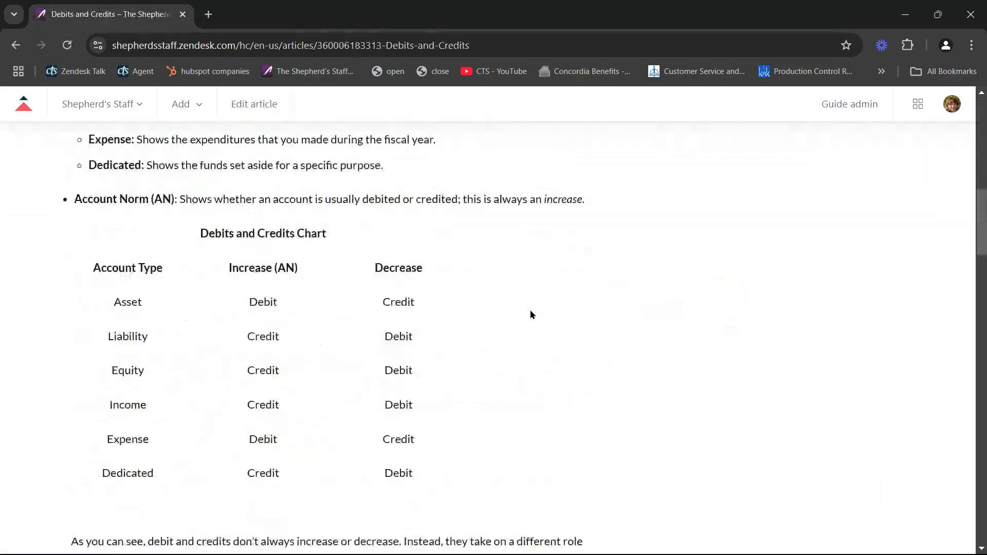
pyautogui.scroll(-1, 531, 314)
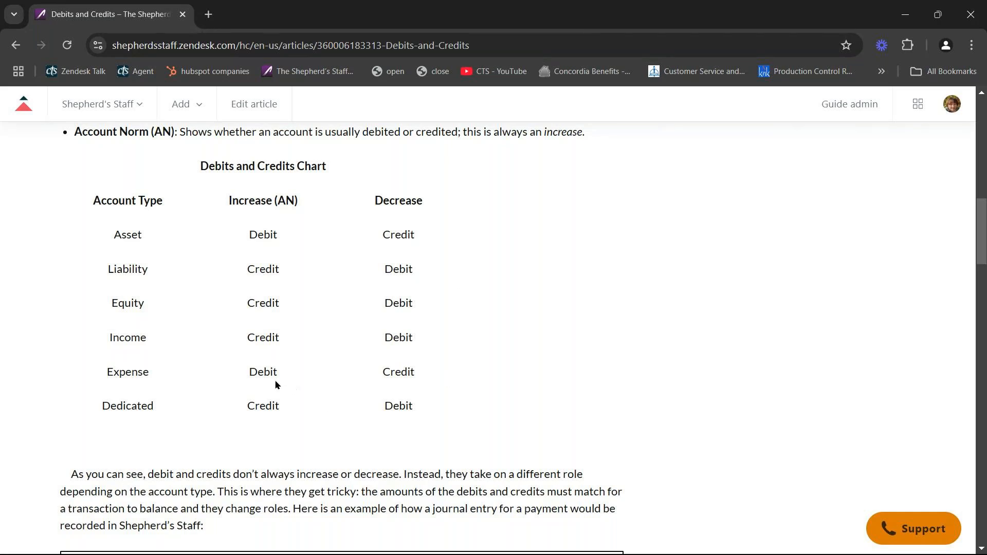
pyautogui.moveTo(252, 379); pyautogui.dragTo(282, 378)
# - Highlight Credit as the Income increase rule, clear it, and switch back to Shepherd's Staff
pyautogui.click(296, 385)
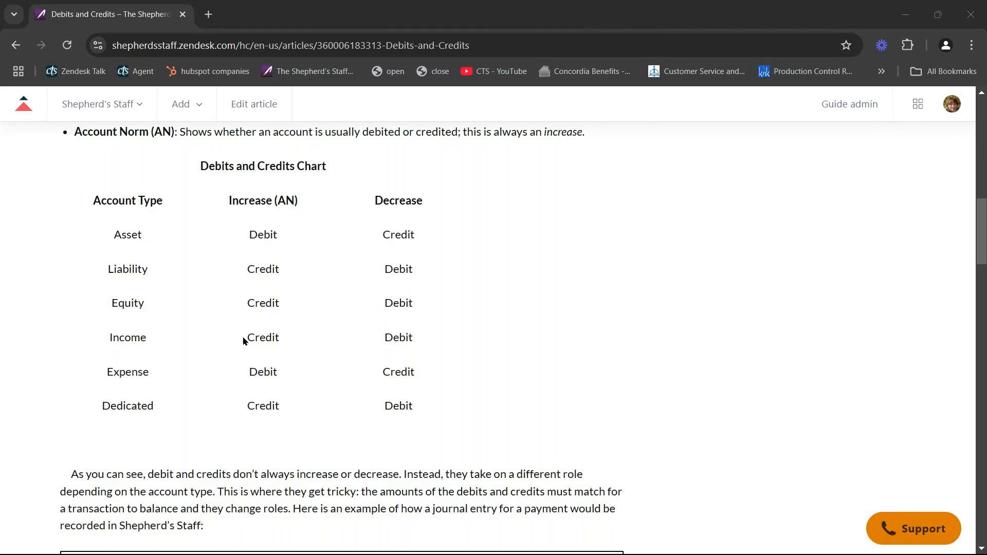
pyautogui.moveTo(244, 340); pyautogui.dragTo(293, 344)
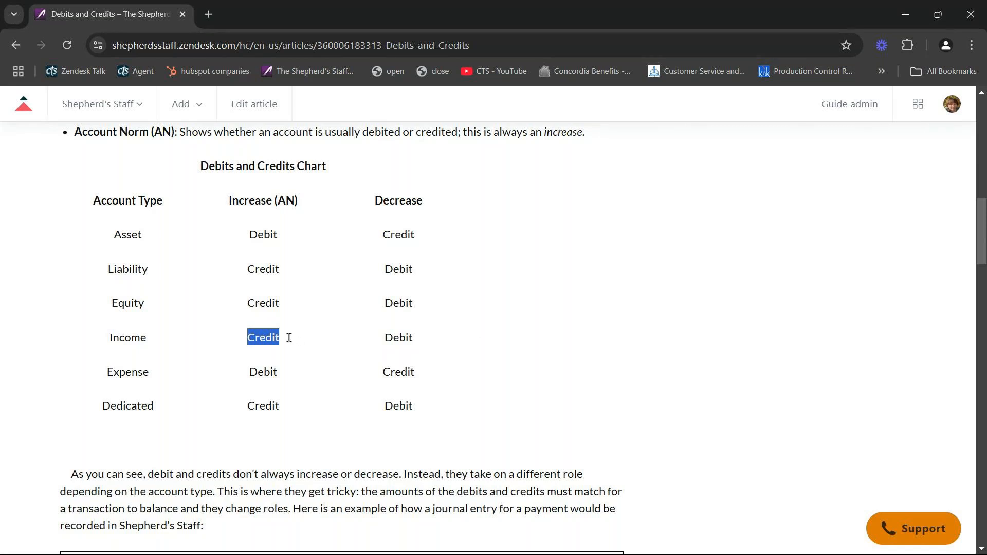
pyautogui.click(487, 330)
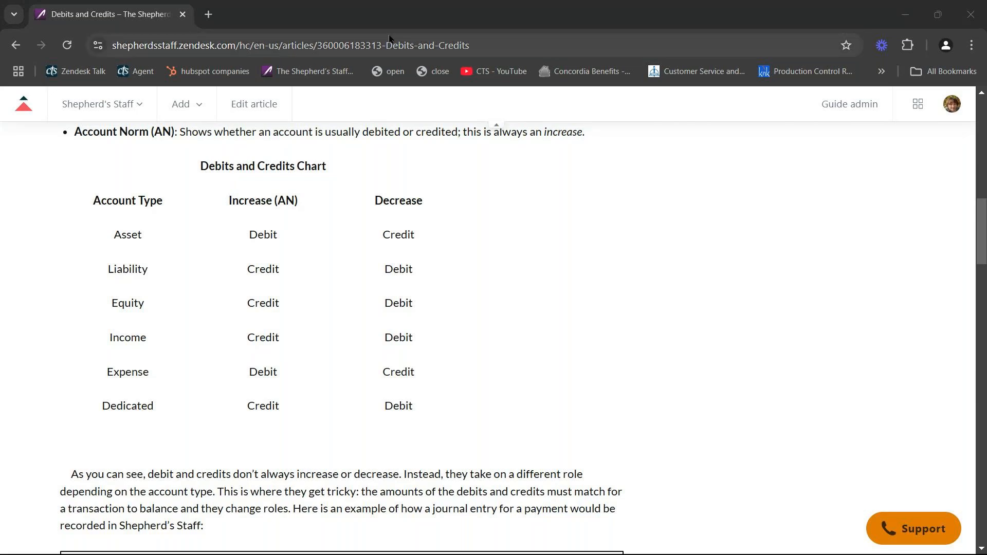
pyautogui.click(403, 21)
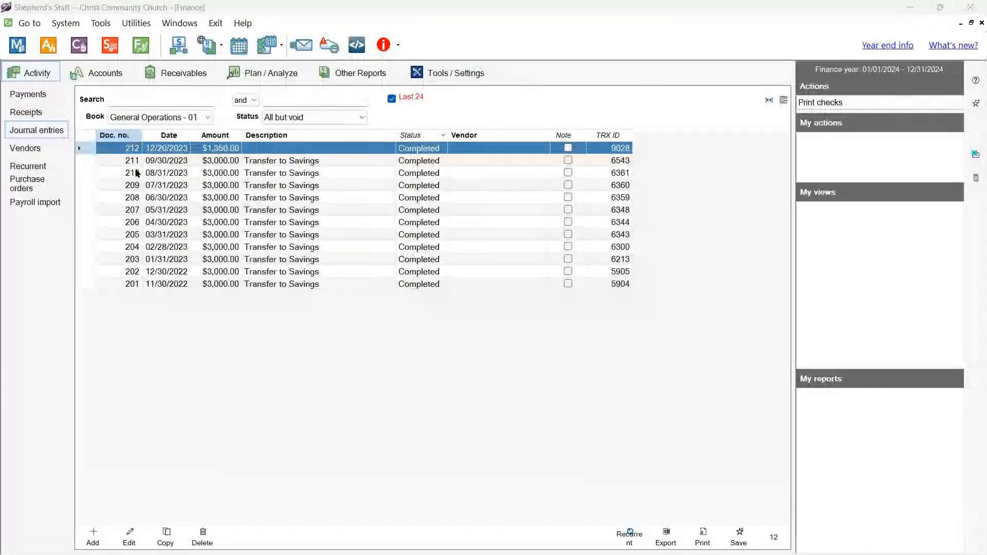
# - Open and dismiss the Help menu, then start a new journal entry from the list
pyautogui.click(244, 23)
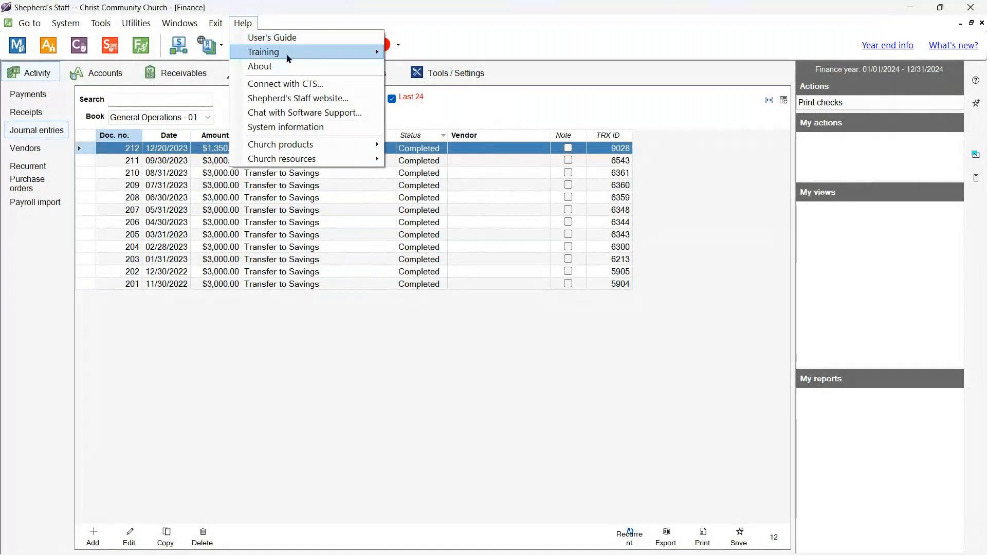
pyautogui.click(400, 378)
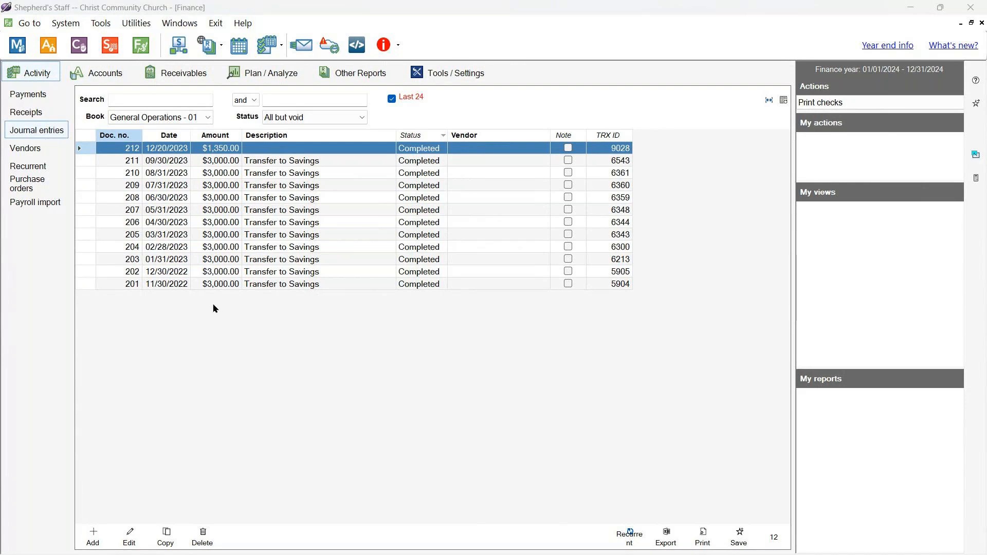
pyautogui.click(97, 539)
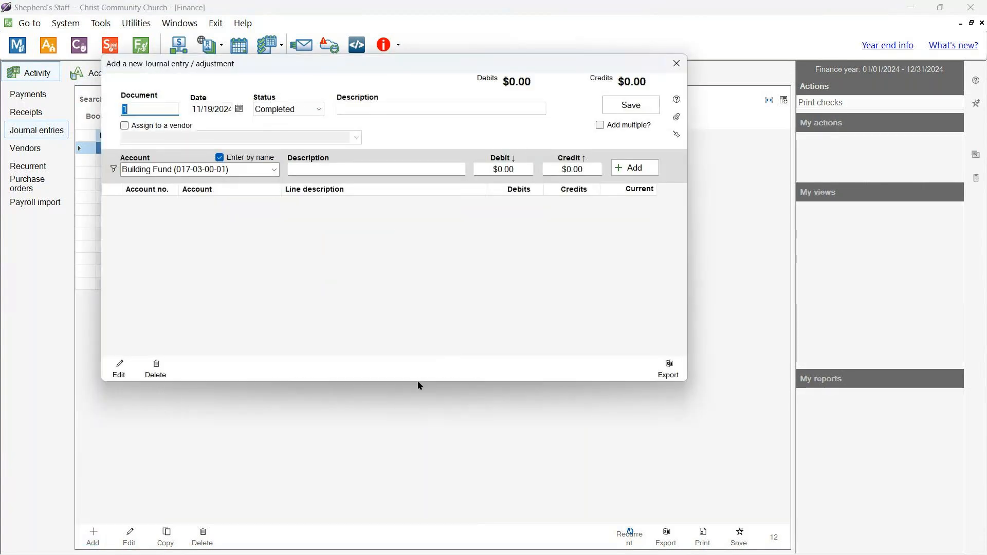
# - Move the new entry window to reveal the journal list and browse the line's account list
pyautogui.click(437, 317)
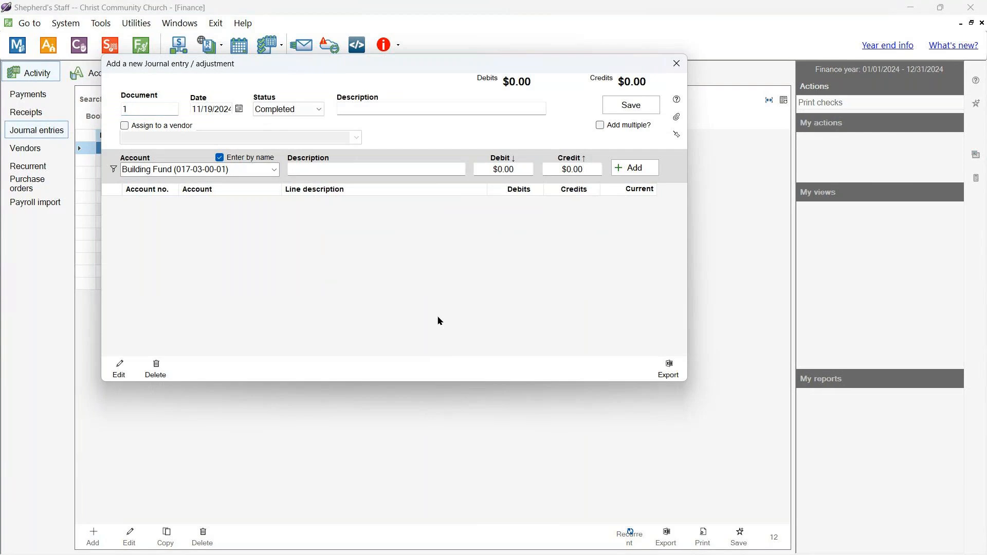
pyautogui.moveTo(415, 61); pyautogui.dragTo(485, 148)
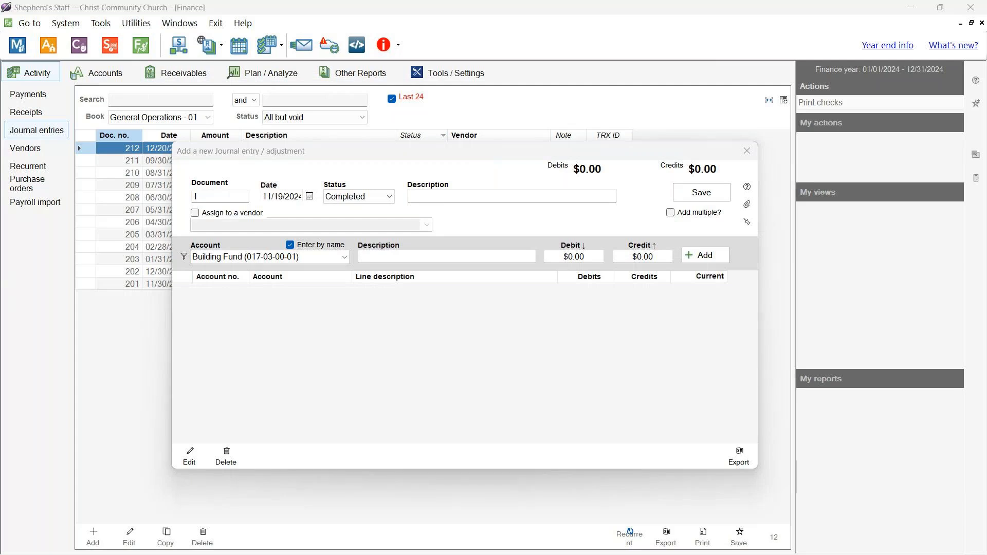
pyautogui.click(433, 192)
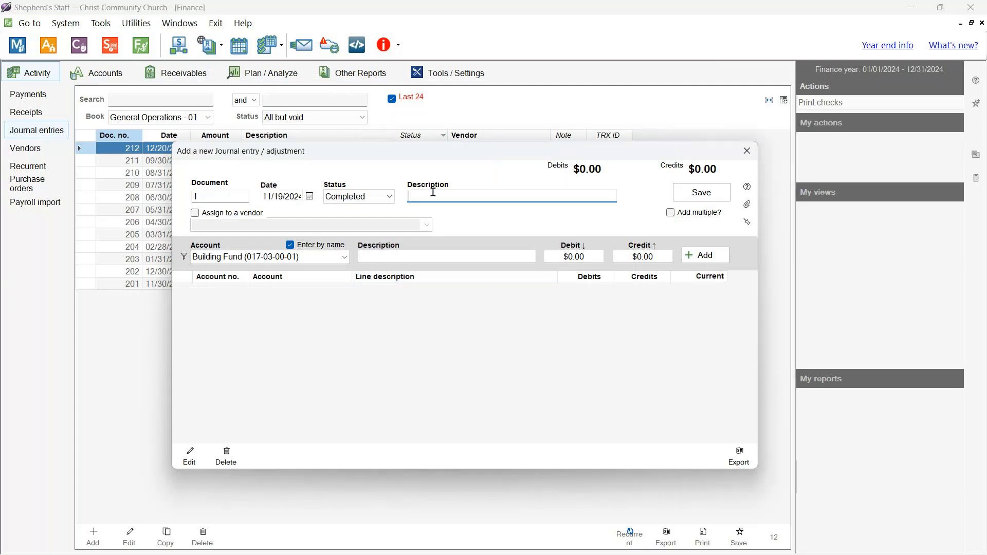
pyautogui.click(344, 257)
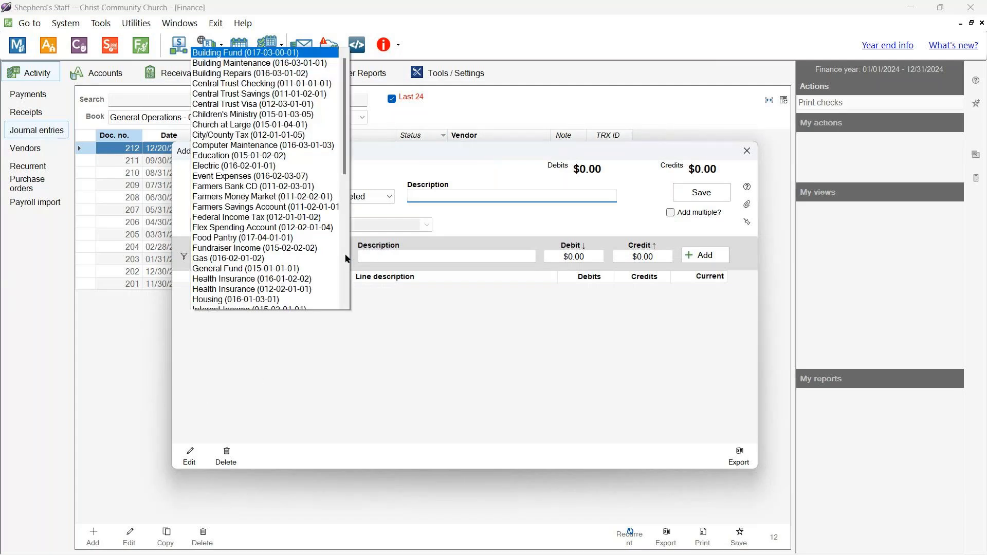
pyautogui.click(370, 351)
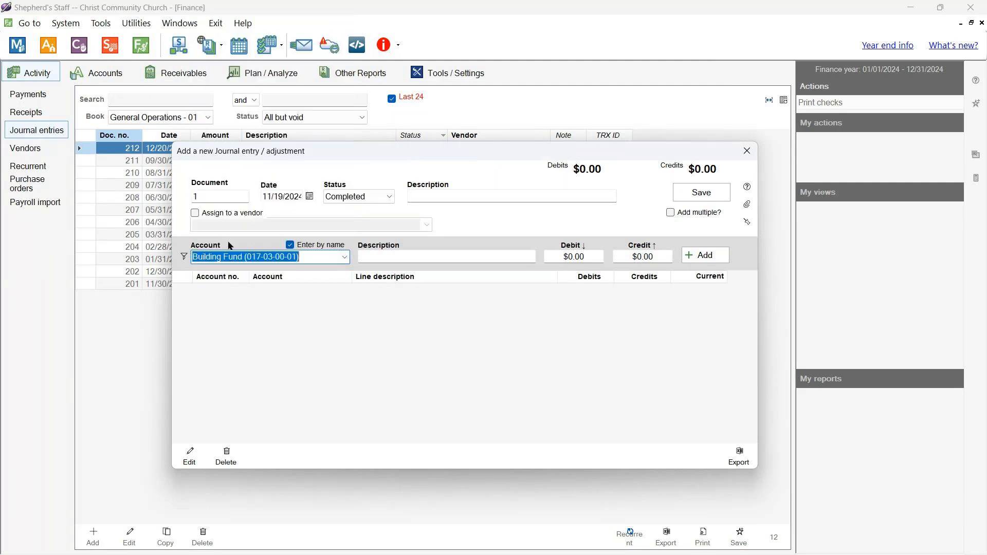
# - Set the account-type filter to Income only and reopen the filtered account list
pyautogui.click(184, 257)
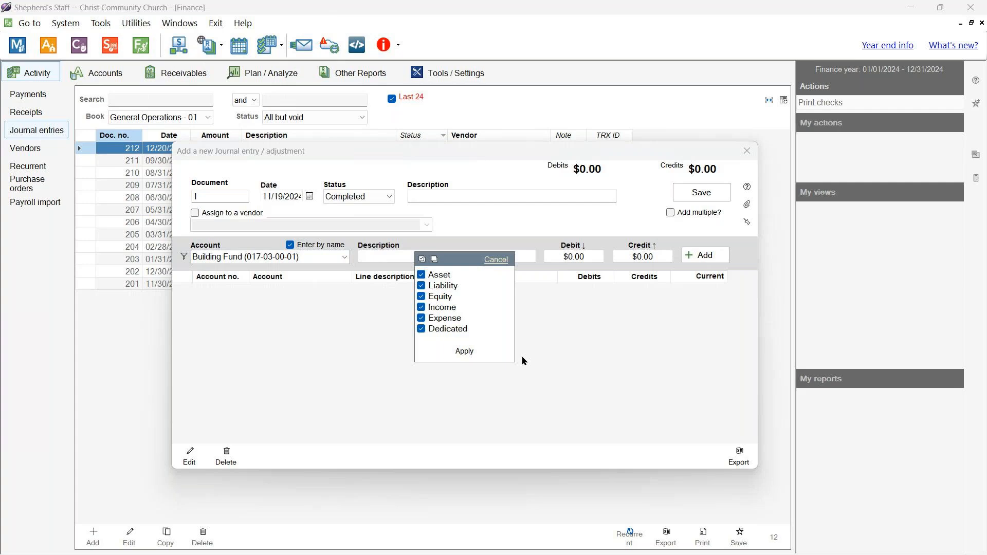
pyautogui.click(434, 259)
pyautogui.click(422, 308)
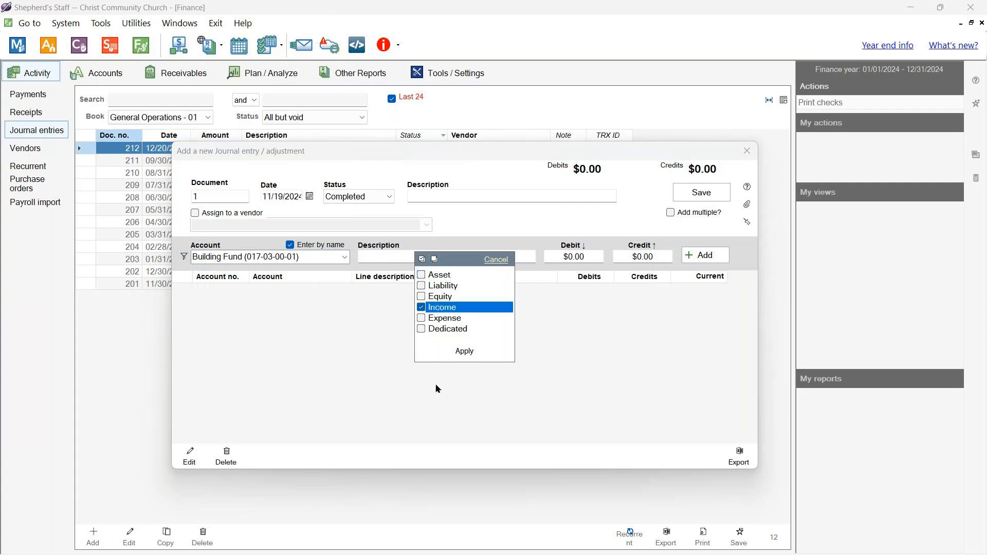
pyautogui.click(464, 352)
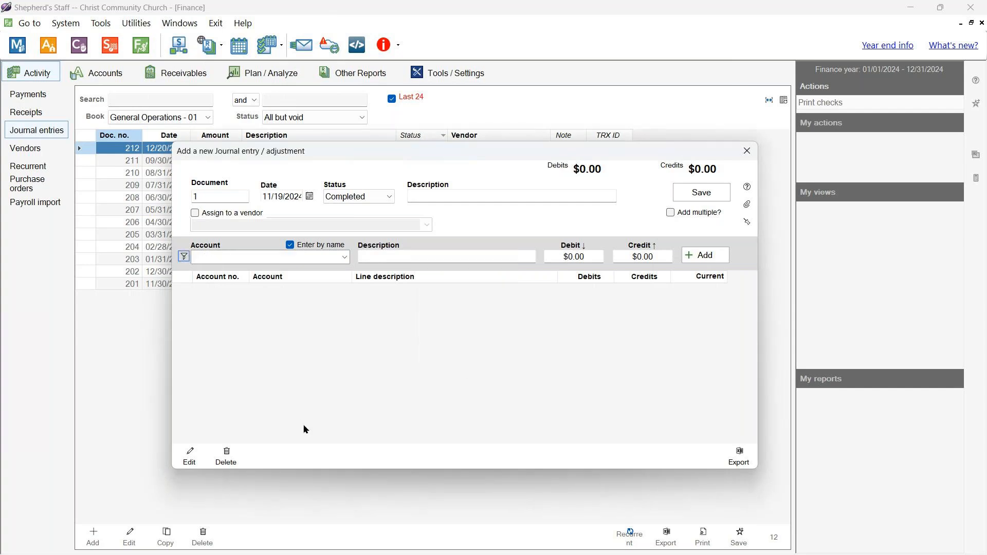
pyautogui.click(344, 258)
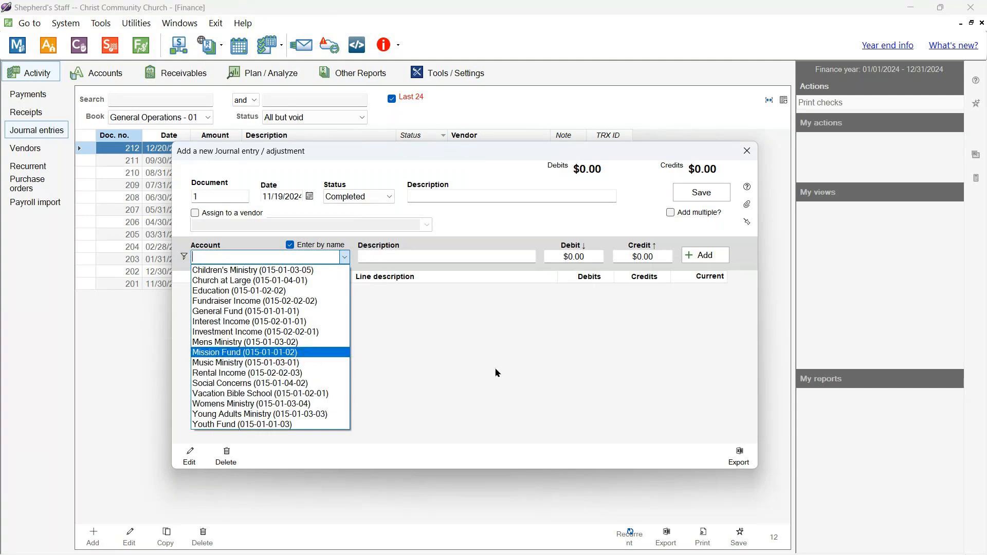
# - Add a $100.00 debit line charged to General Fund (015-01-01-01)
pyautogui.click(257, 311)
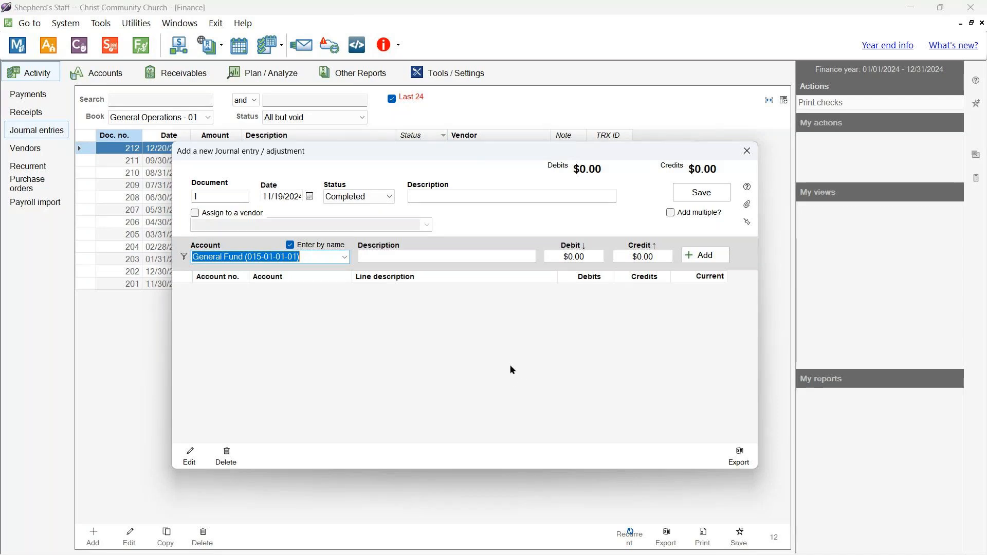
pyautogui.click(557, 258)
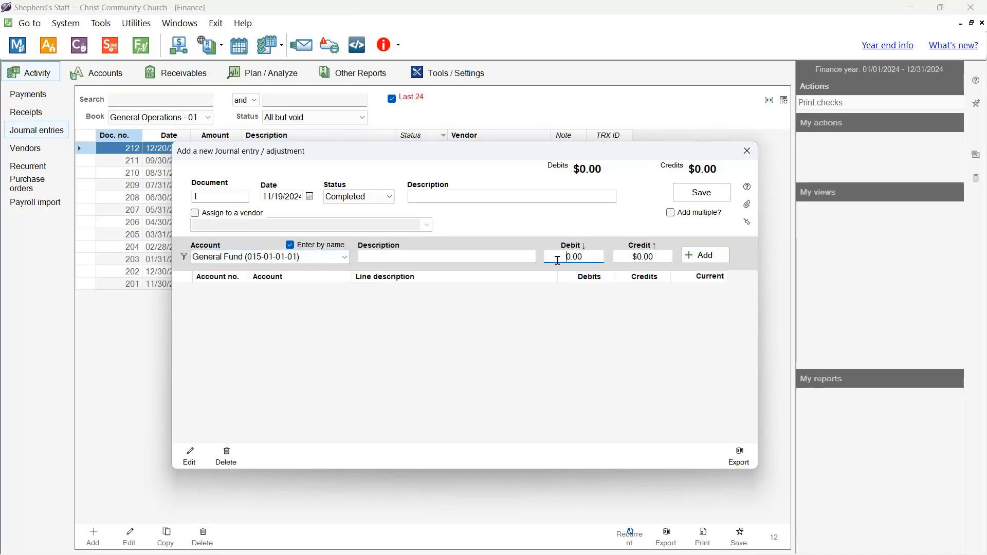
pyautogui.doubleClick(558, 259)
pyautogui.write('100')
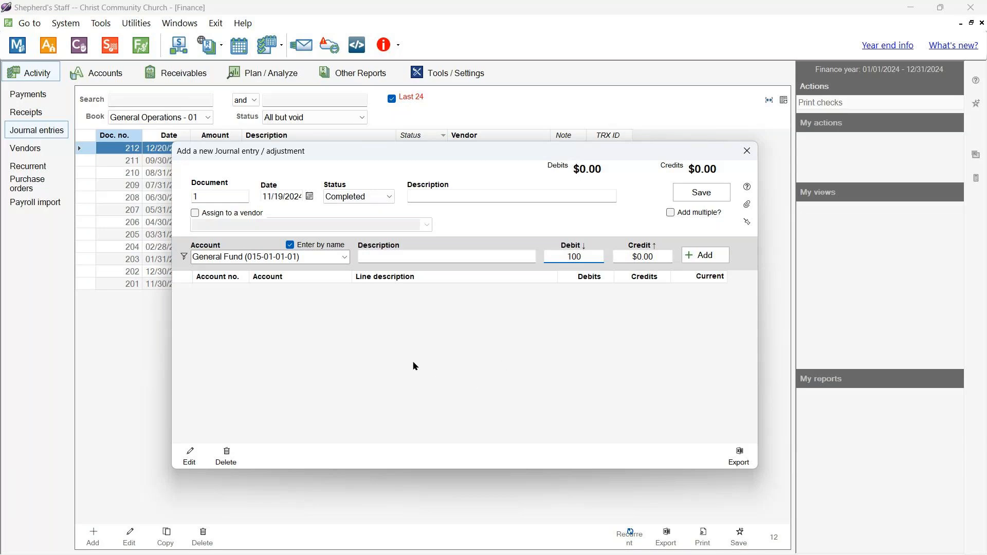
pyautogui.click(303, 312)
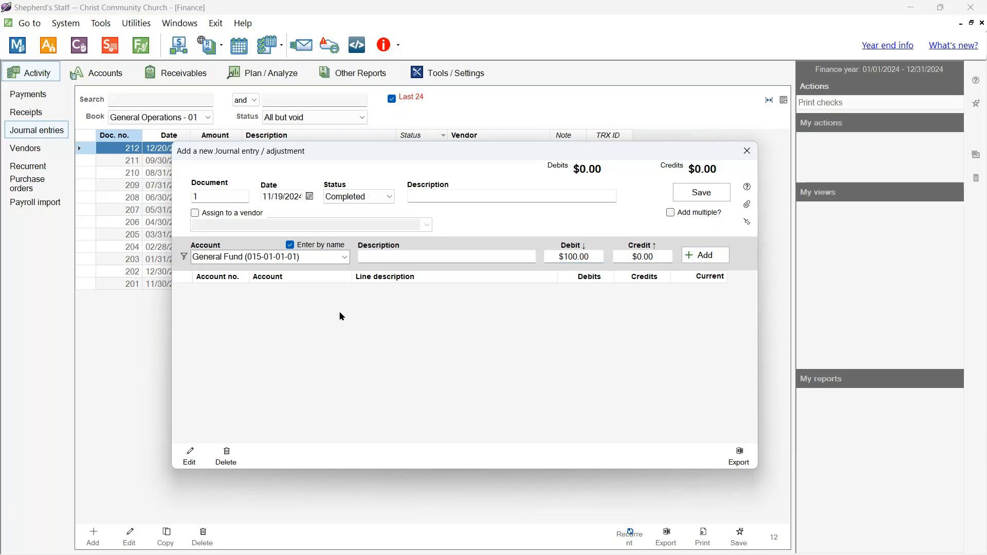
pyautogui.click(705, 255)
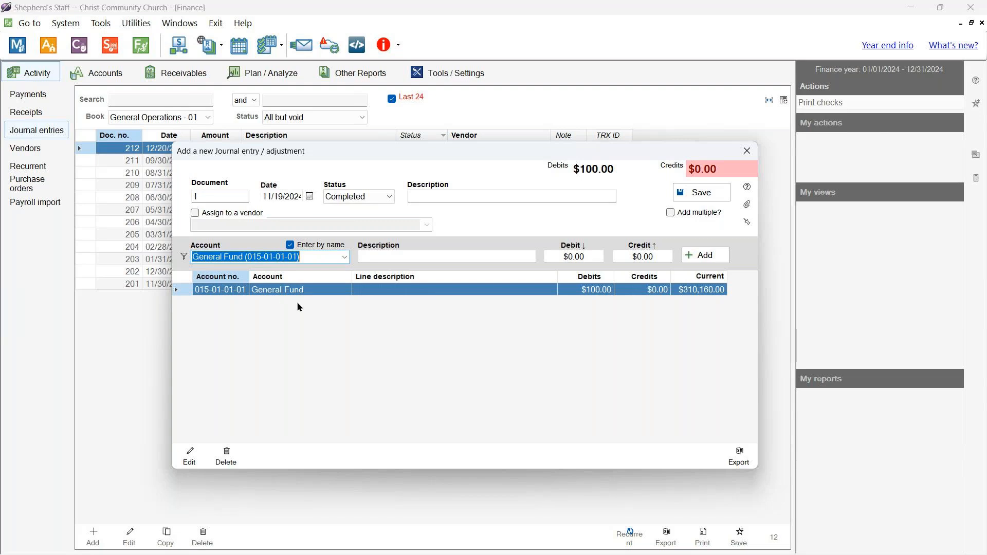
# - Add a $100.00 credit line to Music Ministry (015-01-03-01), balancing the entry
pyautogui.click(345, 257)
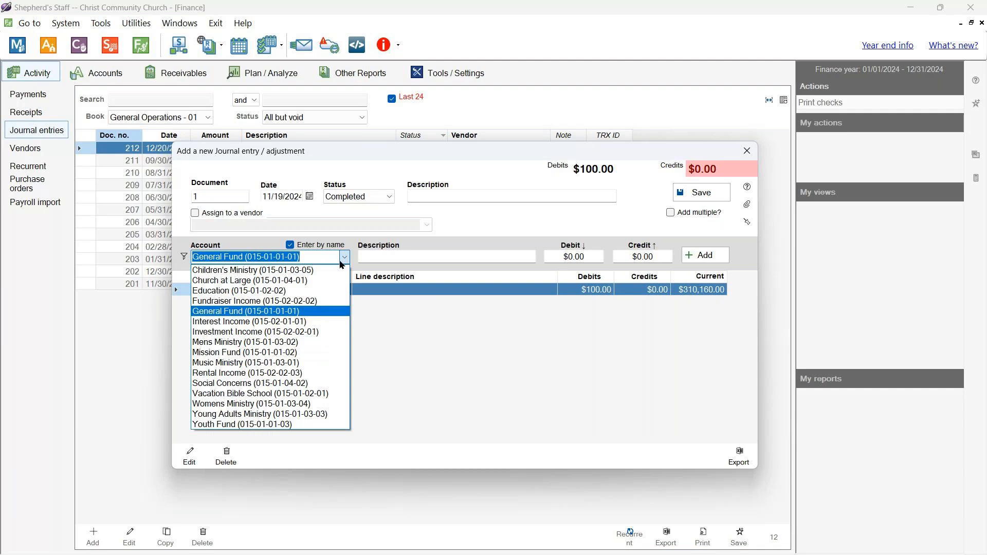
pyautogui.click(305, 363)
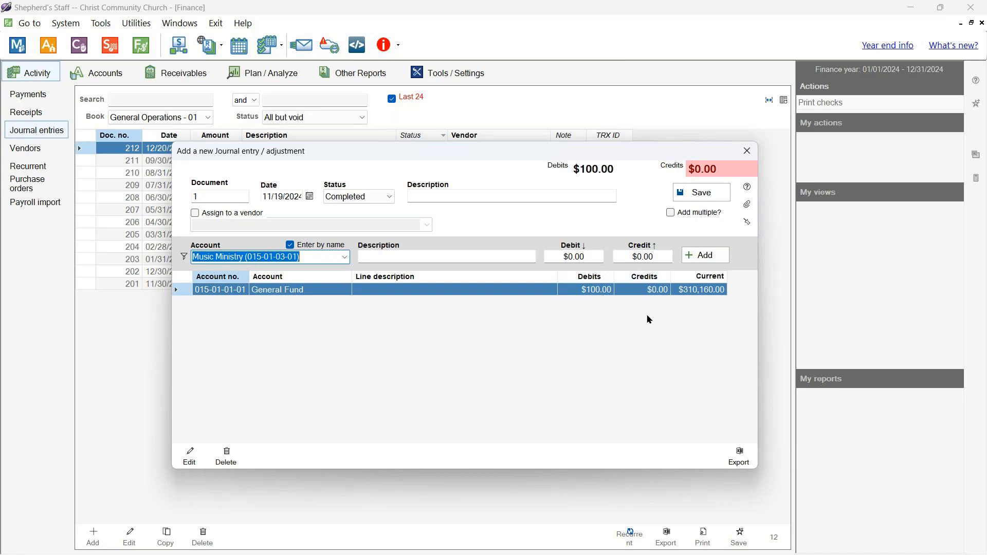
pyautogui.click(625, 255)
pyautogui.write('100')
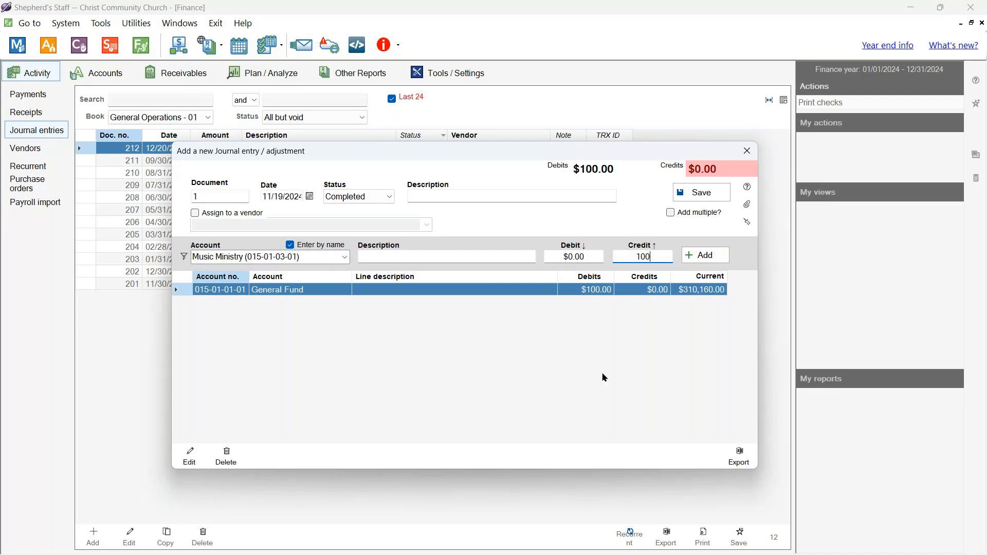
pyautogui.click(708, 257)
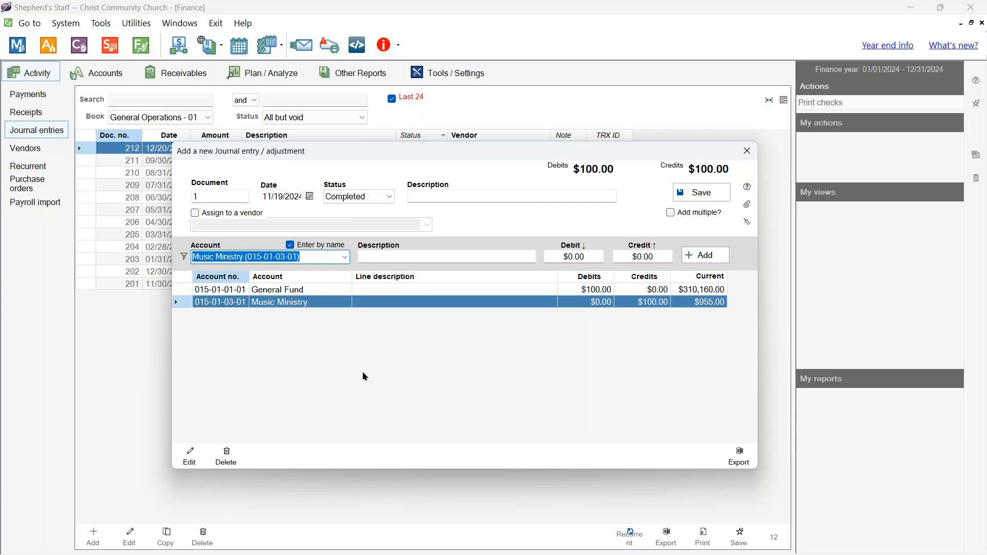
pyautogui.click(341, 364)
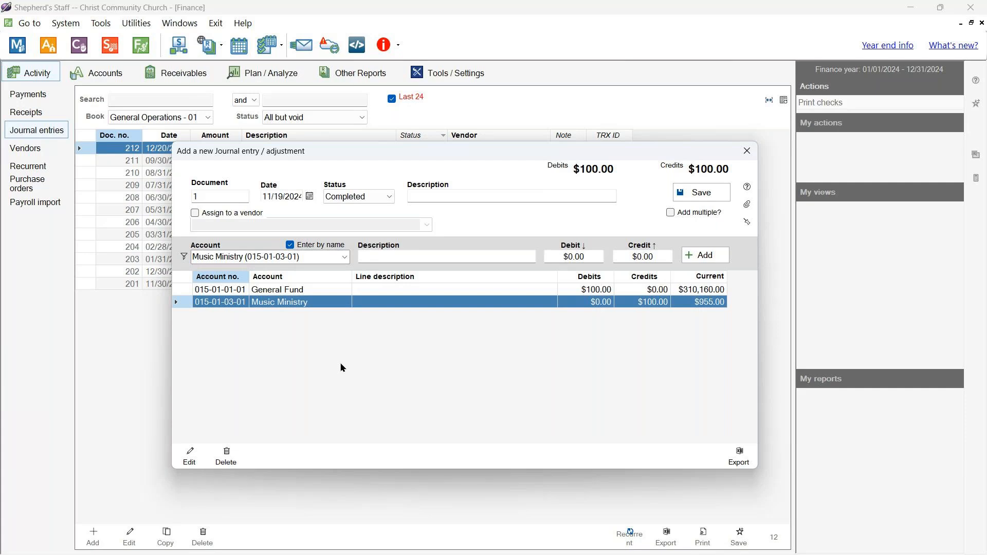
# - Describe the entry as 'Correcting income - 100 should have been music instead of general' and save it
pyautogui.click(496, 196)
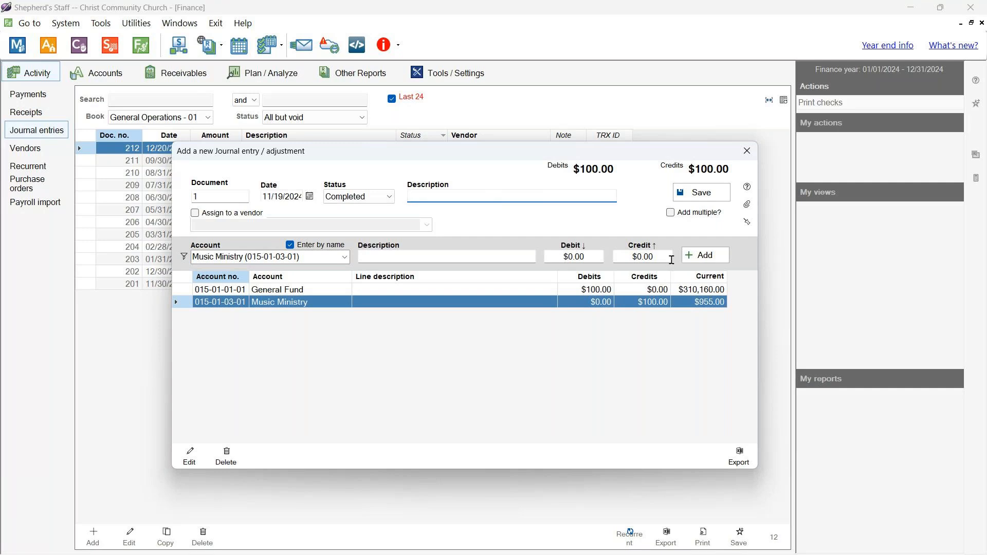
pyautogui.write('Correcting income - 100 should have been music instead')
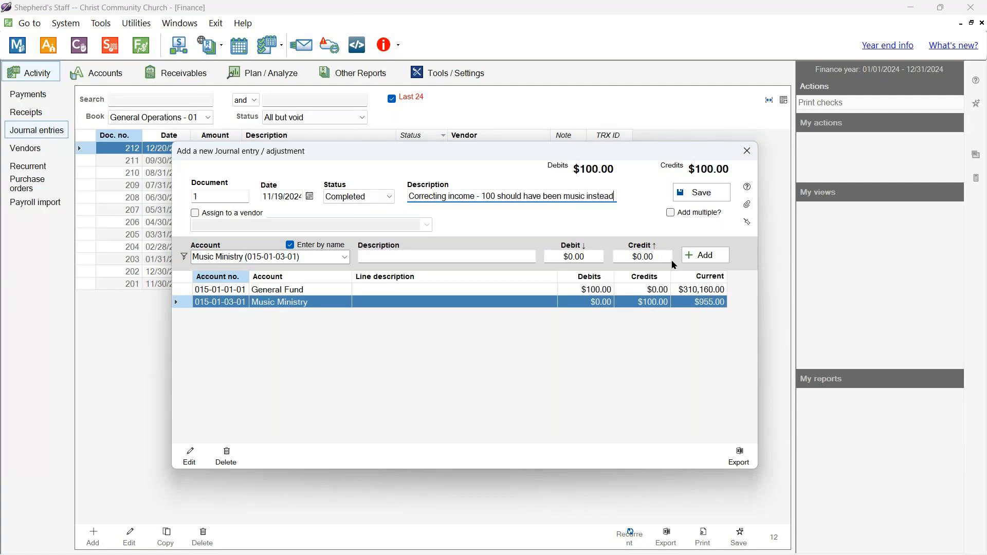
pyautogui.write(' of general')
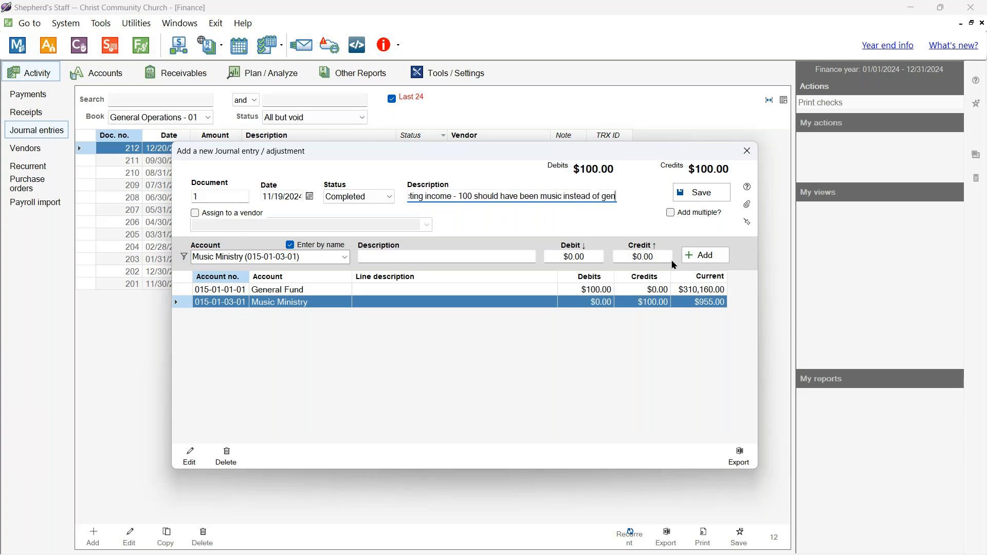
pyautogui.click(700, 192)
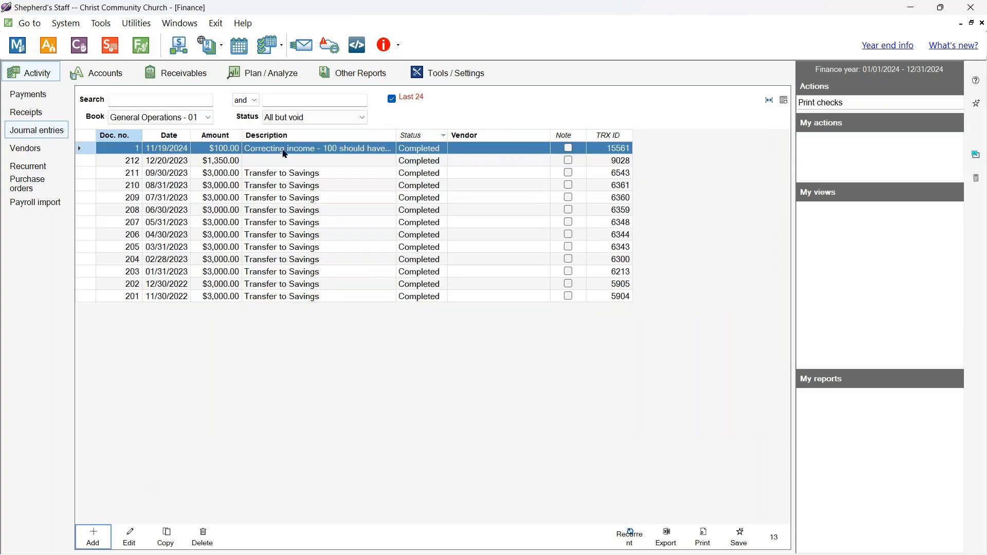
# - Drag the Description column border rightward to reveal longer entry descriptions
pyautogui.moveTo(394, 136); pyautogui.dragTo(467, 136)
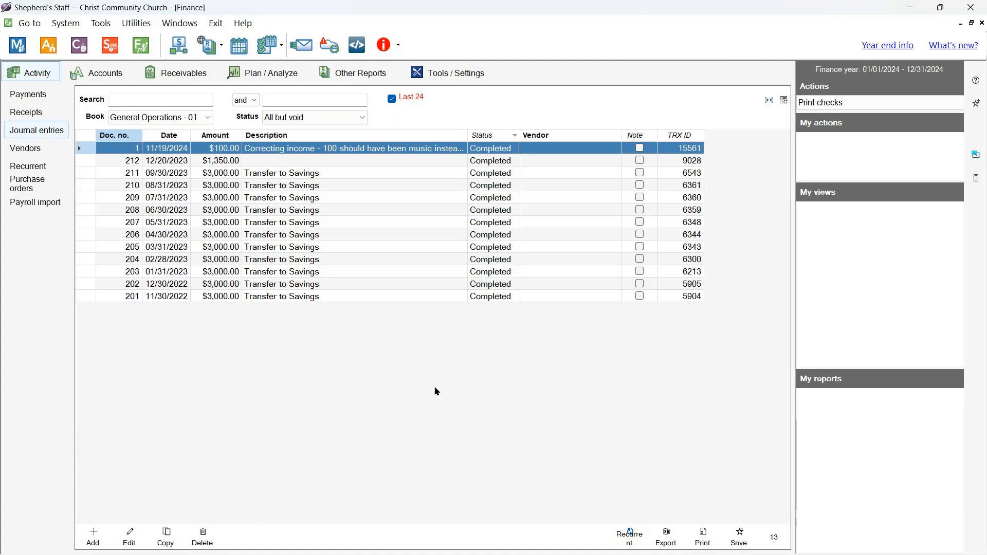
# - Create a new blank journal entry, document 2, dated 11/19/2024
pyautogui.click(91, 535)
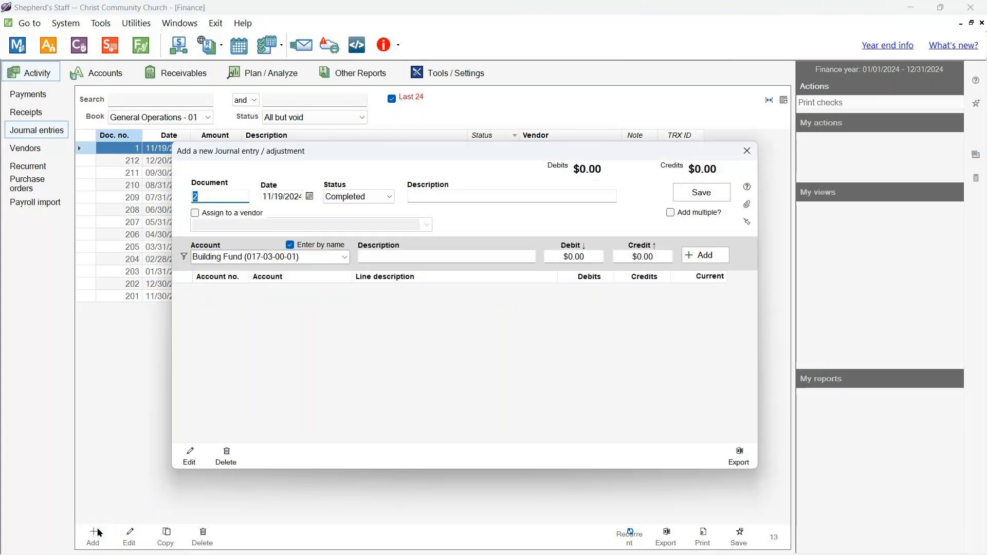
pyautogui.click(437, 365)
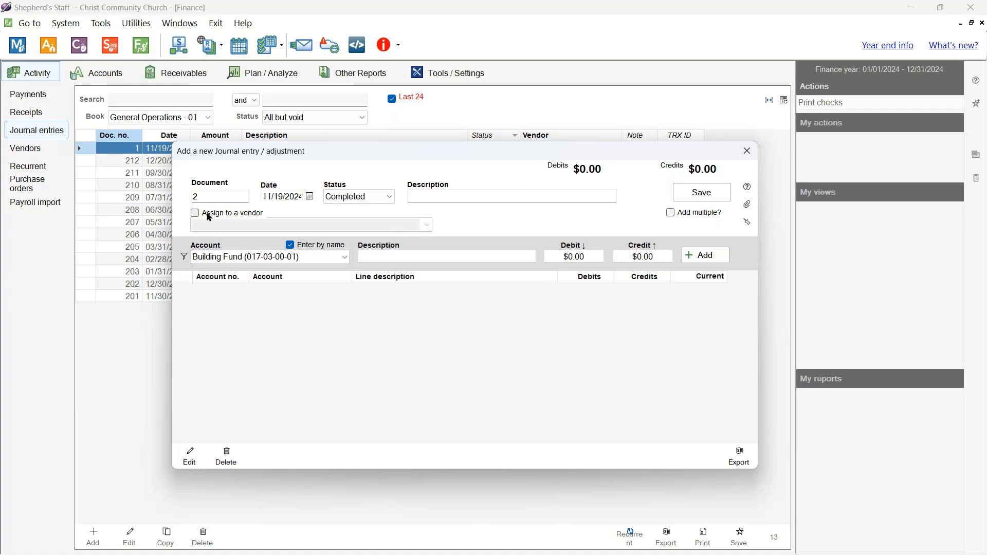
# - Describe the new journal entry as 'Transfer from checking to transfer account'
pyautogui.click(497, 198)
pyautogui.write('Tra')
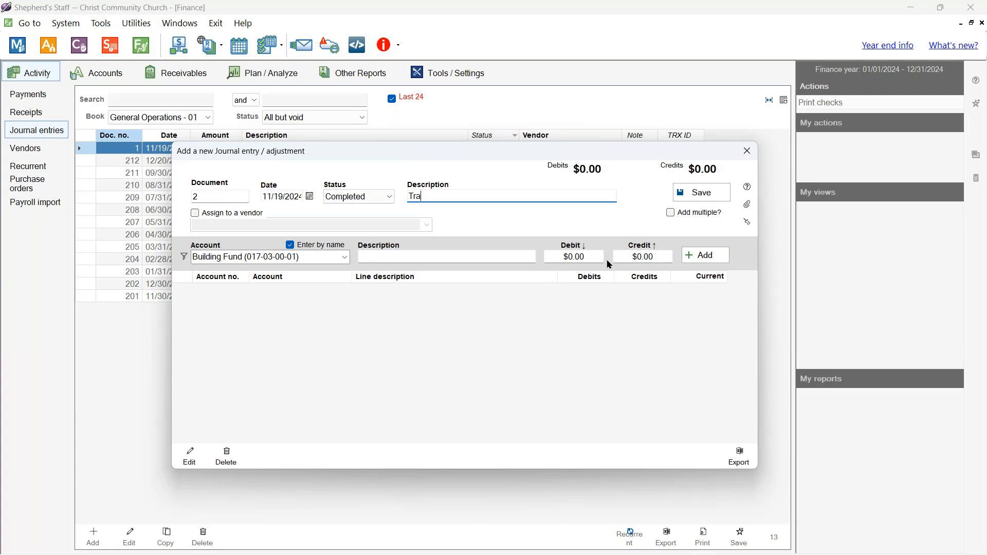
pyautogui.write('nsfer from checking to CD')
pyautogui.press('BackSpace')
pyautogui.press('BackSpace')
pyautogui.write('CD')
pyautogui.click(341, 259)
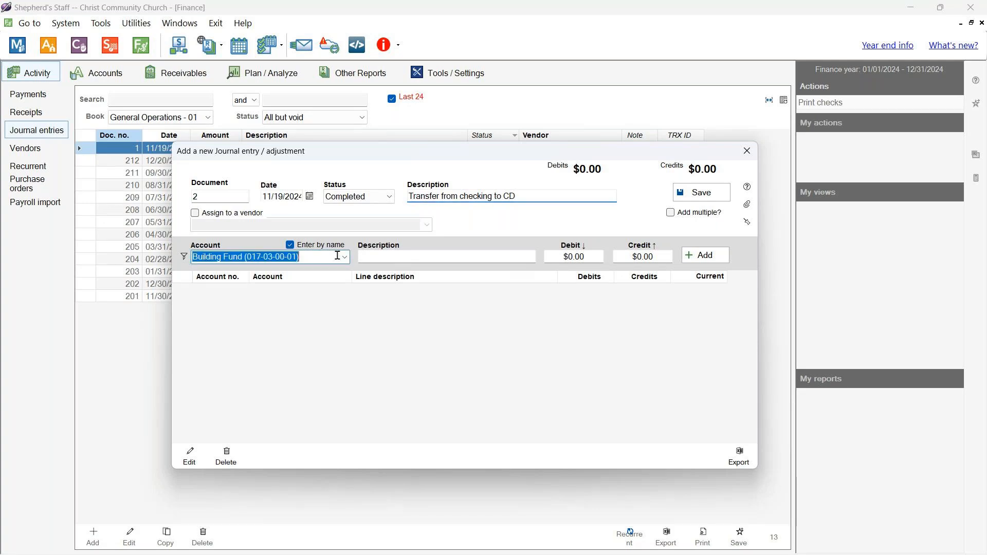
pyautogui.click(344, 261)
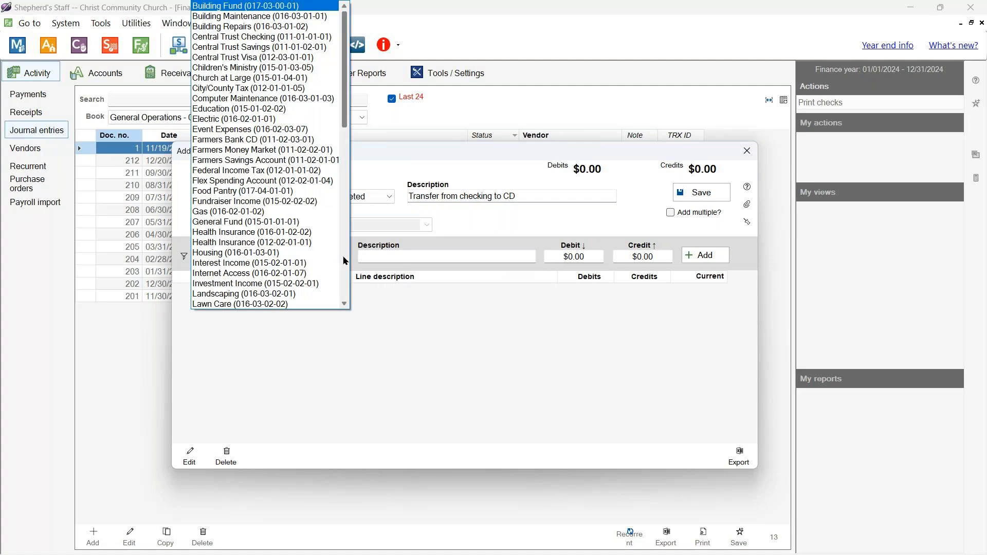
pyautogui.click(344, 260)
pyautogui.click(516, 196)
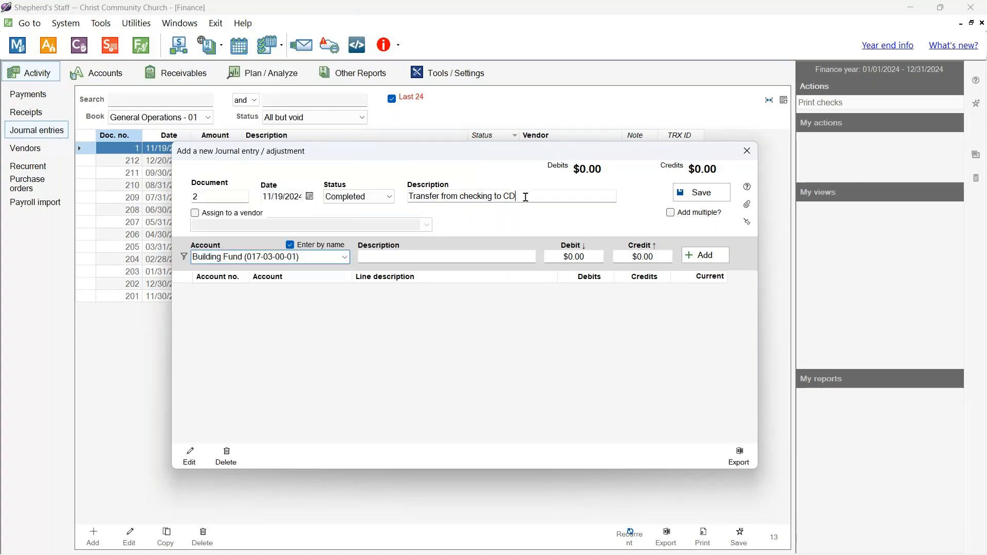
pyautogui.press('BackSpace')
pyautogui.press('BackSpace')
pyautogui.write('tra')
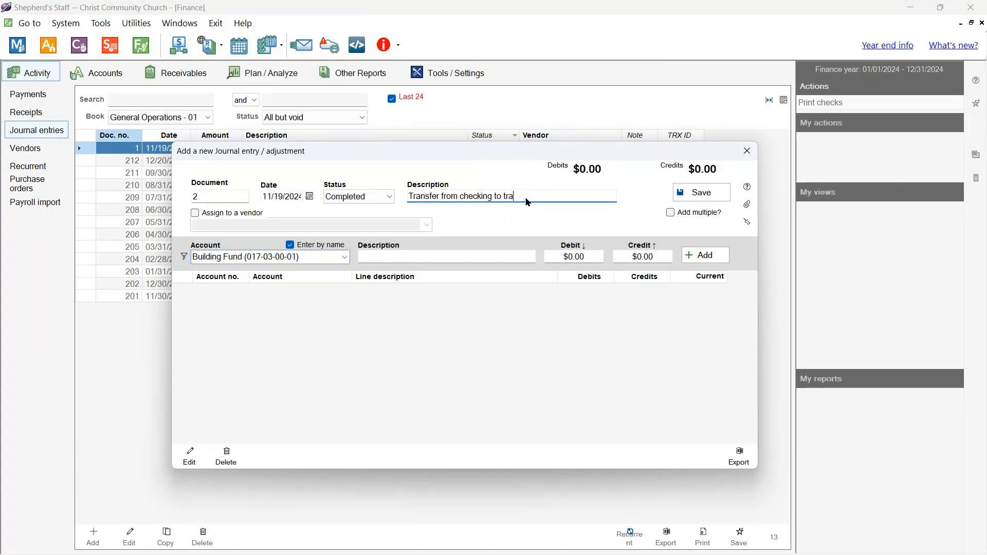
pyautogui.write('nsfer account')
# - Choose 011-01-01-01 Central Trust Checking by number and enter a 2000 credit
pyautogui.click(344, 260)
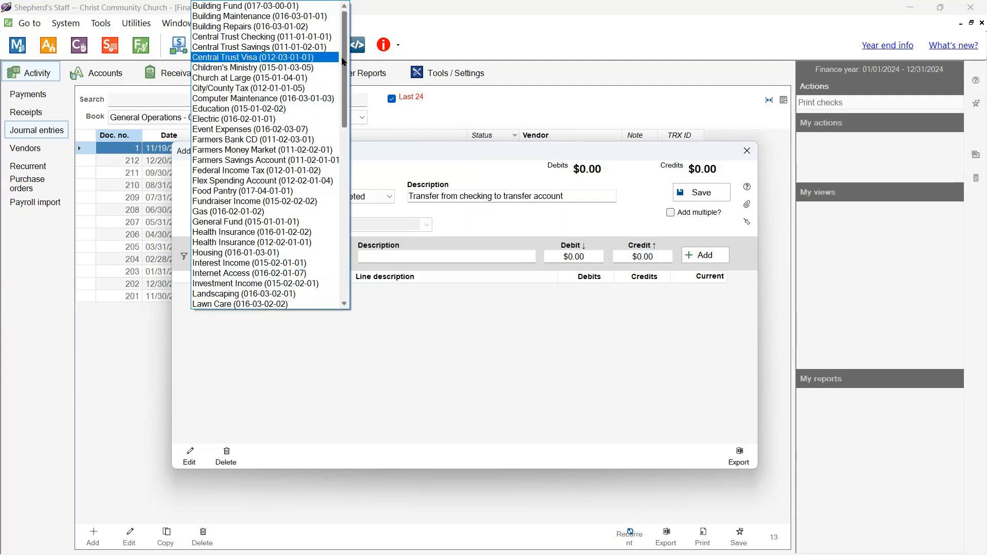
pyautogui.click(331, 384)
pyautogui.click(306, 246)
pyautogui.click(344, 257)
pyautogui.scroll(7, 300, 231)
pyautogui.scroll(8, 300, 230)
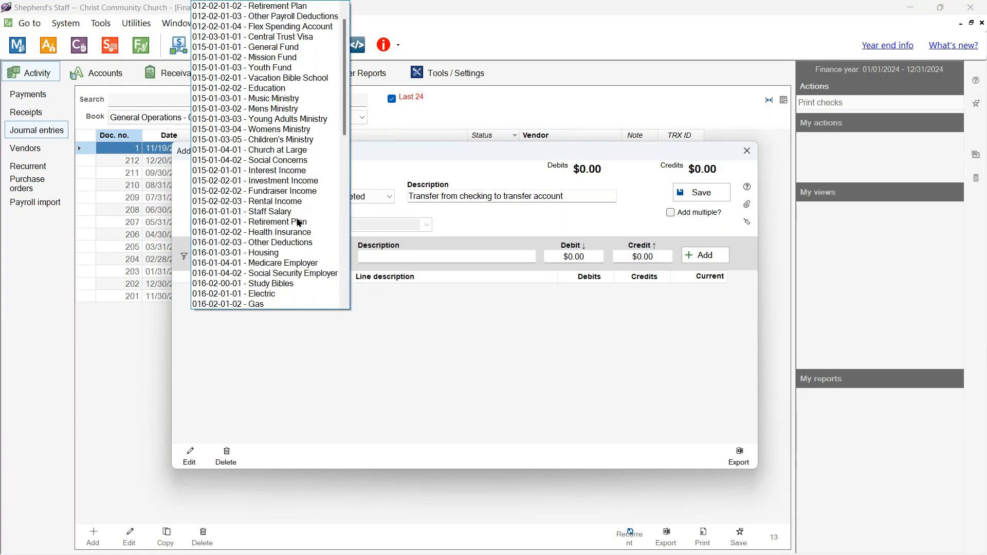
pyautogui.click(296, 10)
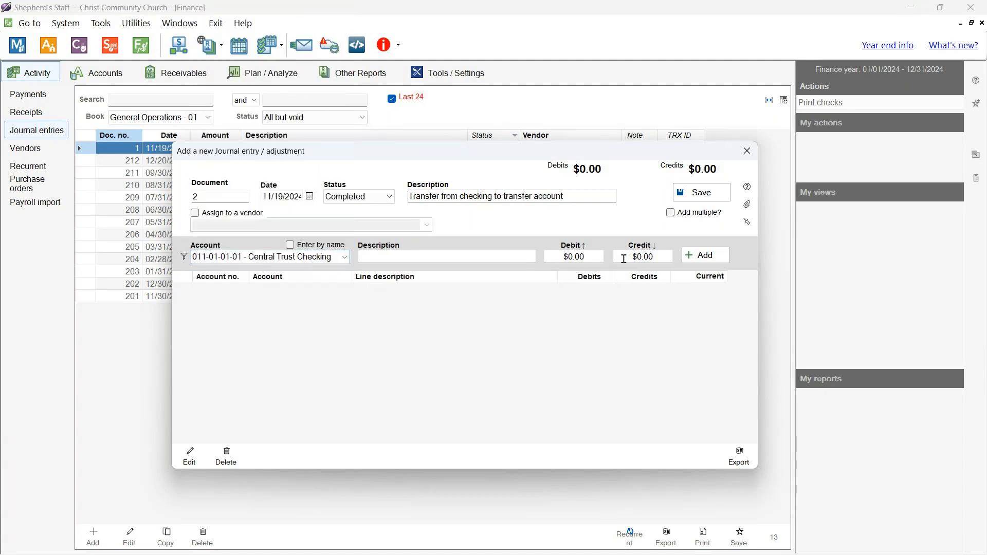
pyautogui.click(643, 256)
pyautogui.write('2000')
# - Add the $2,000 Central Trust Checking credit line and browse the account list
pyautogui.click(705, 257)
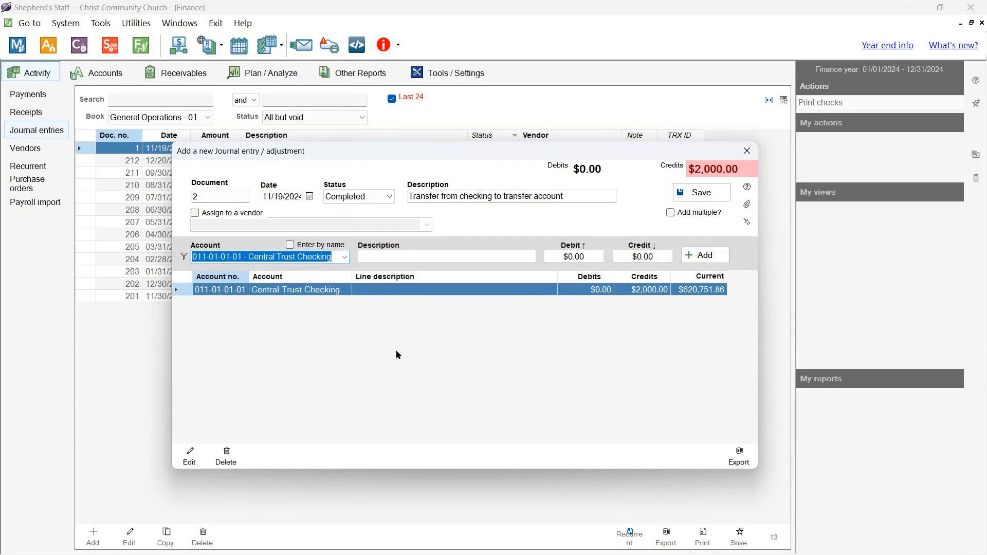
pyautogui.click(347, 258)
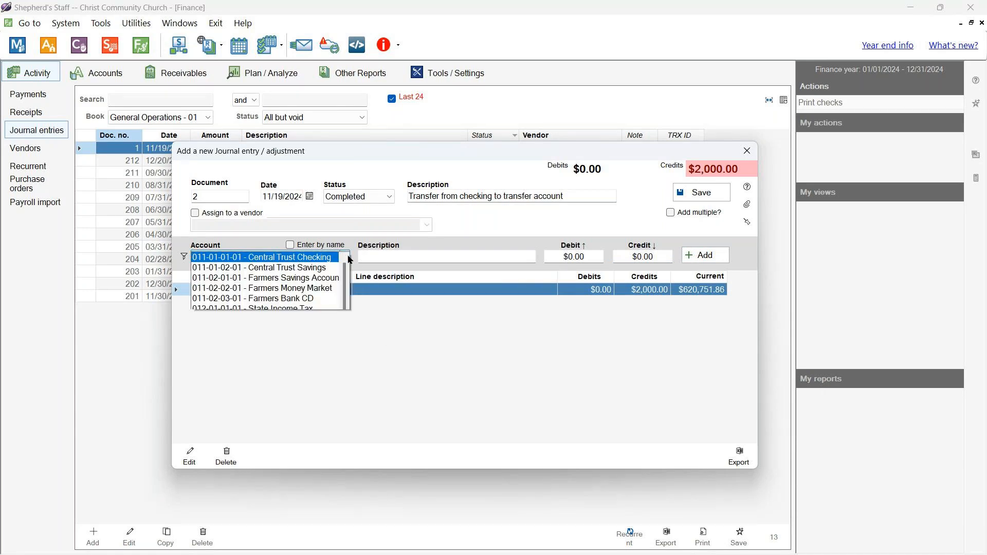
pyautogui.click(344, 267)
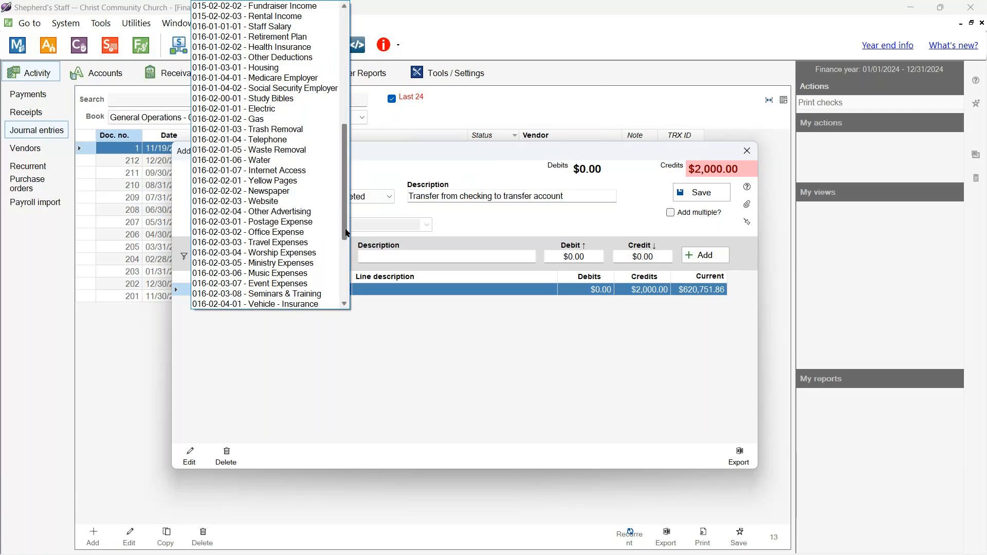
pyautogui.moveTo(347, 237)
pyautogui.mouseDown()
pyautogui.moveTo(351, 307)
pyautogui.moveTo(364, 245)
pyautogui.moveTo(367, 275)
pyautogui.moveTo(399, 327)
pyautogui.mouseUp()
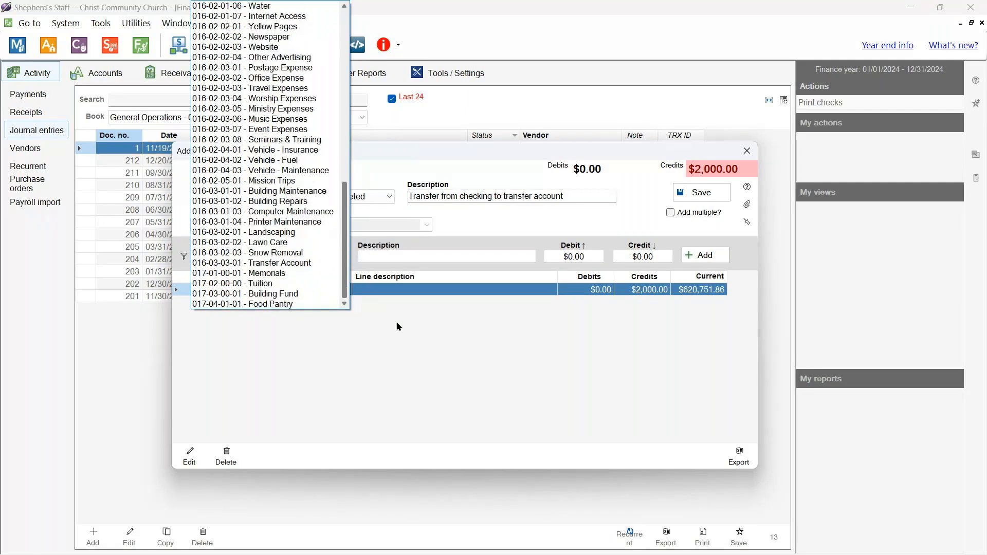
# - Close the journal entry window and discard its unsaved changes
pyautogui.click(747, 151)
pyautogui.click(746, 151)
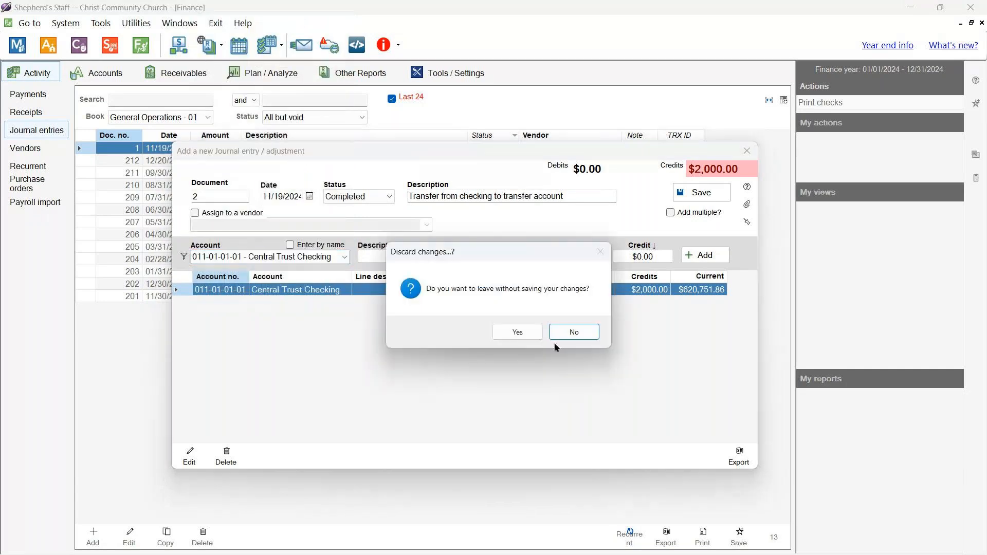
pyautogui.click(517, 332)
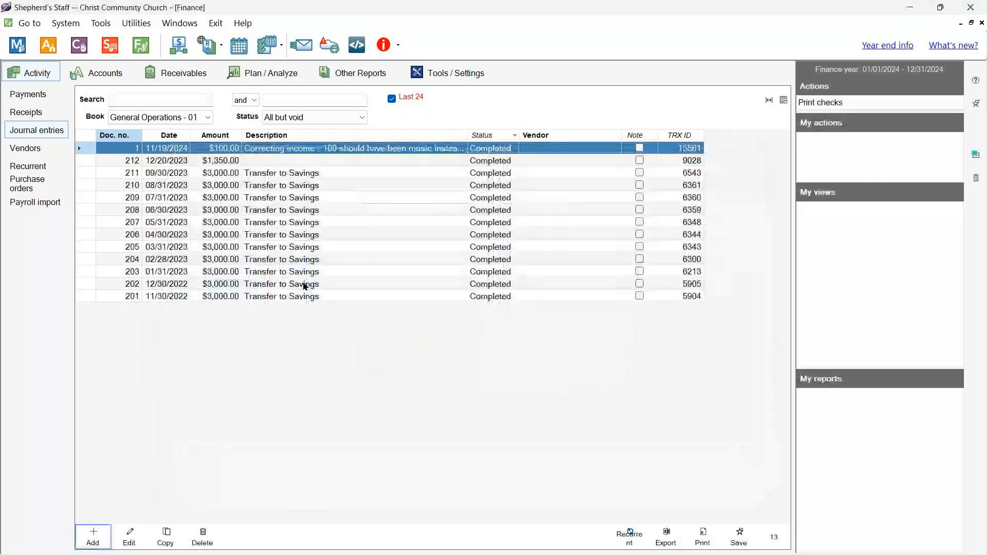
# - Add dedicated account 'Transfer' with major and minor group 00-(none) and sequence 0
pyautogui.click(101, 73)
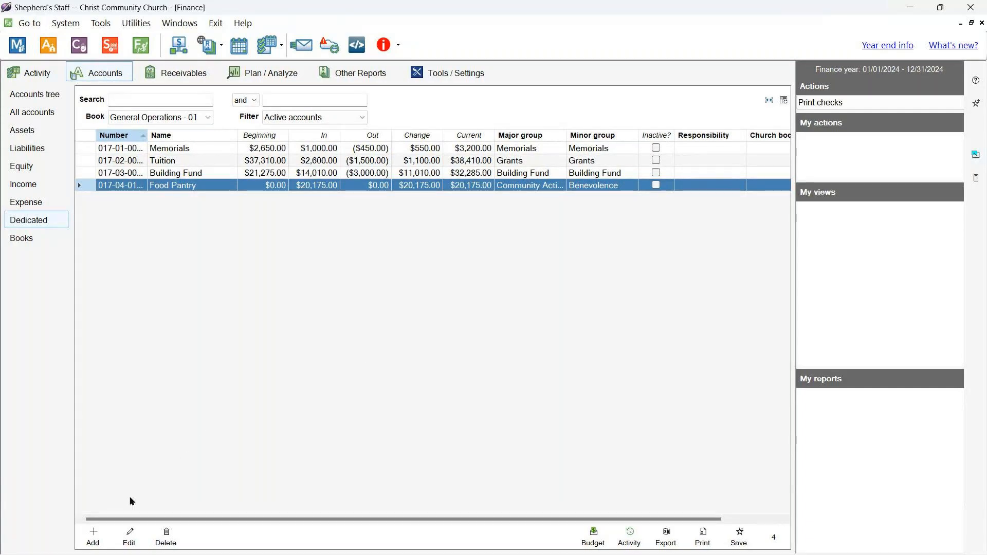
pyautogui.click(94, 538)
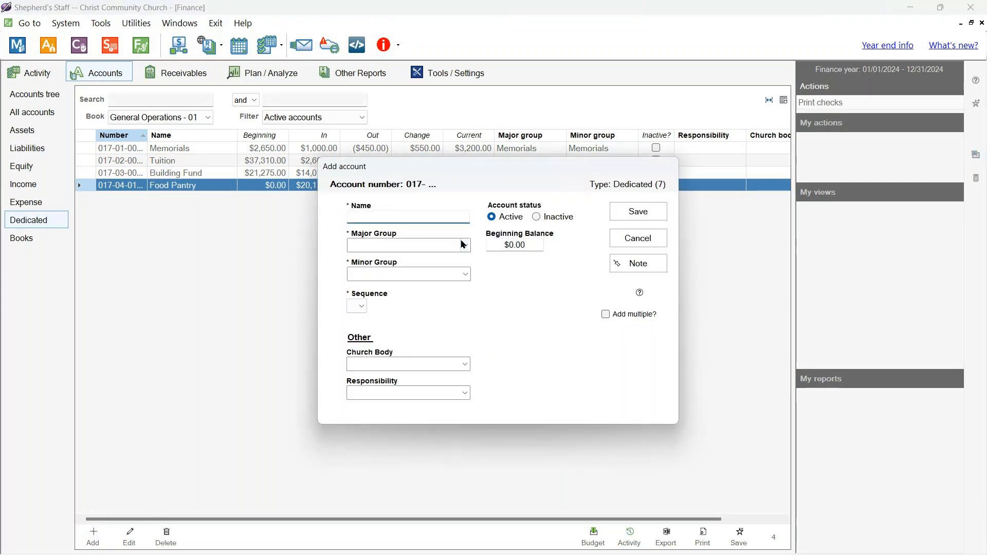
pyautogui.write('Transfer')
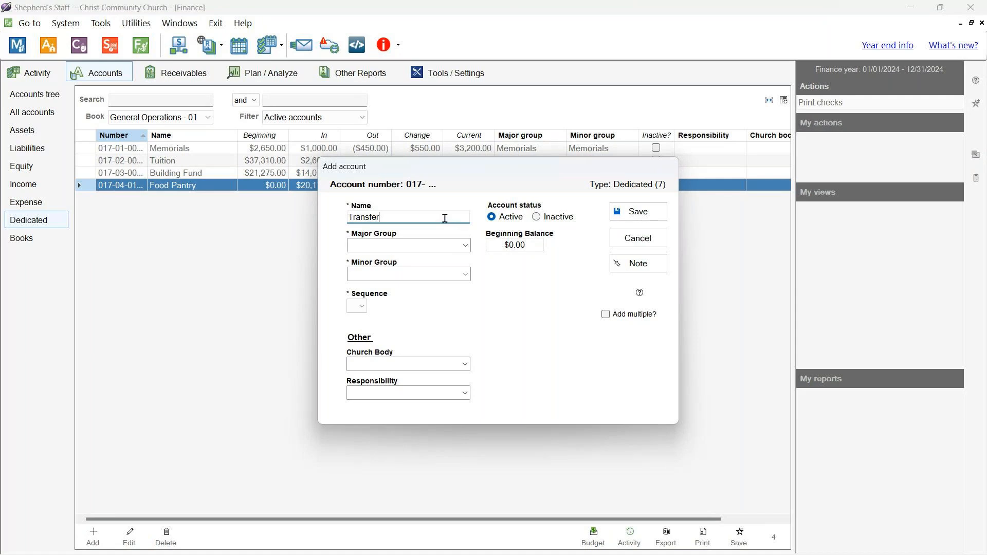
pyautogui.click(465, 247)
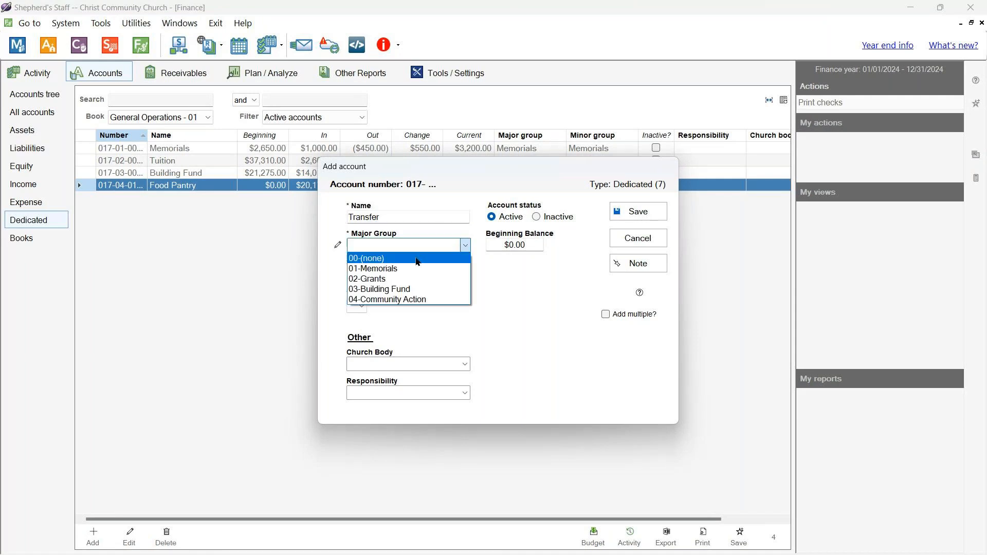
pyautogui.click(409, 256)
pyautogui.click(463, 274)
pyautogui.click(440, 287)
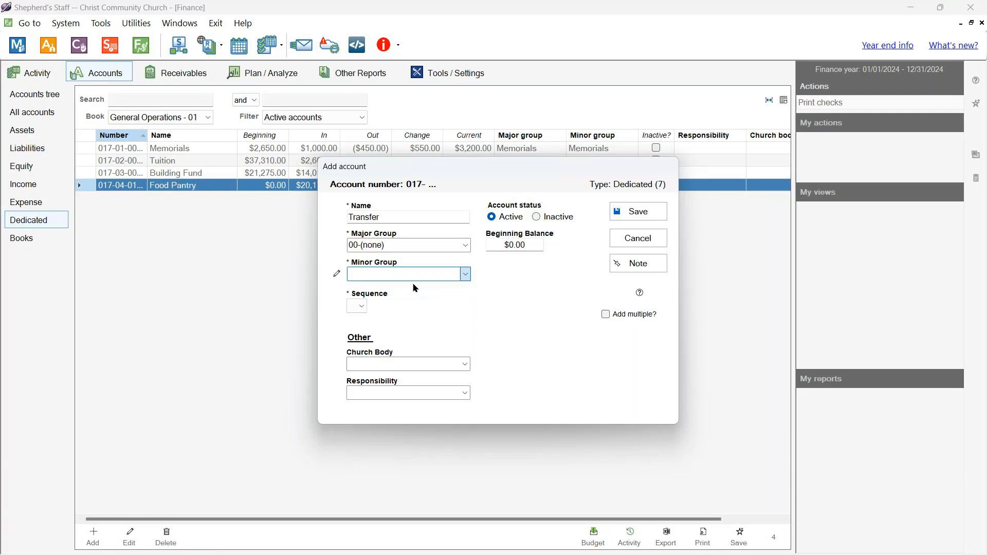
pyautogui.click(362, 307)
pyautogui.click(356, 318)
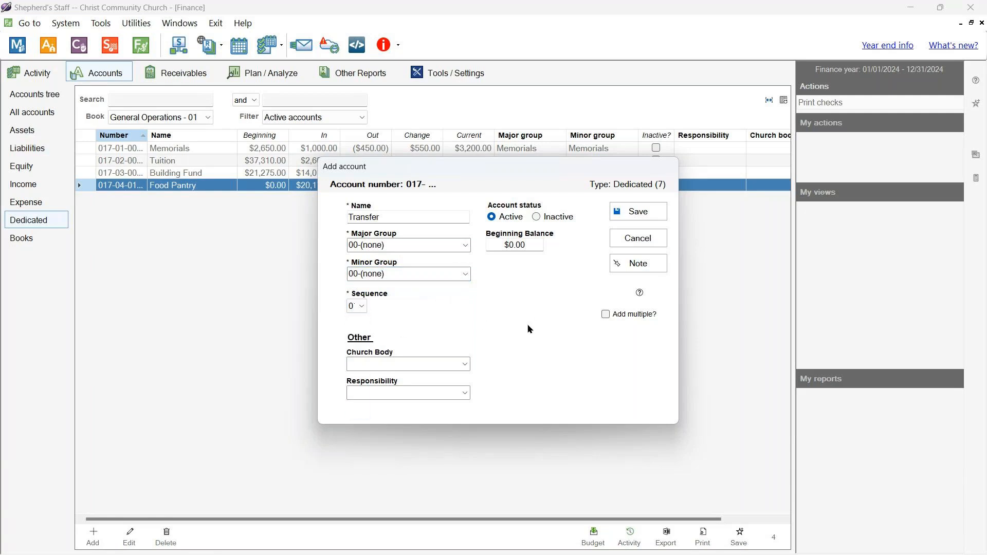
pyautogui.click(634, 215)
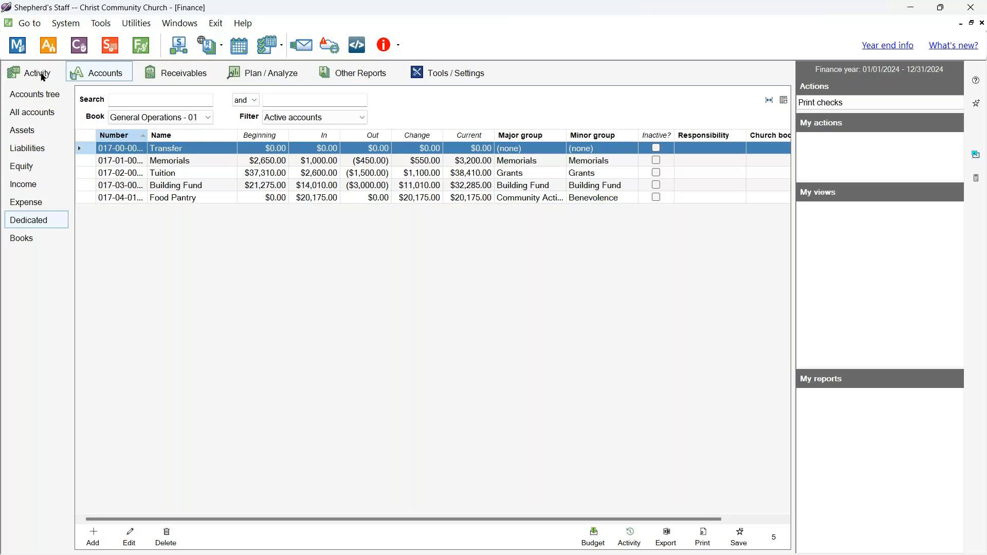
pyautogui.click(44, 78)
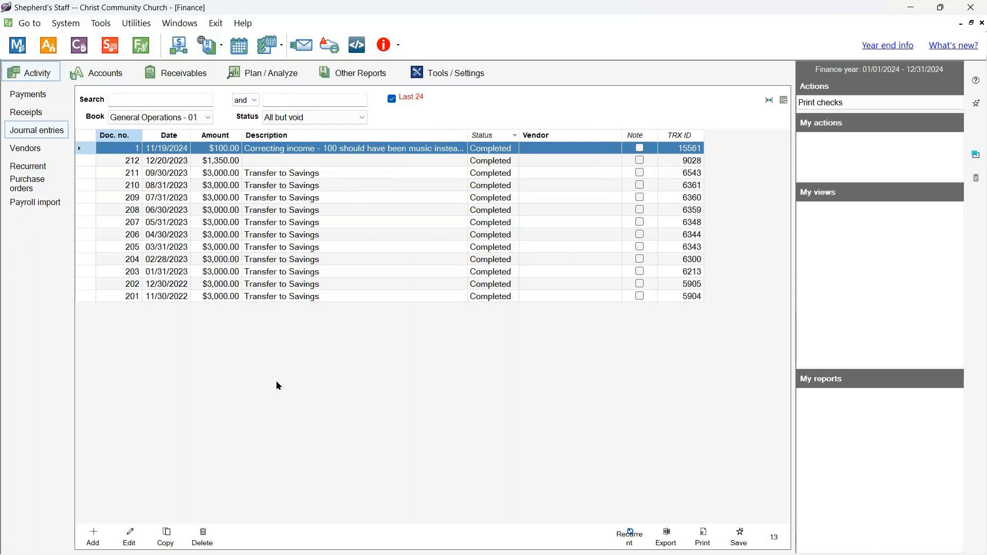
# - Start a new journal entry described 'Transfer from checking for CD'
pyautogui.click(93, 536)
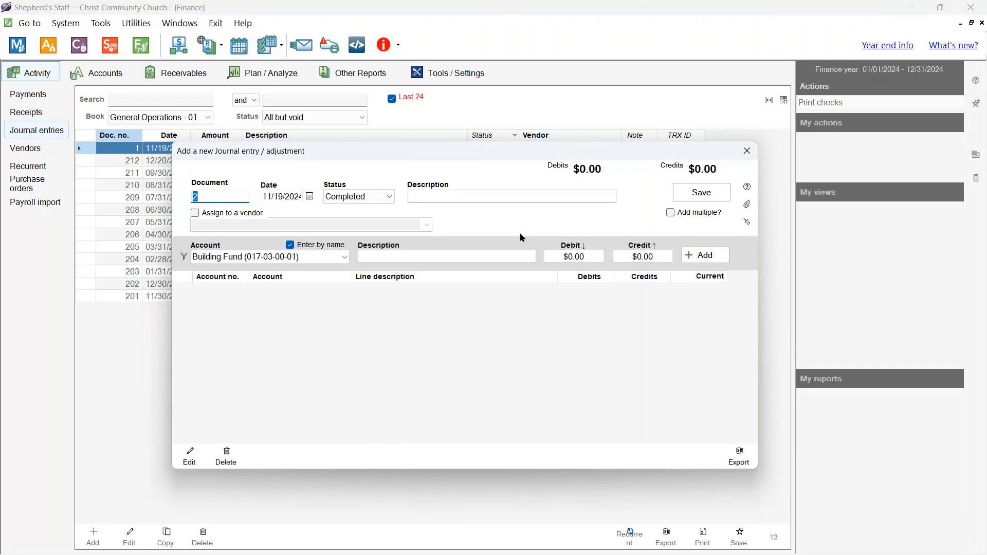
pyautogui.click(538, 194)
pyautogui.write('Trans')
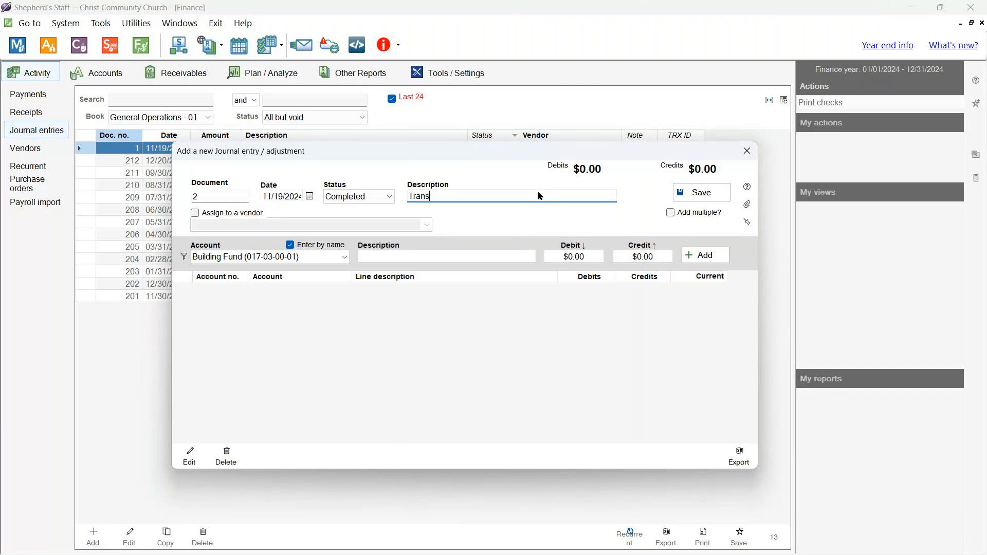
pyautogui.write('fer from checking for CD')
# - Add a $2,000 credit line to Central Trust Checking
pyautogui.click(344, 257)
pyautogui.click(343, 256)
pyautogui.click(343, 256)
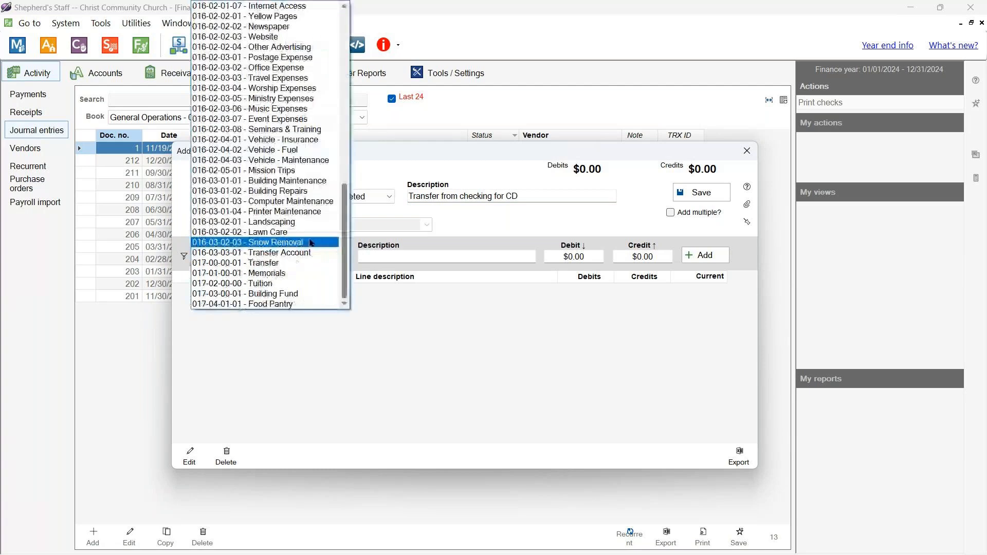
pyautogui.scroll(9, 273, 186)
pyautogui.scroll(3, 254, 165)
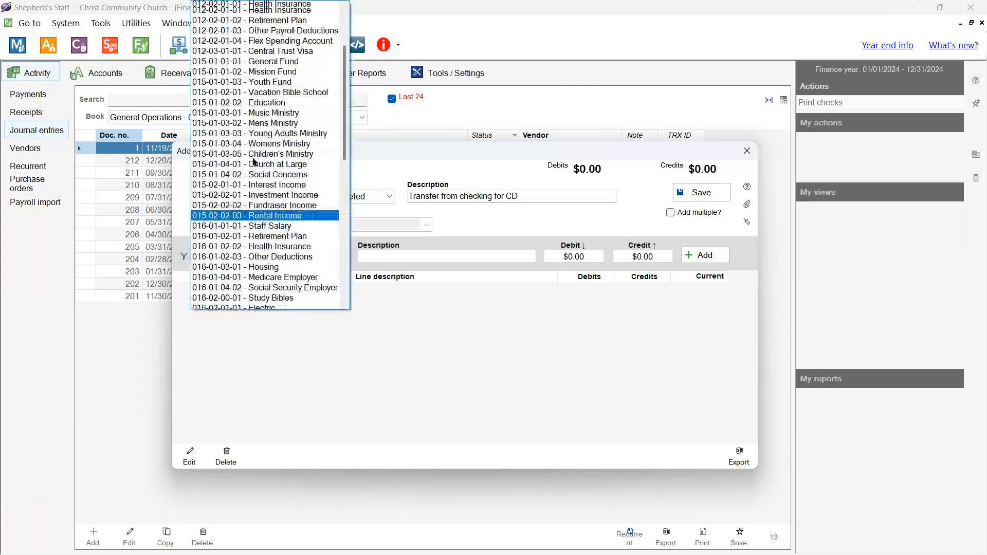
pyautogui.scroll(4, 278, 16)
pyautogui.click(277, 6)
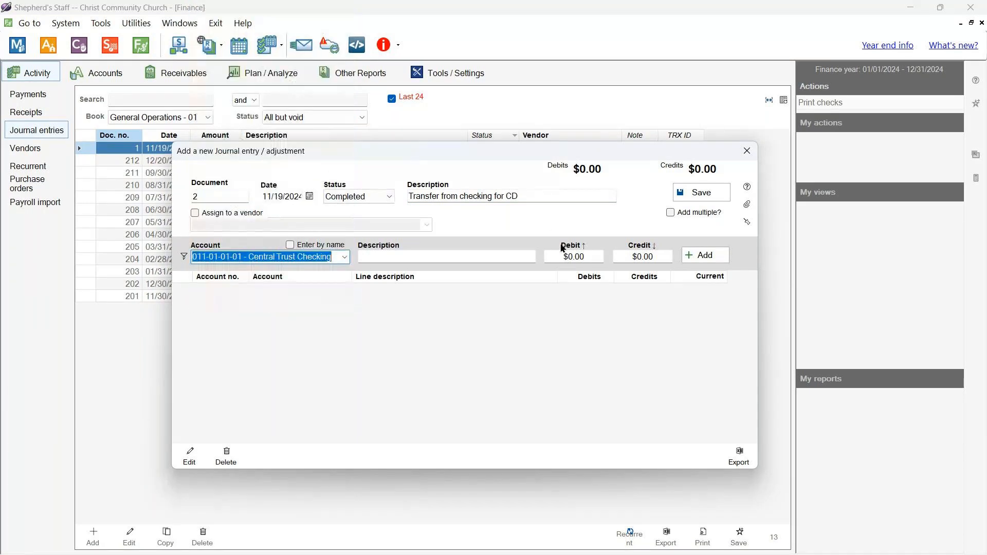
pyautogui.click(640, 257)
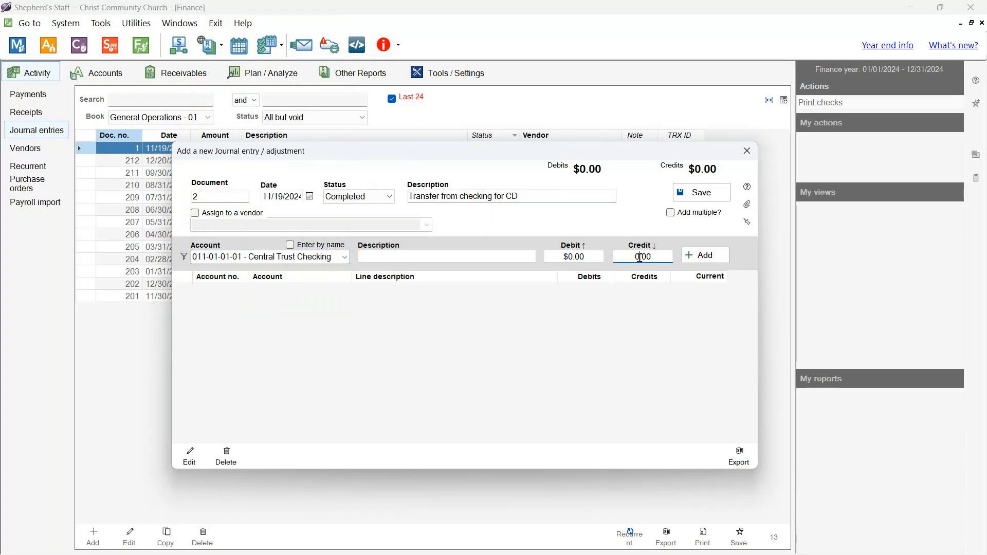
pyautogui.moveTo(636, 257); pyautogui.dragTo(671, 255)
pyautogui.write('2000')
pyautogui.click(701, 256)
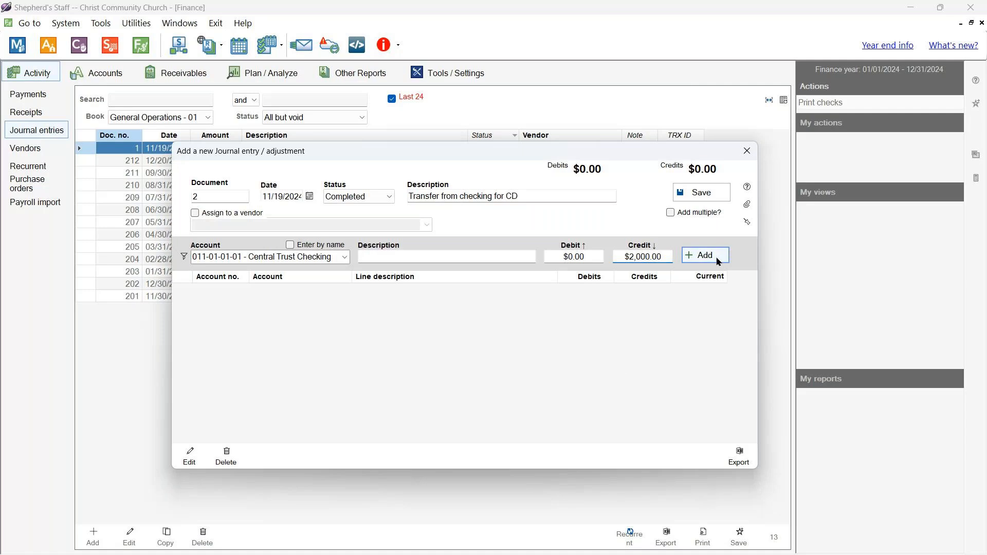
# - Pick Transfer (017-00-00-01) by name as the next line's account
pyautogui.click(343, 258)
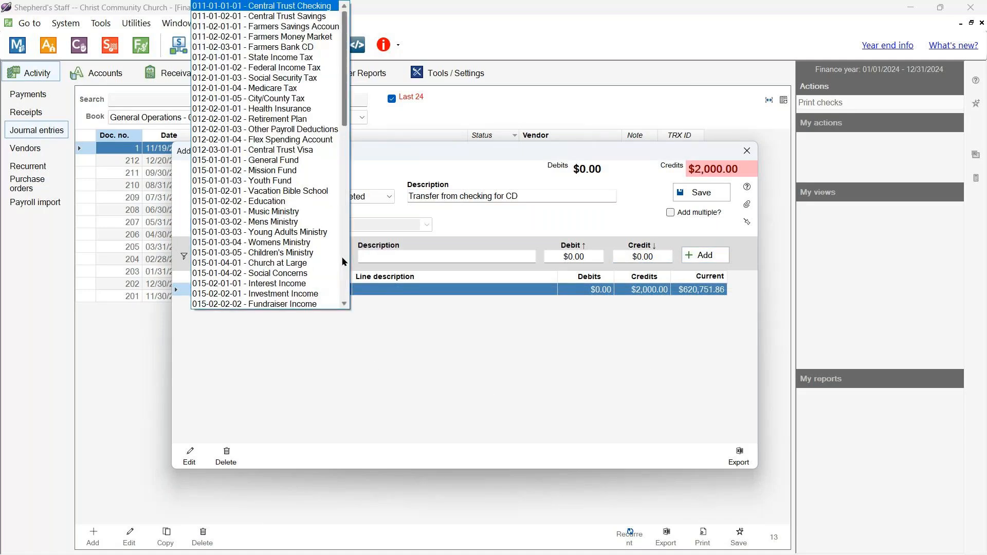
pyautogui.write('far')
pyautogui.click(291, 245)
pyautogui.write('t')
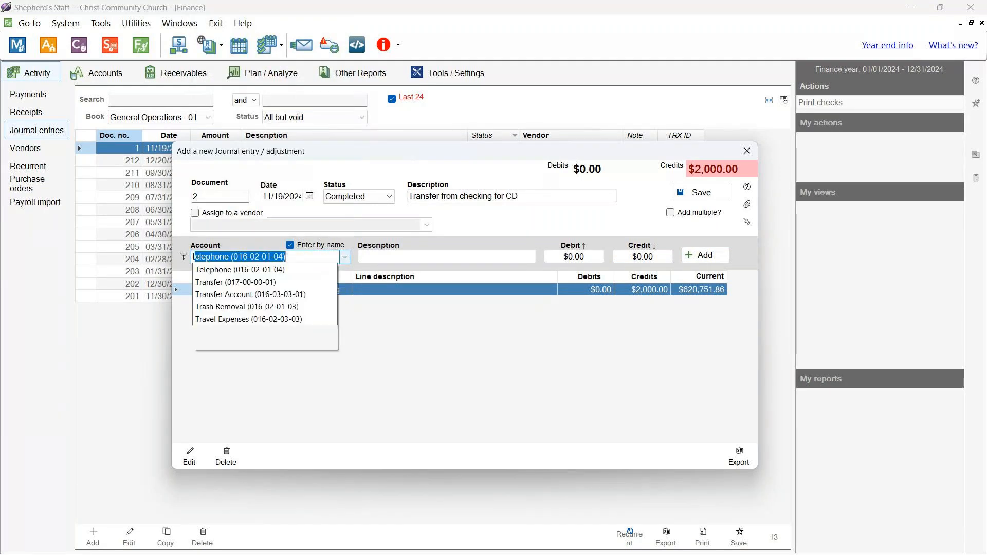
pyautogui.write('ransfer')
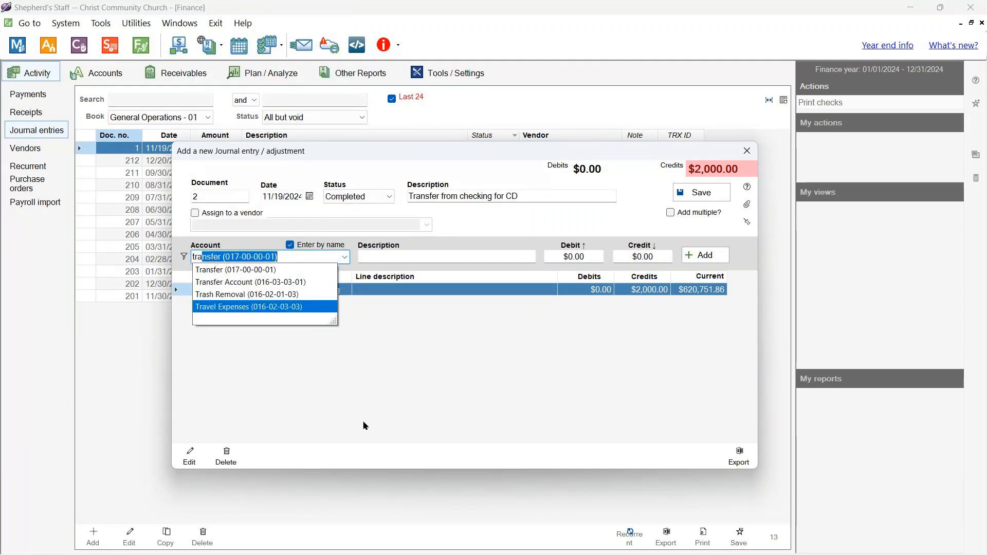
pyautogui.press('Tab')
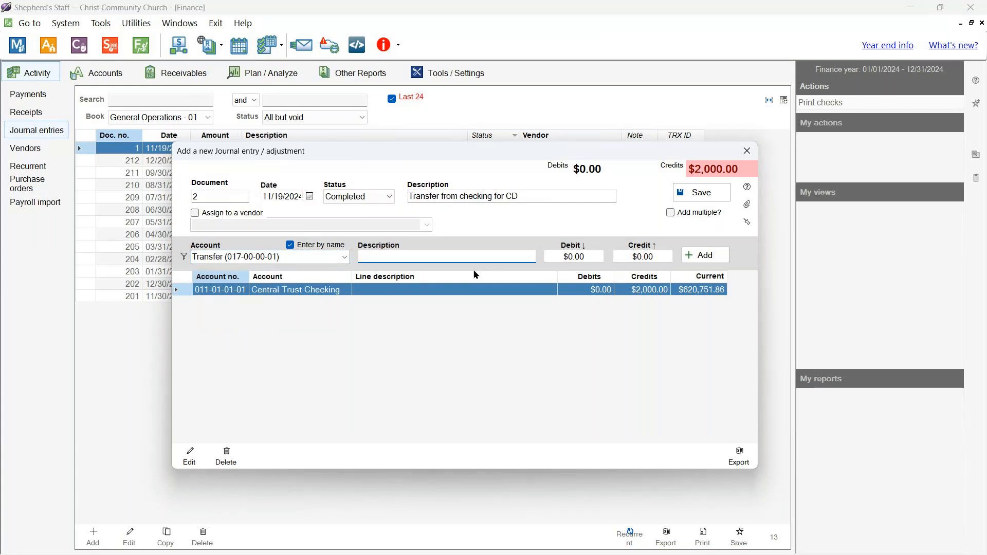
pyautogui.click(564, 257)
# - Add a $2,000 Transfer debit line and save journal entry 2
pyautogui.write('2000')
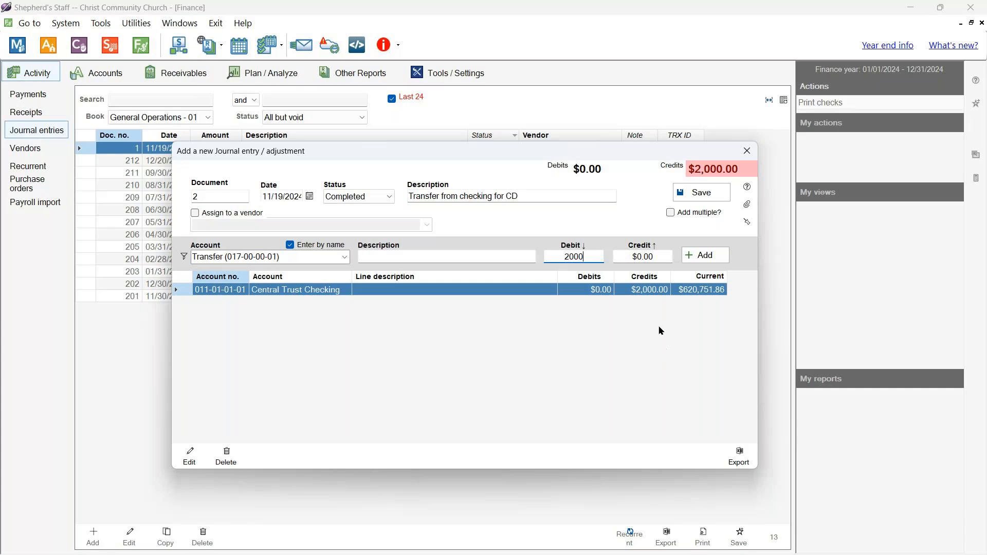
pyautogui.click(704, 255)
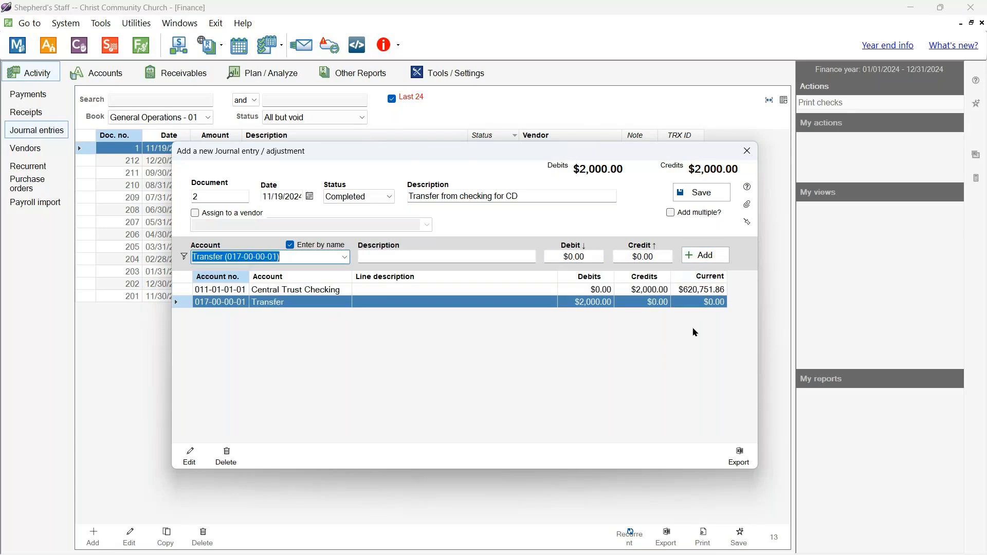
pyautogui.click(695, 199)
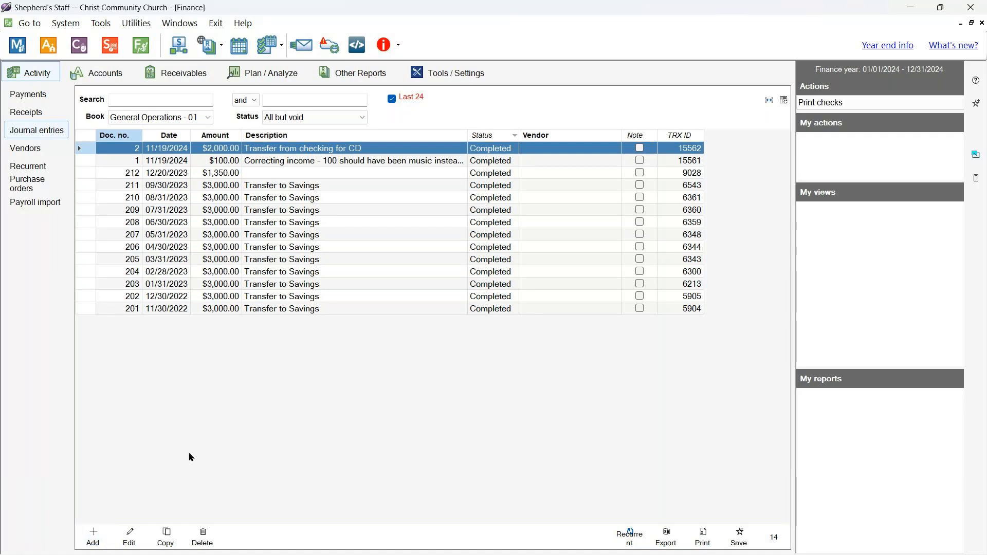
# - Copy entry 2 into entry 3, described 'Transfer to CD from checking via transfer acct'
pyautogui.click(90, 534)
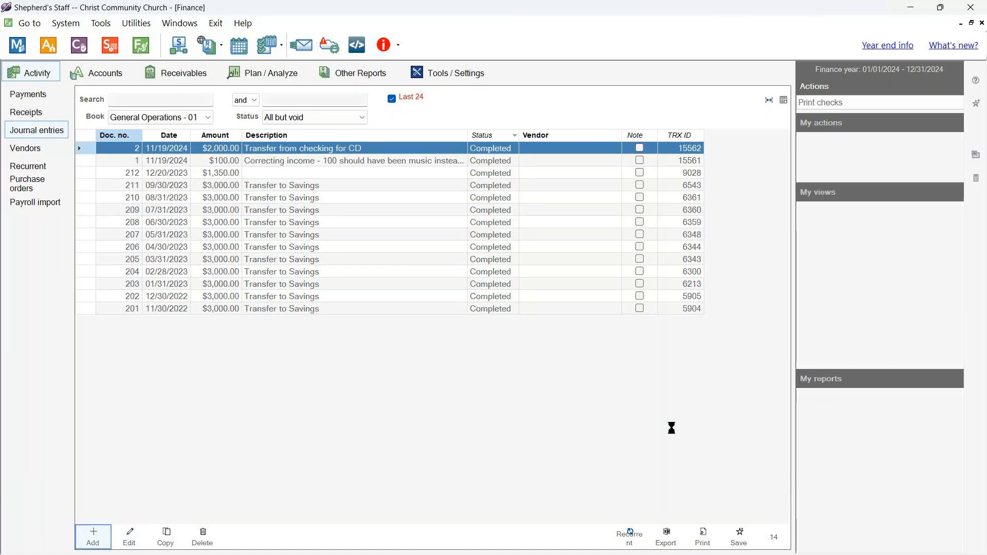
pyautogui.press('Escape')
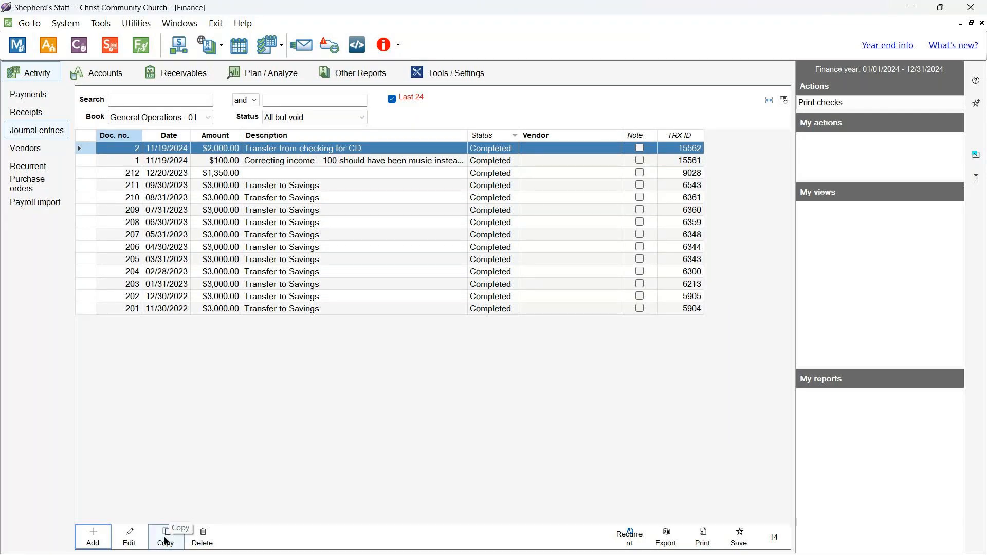
pyautogui.click(166, 537)
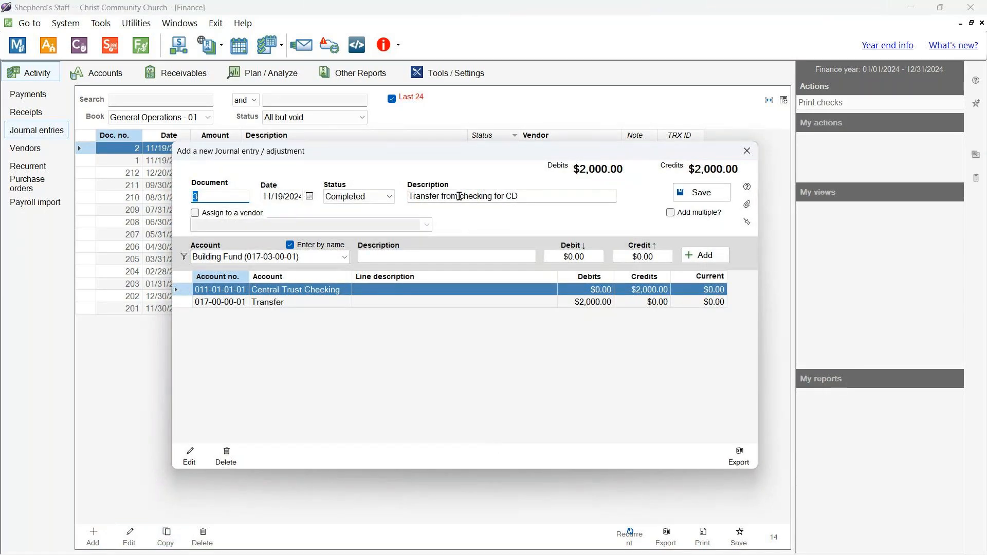
pyautogui.moveTo(519, 197); pyautogui.dragTo(440, 199)
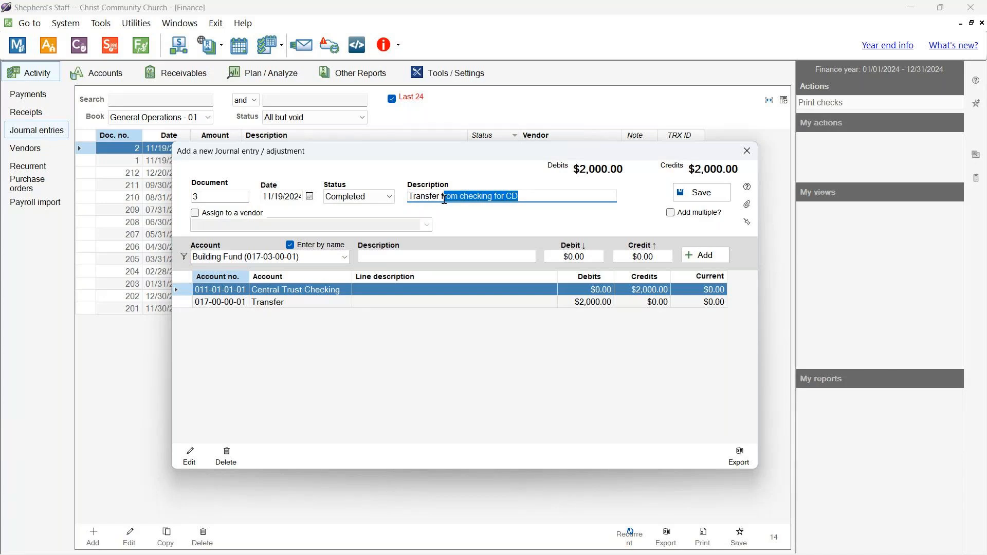
pyautogui.write('fer to CD from chec,k')
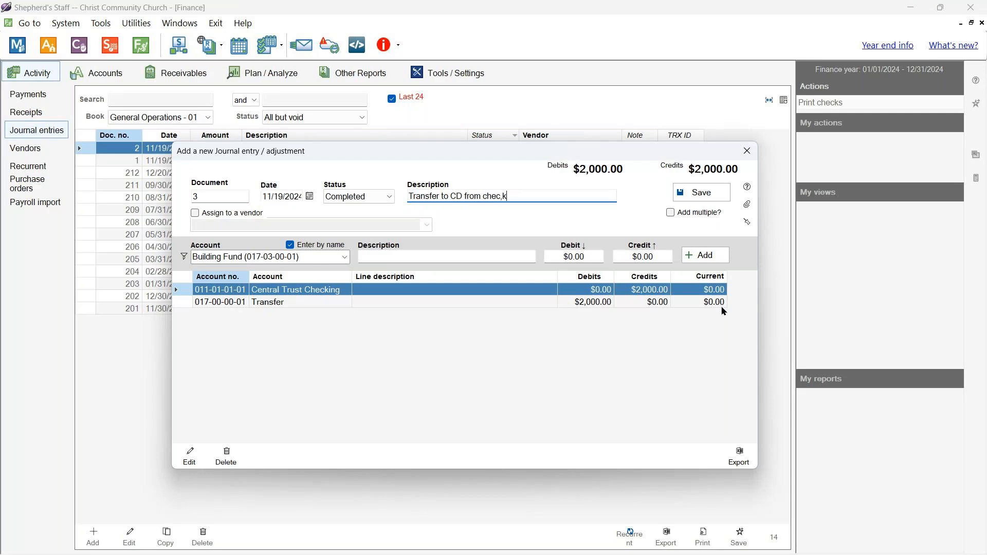
pyautogui.press('BackSpace')
pyautogui.press('BackSpace')
pyautogui.write('king via transfer acct')
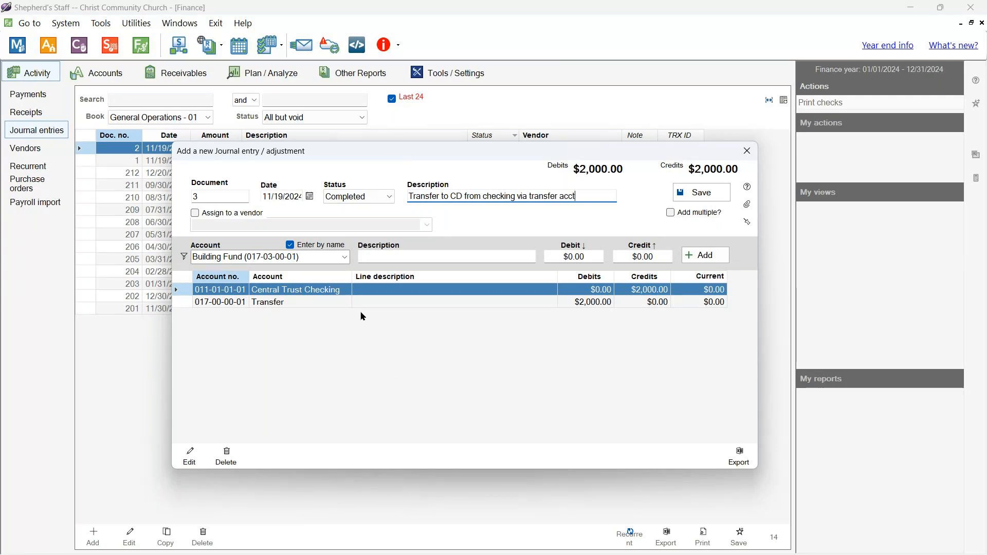
pyautogui.click(324, 303)
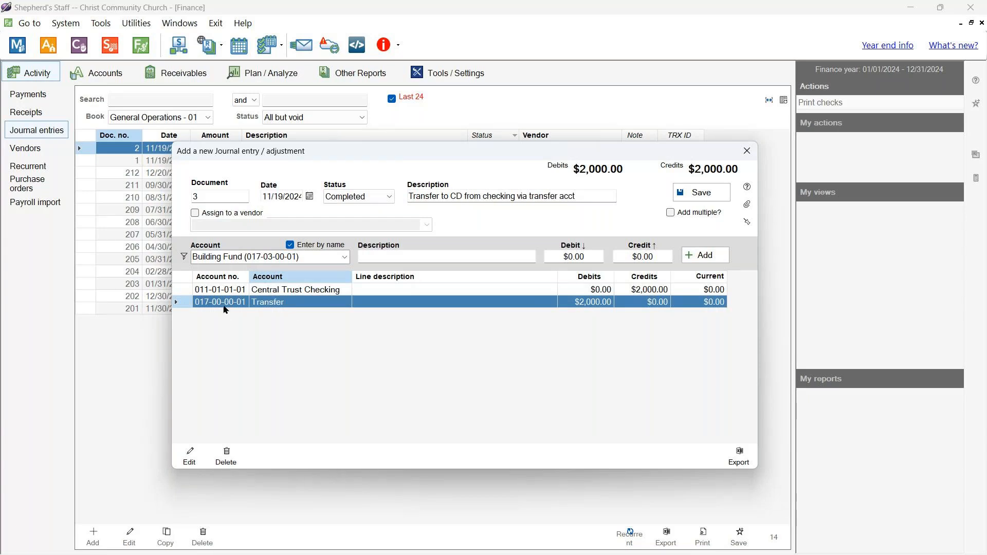
# - Change the Transfer line from a debit to a $2,000 credit
pyautogui.click(189, 456)
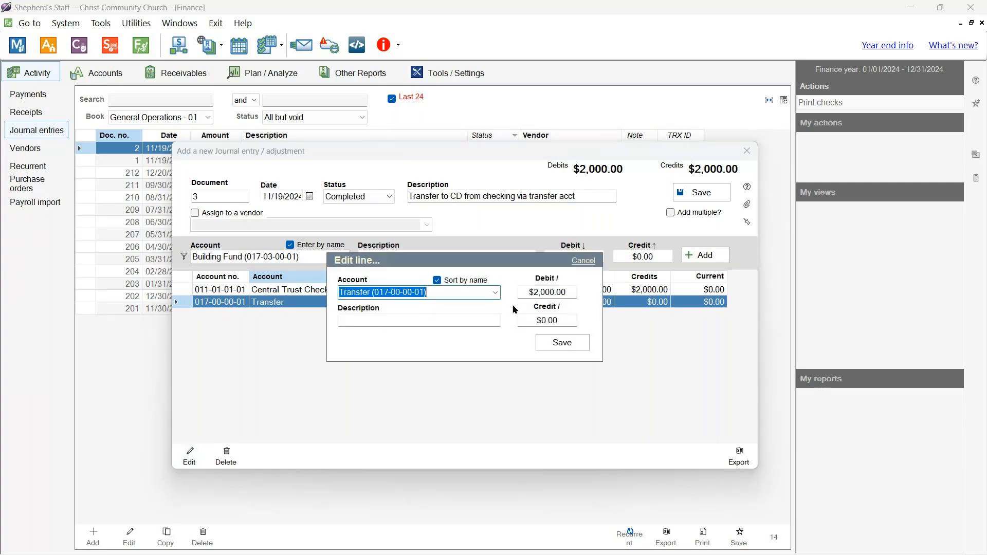
pyautogui.moveTo(576, 292); pyautogui.dragTo(498, 293)
pyautogui.press('BackSpace')
pyautogui.click(525, 320)
pyautogui.hotkey('ctrl', 'a')
pyautogui.write('2000')
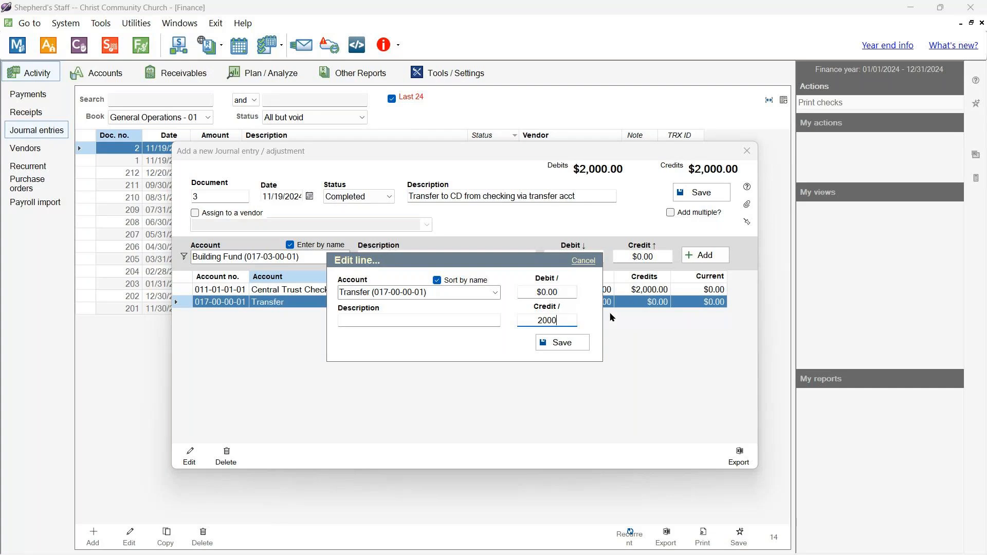
pyautogui.click(561, 343)
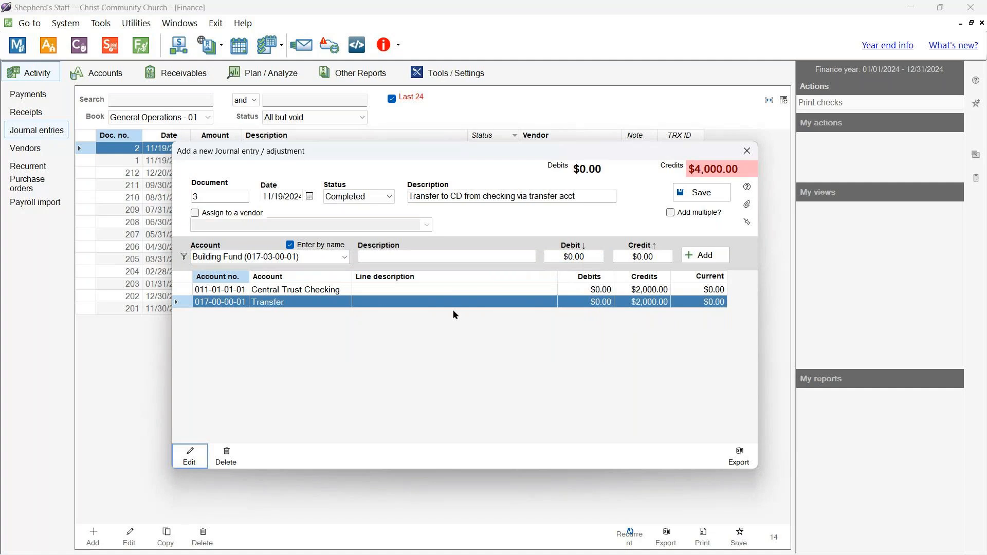
# - Turn the Central Trust Checking line into a $2,000 Farmers Bank CD debit
pyautogui.click(323, 295)
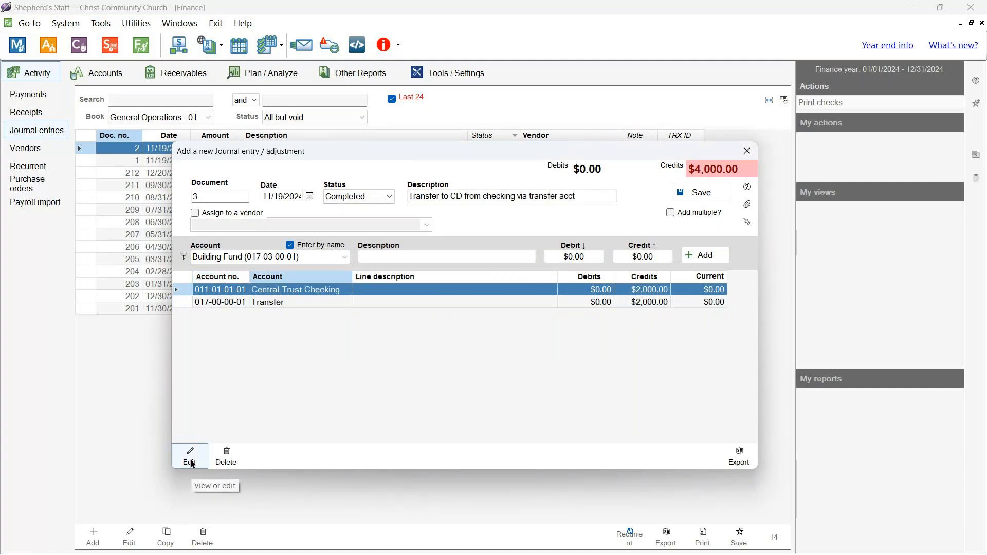
pyautogui.click(190, 458)
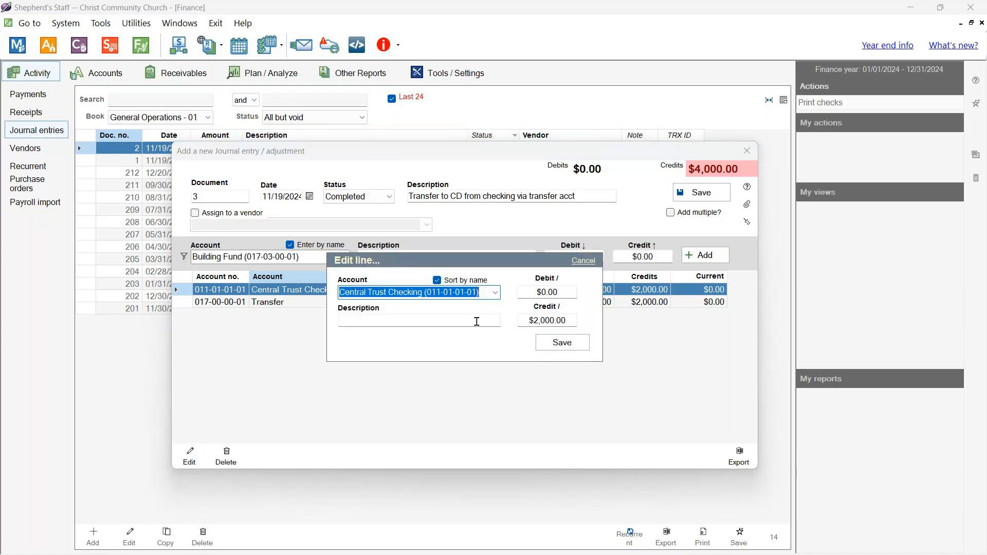
pyautogui.click(495, 293)
pyautogui.scroll(1, 430, 101)
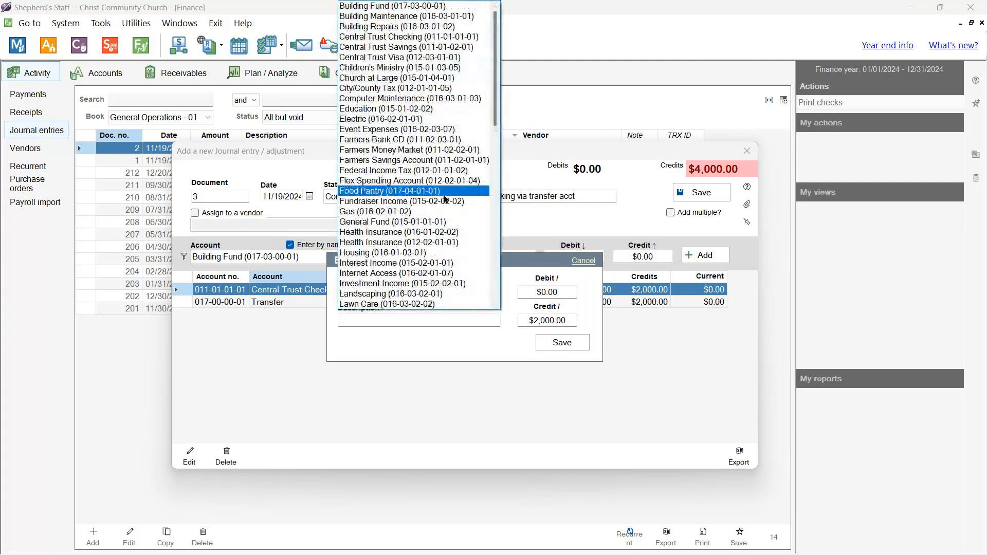
pyautogui.write('farmers Bank CD (011-02-03-01')
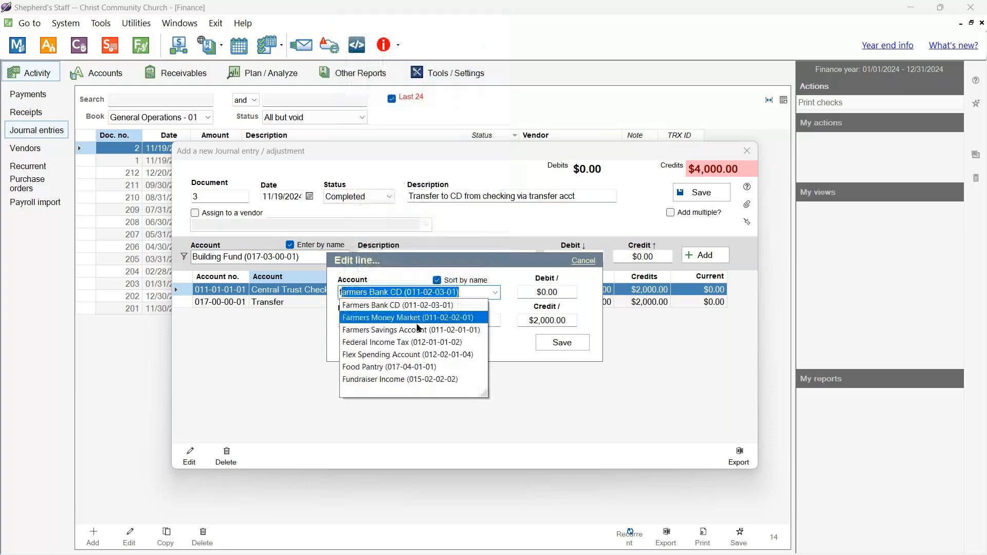
pyautogui.click(363, 307)
pyautogui.press('Tab')
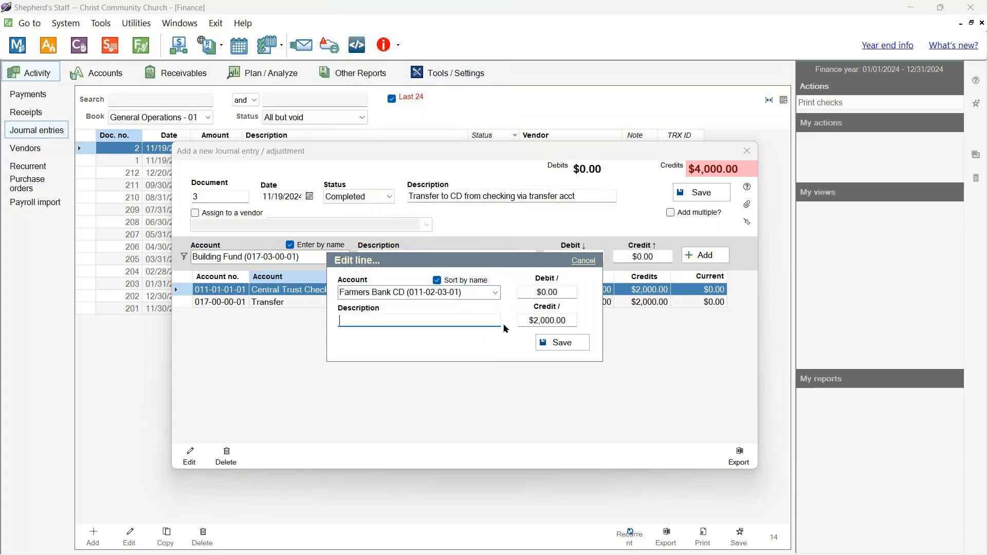
pyautogui.press('Tab')
pyautogui.press('BackSpace')
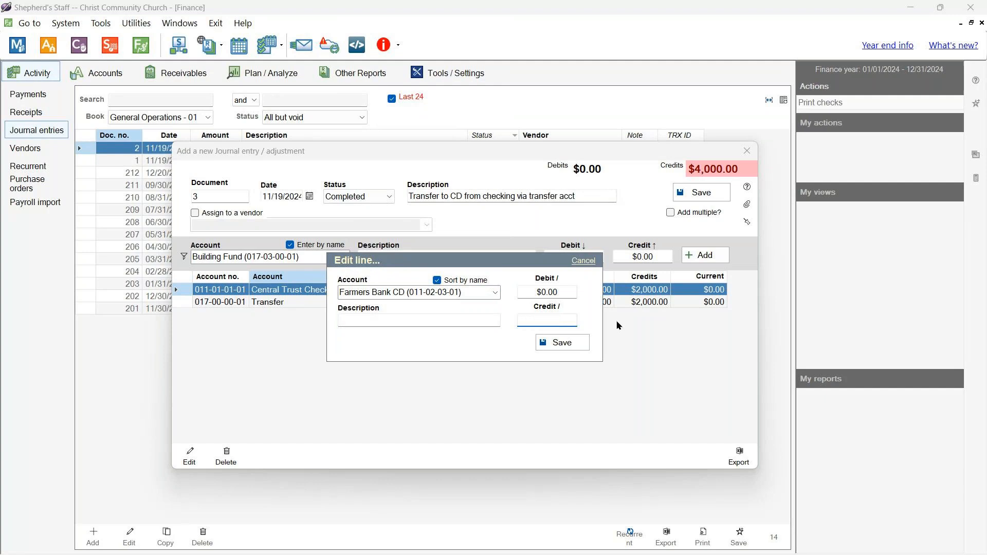
pyautogui.click(574, 295)
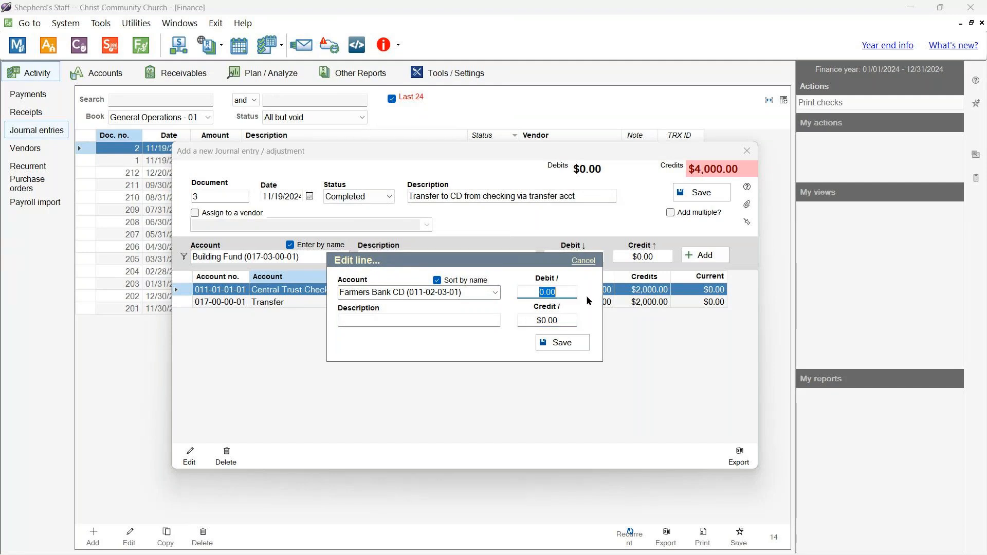
pyautogui.write('2000')
pyautogui.click(574, 342)
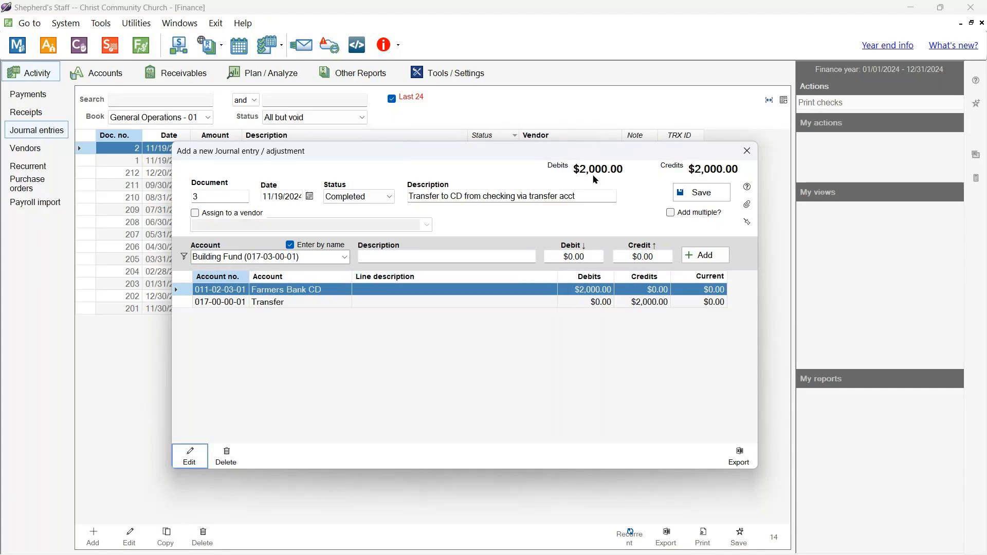
# - Save journal entry 3, compare entries 2 and 3, and open the accounts overview
pyautogui.click(697, 192)
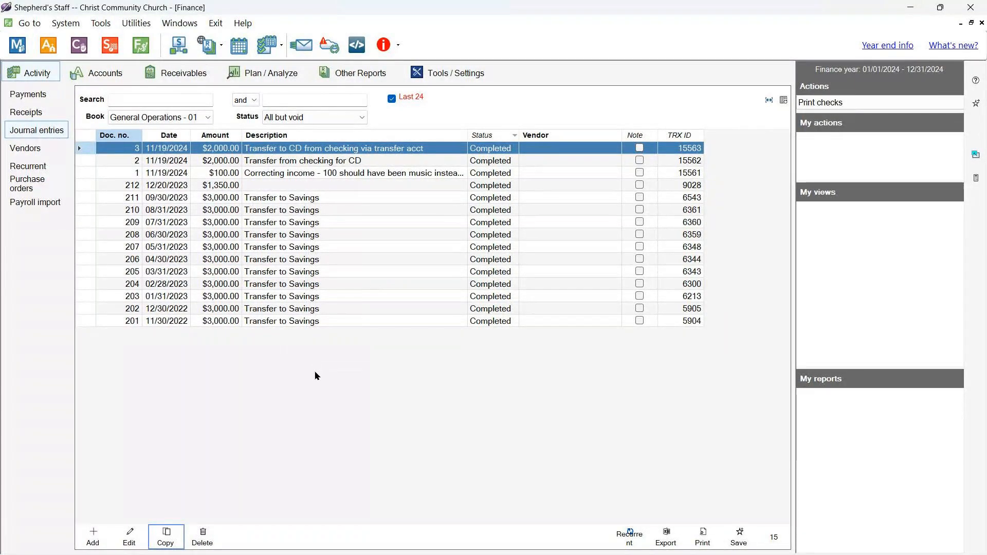
pyautogui.click(307, 161)
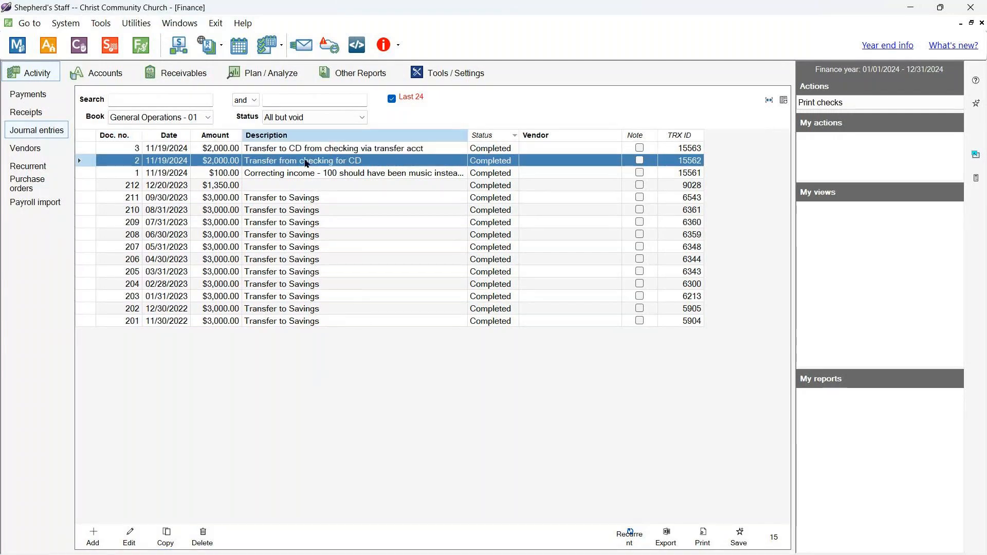
pyautogui.click(373, 148)
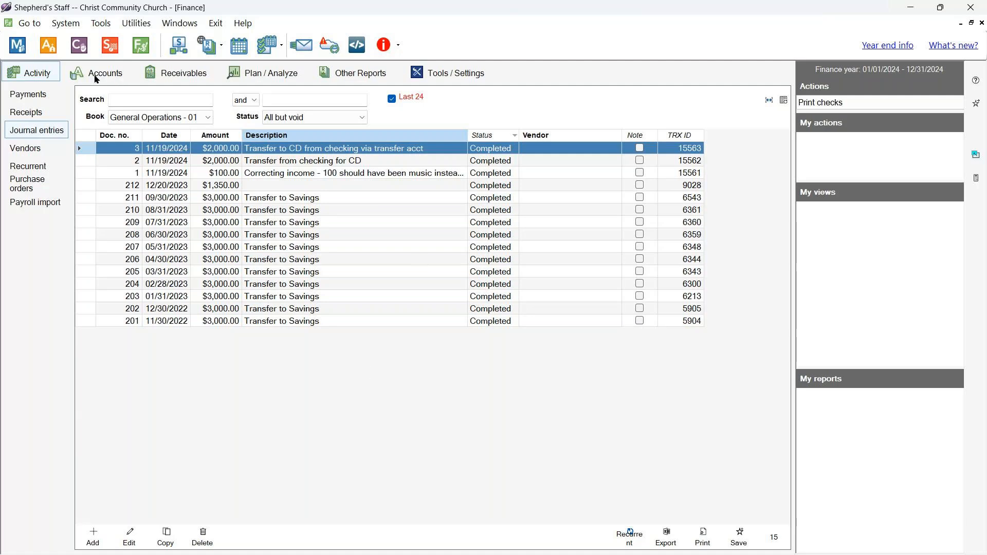
pyautogui.click(111, 73)
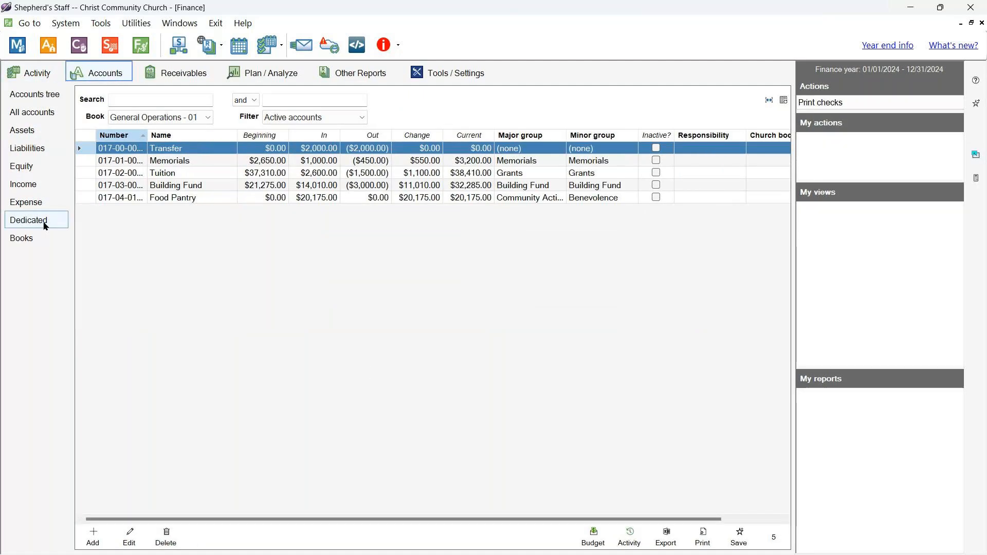
# - Check the Transfer account's $0.00 net, then return to the journal entries list
pyautogui.click(184, 153)
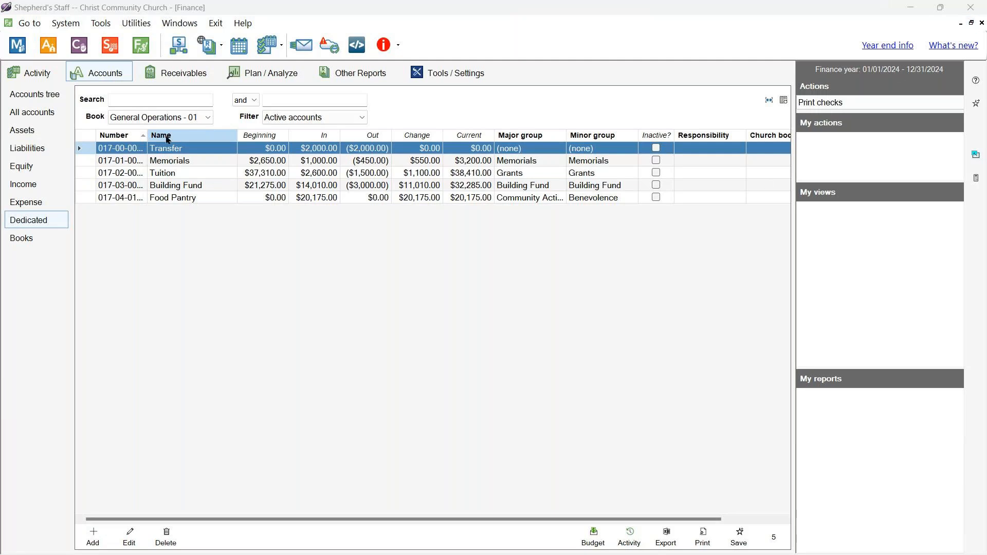
pyautogui.click(45, 77)
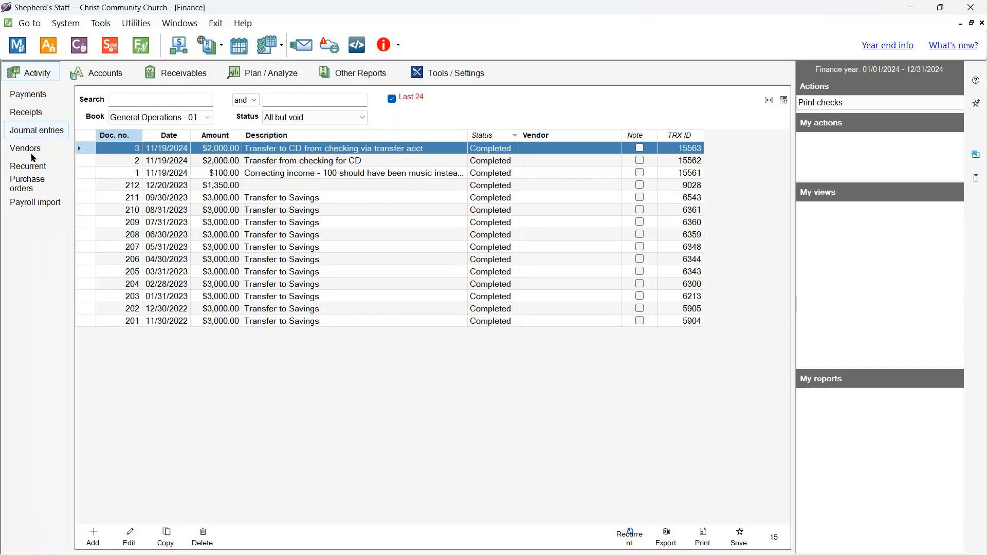
# - Browse the 22 weekly recurring templates, selecting Electric Bill, then switch to Payments
pyautogui.click(28, 166)
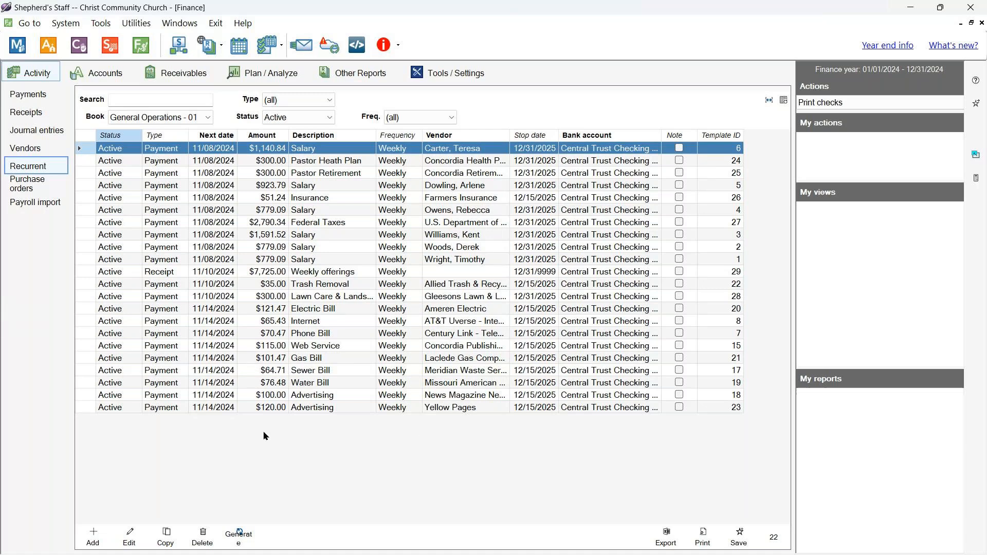
pyautogui.moveTo(475, 554)
pyautogui.click(331, 308)
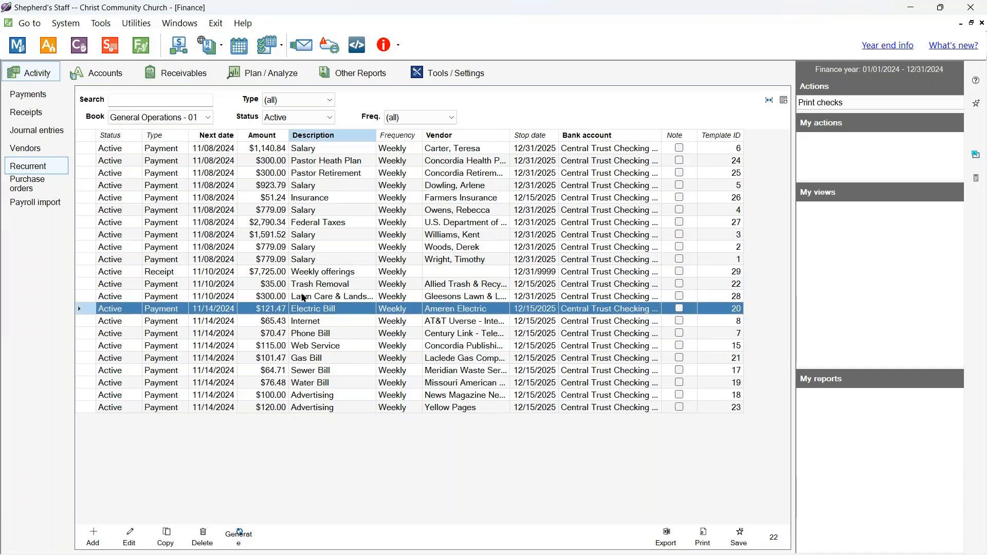
pyautogui.click(26, 95)
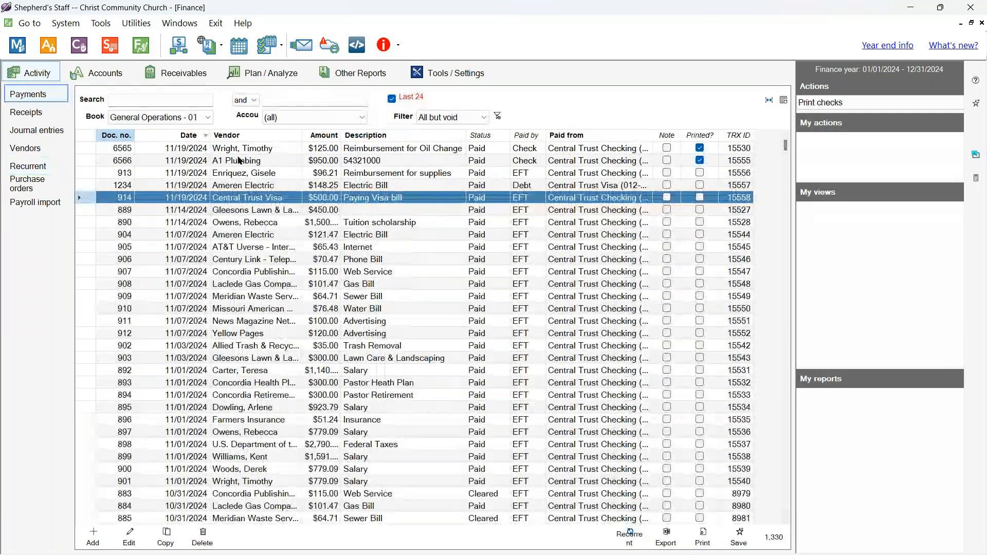
# - Turn the A1 Plumbing payment into a recurrent template, confirming with Yes
pyautogui.click(239, 160)
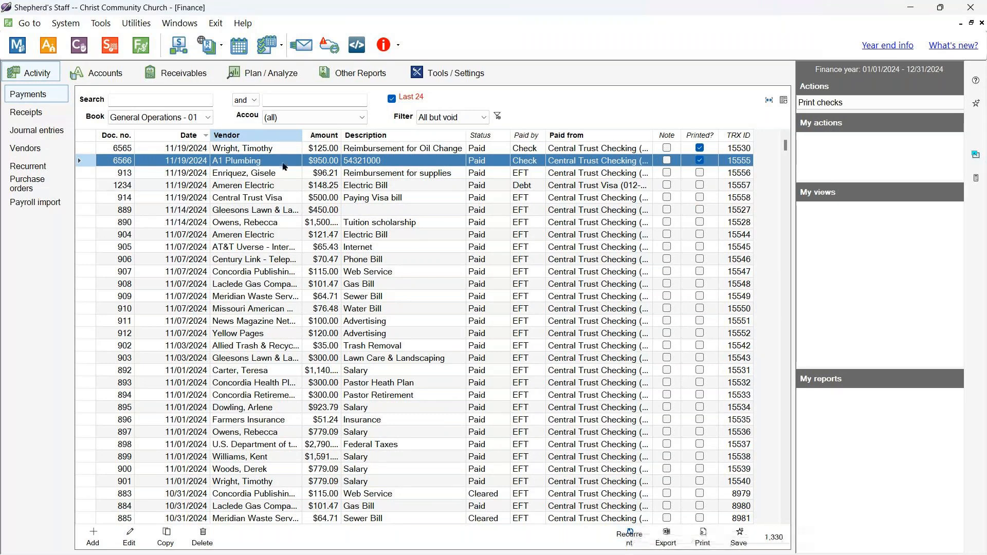
pyautogui.click(631, 539)
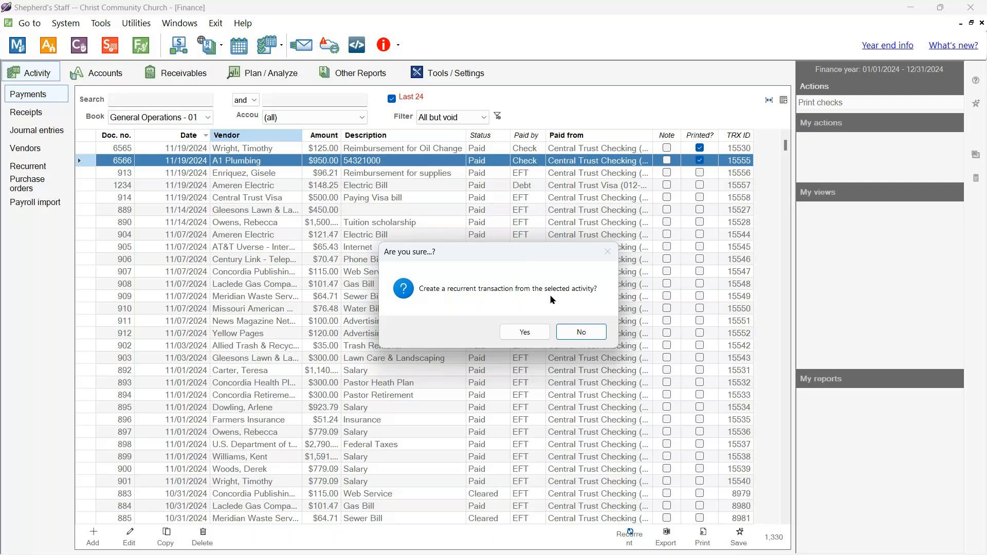
pyautogui.click(528, 332)
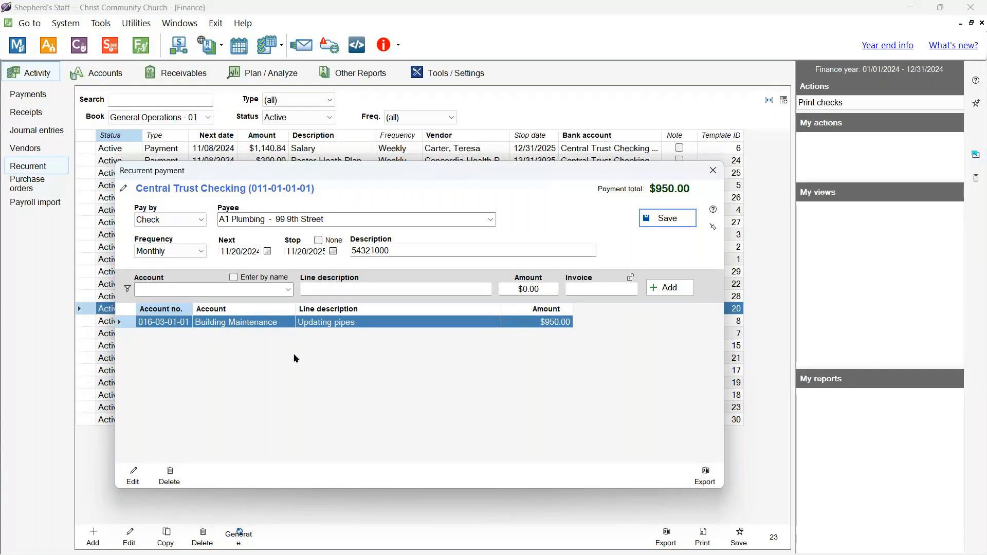
# - Set the template's frequency to Annually with next date 11/19/2025
pyautogui.click(200, 250)
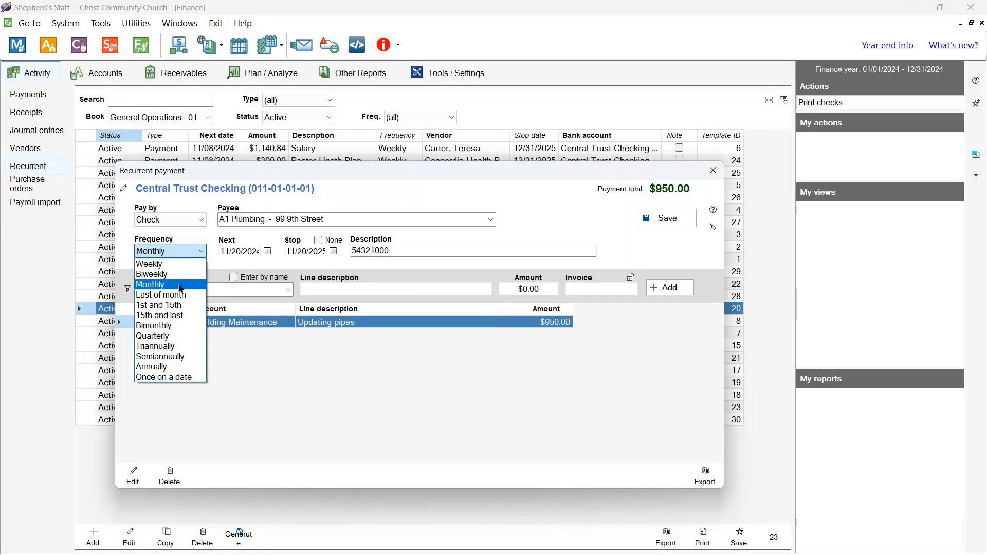
pyautogui.click(178, 367)
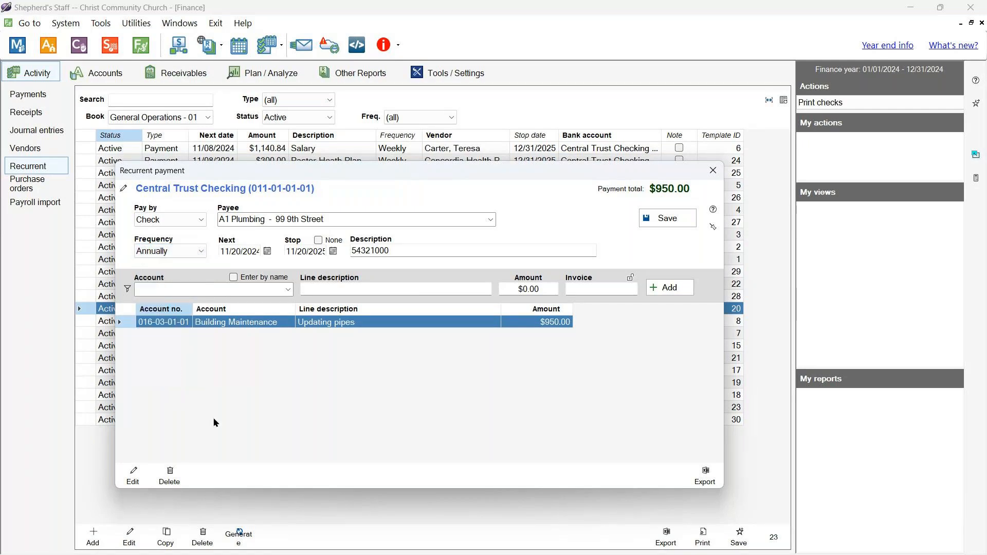
pyautogui.click(268, 252)
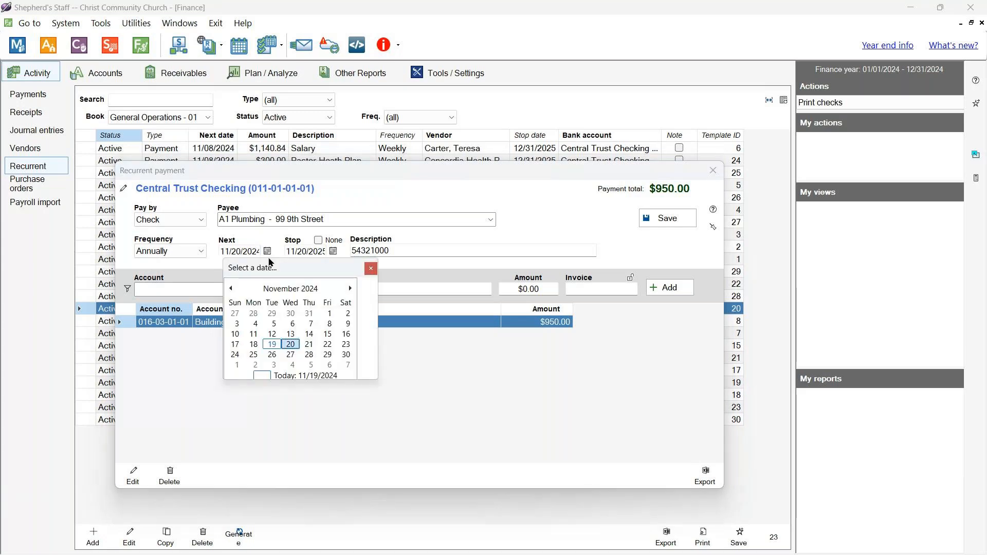
pyautogui.click(316, 289)
pyautogui.click(350, 288)
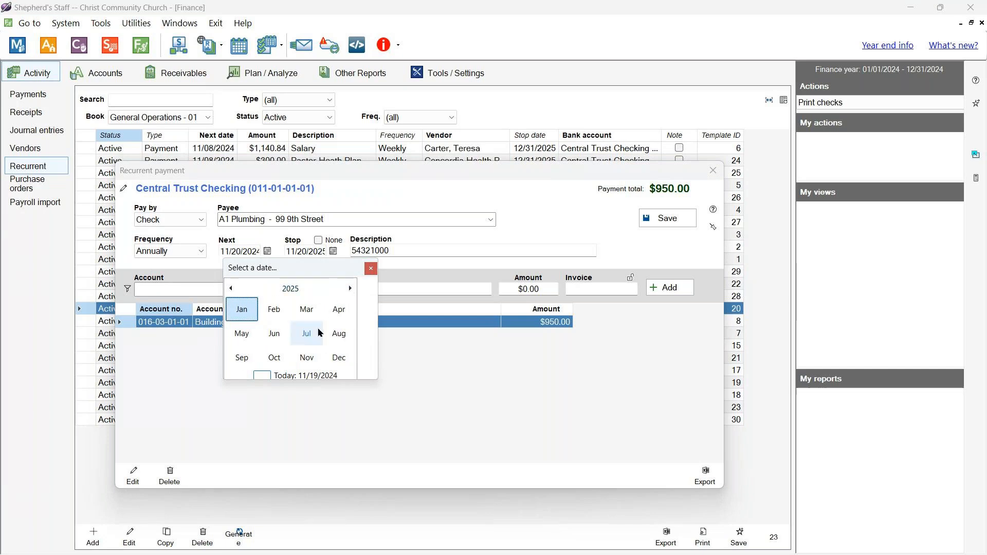
pyautogui.click(307, 357)
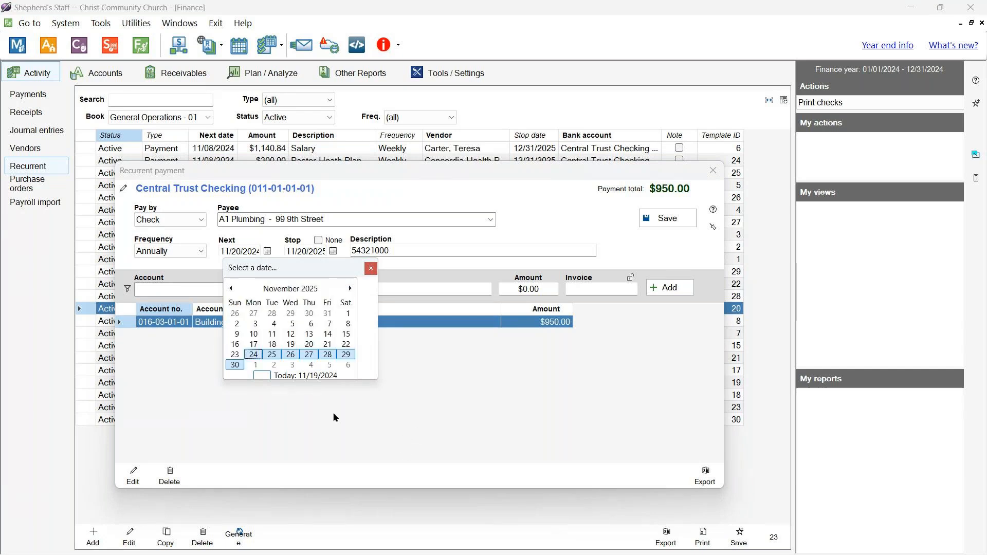
pyautogui.click(273, 345)
pyautogui.moveTo(421, 548)
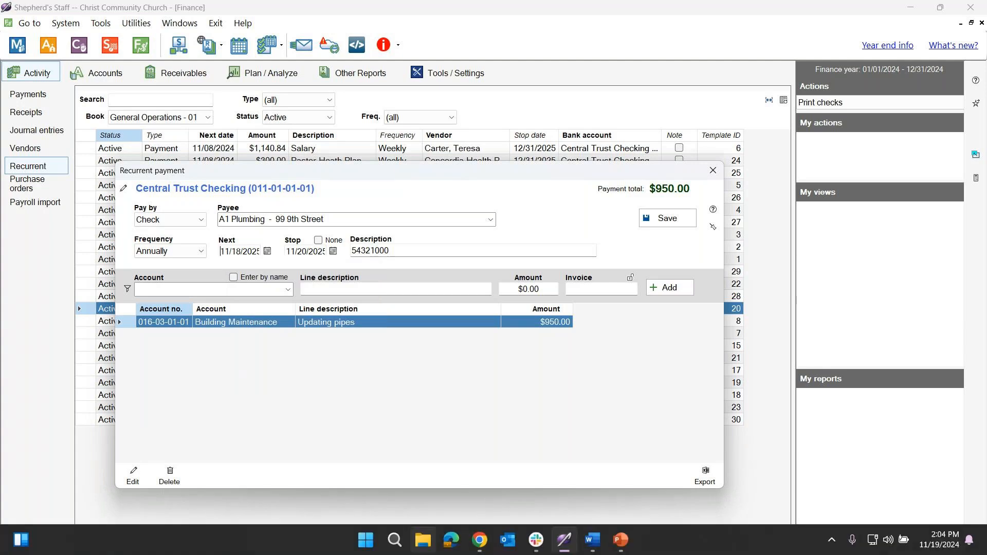
pyautogui.click(268, 251)
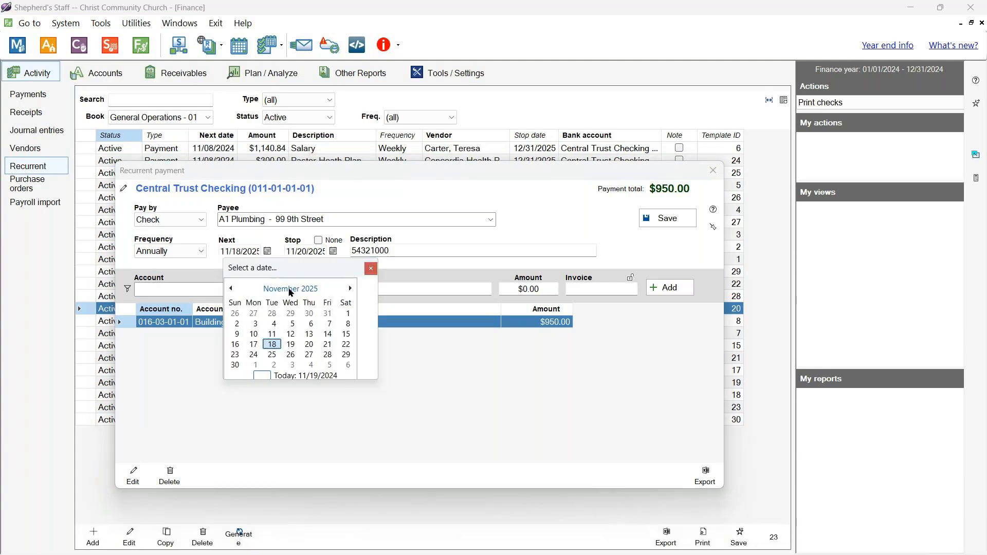
pyautogui.click(290, 344)
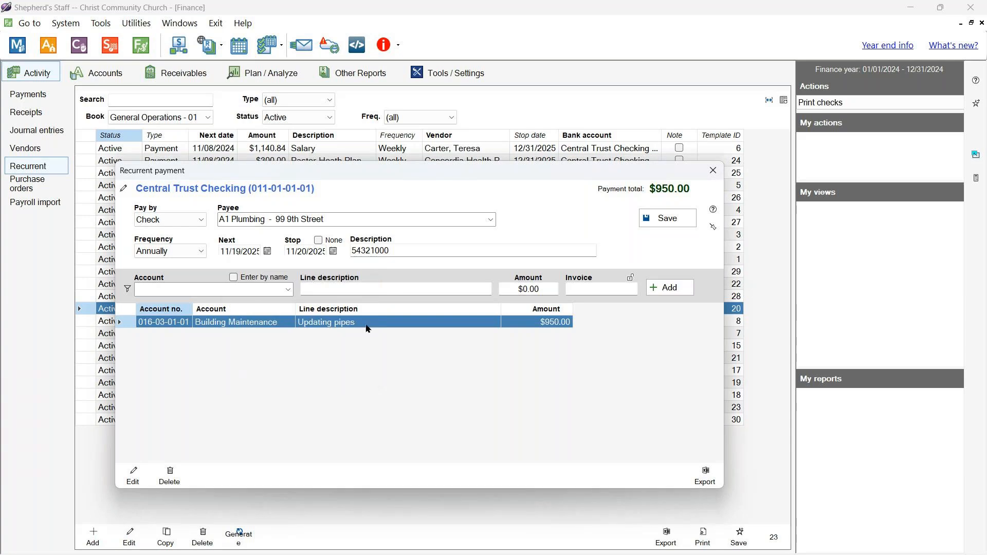
# - Set the stop date to None and save the A1 Plumbing recurrent template
pyautogui.click(333, 251)
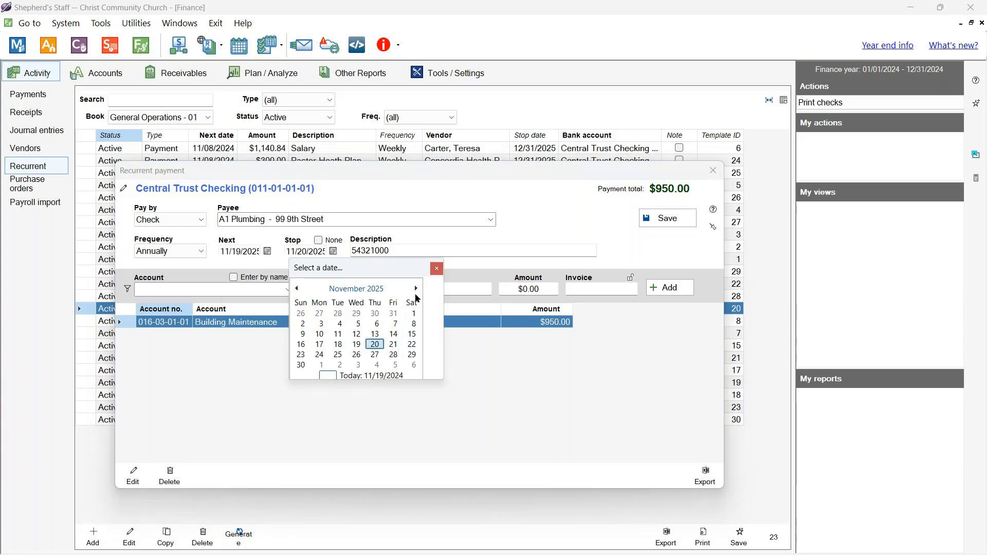
pyautogui.click(436, 269)
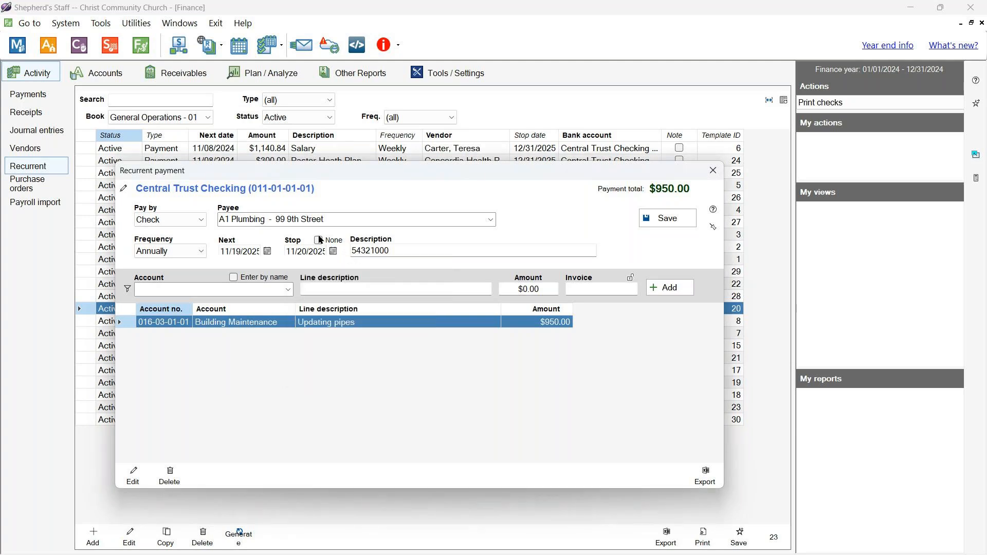
pyautogui.click(318, 240)
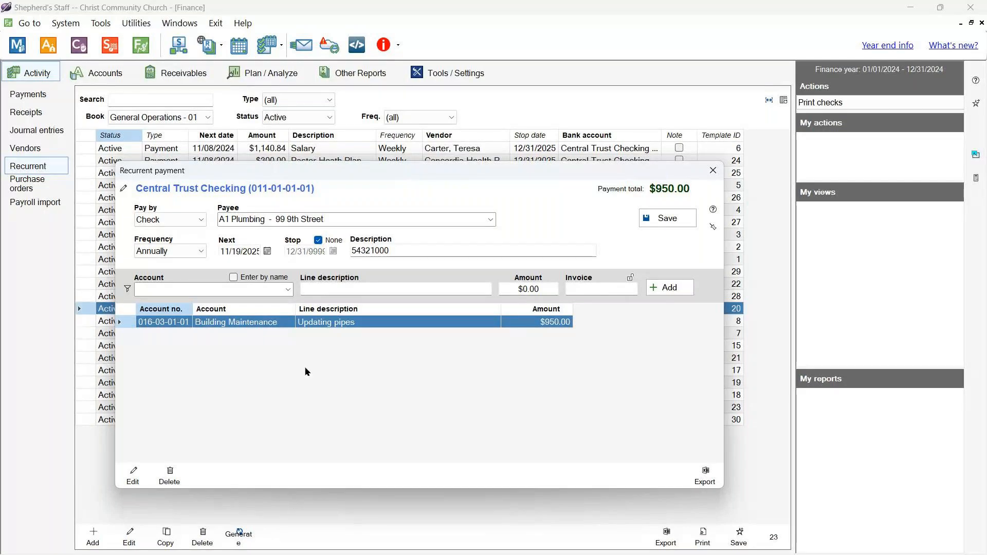
pyautogui.click(668, 218)
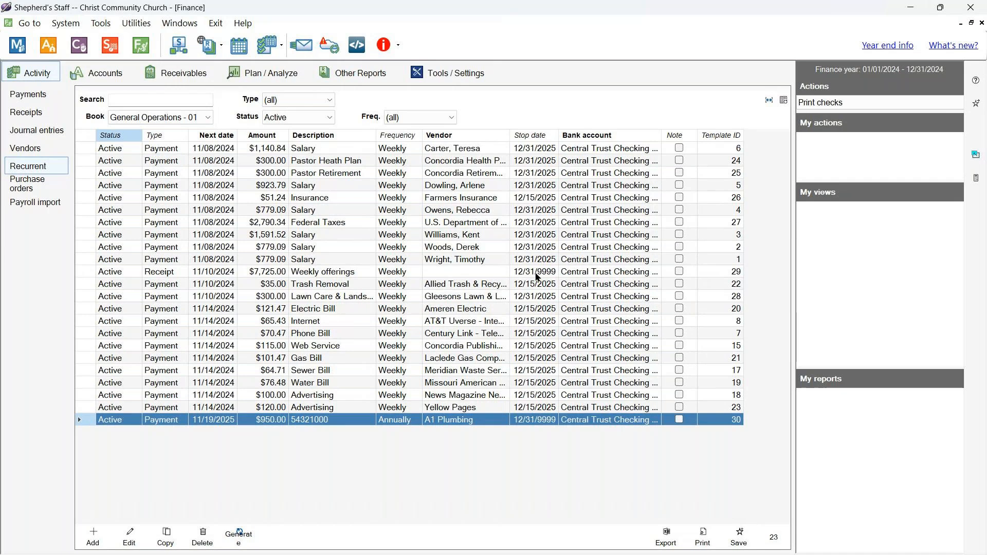
# - Compare the Weekly offerings, A1 Plumbing and Gas Bill templates, then start Generate
pyautogui.click(528, 276)
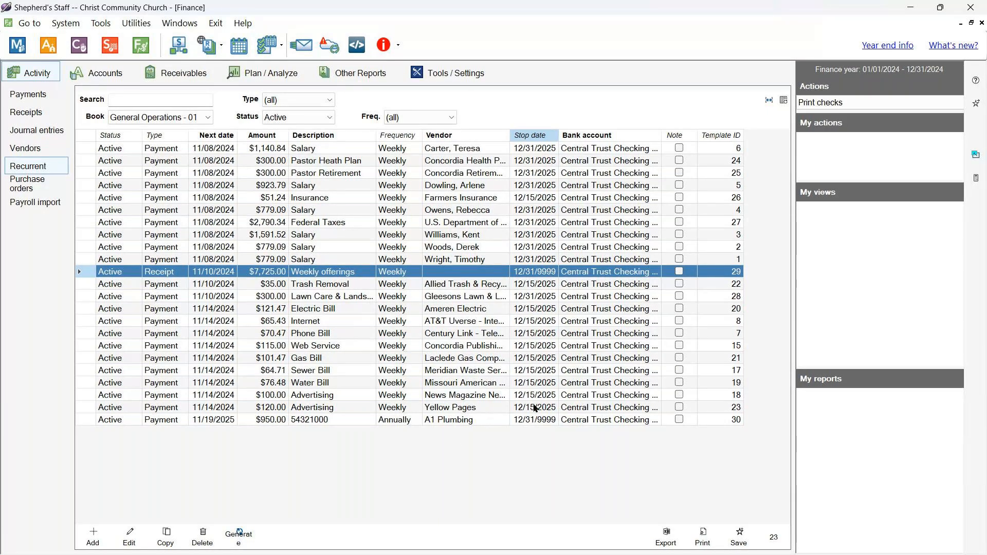
pyautogui.click(537, 421)
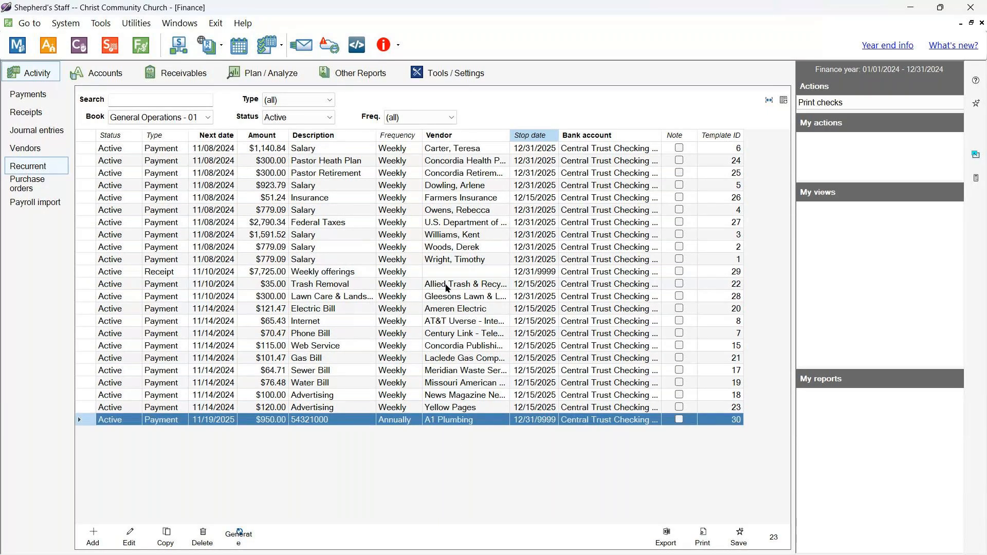
pyautogui.click(448, 272)
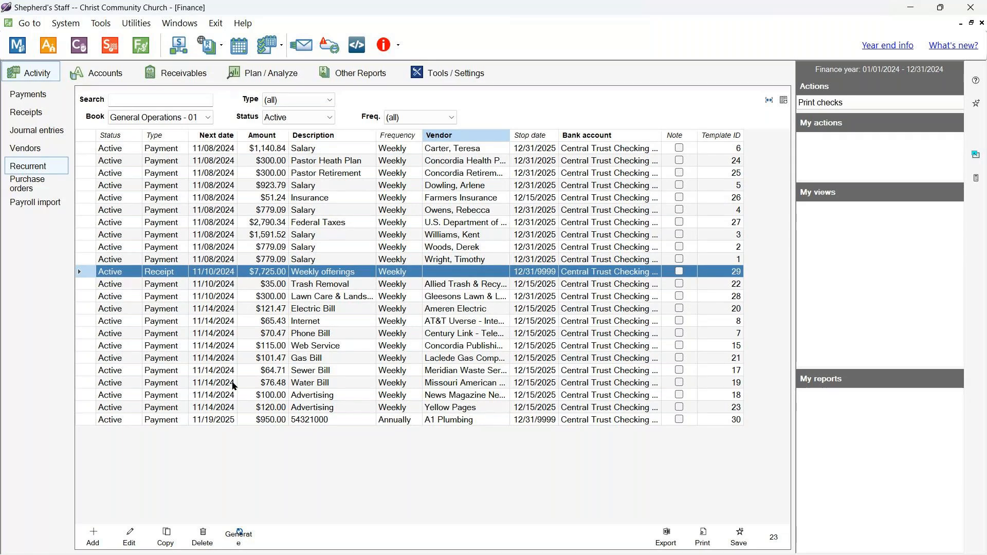
pyautogui.click(228, 358)
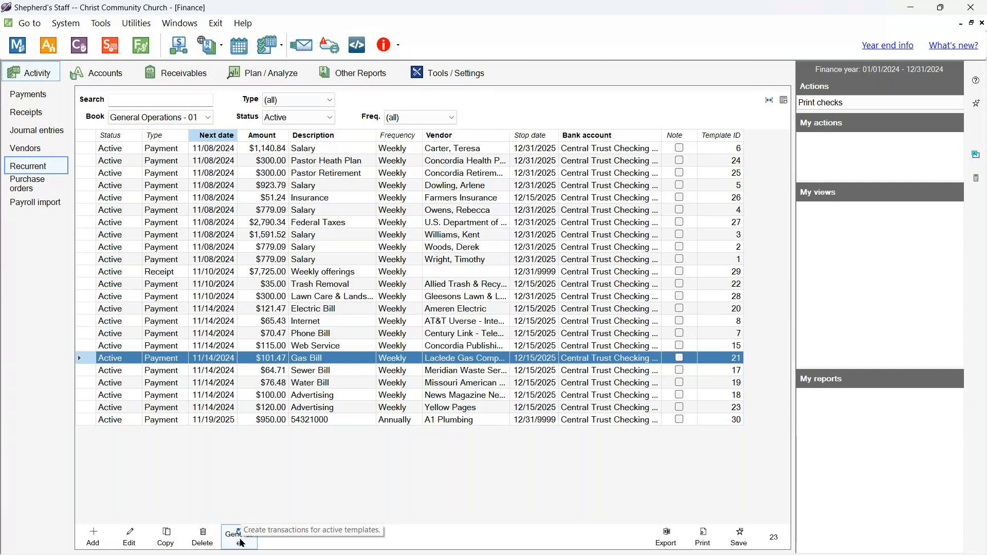
pyautogui.click(240, 539)
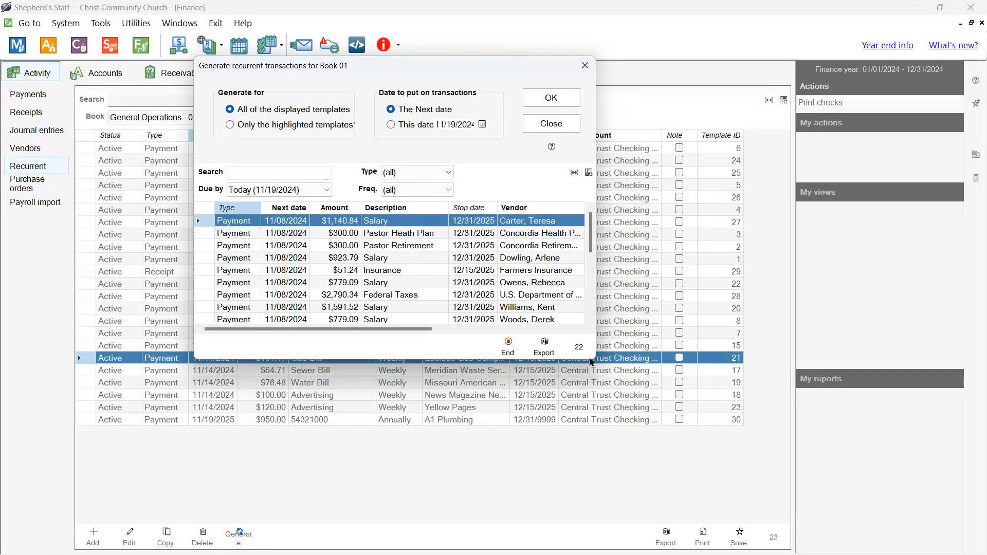
pyautogui.click(245, 274)
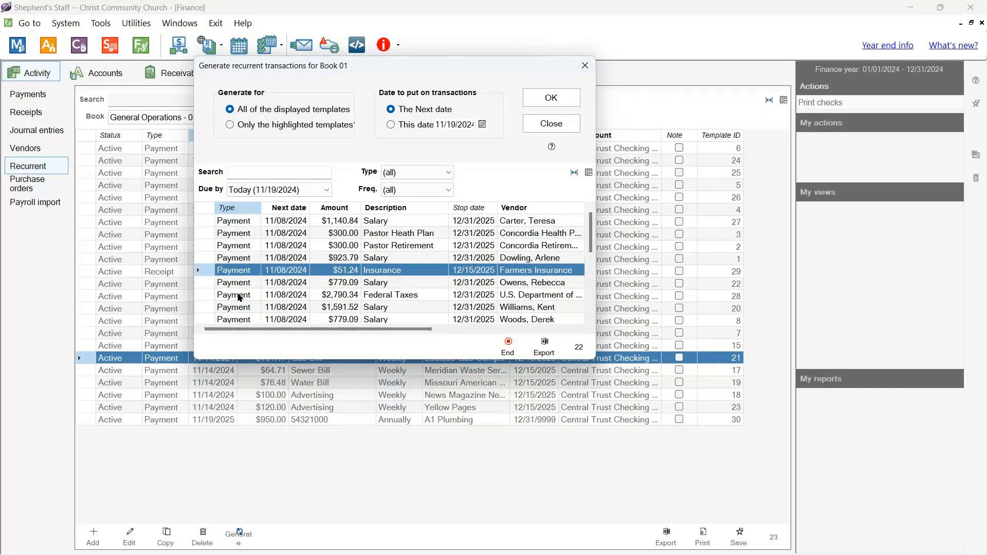
pyautogui.keyDown('ctrl'); pyautogui.click(243, 307); pyautogui.keyUp('ctrl')
pyautogui.keyDown('ctrl'); pyautogui.click(246, 246); pyautogui.keyUp('ctrl')
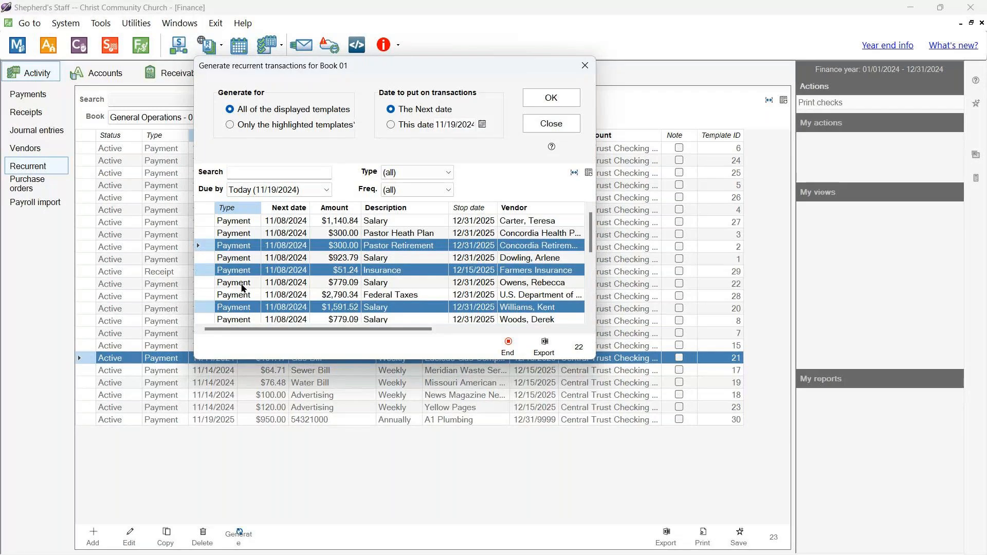
pyautogui.keyDown('ctrl'); pyautogui.click(241, 283); pyautogui.keyUp('ctrl')
pyautogui.keyDown('ctrl'); pyautogui.click(242, 295); pyautogui.keyUp('ctrl')
pyautogui.keyDown('ctrl'); pyautogui.click(240, 233); pyautogui.keyUp('ctrl')
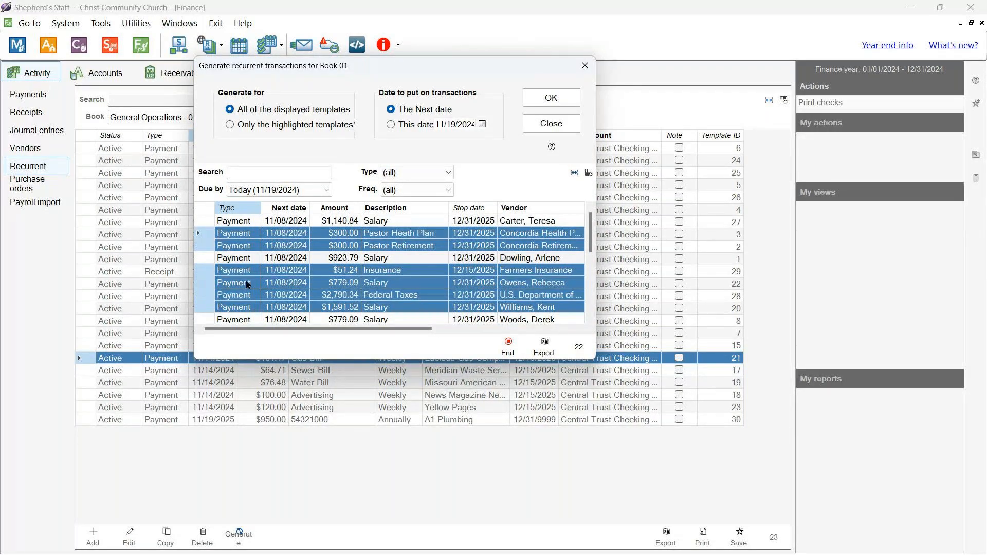
pyautogui.click(347, 272)
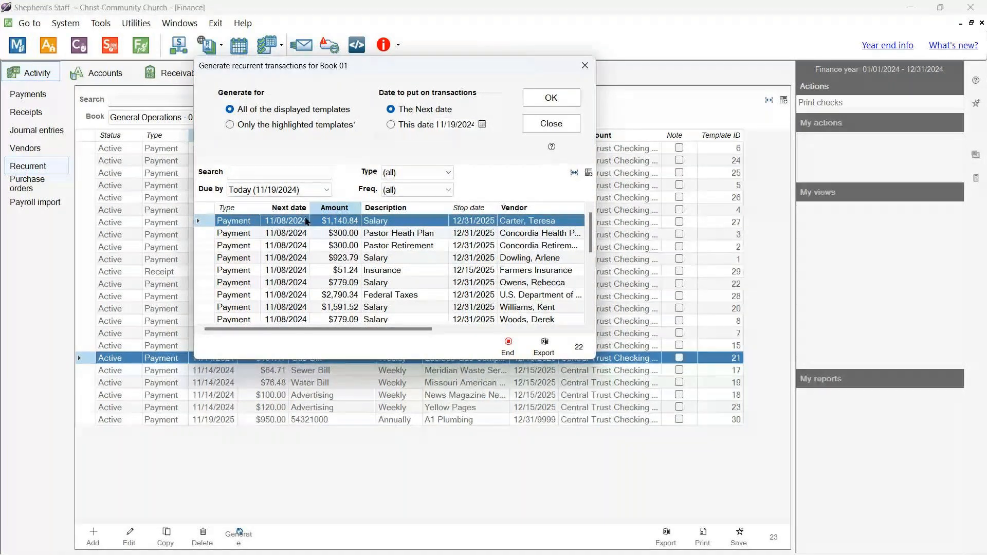
pyautogui.scroll(-2, 291, 268)
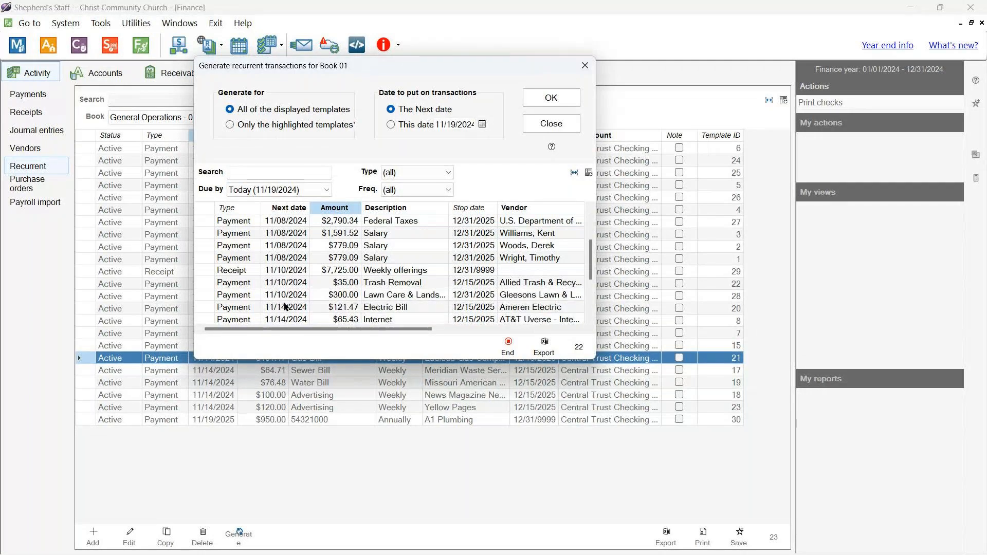
pyautogui.scroll(-3, 287, 308)
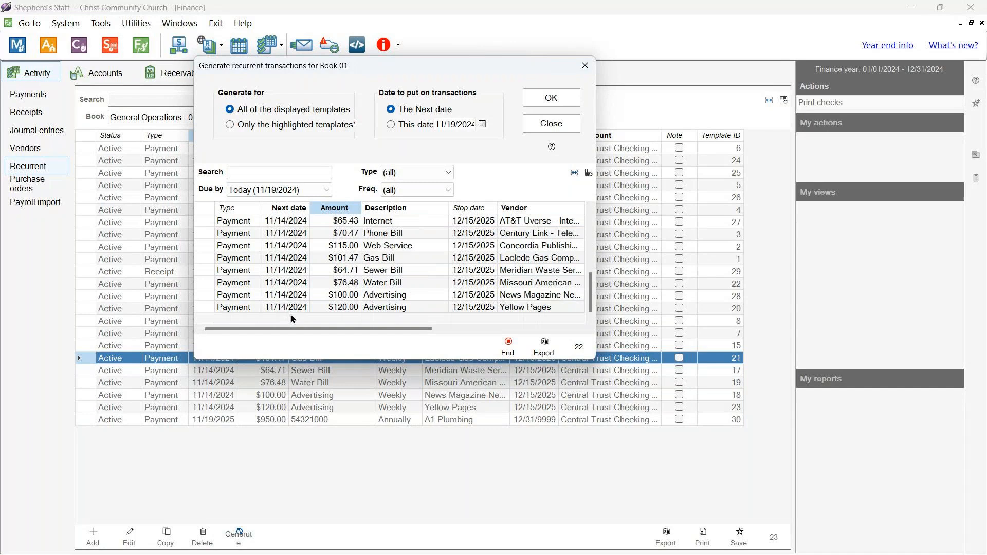
pyautogui.scroll(5, 291, 308)
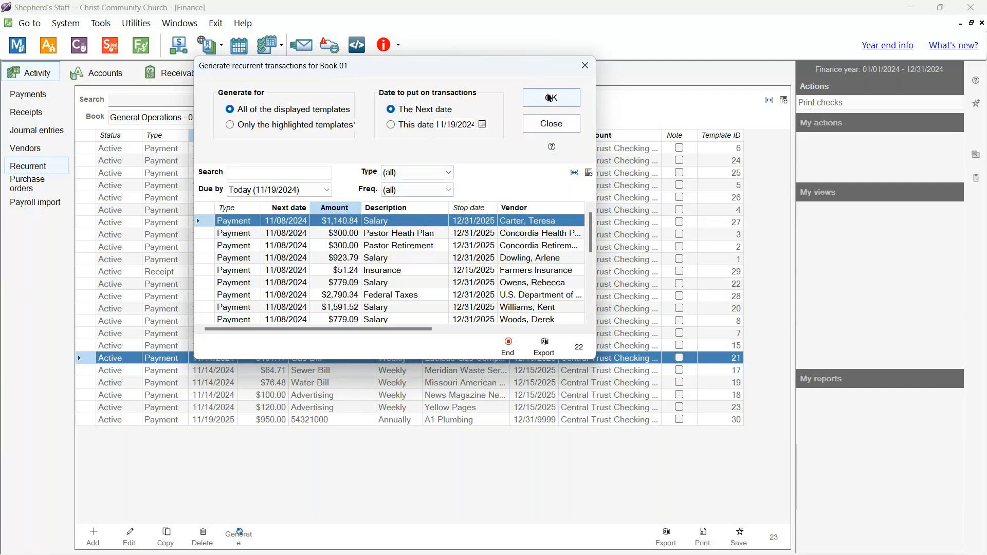
pyautogui.click(560, 103)
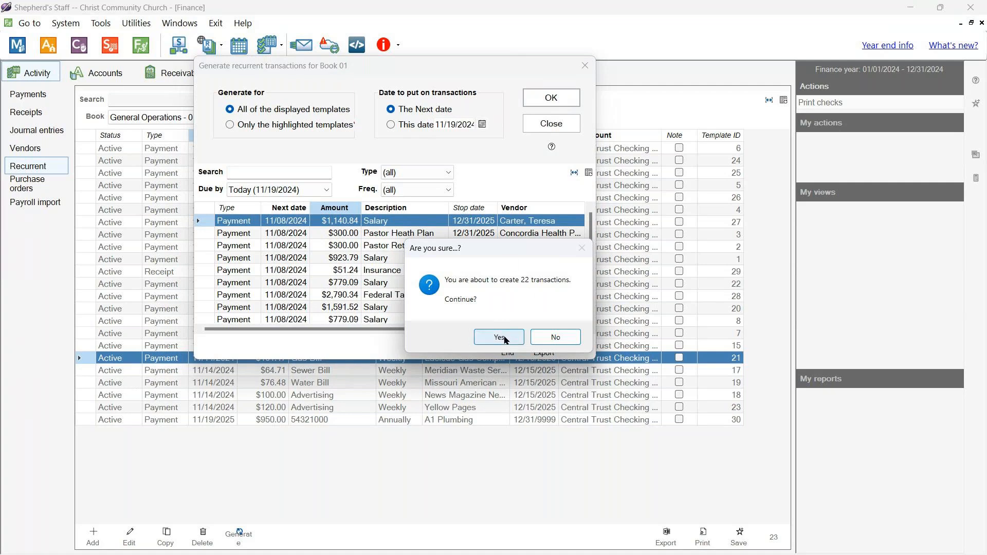
pyautogui.click(571, 339)
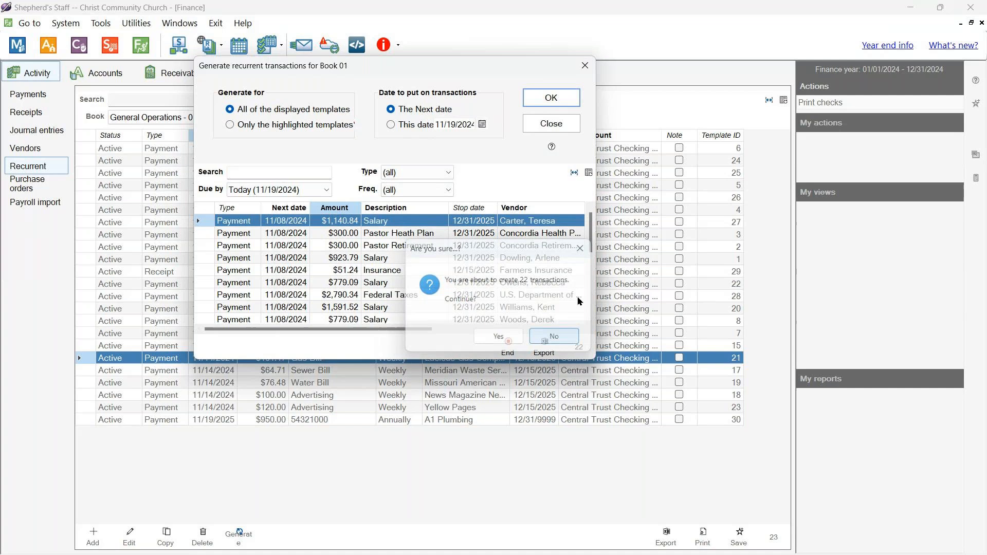
pyautogui.click(566, 132)
# - Check the Tuition scholarship payment in Payments, then return to the Recurrent list
pyautogui.click(29, 94)
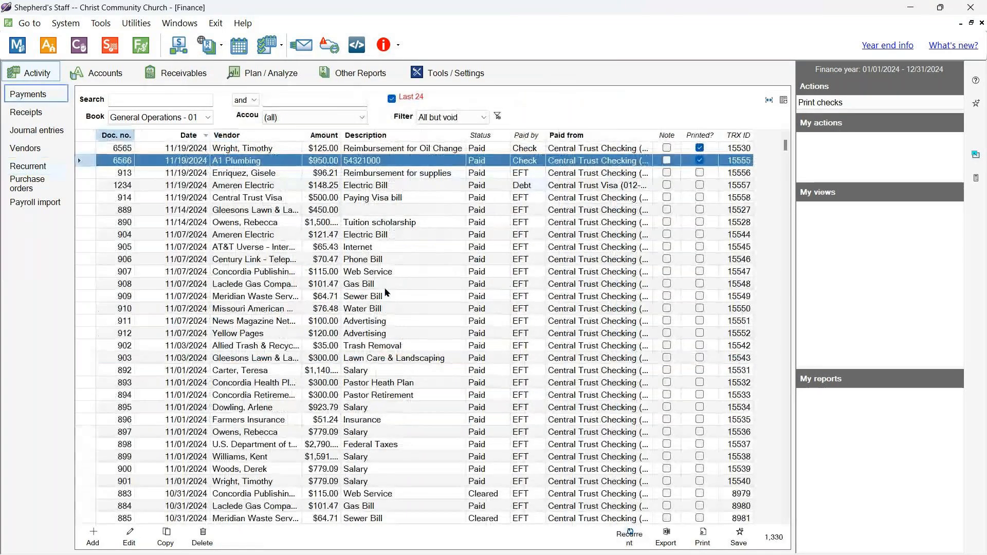
pyautogui.click(186, 222)
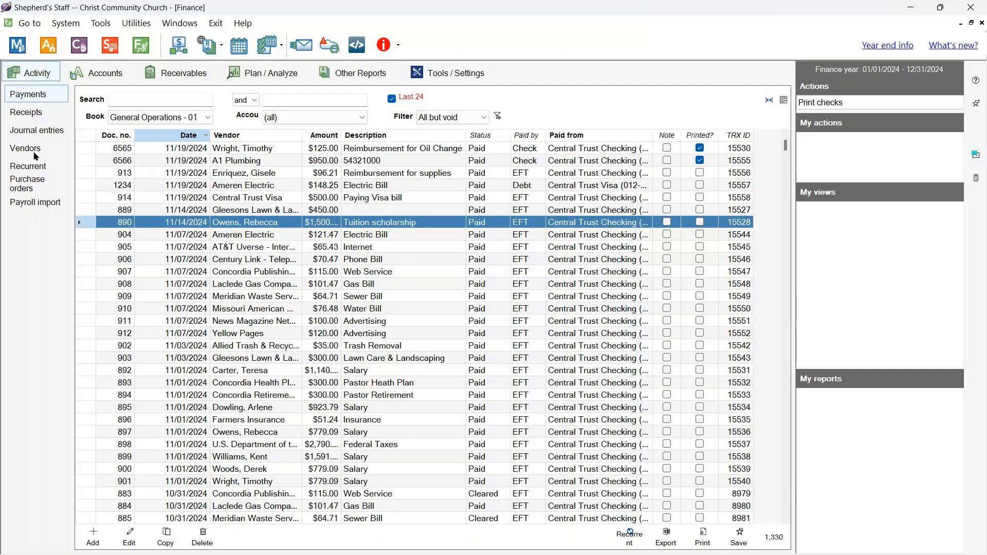
pyautogui.click(56, 167)
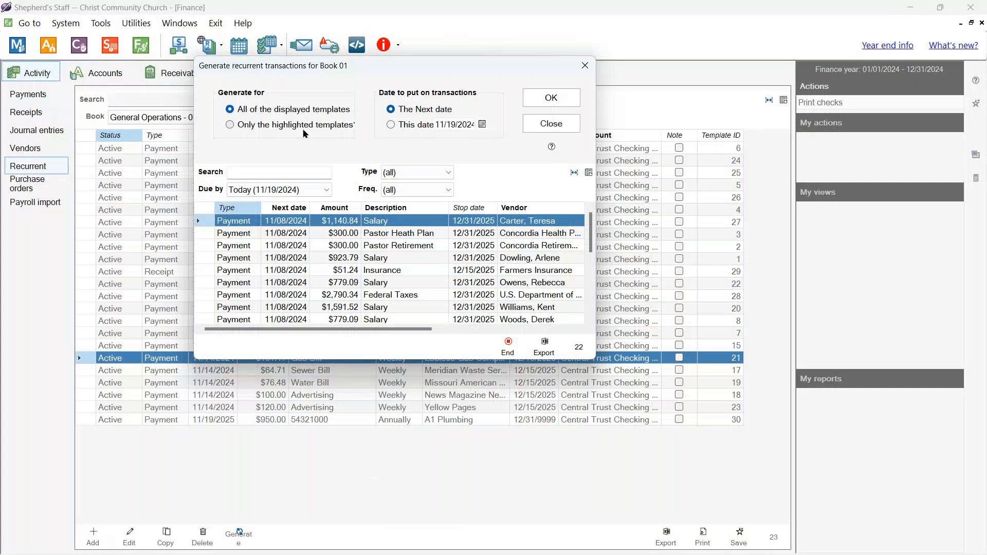
# - Generate the 22 due recurrent transactions and view the resulting payments list
pyautogui.click(551, 98)
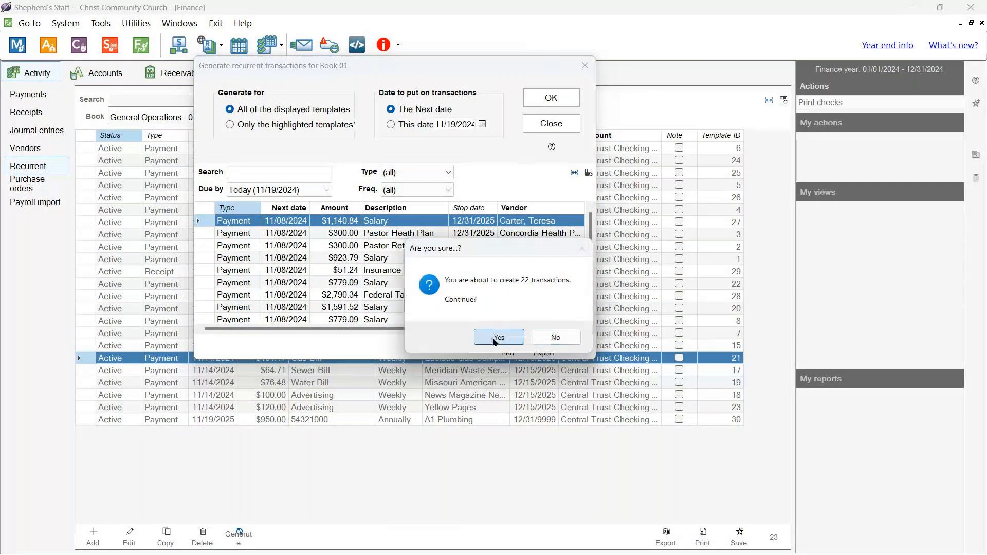
pyautogui.click(497, 337)
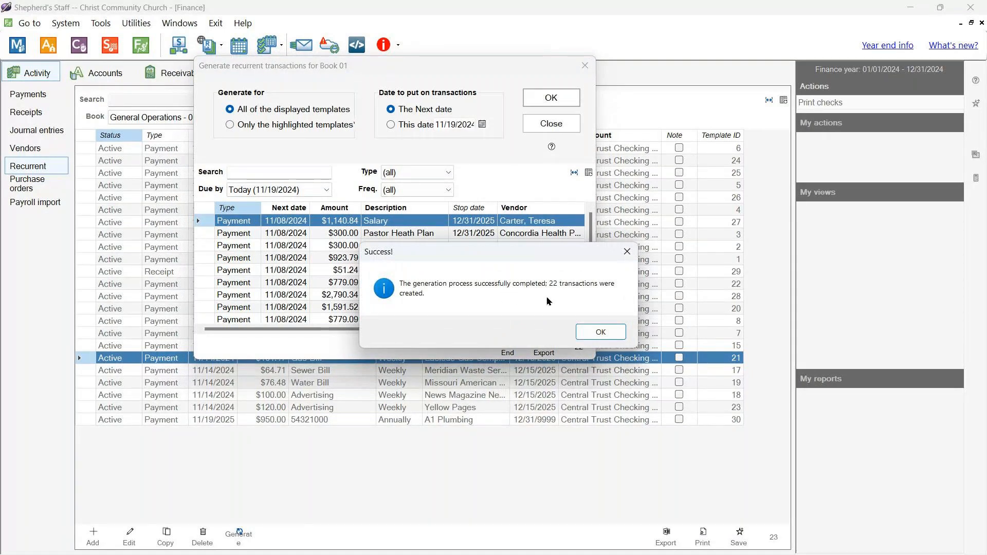
pyautogui.click(600, 331)
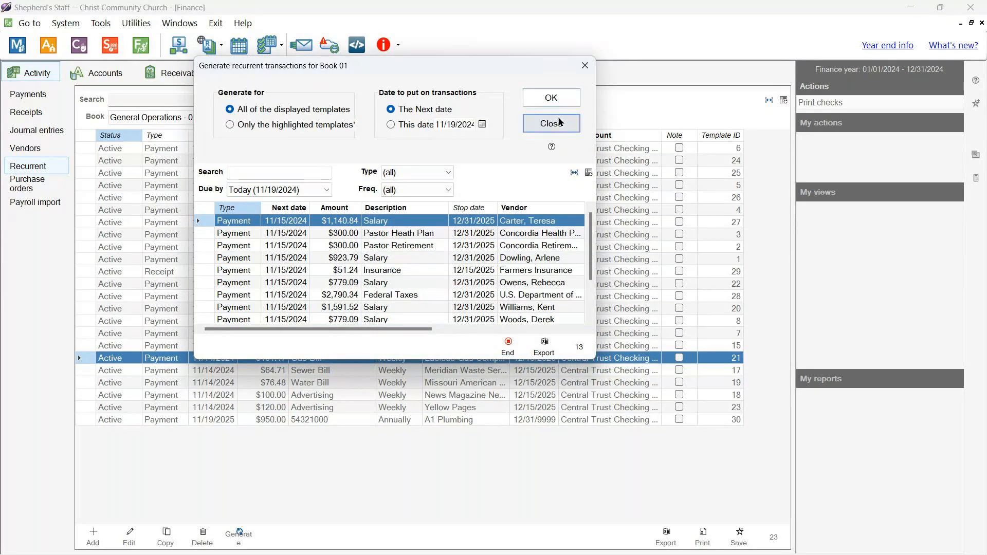
pyautogui.click(559, 123)
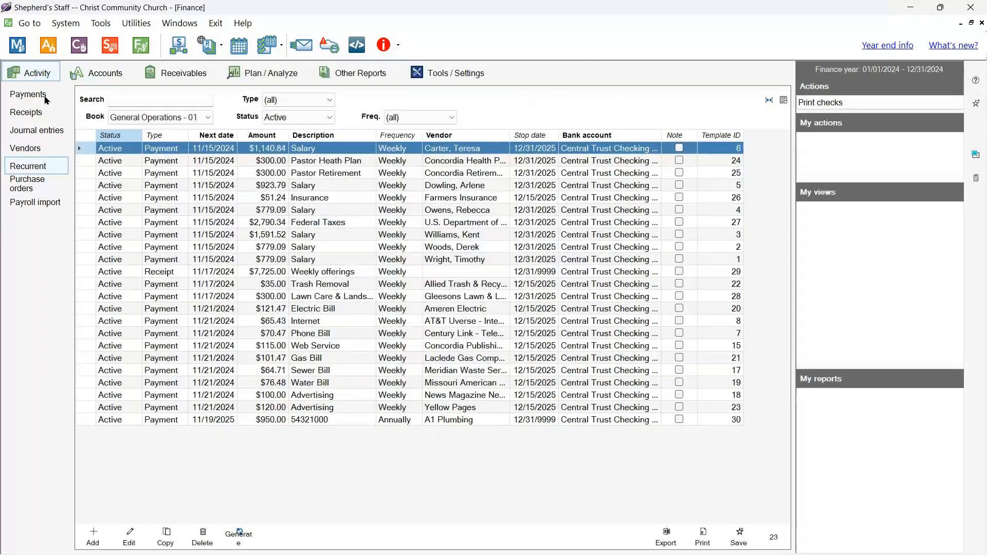
pyautogui.click(29, 94)
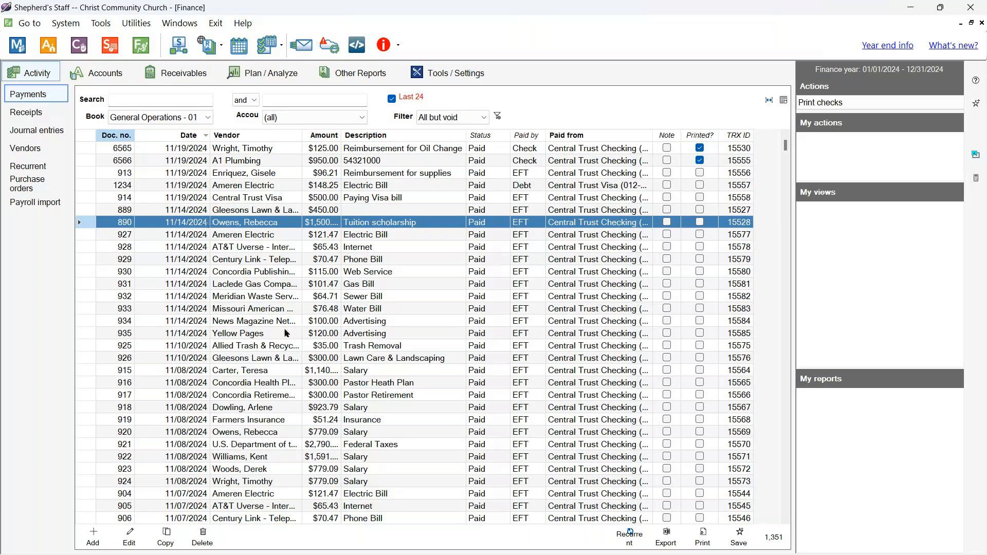
# - Go back to the Recurrent list and start adding a new recurrent template
pyautogui.click(28, 166)
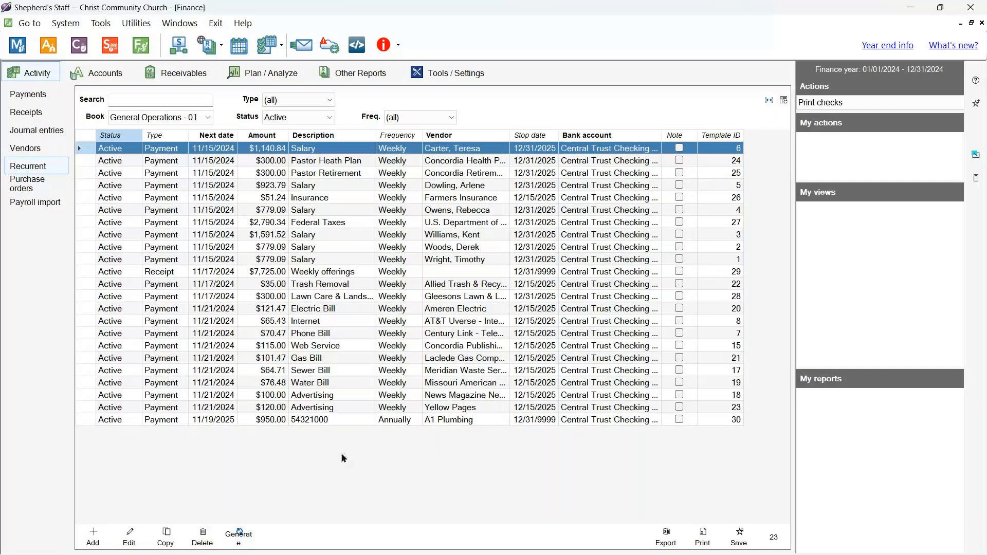
pyautogui.click(89, 543)
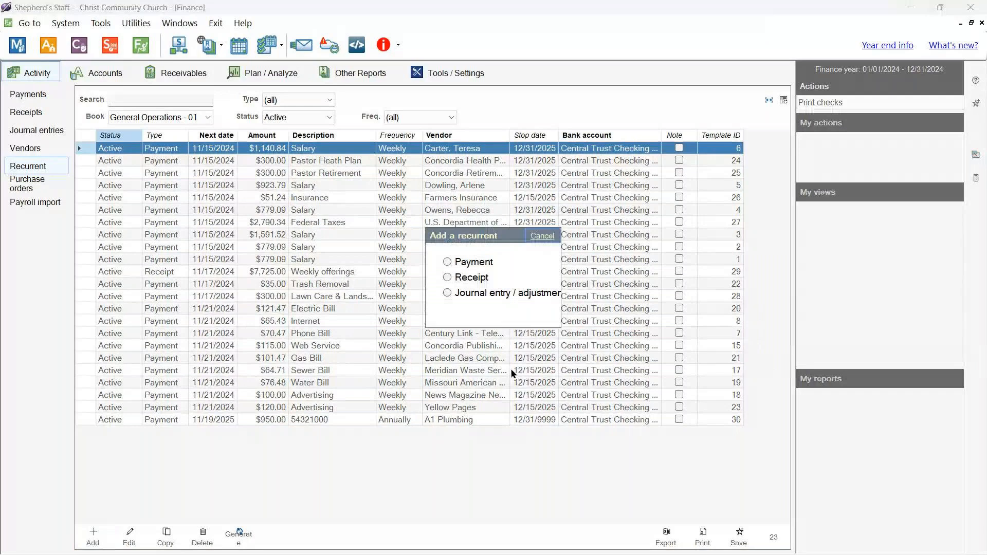
pyautogui.click(450, 266)
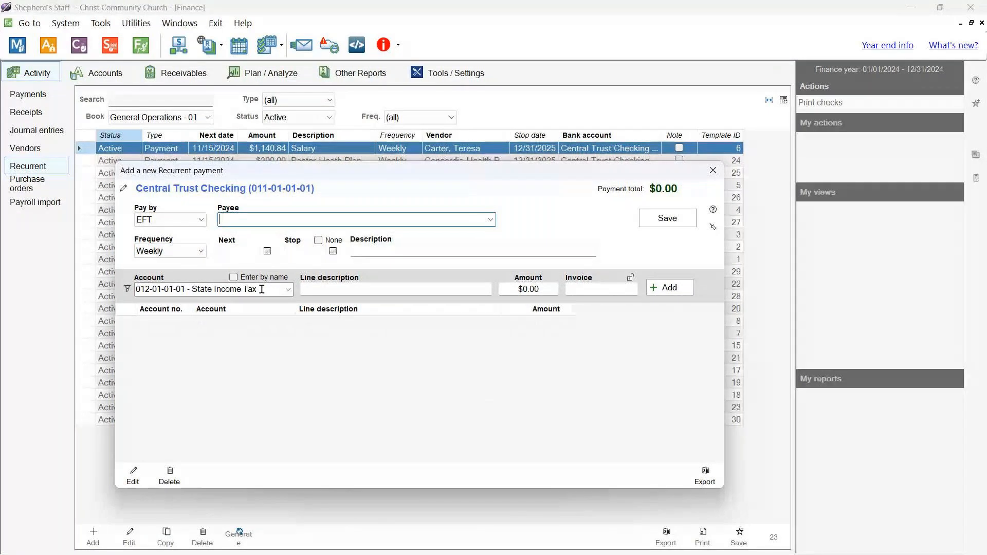
pyautogui.click(200, 221)
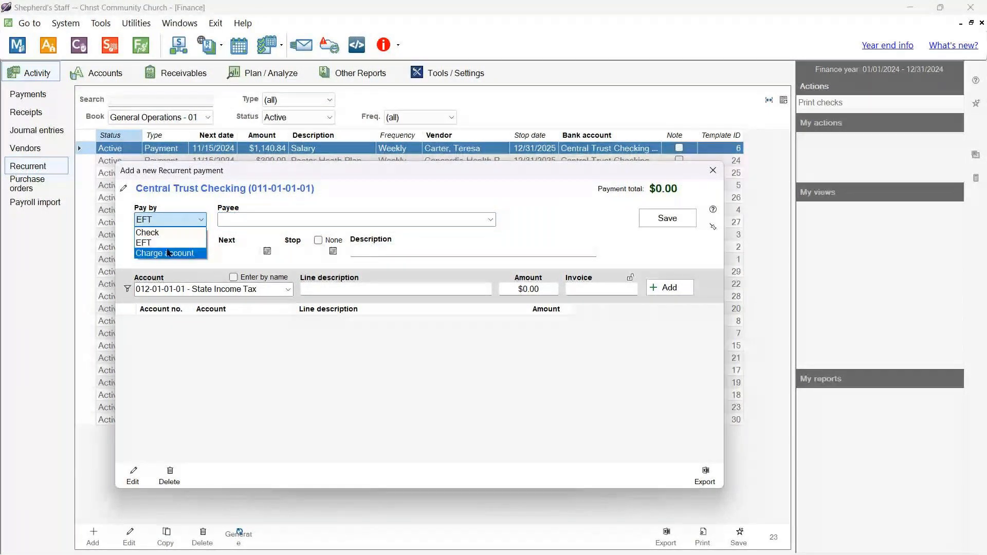
pyautogui.click(243, 397)
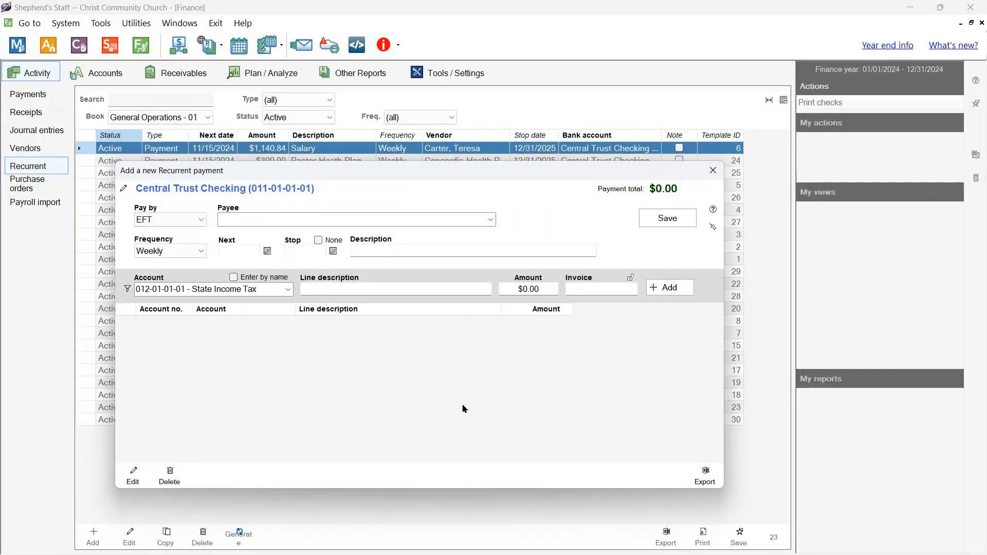
pyautogui.click(712, 171)
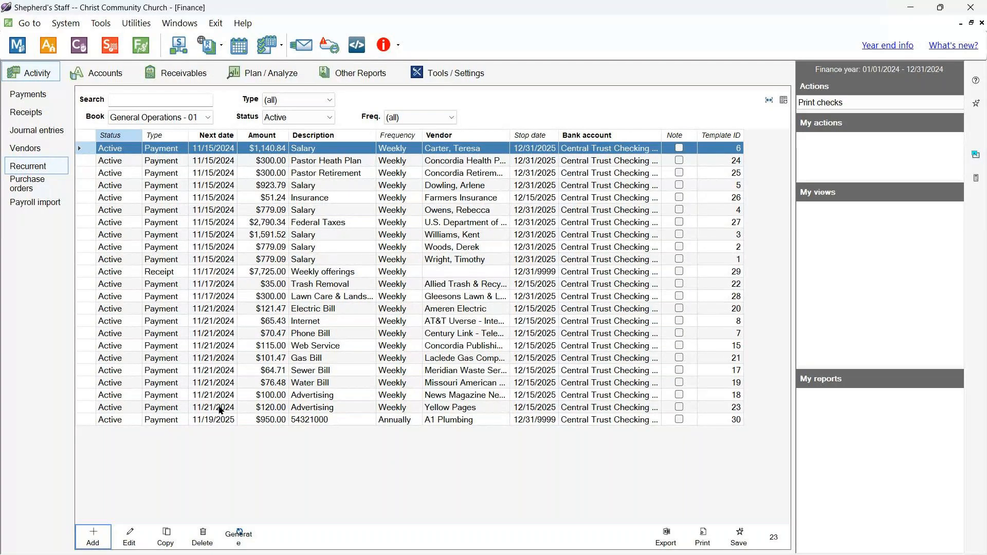
pyautogui.doubleClick(219, 411)
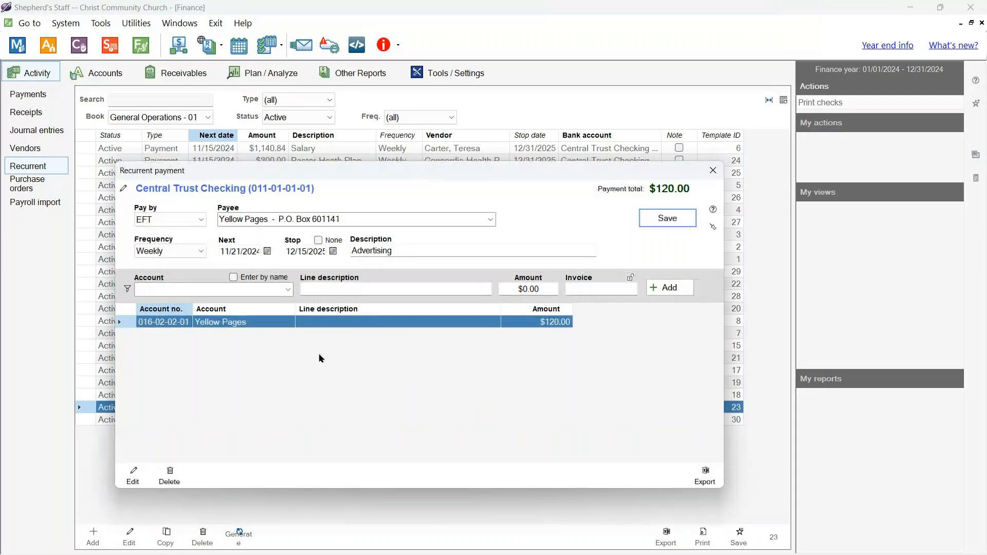
pyautogui.click(268, 251)
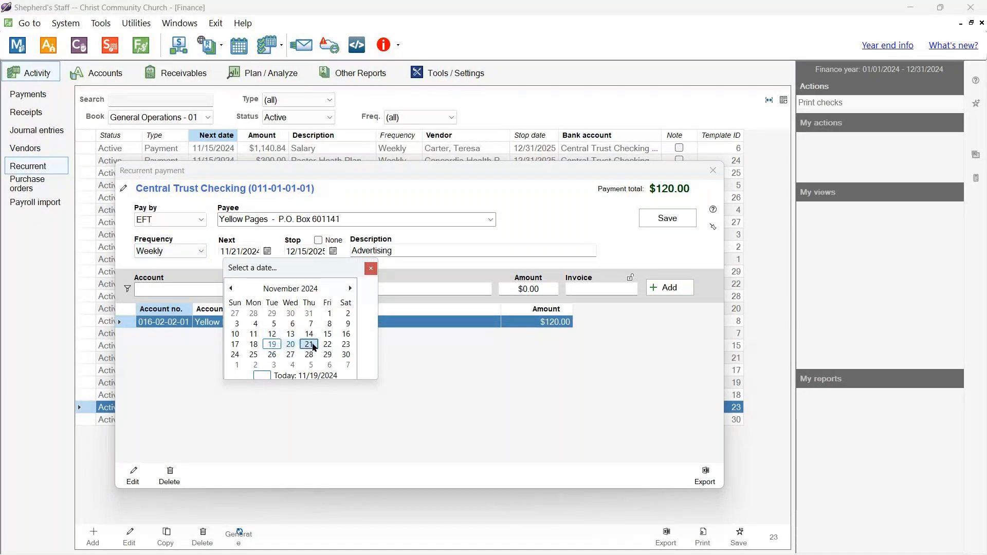
pyautogui.click(371, 269)
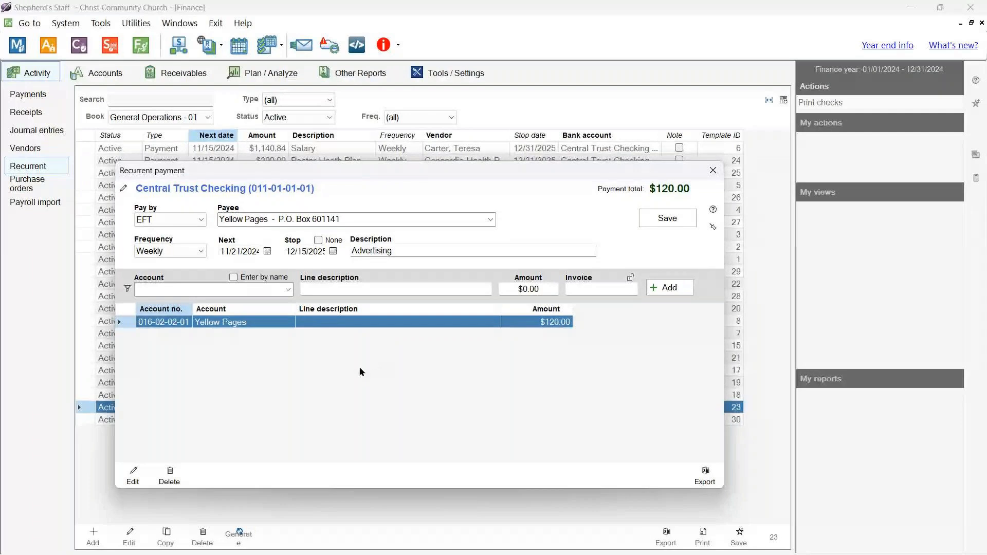
pyautogui.click(267, 251)
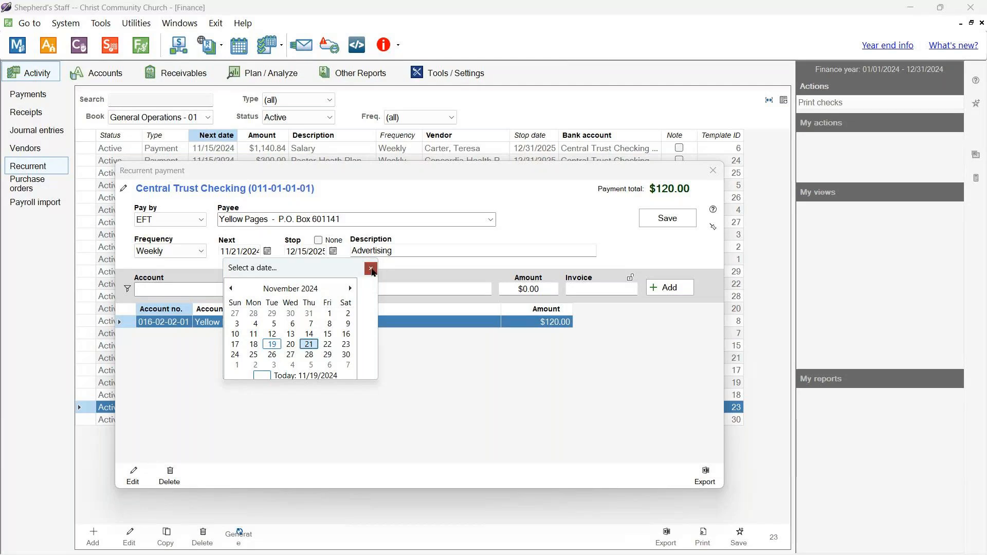
pyautogui.click(370, 268)
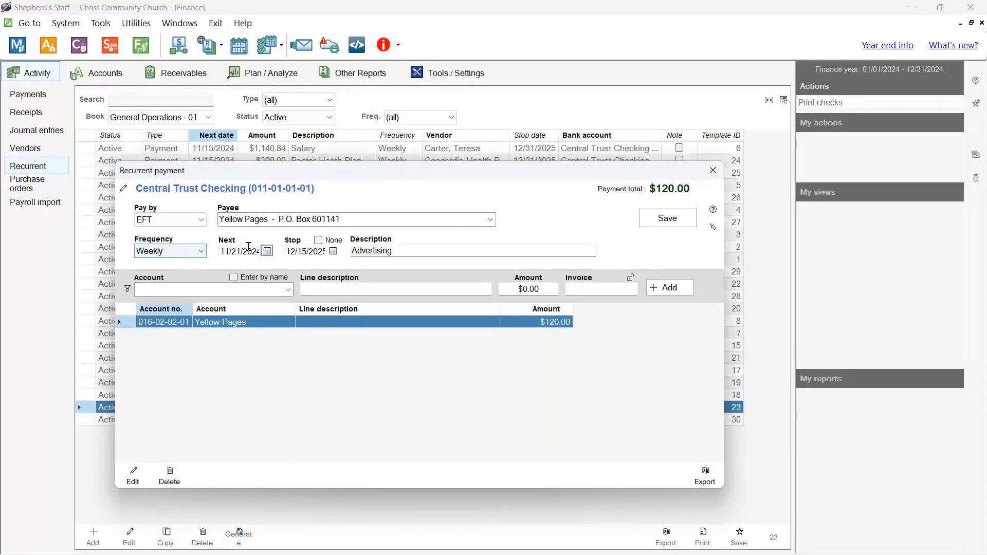
pyautogui.click(650, 223)
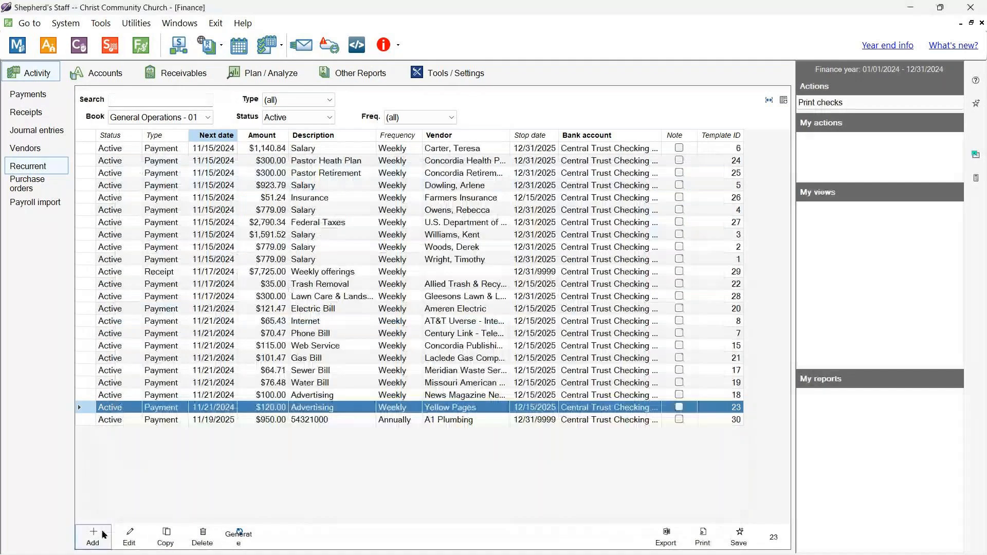
# - Start a new recurrent payment, keep frequency Weekly, and discard it unsaved
pyautogui.click(104, 535)
pyautogui.click(200, 251)
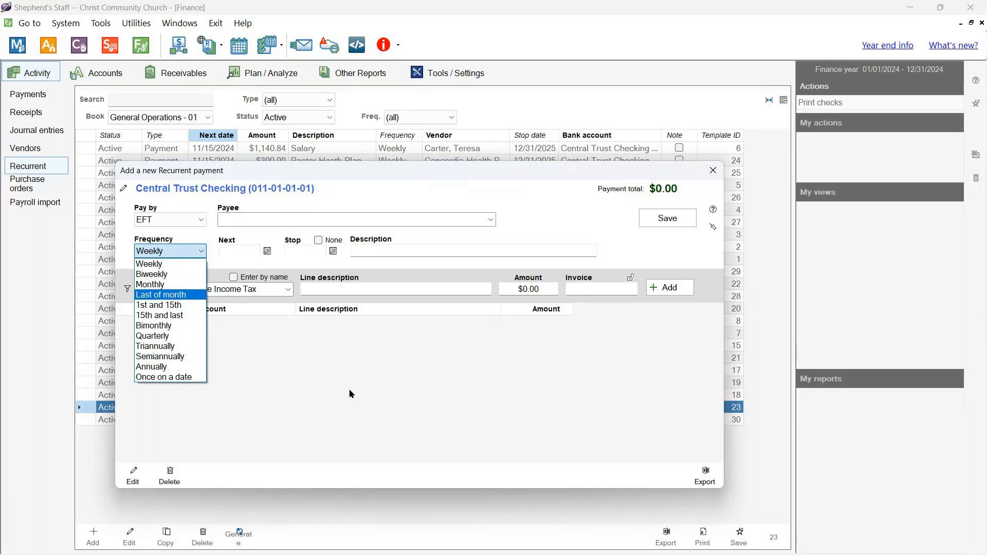
pyautogui.click(350, 402)
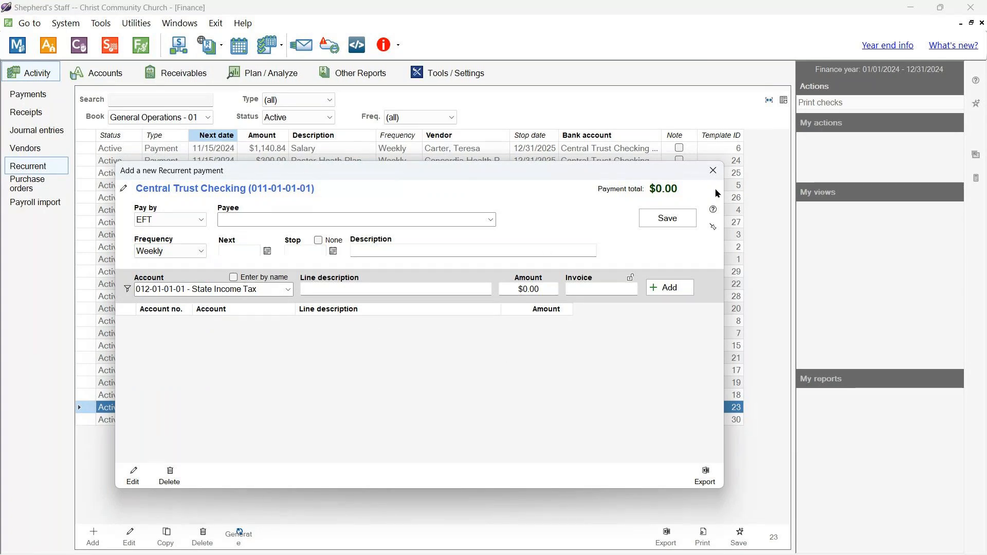
pyautogui.click(719, 175)
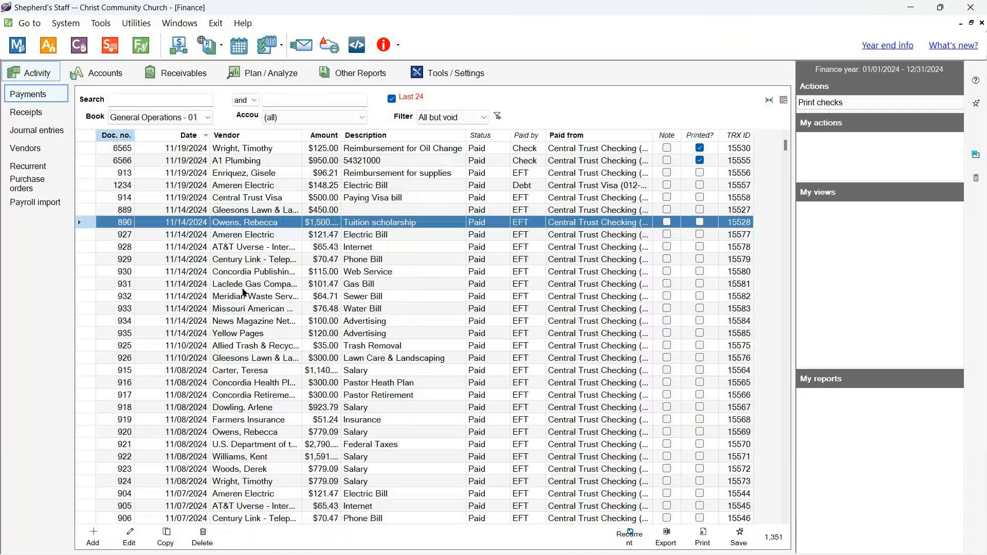
pyautogui.click(228, 297)
pyautogui.click(190, 298)
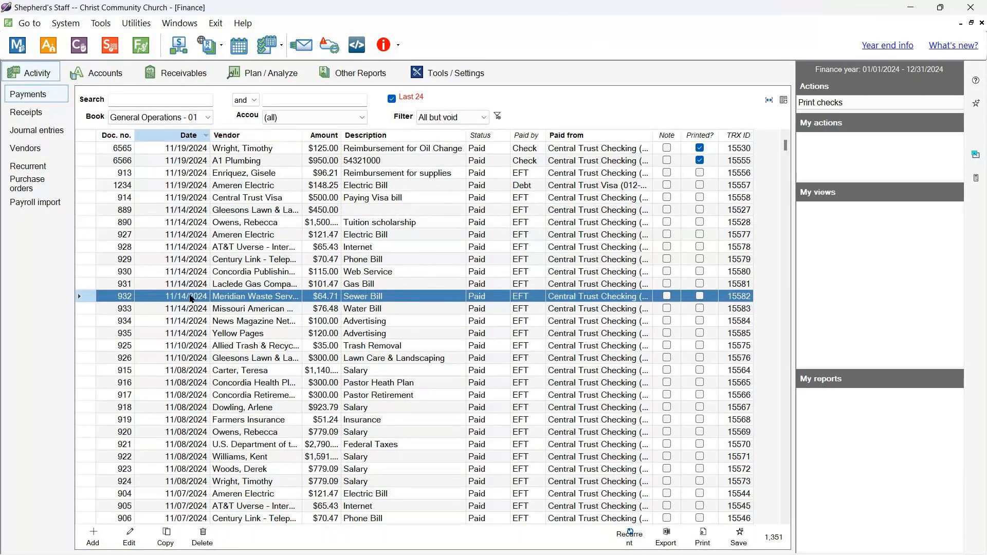
pyautogui.doubleClick(190, 297)
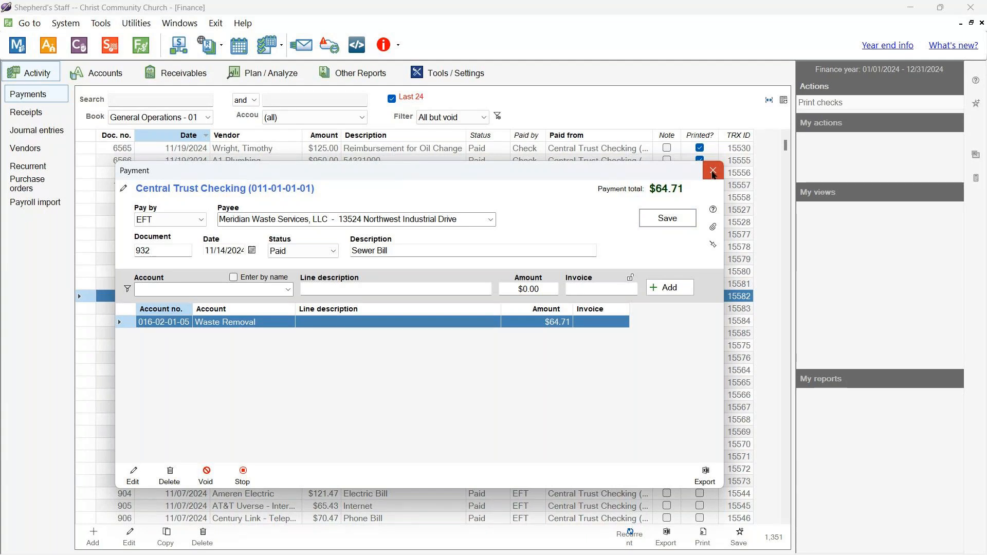
pyautogui.click(713, 173)
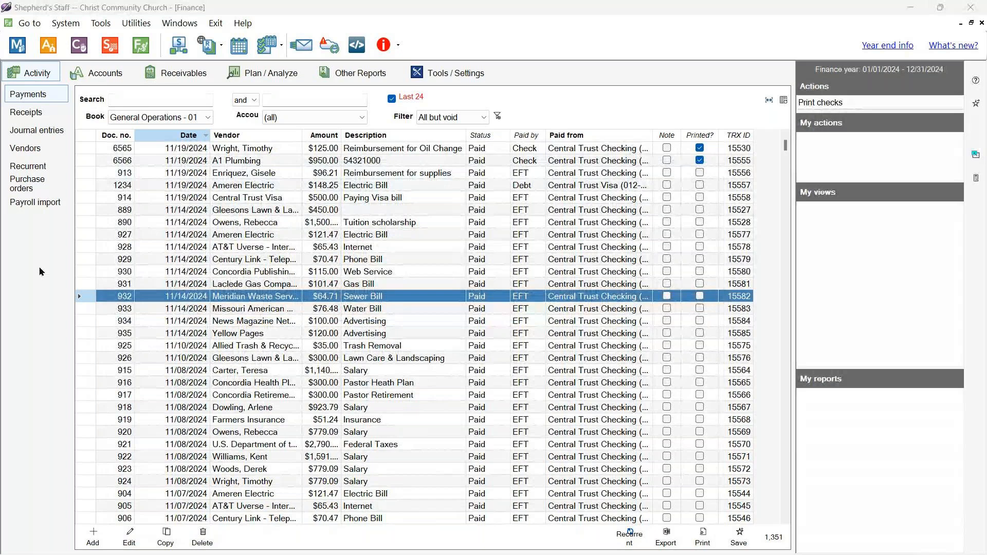
# - Choose the General Ledger report under Other Reports
pyautogui.click(361, 78)
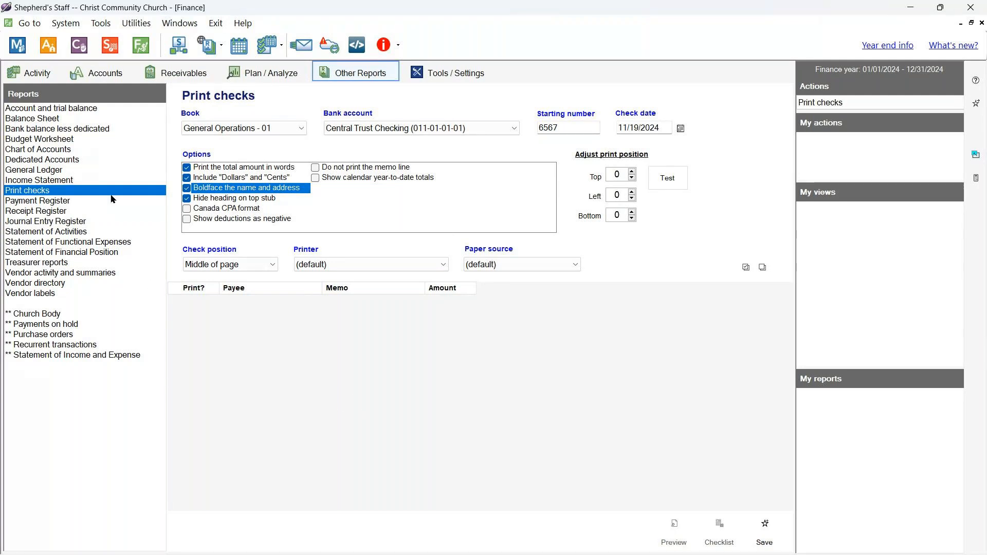
pyautogui.click(69, 171)
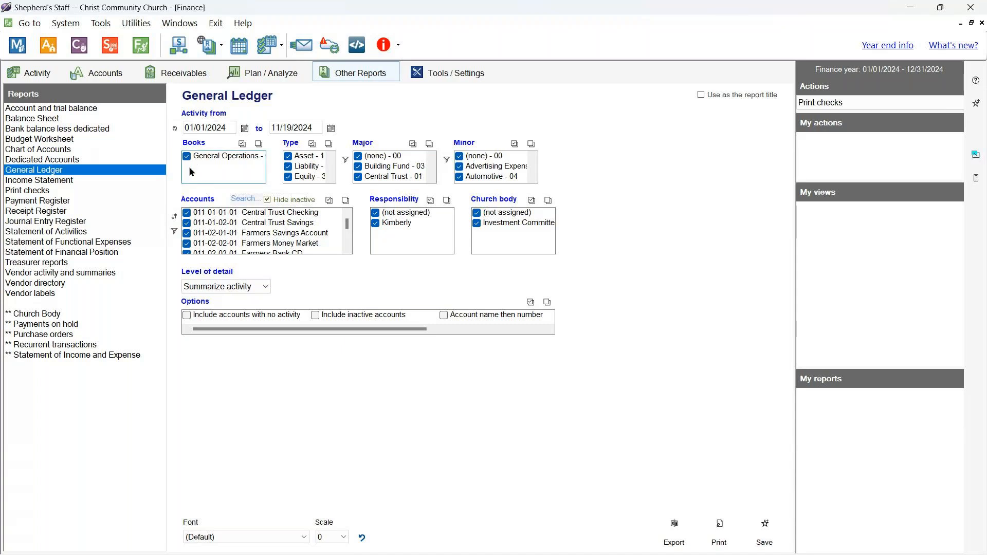
# - Tick only the 016-02-03-02 Office Expense account in the General Ledger Accounts list
pyautogui.scroll(-3, 307, 178)
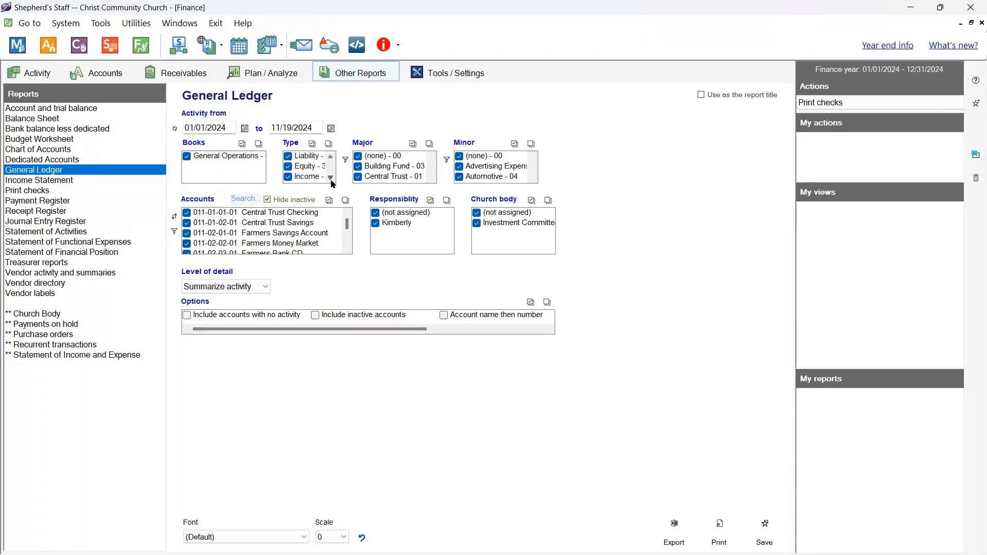
pyautogui.click(330, 156)
pyautogui.click(331, 156)
pyautogui.click(331, 156)
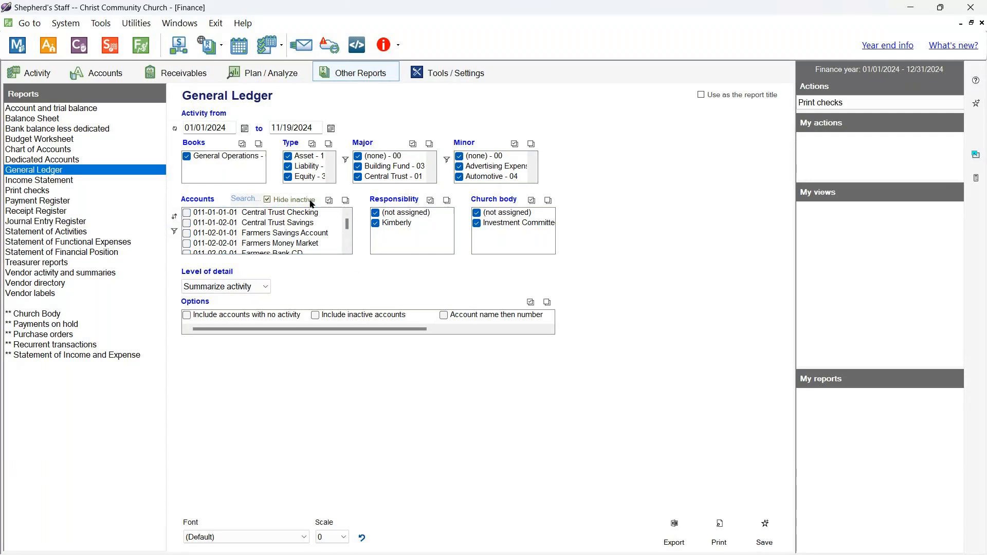
pyautogui.scroll(-3, 241, 228)
pyautogui.scroll(2, 241, 228)
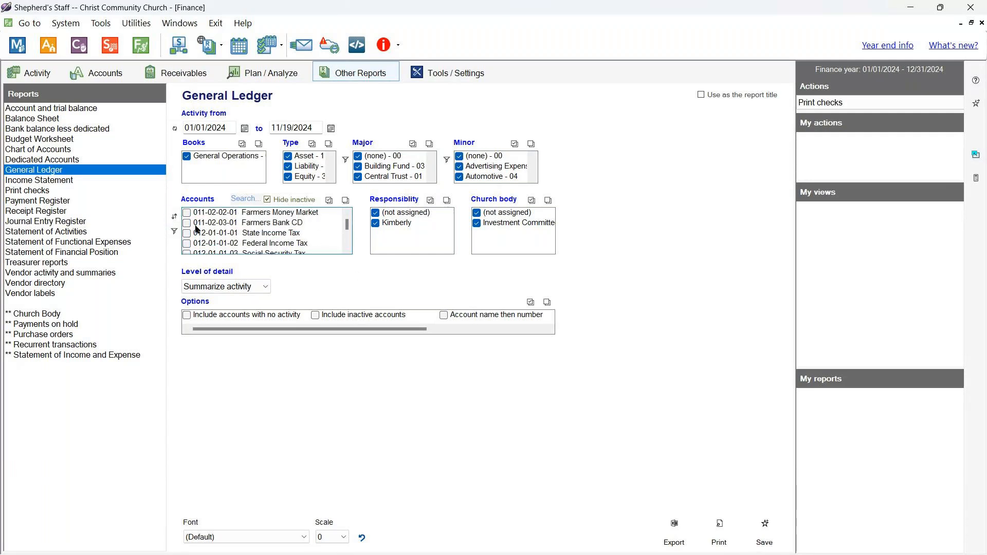
pyautogui.scroll(1, 195, 227)
pyautogui.scroll(-10, 200, 227)
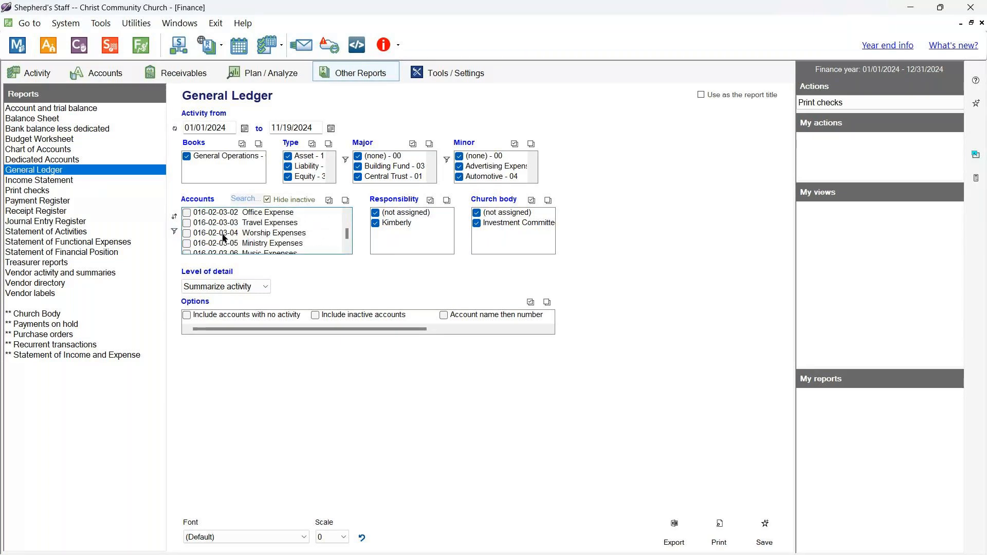
pyautogui.scroll(2, 206, 234)
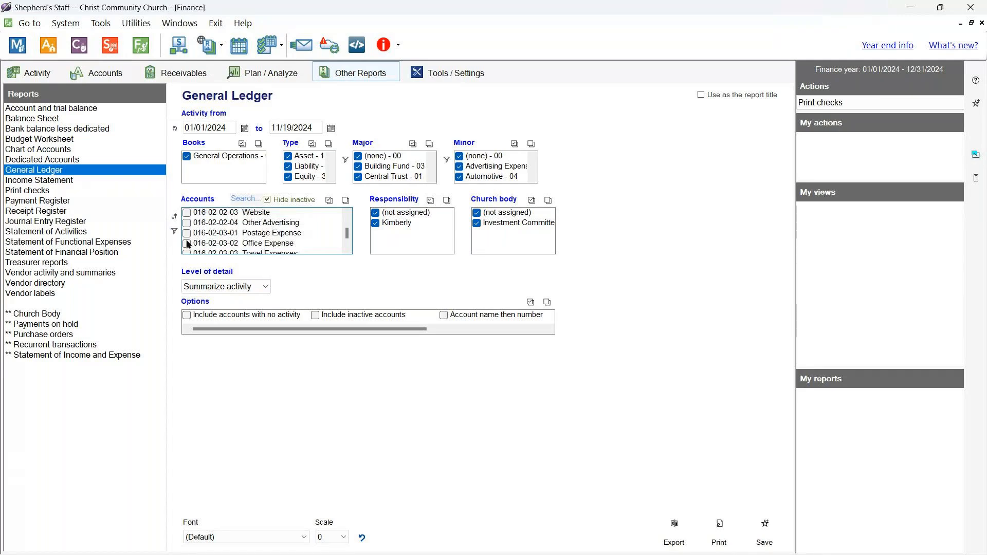
pyautogui.click(187, 244)
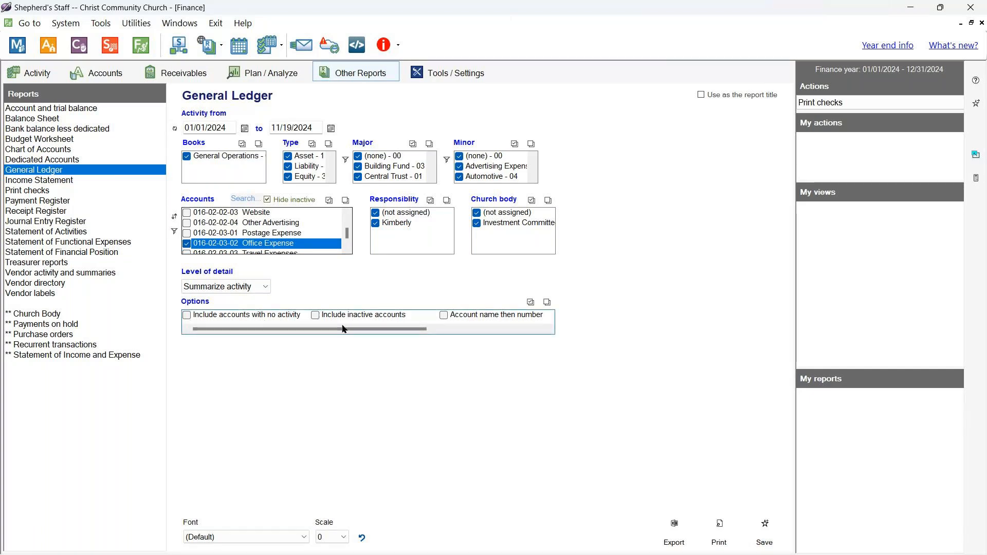
pyautogui.moveTo(308, 329)
pyautogui.mouseDown()
pyautogui.moveTo(427, 329)
pyautogui.moveTo(308, 333)
pyautogui.mouseUp()
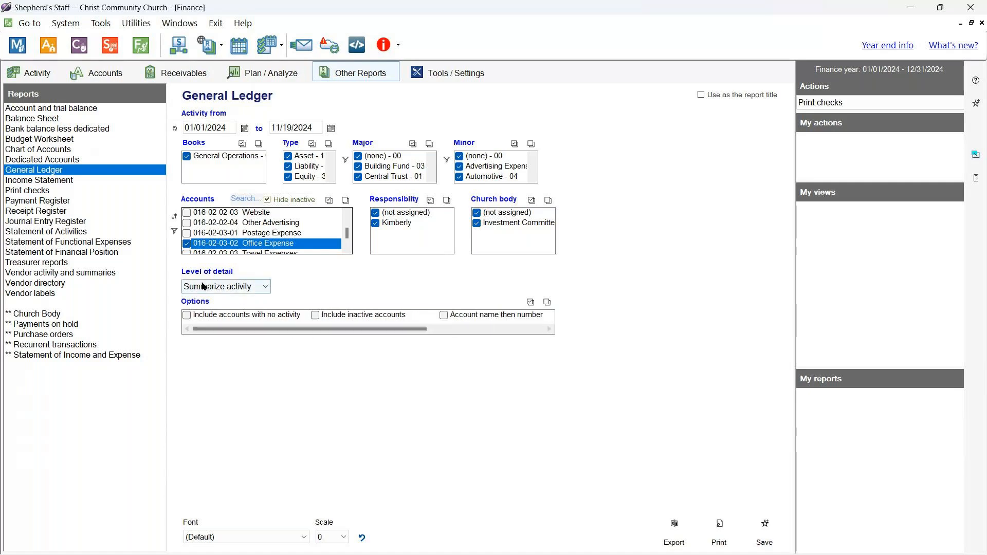
pyautogui.click(717, 537)
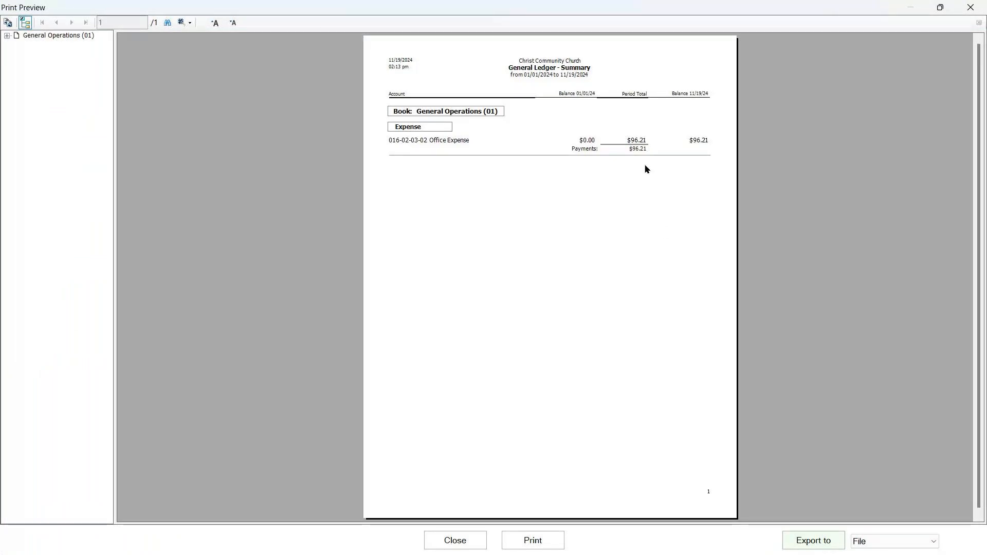
pyautogui.click(636, 142)
pyautogui.click(641, 205)
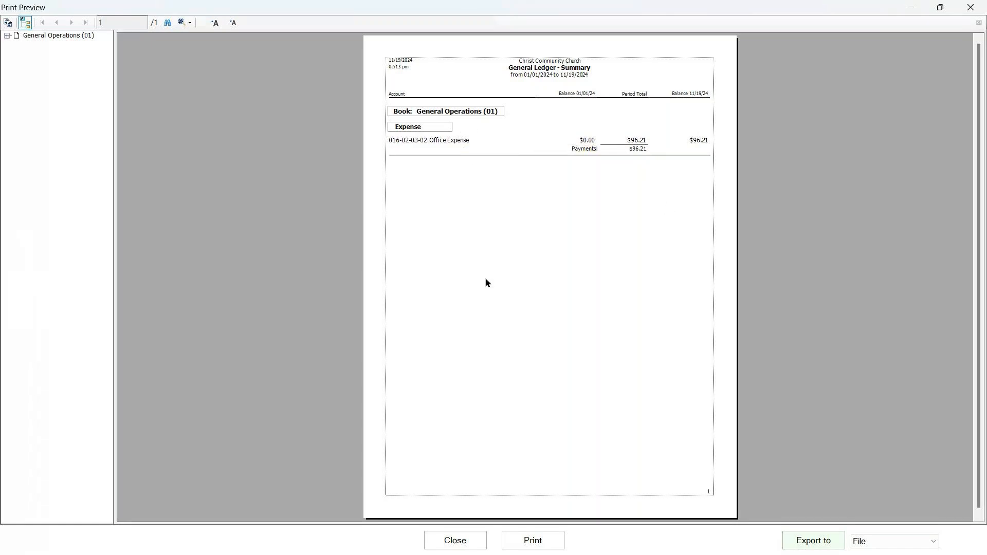
pyautogui.scroll(-1, 490, 288)
pyautogui.scroll(1, 496, 293)
pyautogui.click(455, 540)
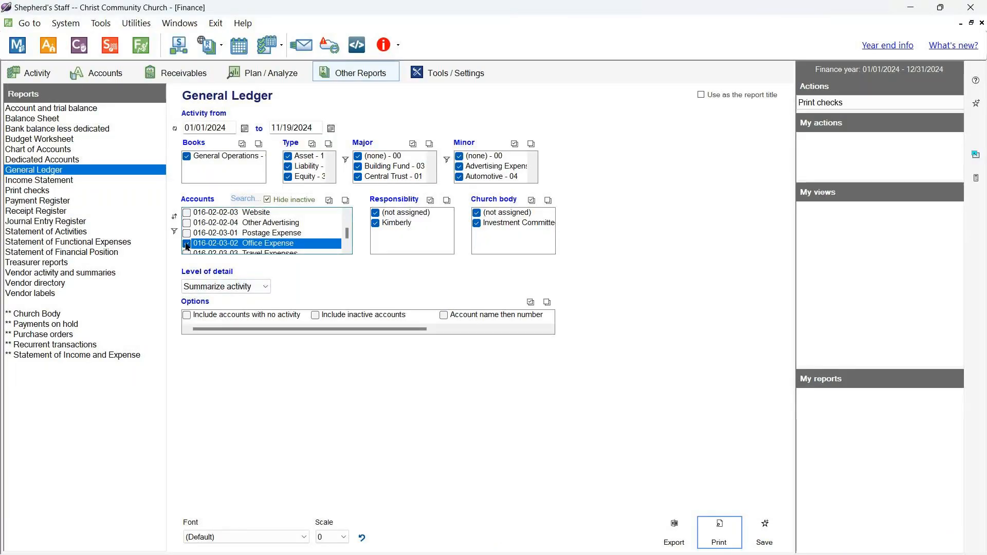
# - Tick the 016-02-01-01 Electric account in the Accounts list
pyautogui.scroll(1, 306, 224)
pyautogui.scroll(-2, 298, 232)
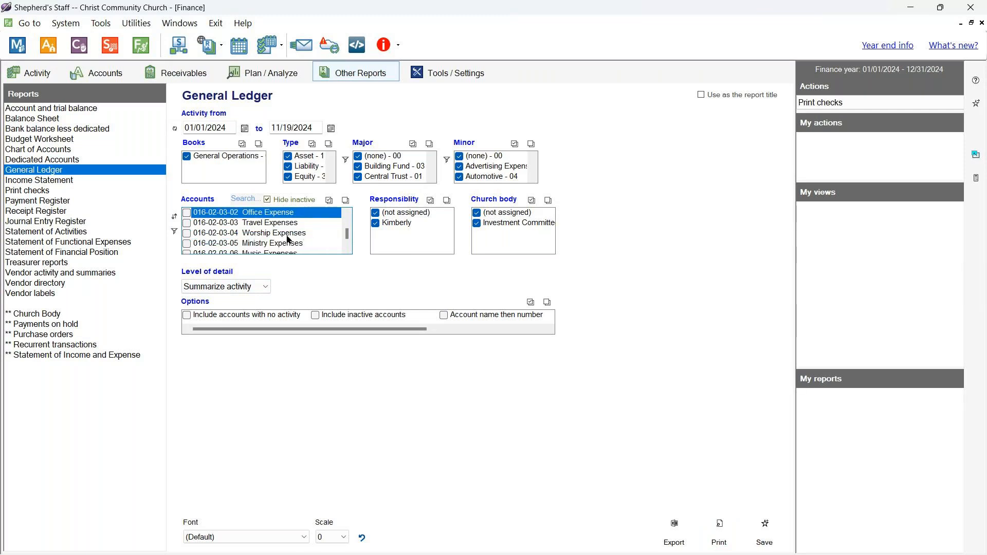
pyautogui.scroll(-3, 287, 239)
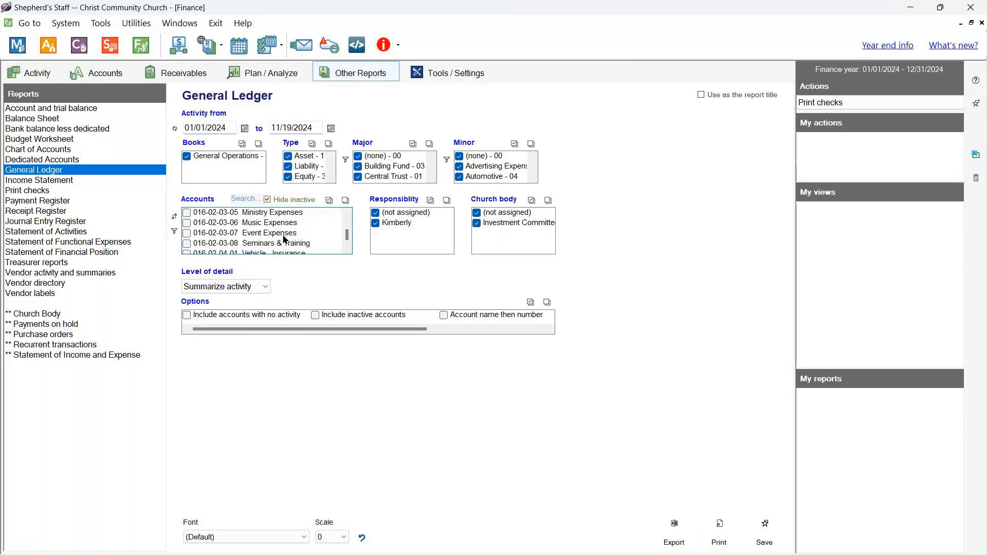
pyautogui.scroll(-3, 288, 239)
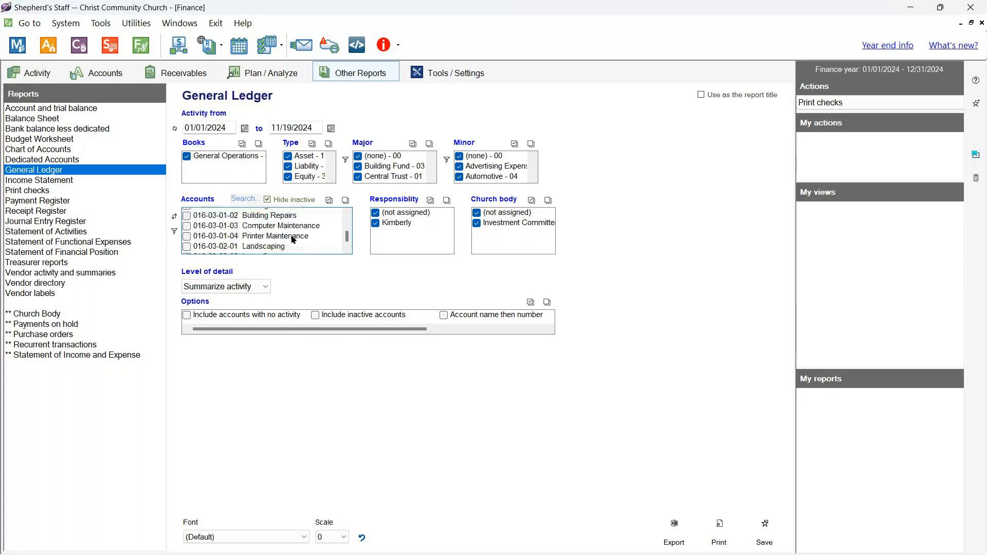
pyautogui.scroll(-1, 292, 239)
pyautogui.scroll(-3, 292, 239)
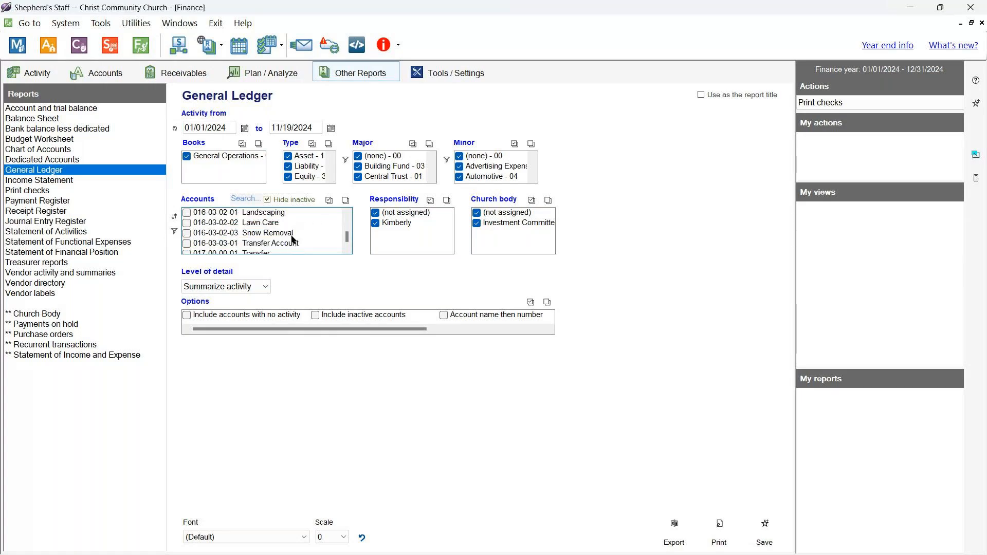
pyautogui.scroll(-1, 292, 239)
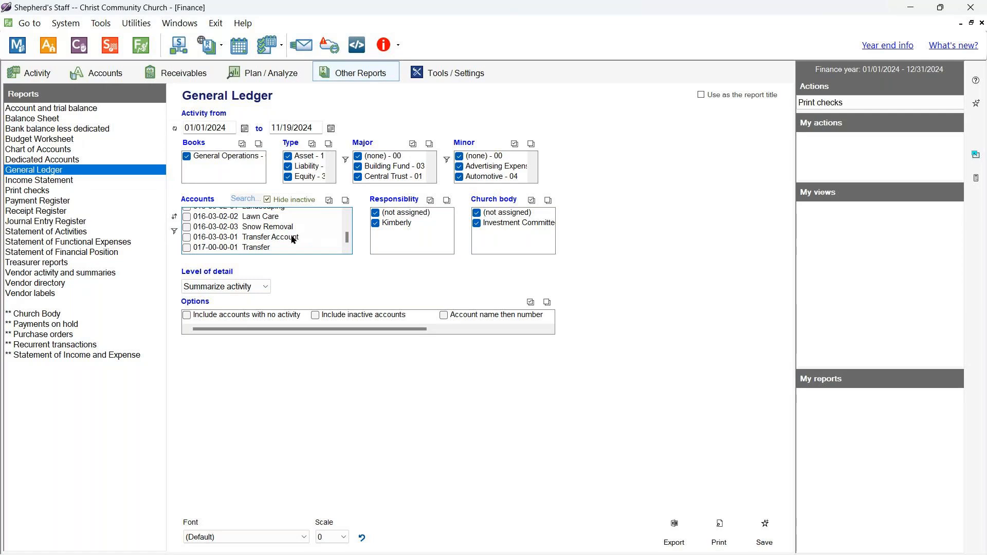
pyautogui.scroll(8, 292, 239)
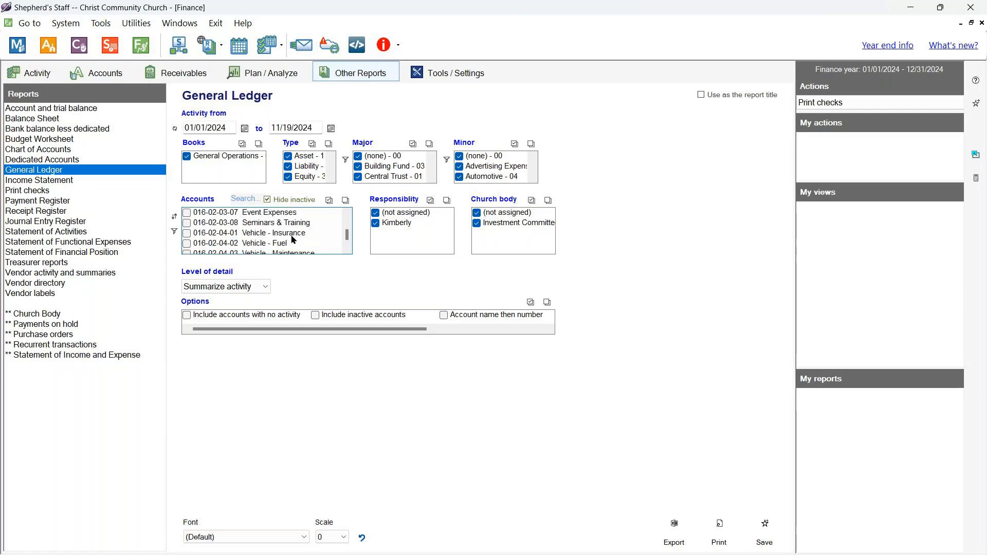
pyautogui.scroll(1, 292, 239)
pyautogui.scroll(3, 293, 237)
pyautogui.scroll(1, 293, 237)
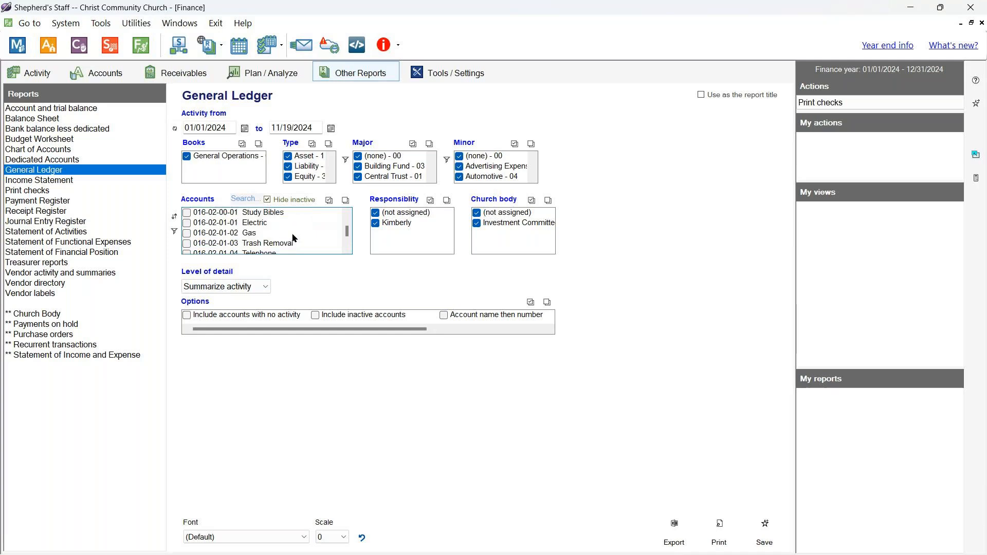
pyautogui.click(187, 224)
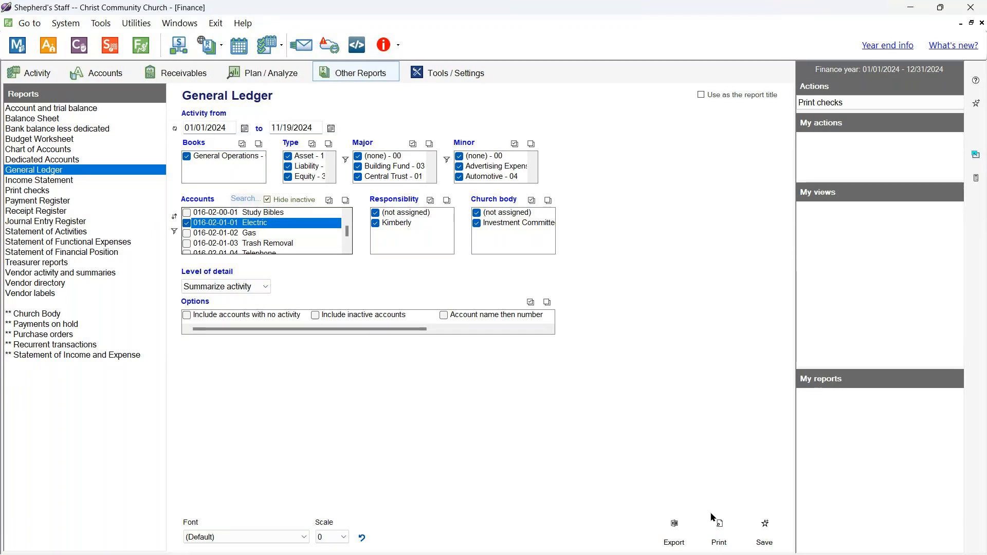
# - Preview the Electric ledger summary showing $5,614.40, then close the preview
pyautogui.click(718, 532)
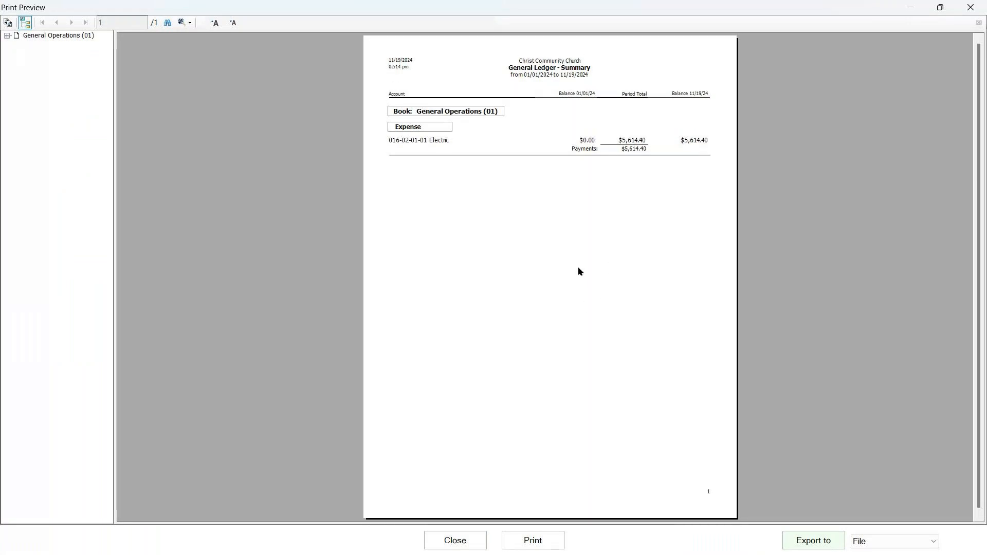
pyautogui.click(457, 544)
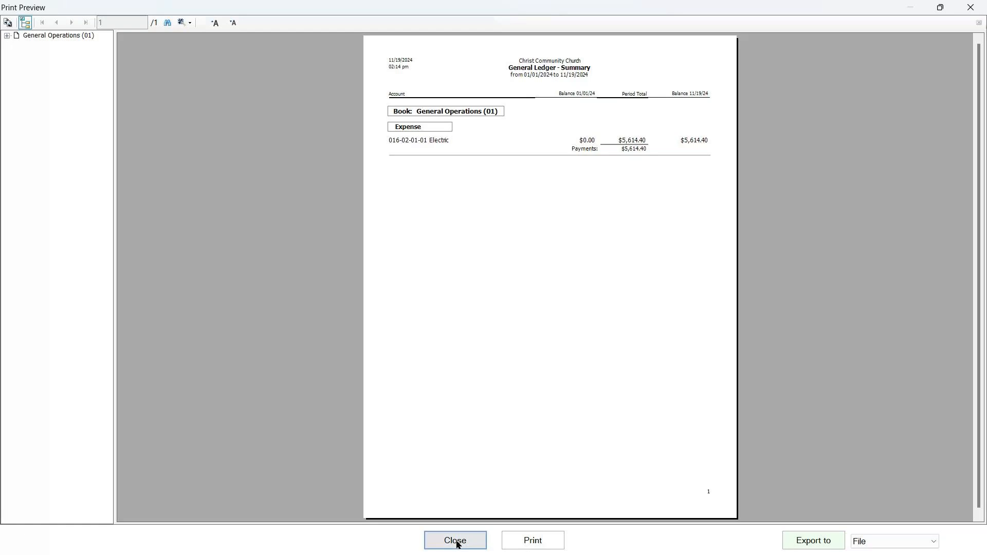
pyautogui.click(457, 544)
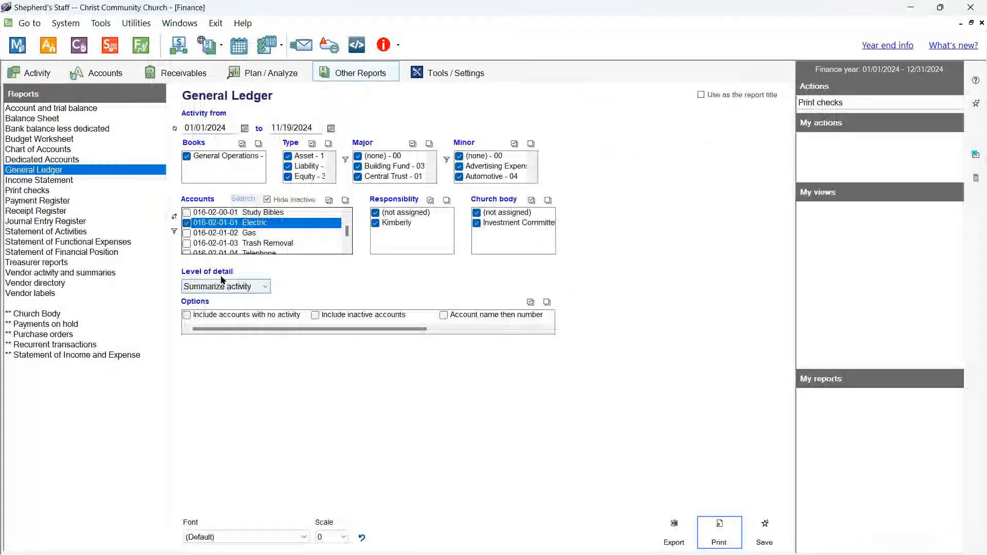
# - Switch Level of detail to Detail activity, preview the Electric transactions, then close it
pyautogui.click(222, 285)
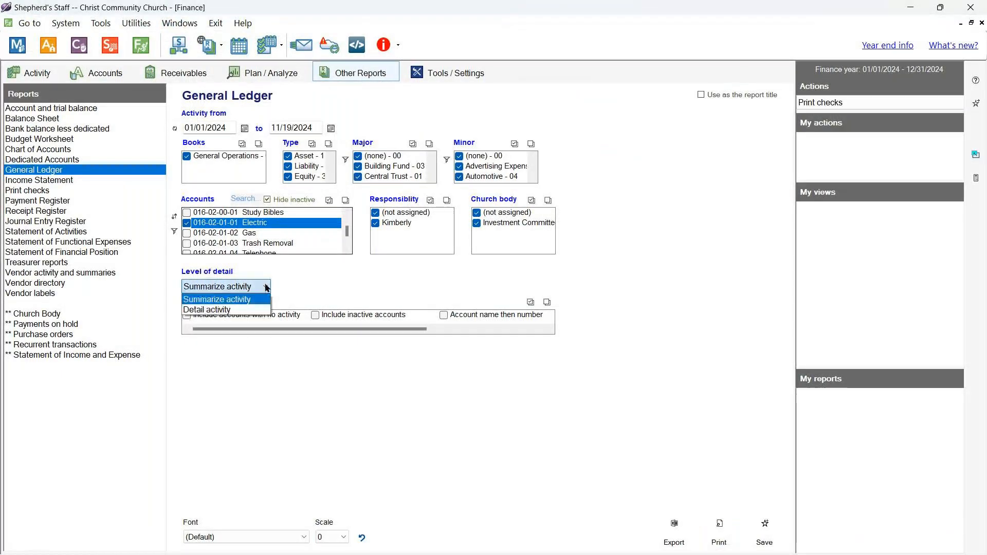
pyautogui.click(239, 309)
pyautogui.click(718, 528)
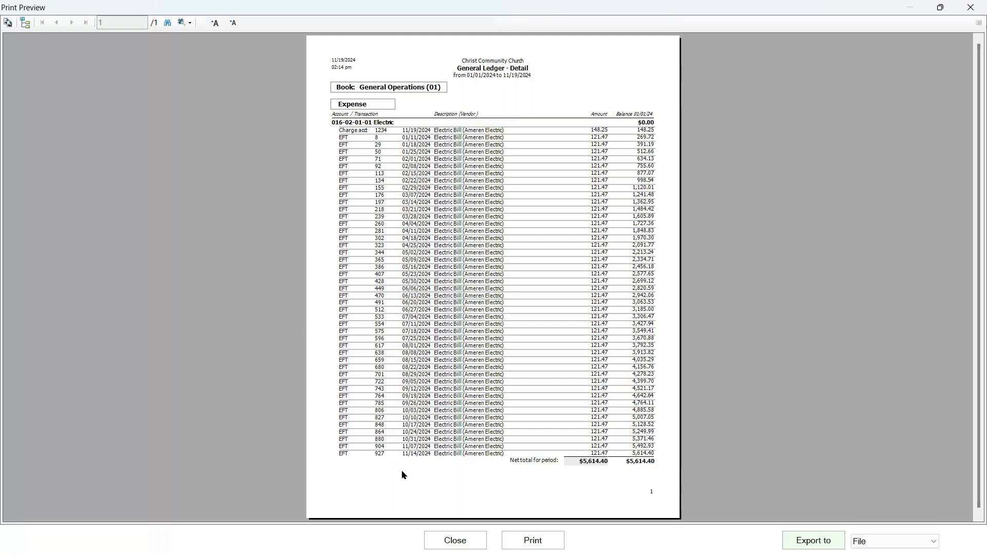
pyautogui.click(437, 487)
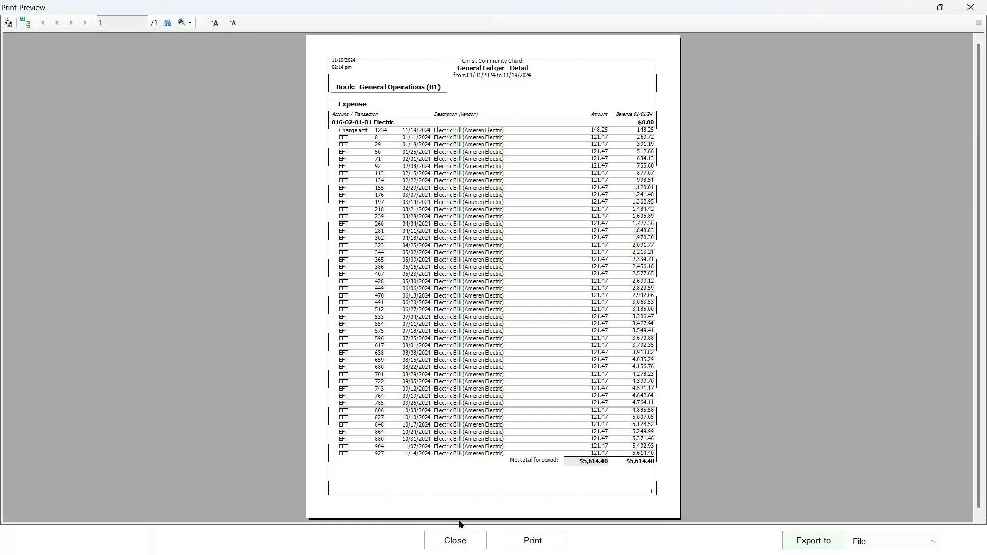
pyautogui.click(455, 541)
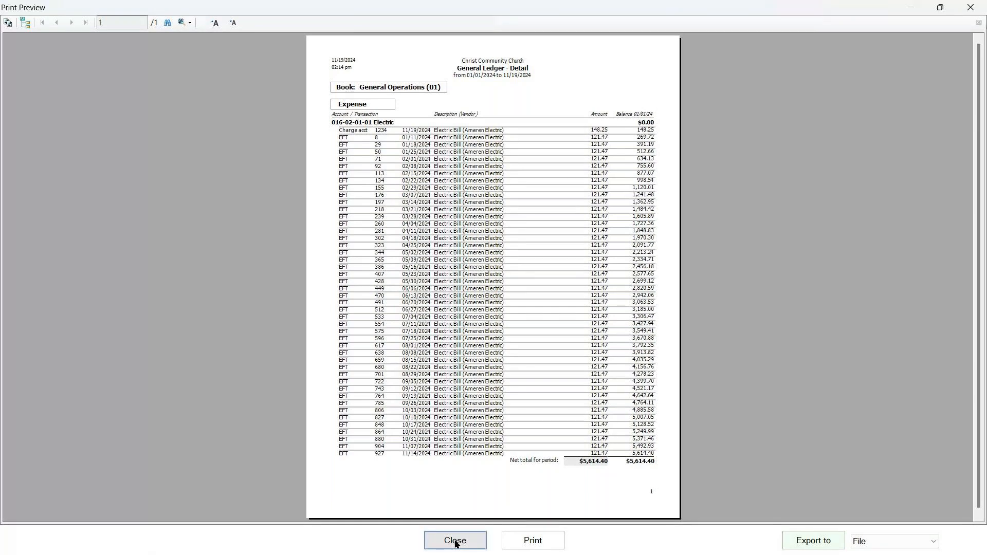
pyautogui.click(483, 540)
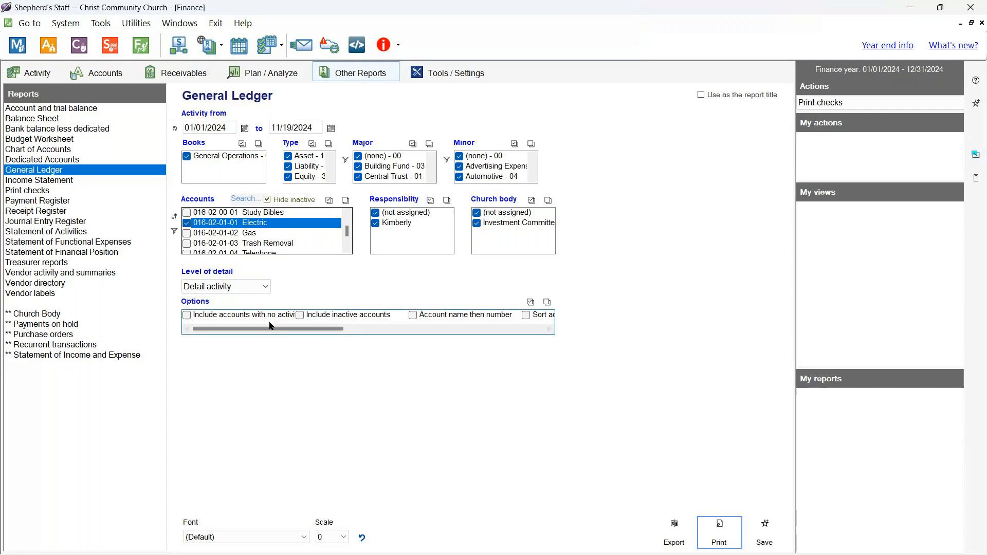
# - Include every account and preview the detailed General Ledger report
pyautogui.click(187, 223)
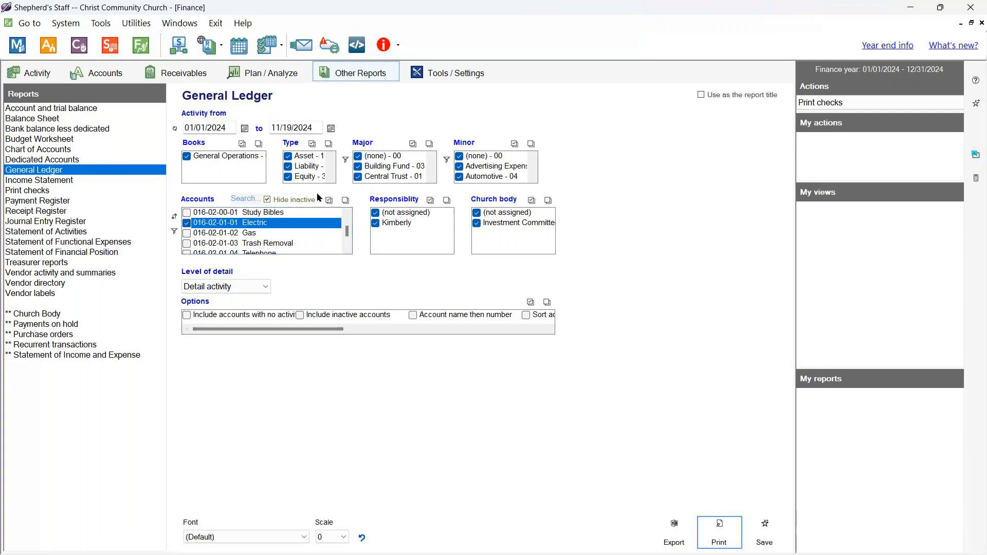
pyautogui.click(329, 200)
pyautogui.click(718, 529)
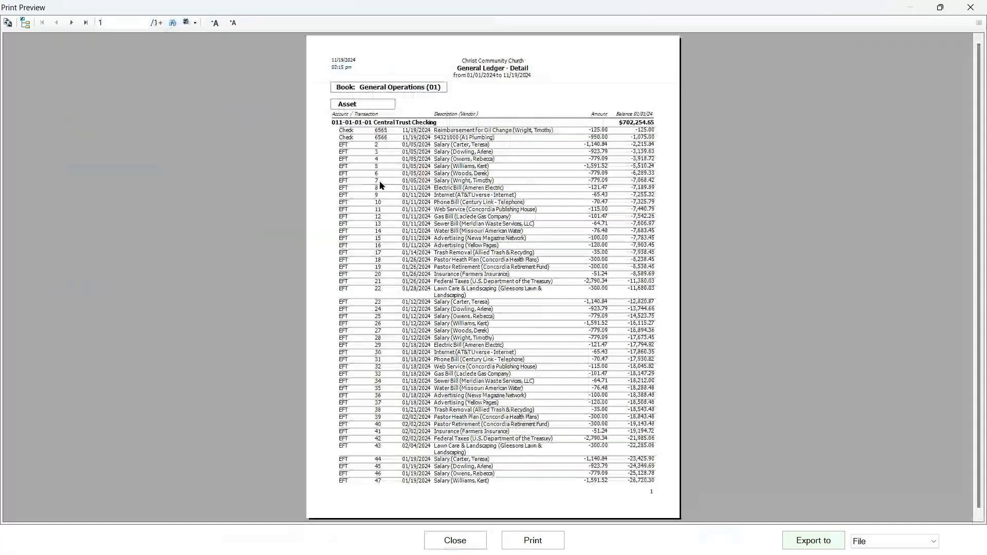
# - Jump to the last page (73), page back to page 70 at Lawn Care expenses, then close the preview
pyautogui.click(86, 23)
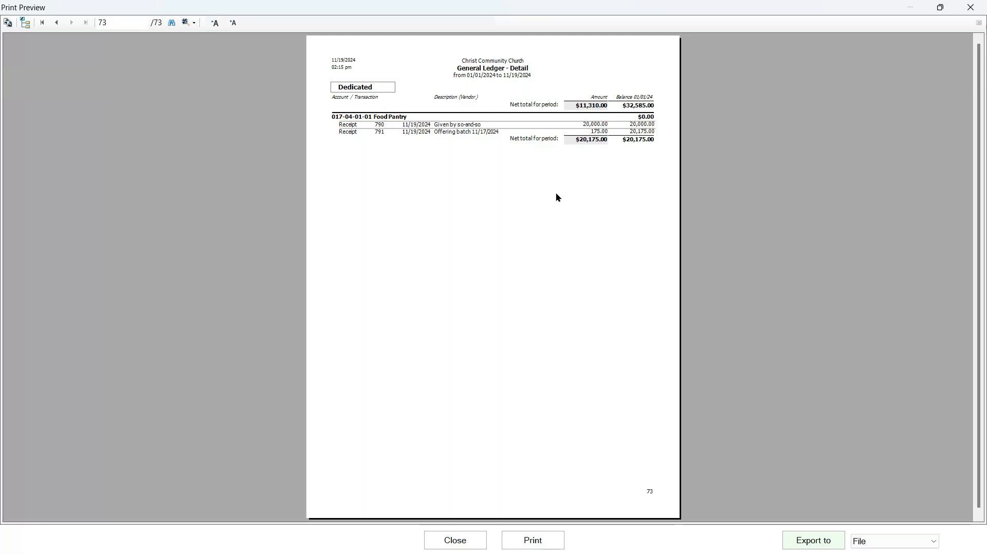
pyautogui.click(584, 207)
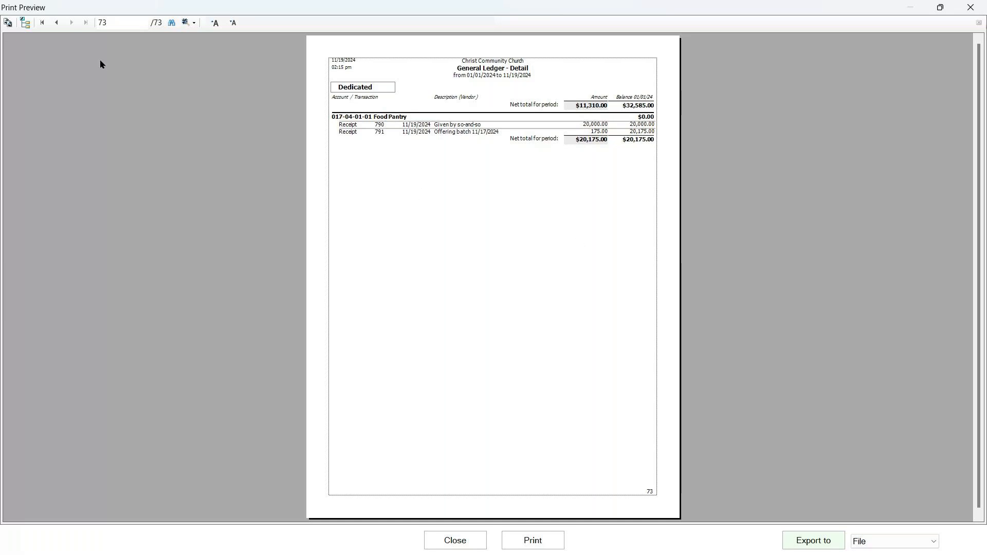
pyautogui.click(57, 22)
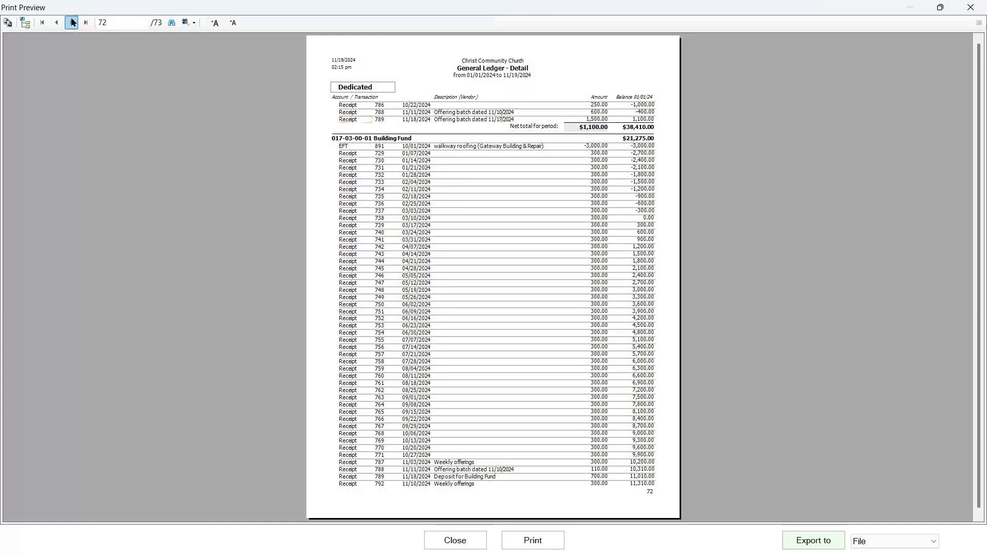
pyautogui.click(56, 22)
pyautogui.click(57, 22)
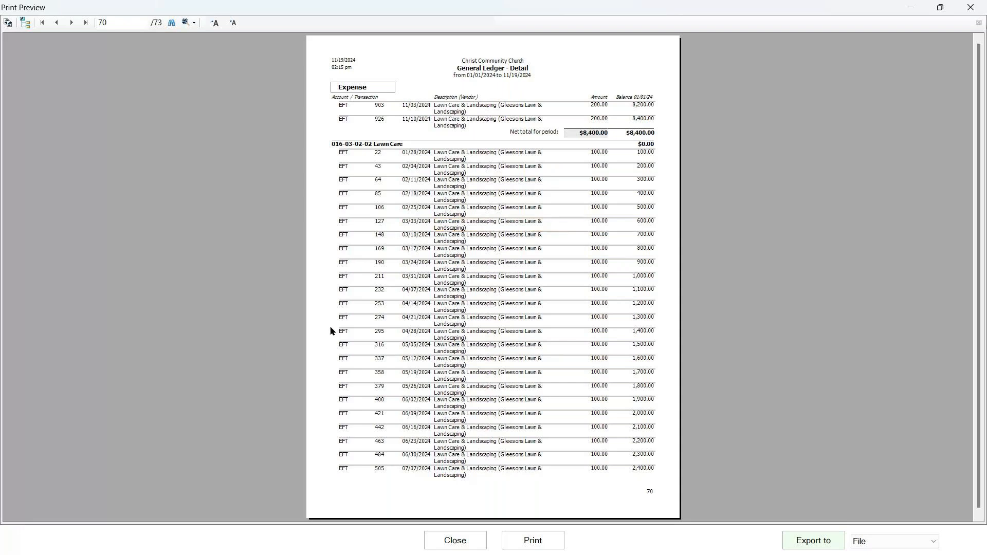
pyautogui.click(455, 541)
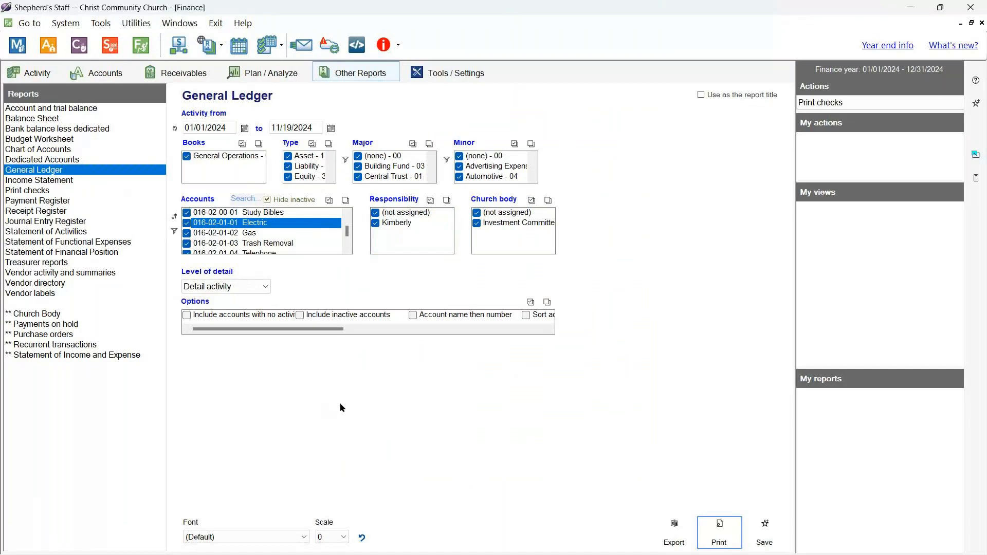
# - Limit the General Ledger account types to Asset only and preview it
pyautogui.moveTo(350, 232); pyautogui.dragTo(357, 204)
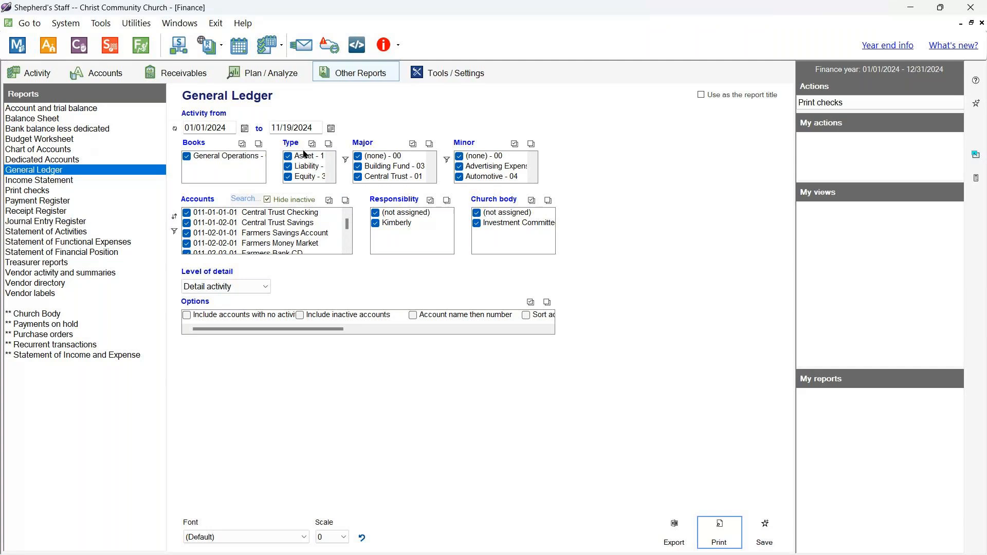
pyautogui.click(329, 143)
pyautogui.click(287, 157)
pyautogui.click(287, 157)
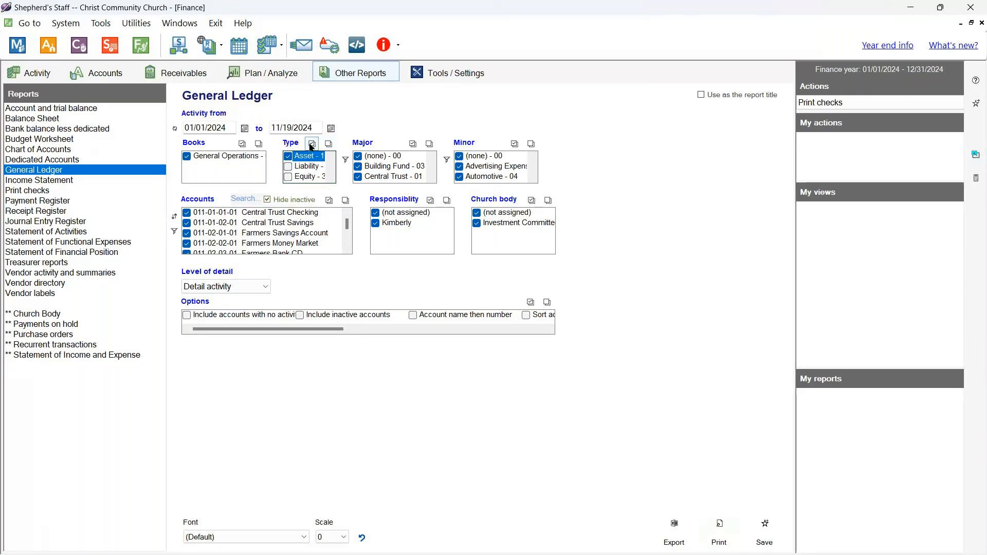
pyautogui.click(719, 532)
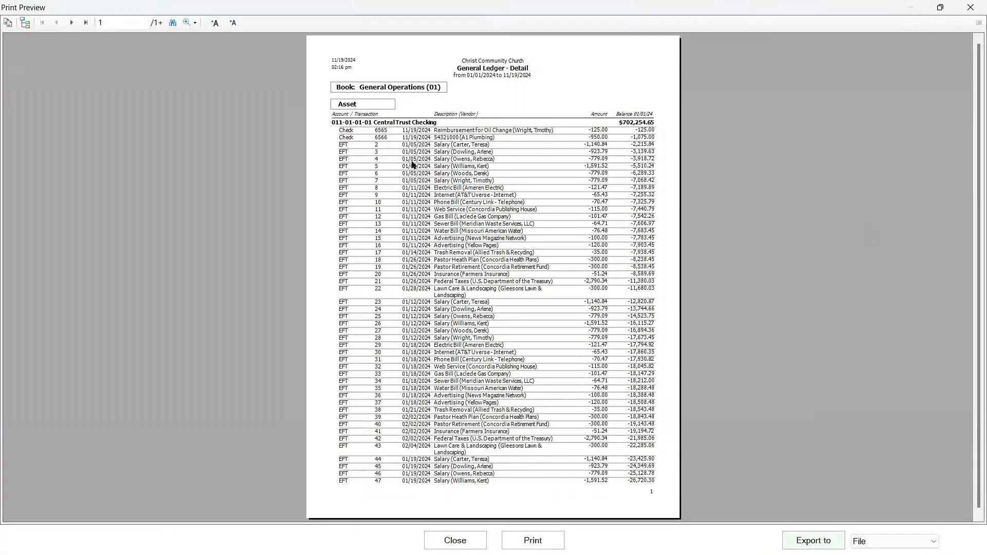
# - Check the last page of the 20-page Asset preview, then close it
pyautogui.scroll(-1, 503, 379)
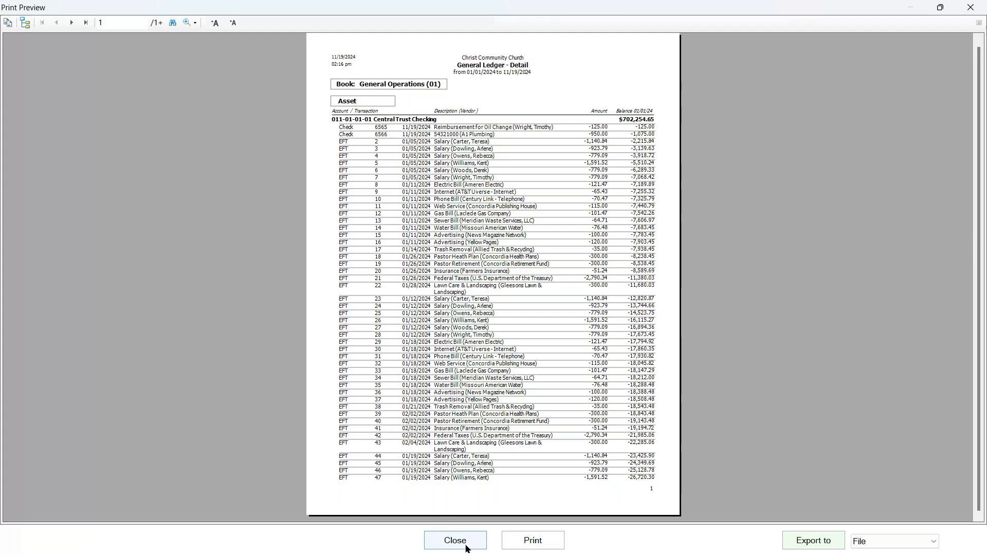
pyautogui.click(86, 26)
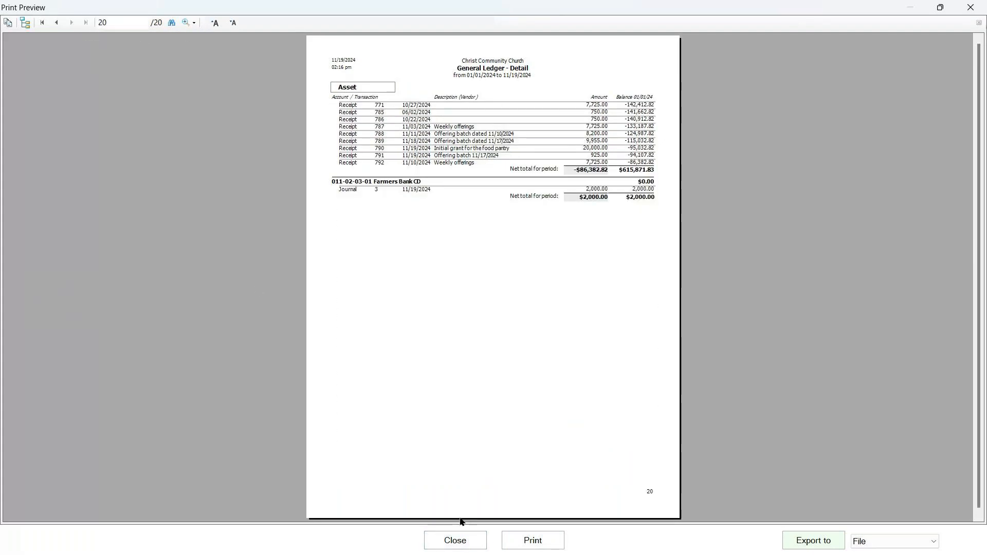
pyautogui.click(464, 538)
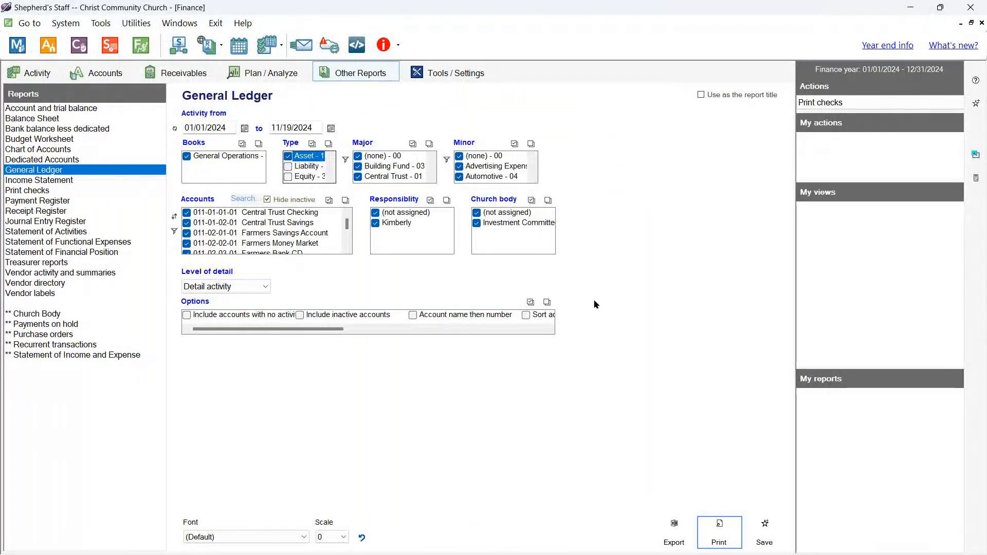
# - Set Level of detail to Summarize activity, review the one-page Asset summary, then close it
pyautogui.click(267, 288)
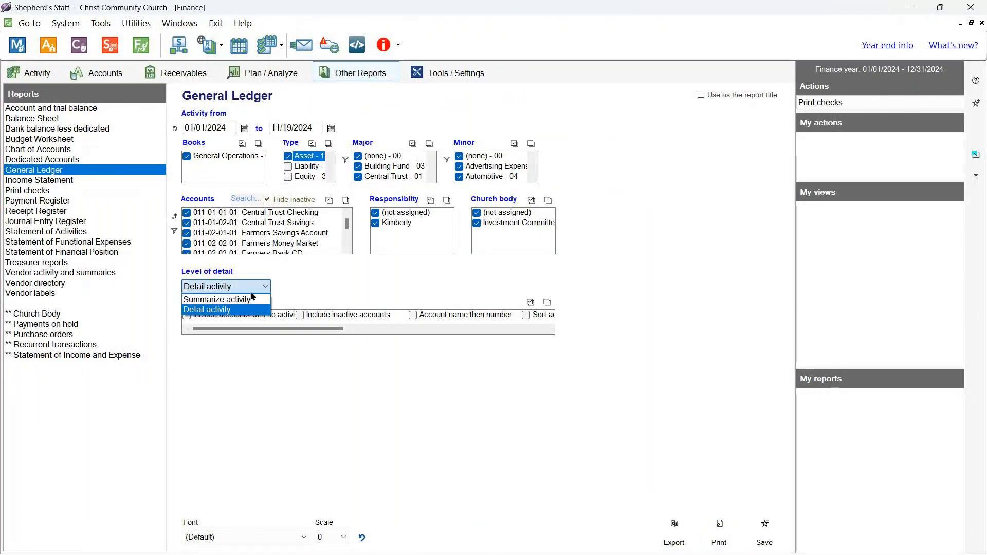
pyautogui.click(221, 304)
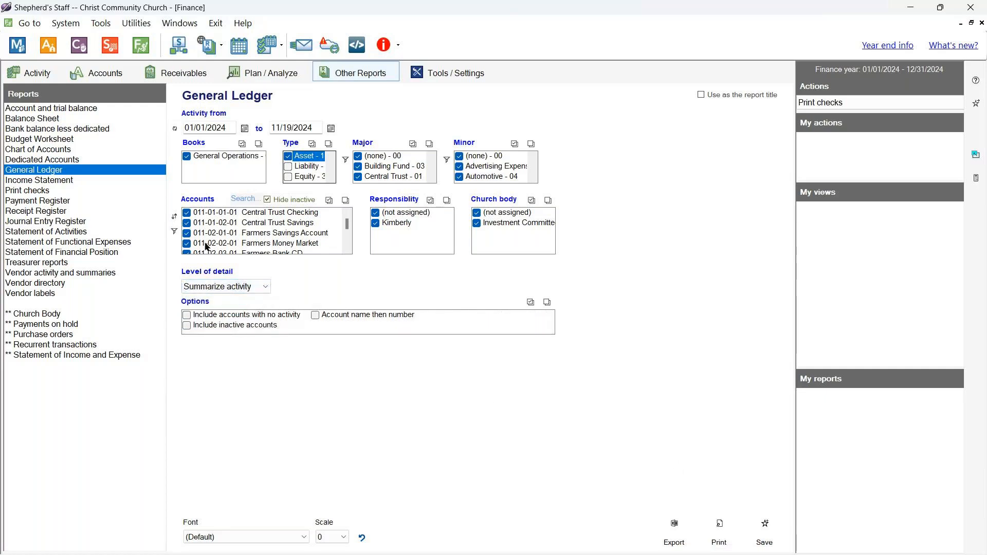
pyautogui.click(725, 531)
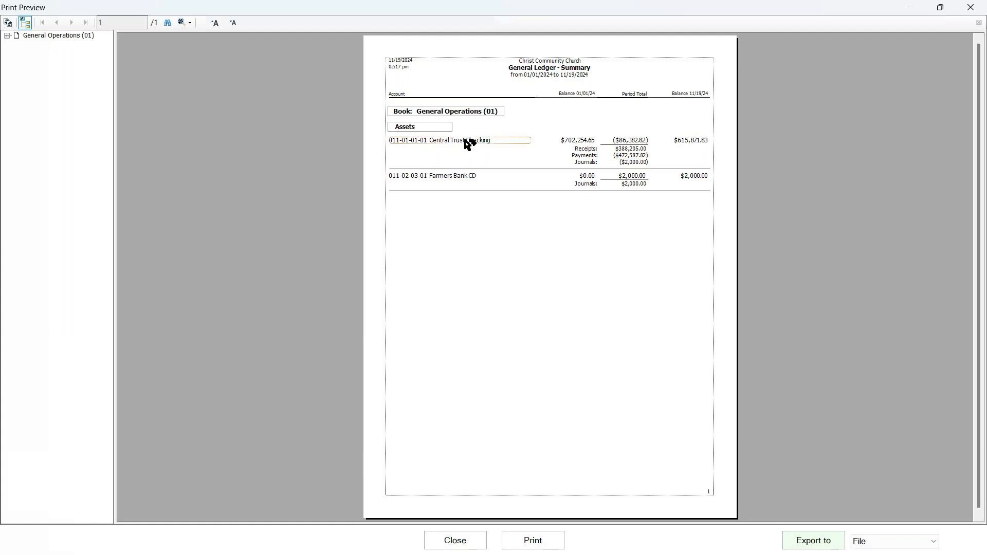
pyautogui.click(476, 539)
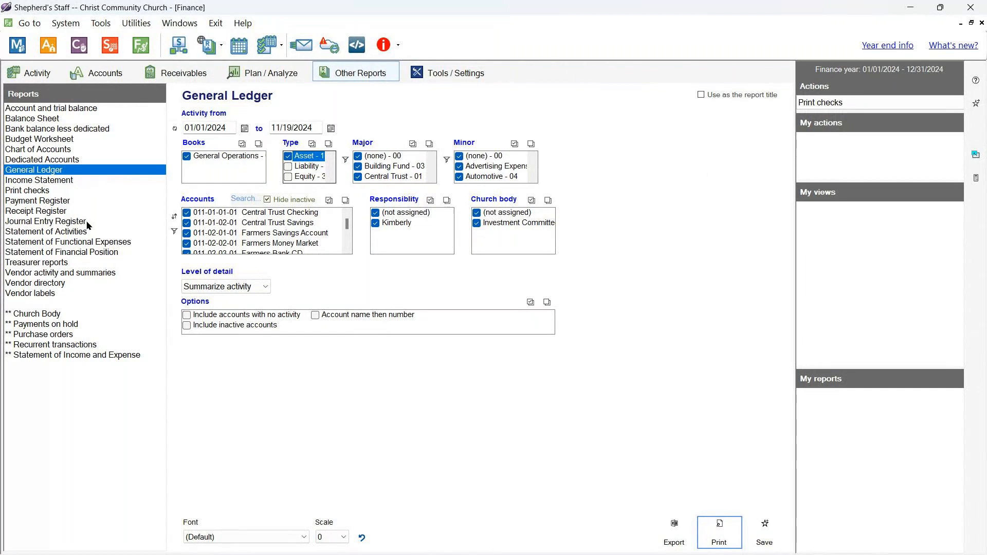
# - Select the Journal Entry Register, keeping sort by Date and the account filter at (any)
pyautogui.click(58, 222)
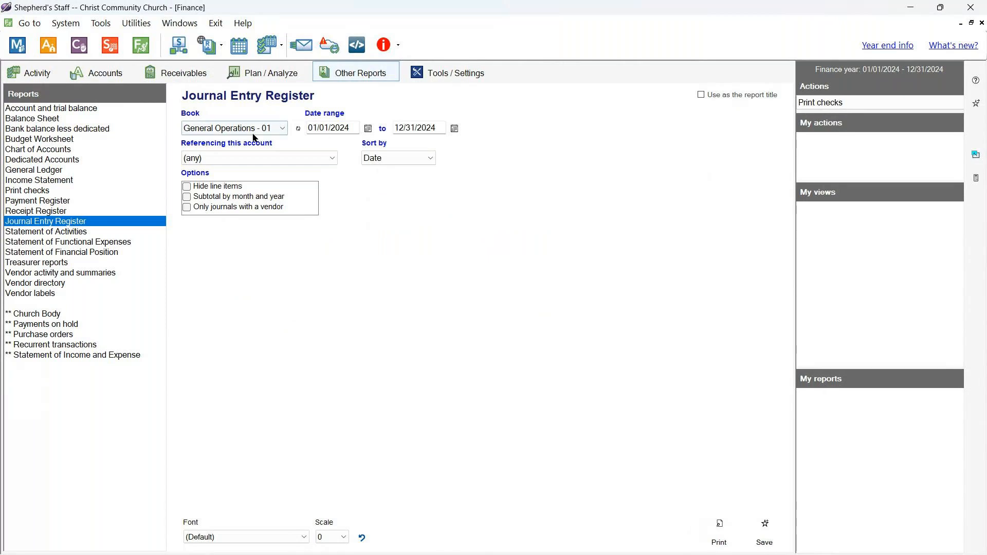
pyautogui.click(429, 157)
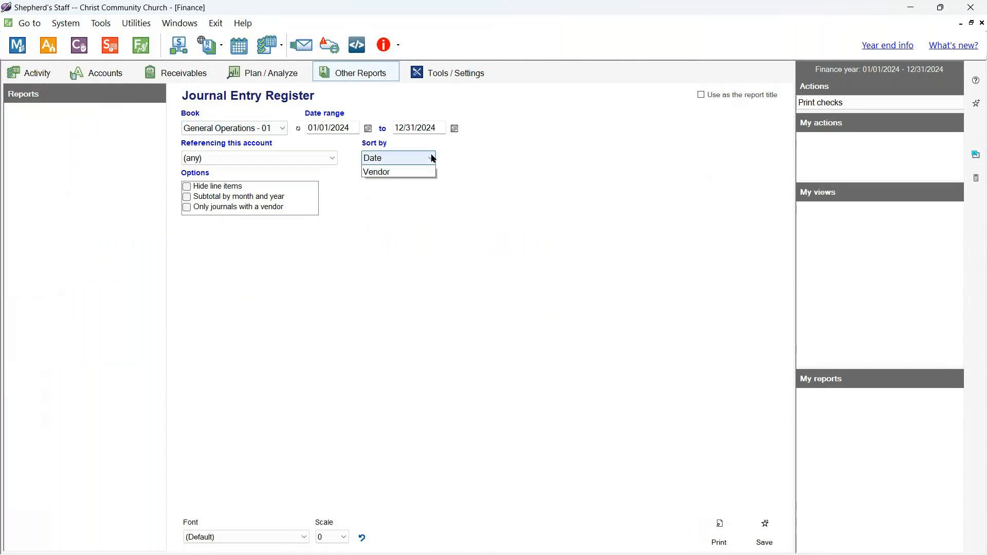
pyautogui.click(489, 262)
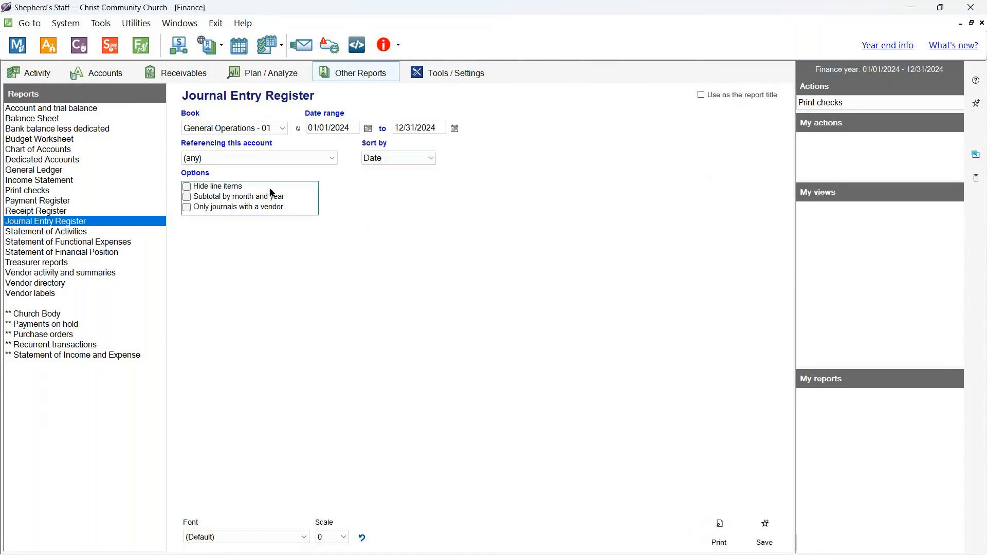
pyautogui.click(267, 162)
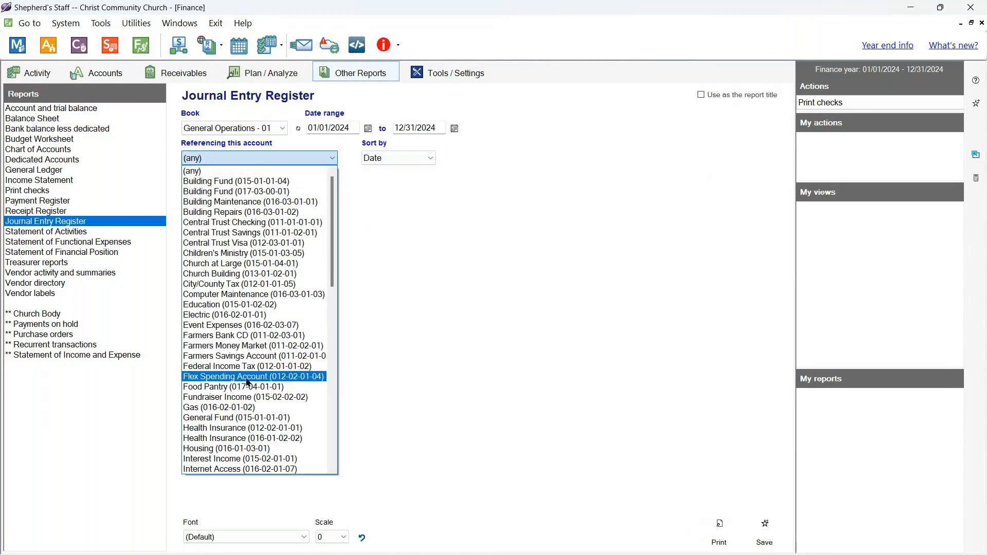
pyautogui.click(564, 308)
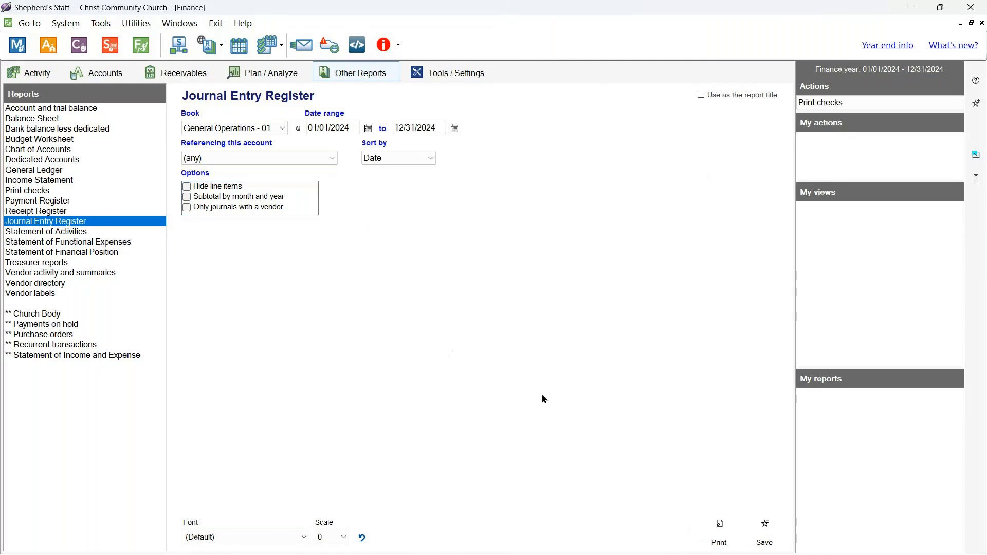
# - Preview the three journal entries totaling $4,100.00, close it, and select Receipt Register
pyautogui.click(721, 534)
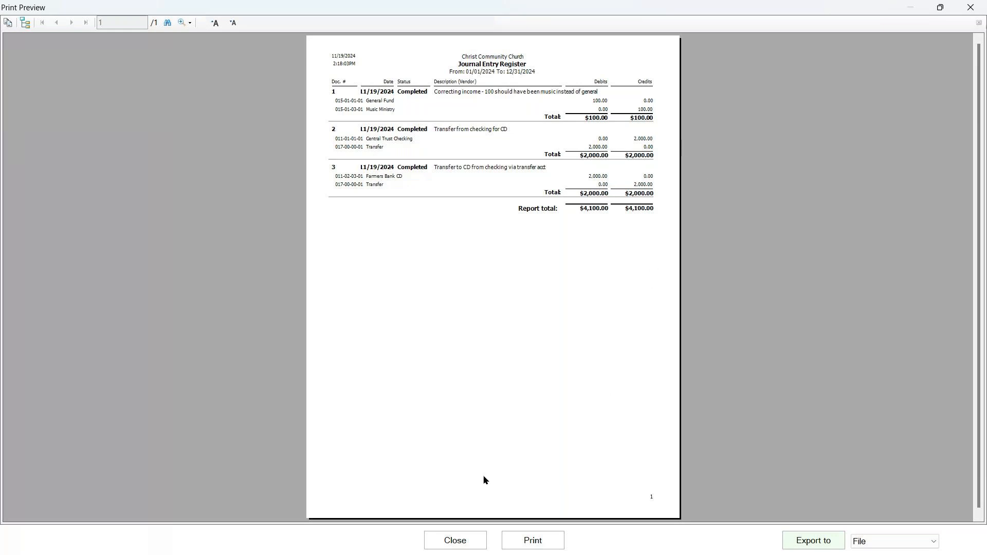
pyautogui.click(456, 539)
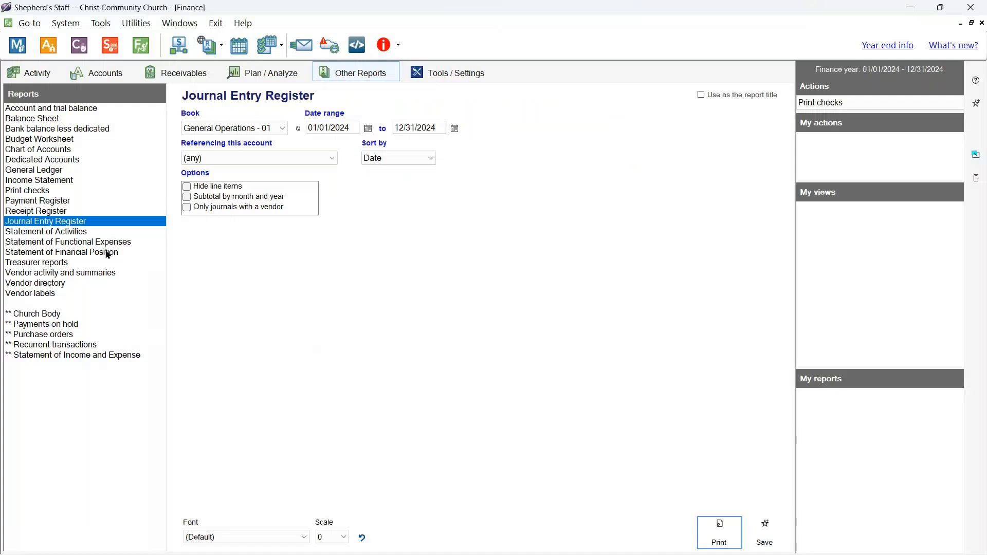
pyautogui.click(61, 214)
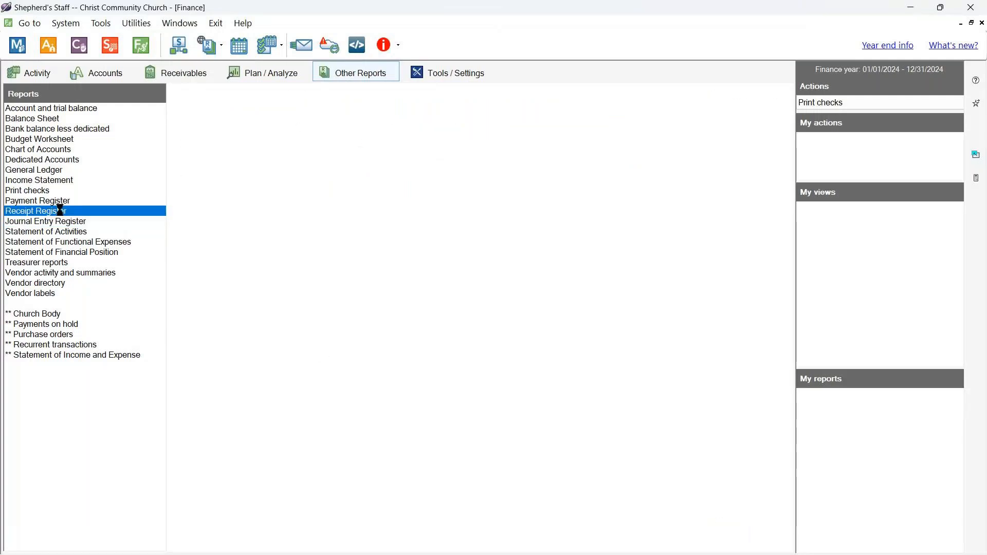
# - Preview the 11-page Receipt Register totaling $388,205.00, close it, and keep the account filter at (any)
pyautogui.click(717, 529)
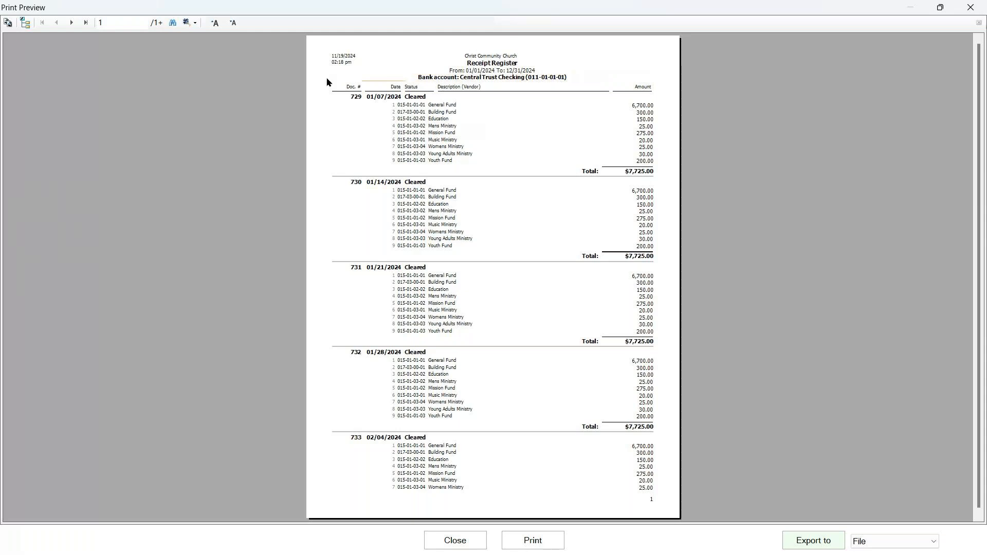
pyautogui.click(87, 23)
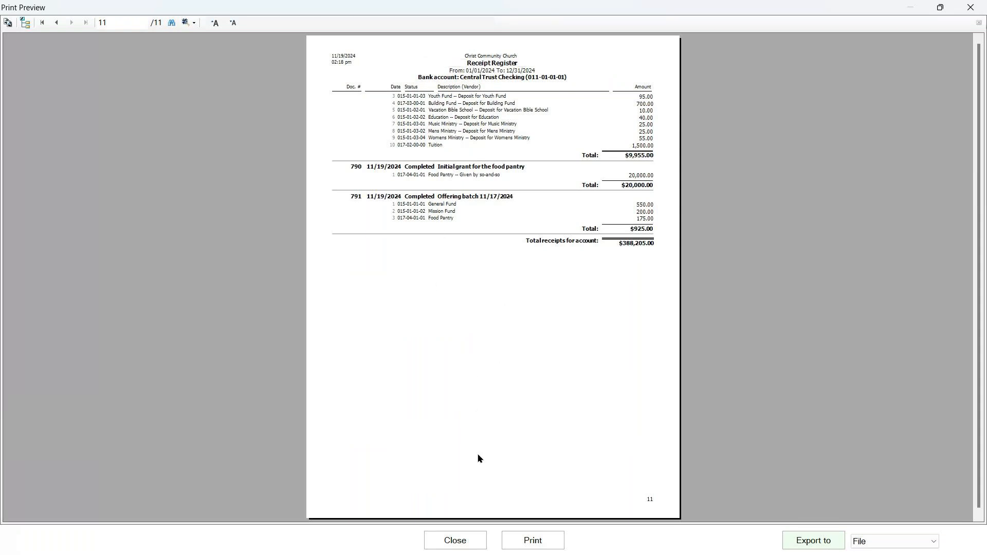
pyautogui.click(462, 545)
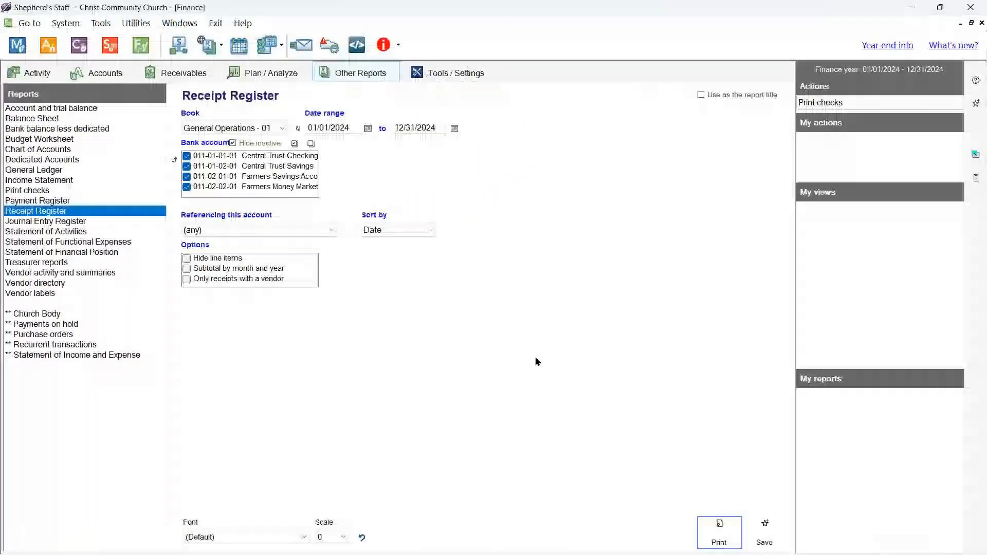
pyautogui.click(335, 231)
pyautogui.click(335, 230)
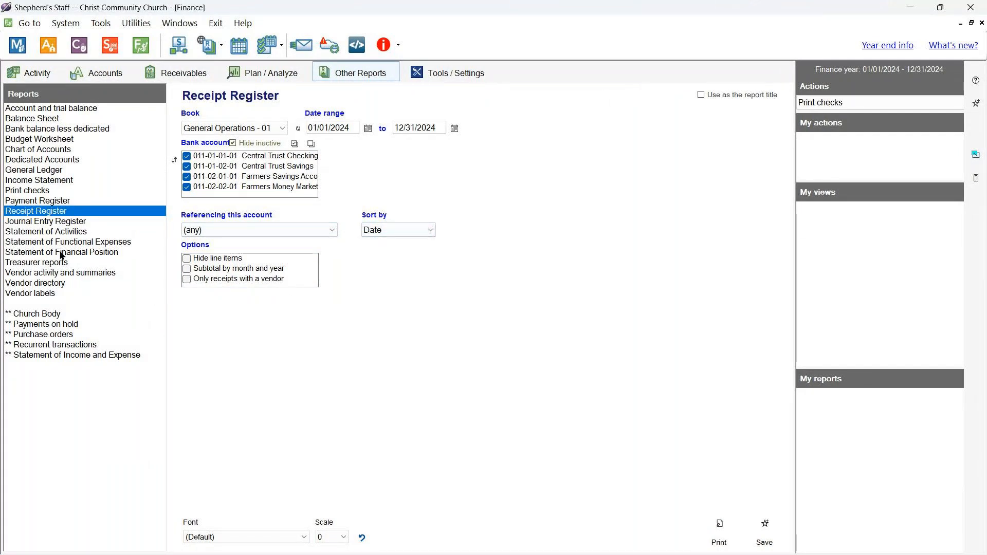
# - Select the Payment Register and set Payment method to (all)
pyautogui.click(50, 202)
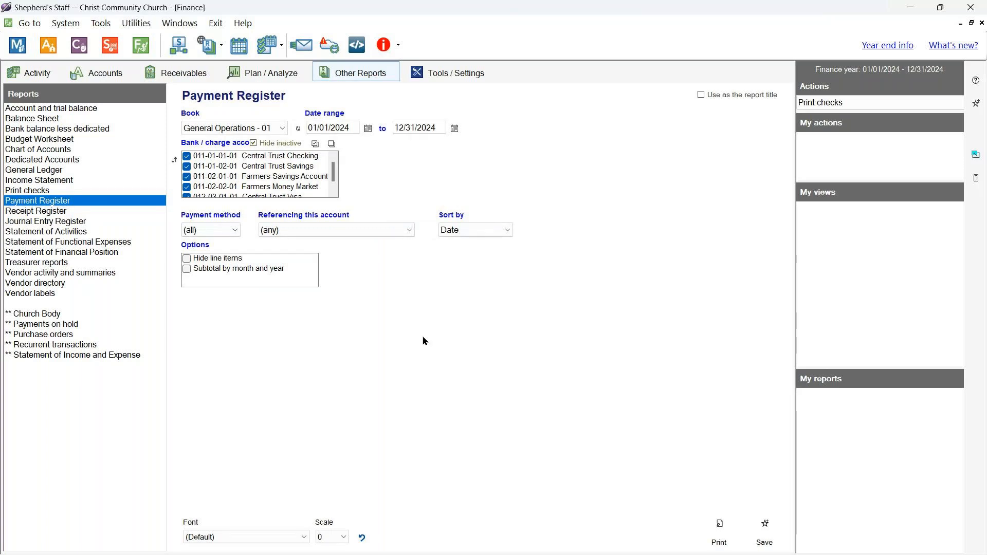
pyautogui.click(238, 231)
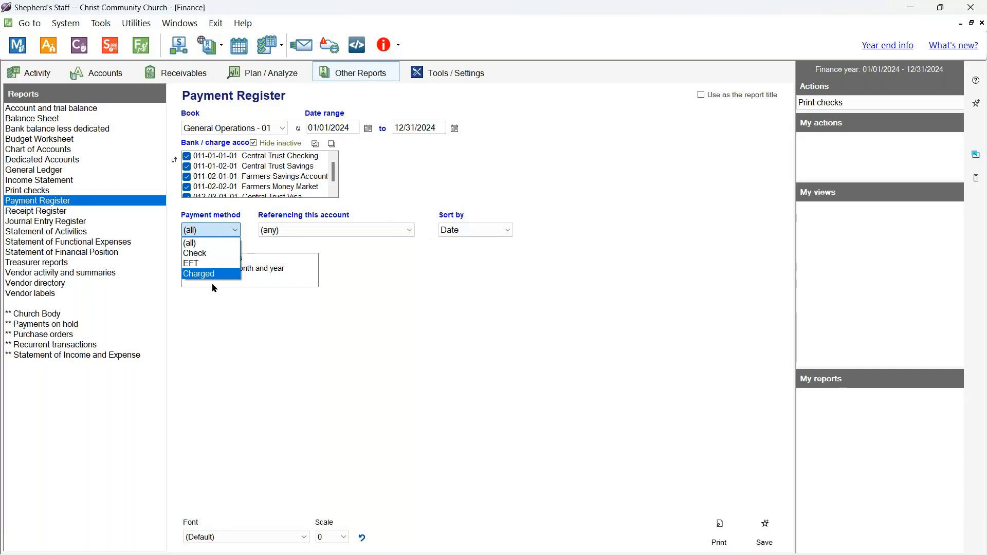
pyautogui.click(223, 254)
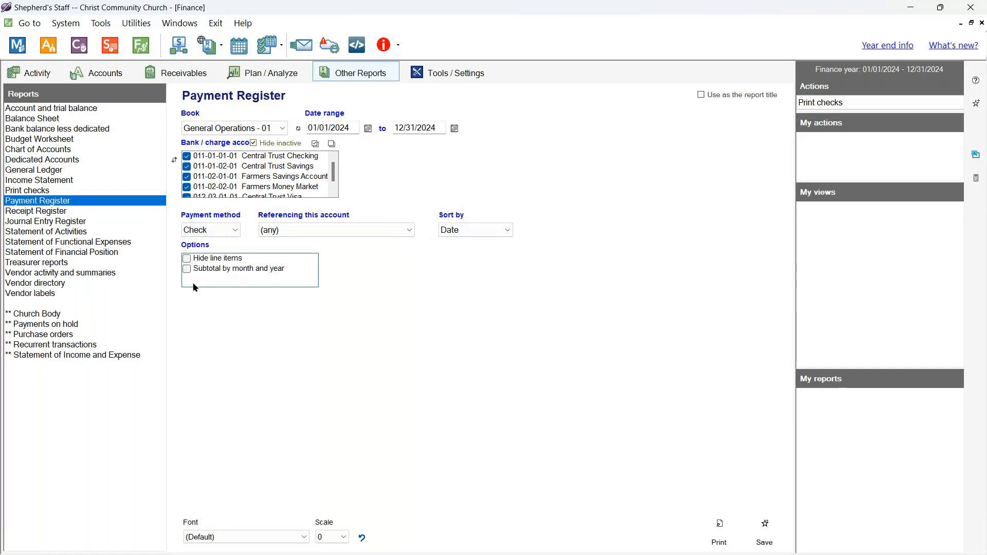
pyautogui.click(236, 231)
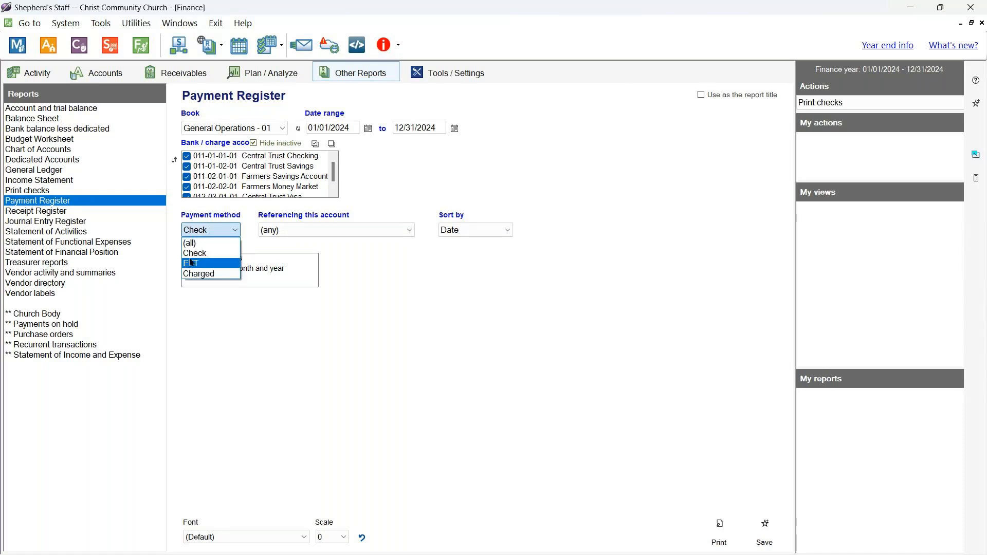
pyautogui.click(196, 247)
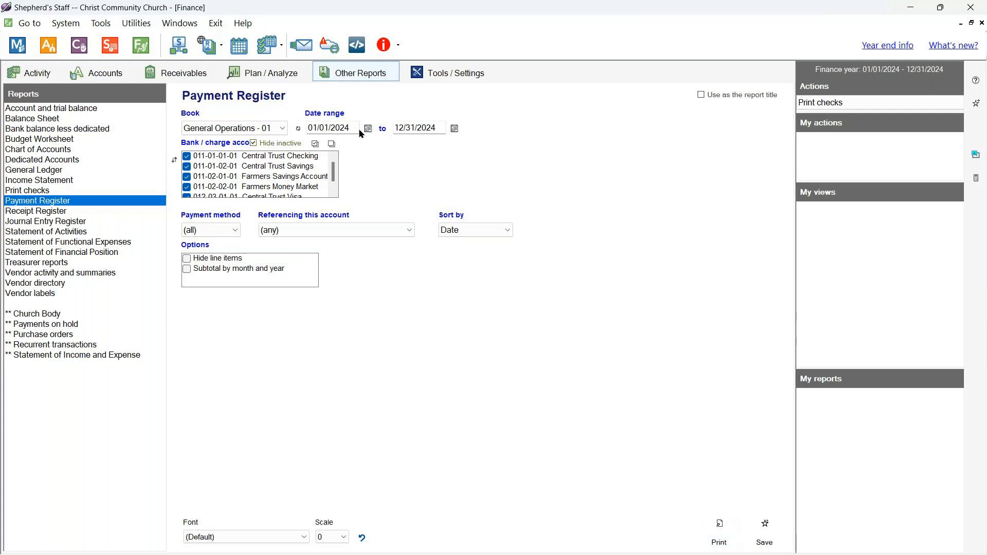
# - Set the Payment Register end date to 01/31/2024
pyautogui.click(454, 128)
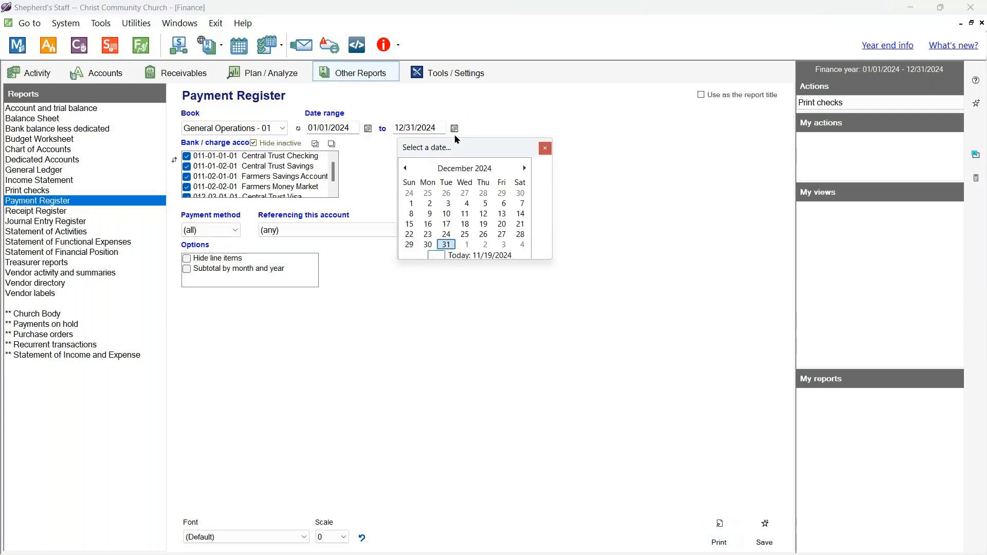
pyautogui.click(406, 168)
pyautogui.click(405, 168)
pyautogui.click(406, 168)
pyautogui.click(405, 168)
pyautogui.click(406, 168)
pyautogui.click(406, 168)
pyautogui.click(405, 168)
pyautogui.click(405, 168)
pyautogui.click(408, 169)
pyautogui.click(408, 169)
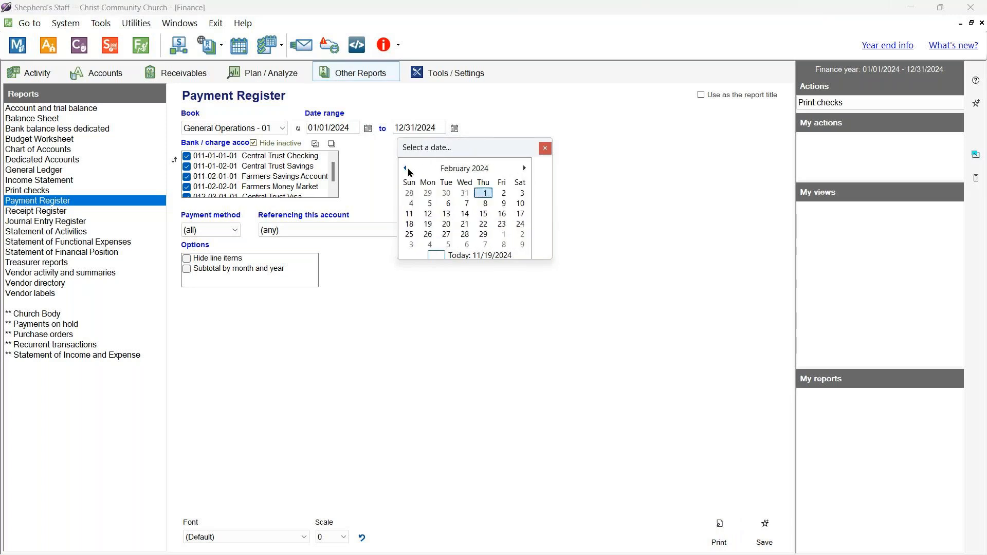
pyautogui.click(464, 193)
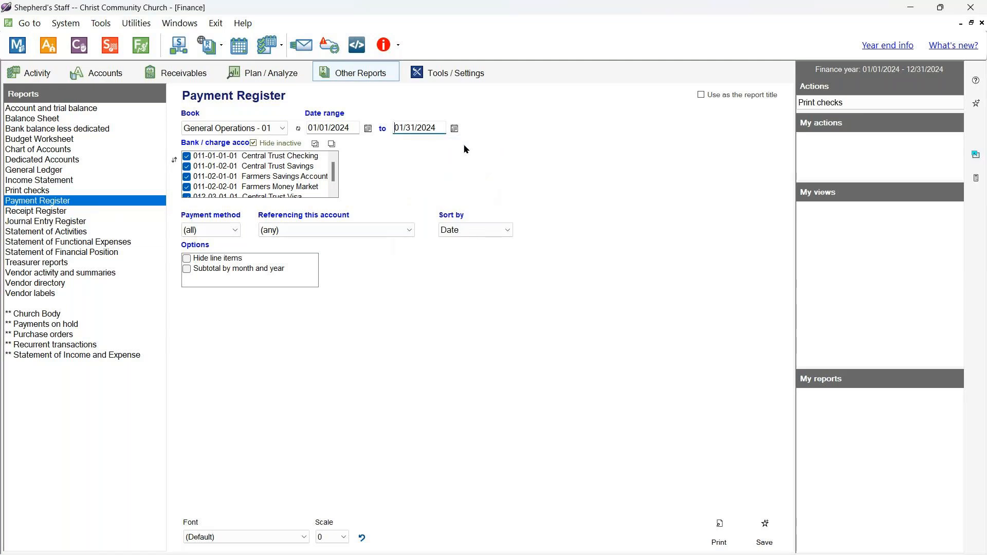
# - Preview the January 2024 Payment Register, close it, and select Vendor activity and summaries
pyautogui.click(718, 525)
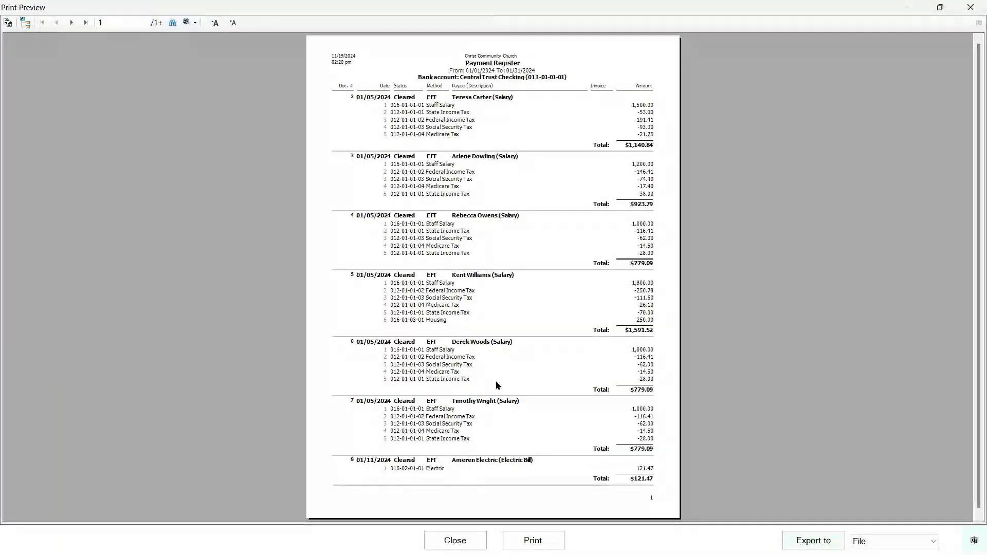
pyautogui.scroll(-1, 531, 451)
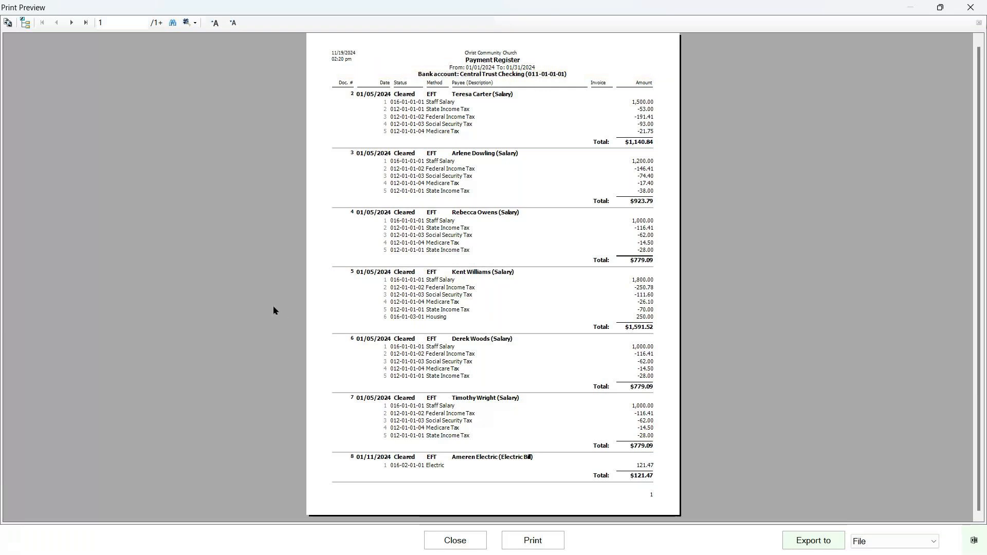
pyautogui.click(441, 536)
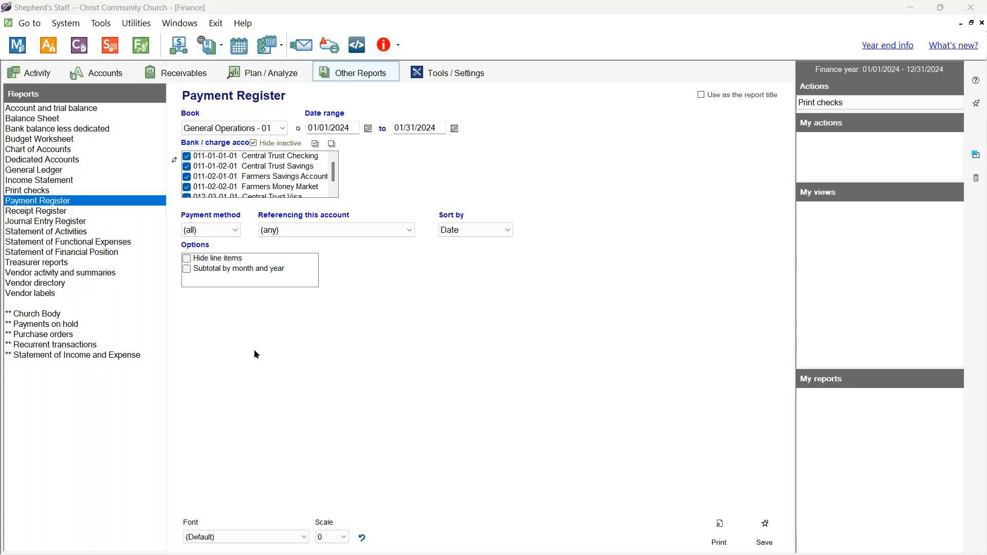
pyautogui.click(115, 277)
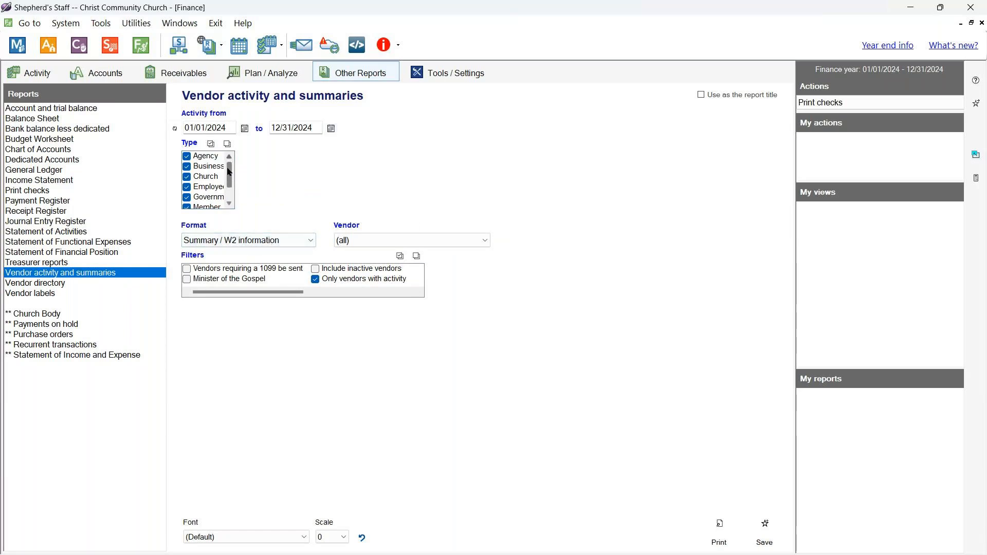
# - Keep all vendors and the Summary / W2 information format
pyautogui.moveTo(228, 170); pyautogui.dragTo(231, 144)
pyautogui.click(481, 240)
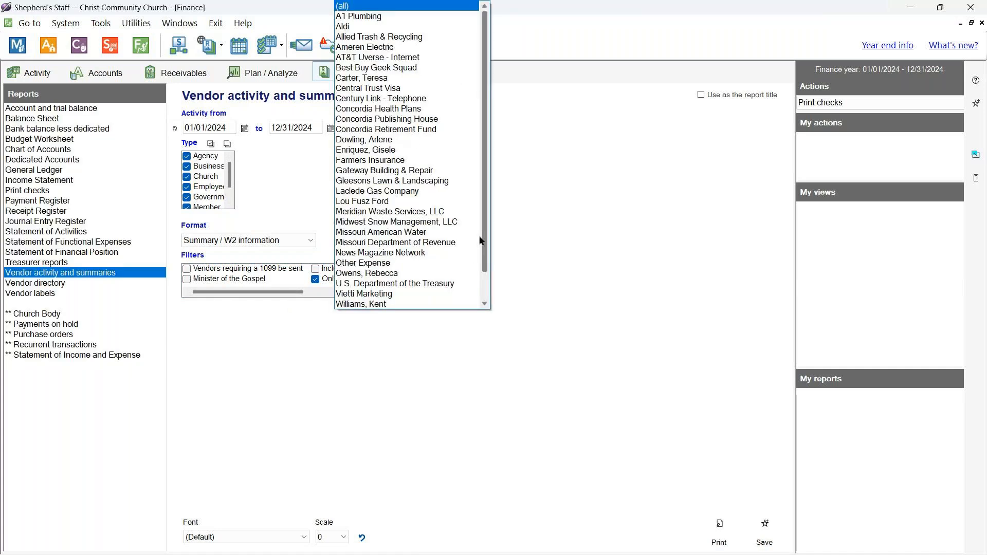
pyautogui.click(526, 379)
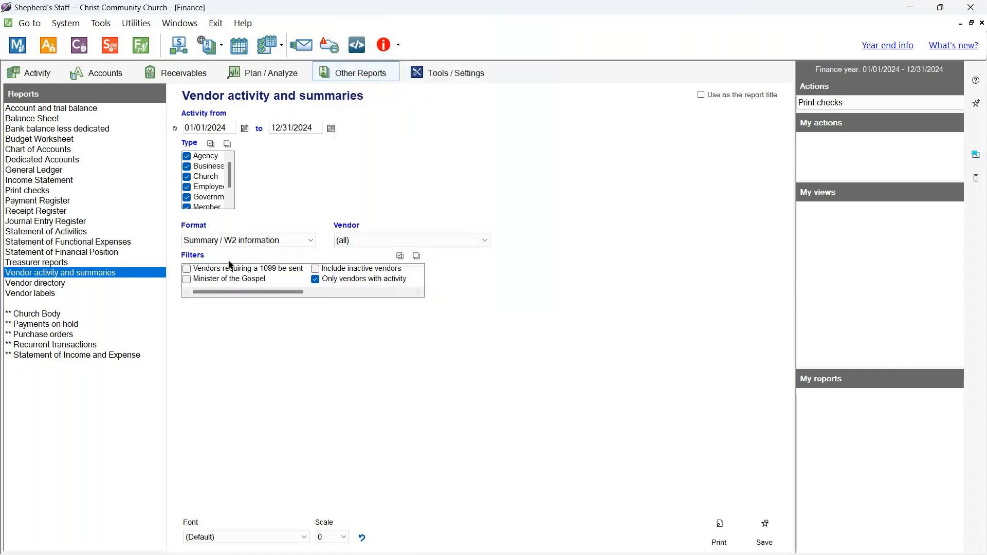
pyautogui.click(313, 242)
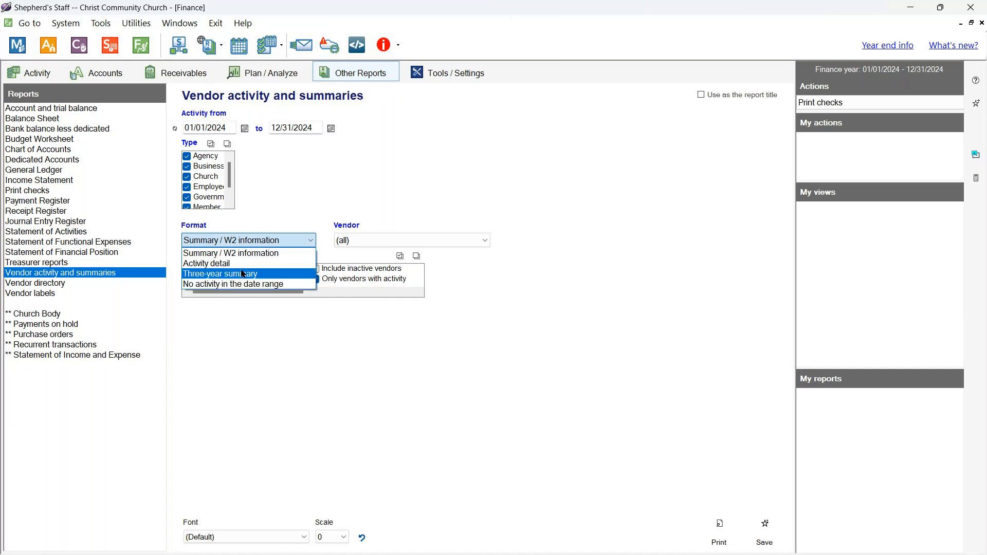
pyautogui.click(231, 253)
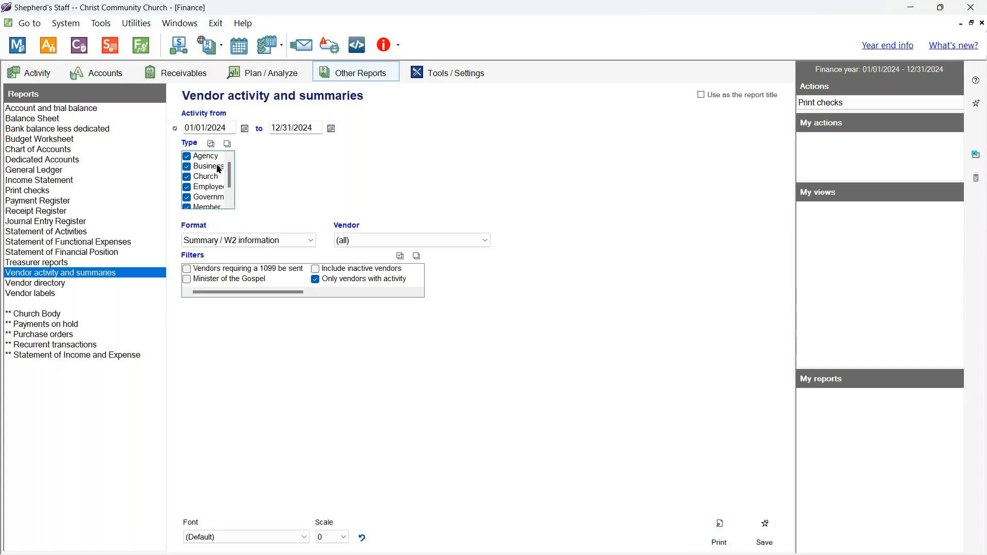
# - Exclude Business, Agency, Church and Government vendor types from the report
pyautogui.click(186, 166)
pyautogui.click(186, 156)
pyautogui.click(187, 177)
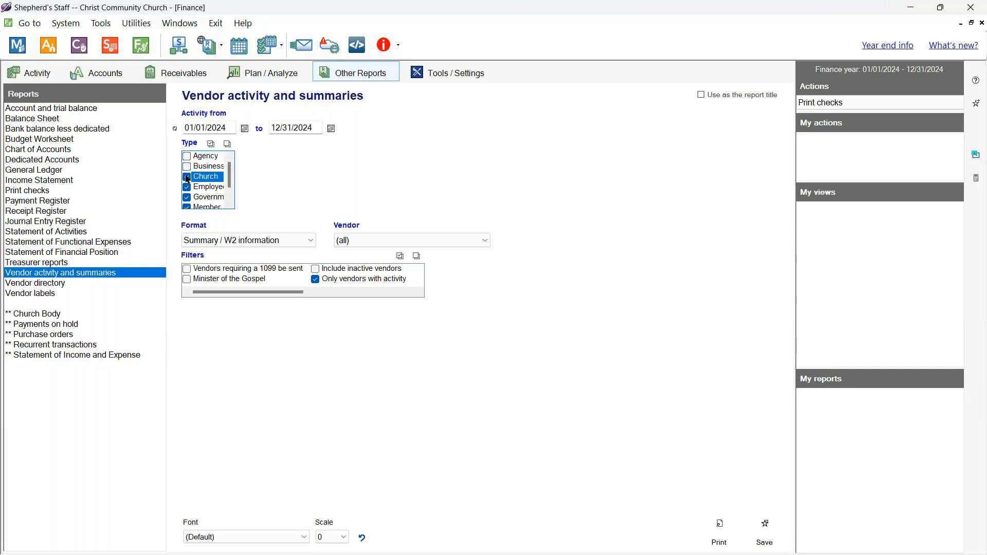
pyautogui.click(187, 197)
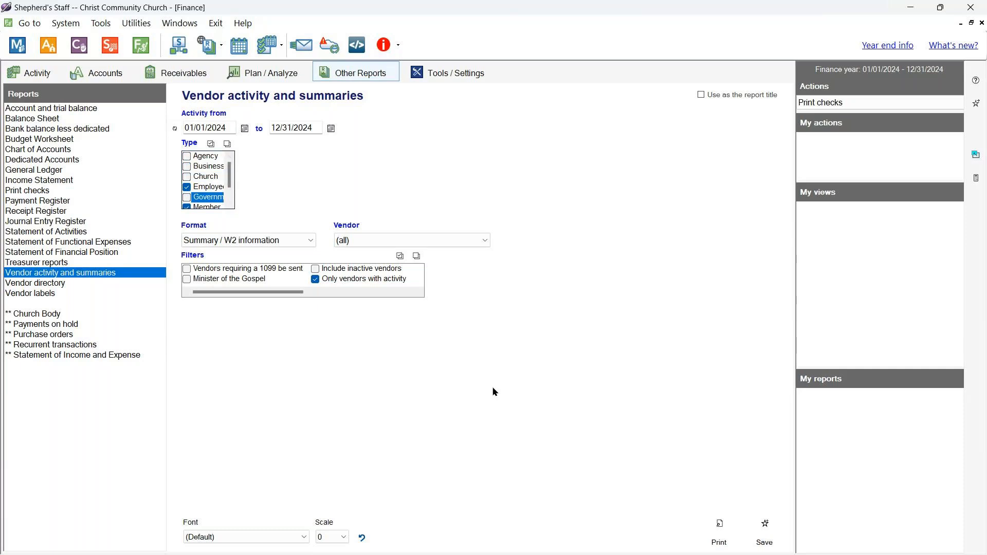
# - Preview the two-page Employee and Member 2024 vendor summary, then close it
pyautogui.click(720, 537)
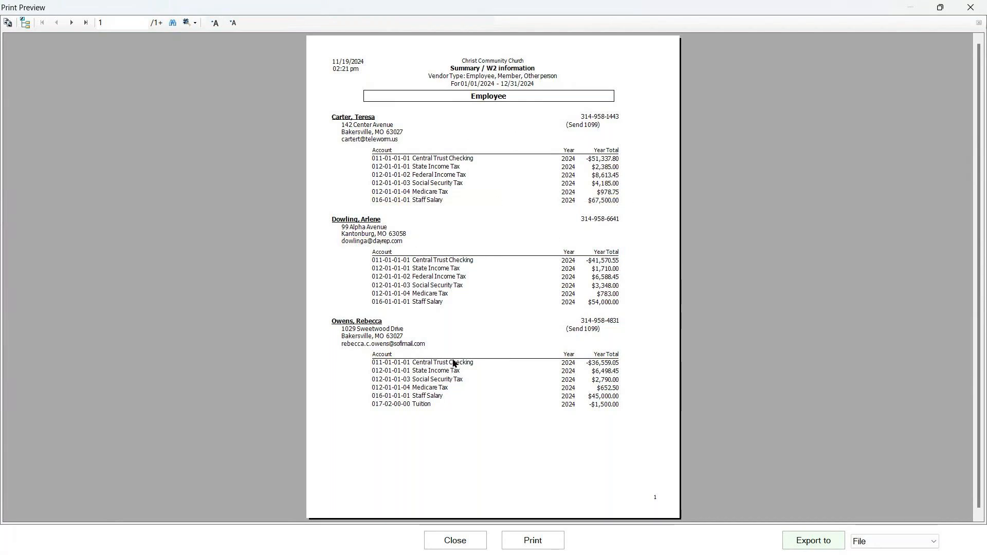
pyautogui.click(71, 22)
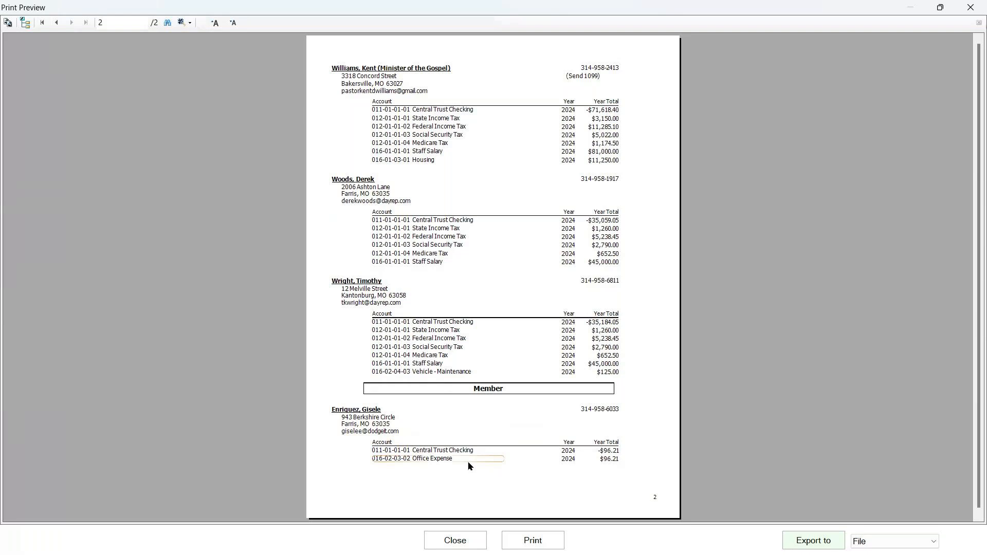
pyautogui.scroll(-1, 469, 466)
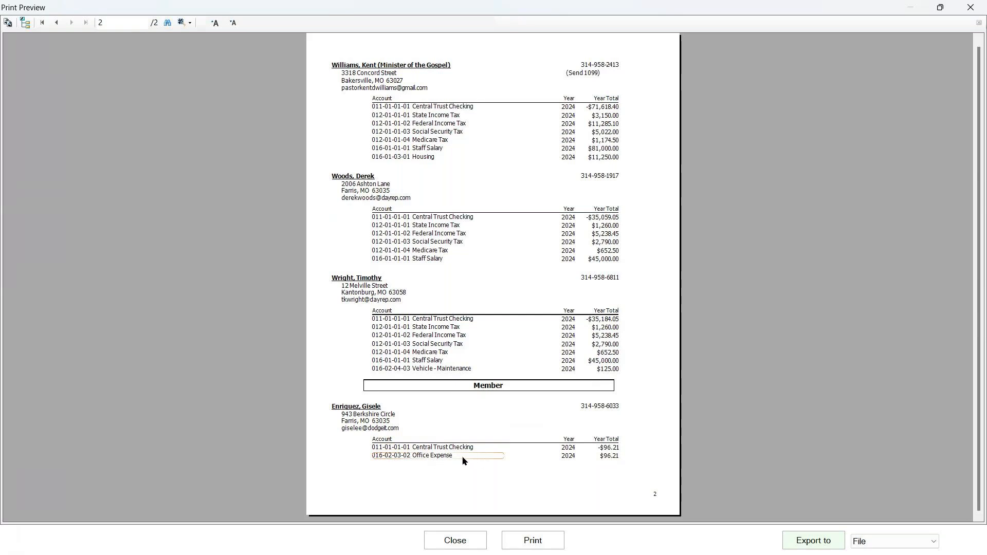
pyautogui.click(455, 546)
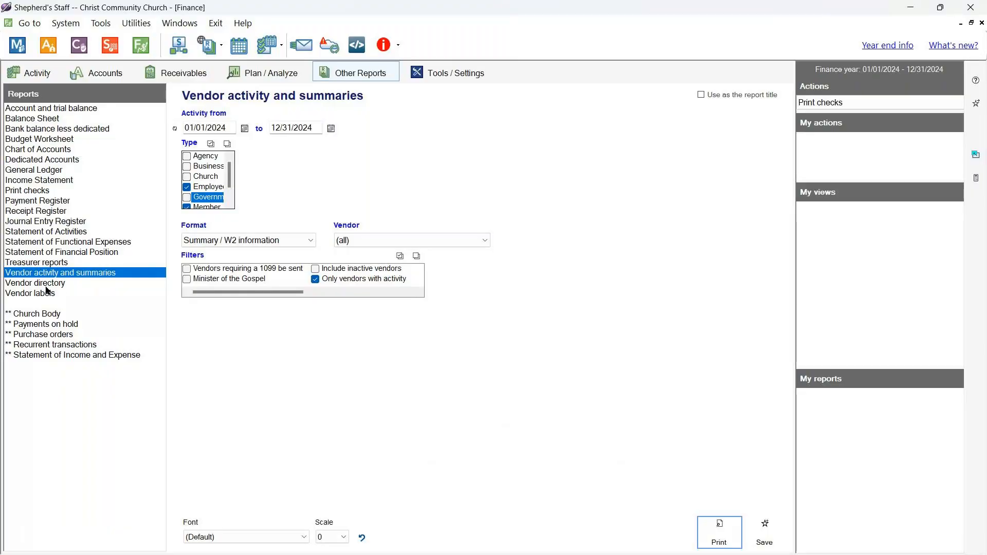
# - Look at the Vendor directory report, then settle on the Vendor labels report options
pyautogui.click(45, 286)
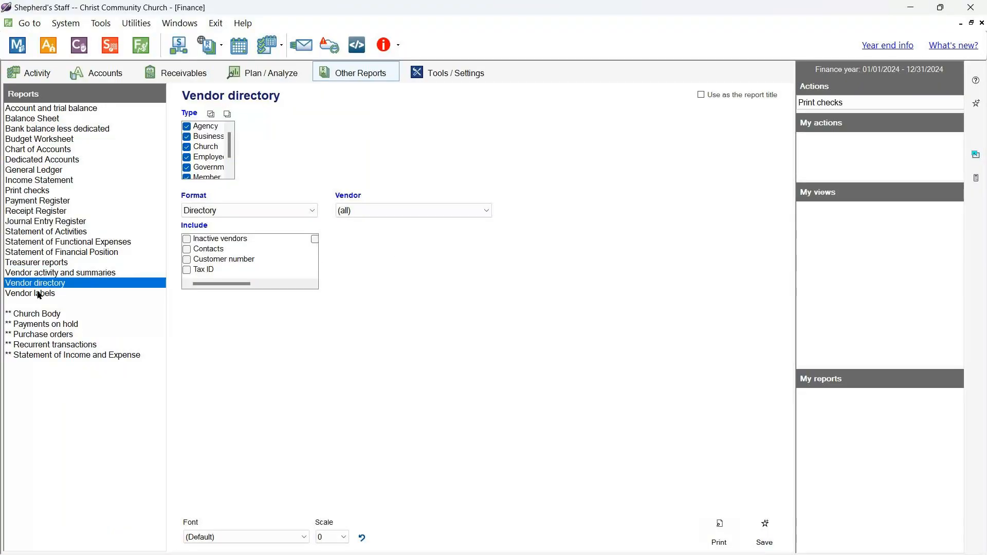
pyautogui.click(39, 294)
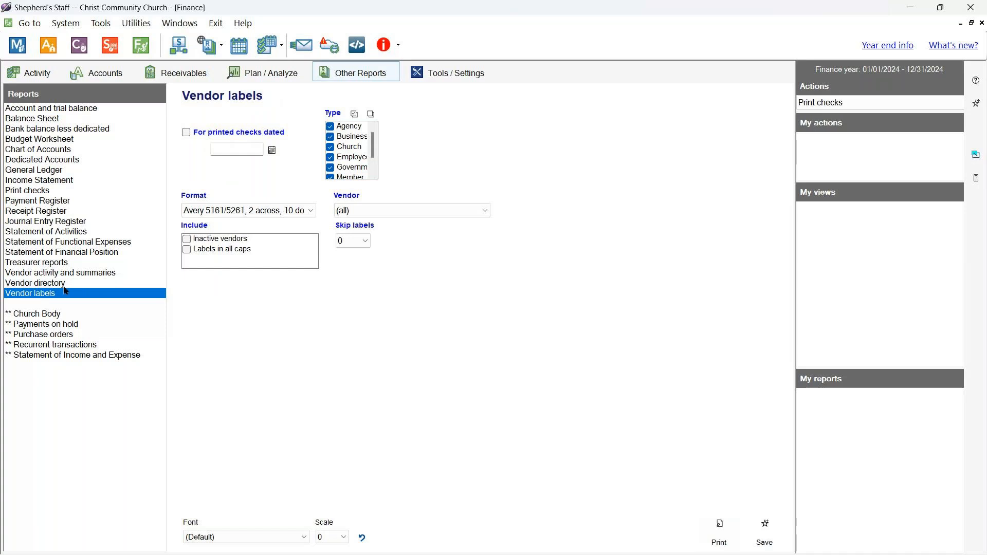
pyautogui.click(62, 284)
pyautogui.click(62, 294)
# - Switch to the PowerPoint slide show and advance to the EFT-as-Receipt True or False slide
pyautogui.press('alt')
pyautogui.hotkey('alt', 'Tab')
pyautogui.hotkey('alt', 'Tab')
pyautogui.hotkey('alt', 'Tab')
pyautogui.hotkey('alt', 'Tab')
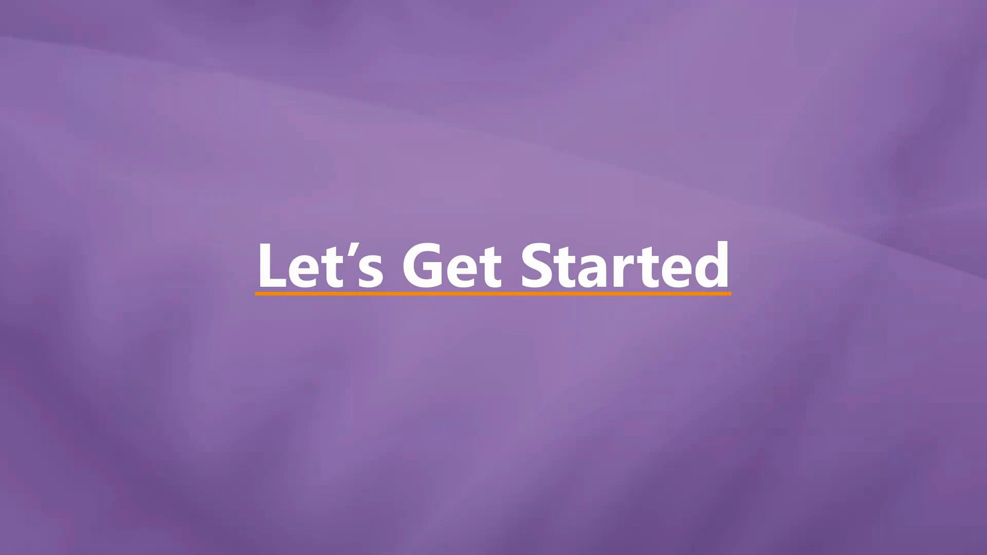
pyautogui.press('Right')
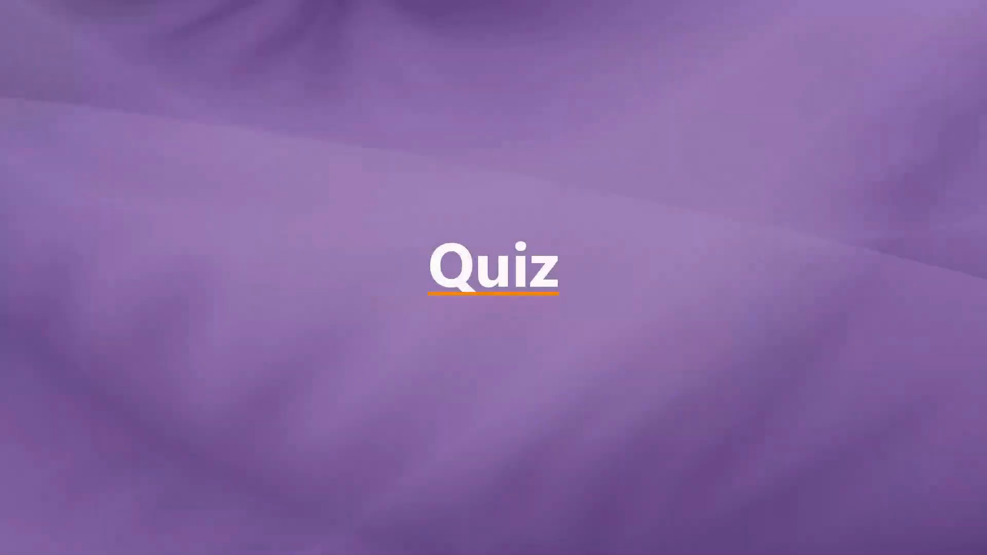
pyautogui.press('Right')
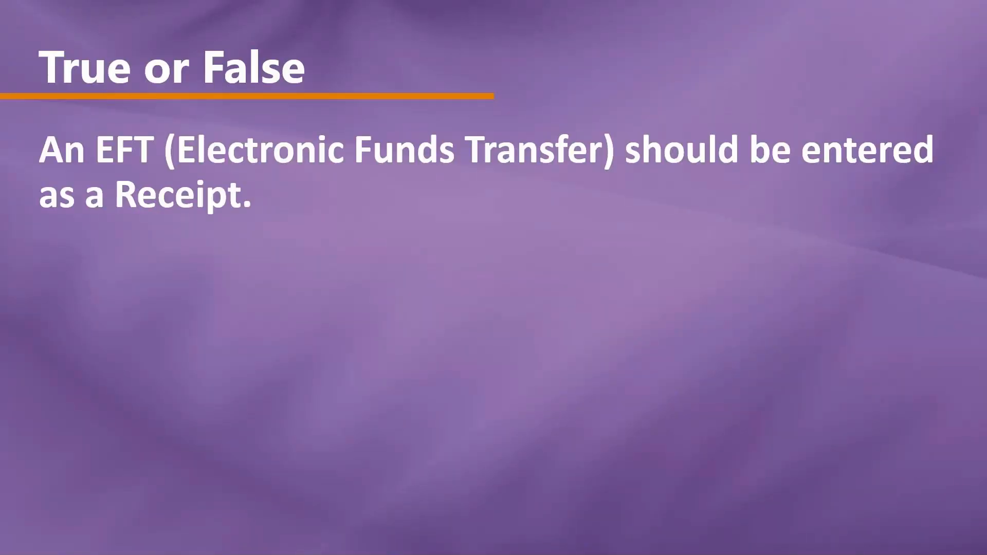
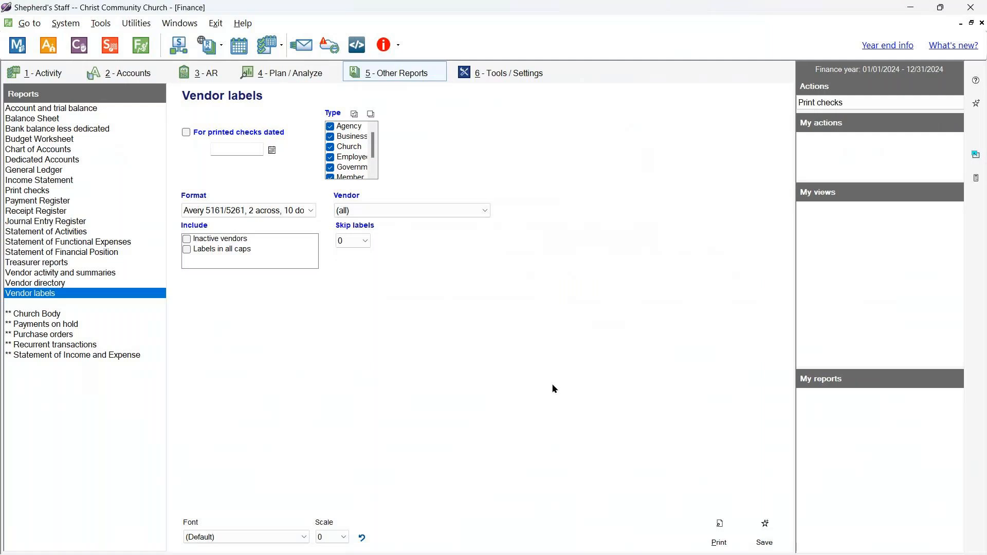
# - Void payment 913, the $96.21 supplies reimbursement, from the Payments list and confirm it
pyautogui.click(52, 77)
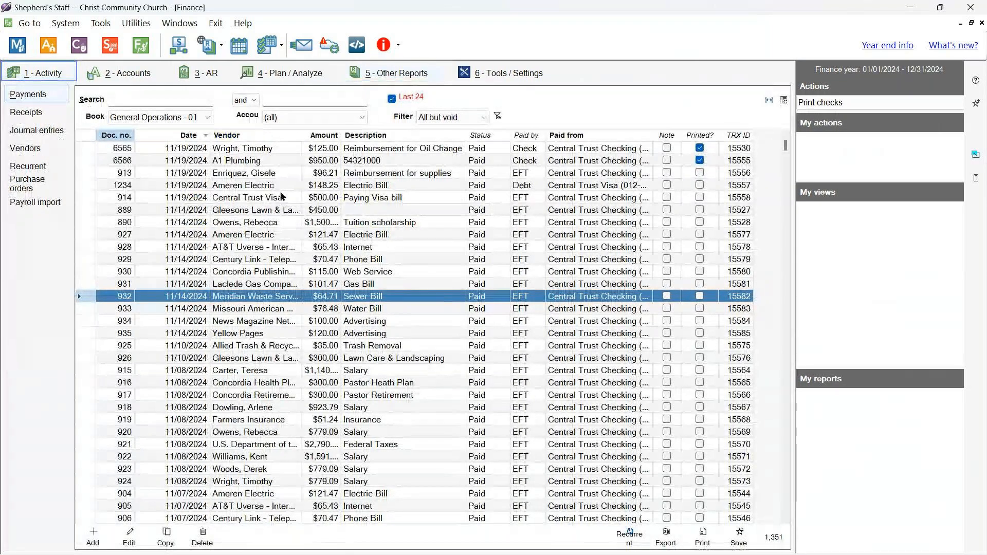
pyautogui.click(252, 174)
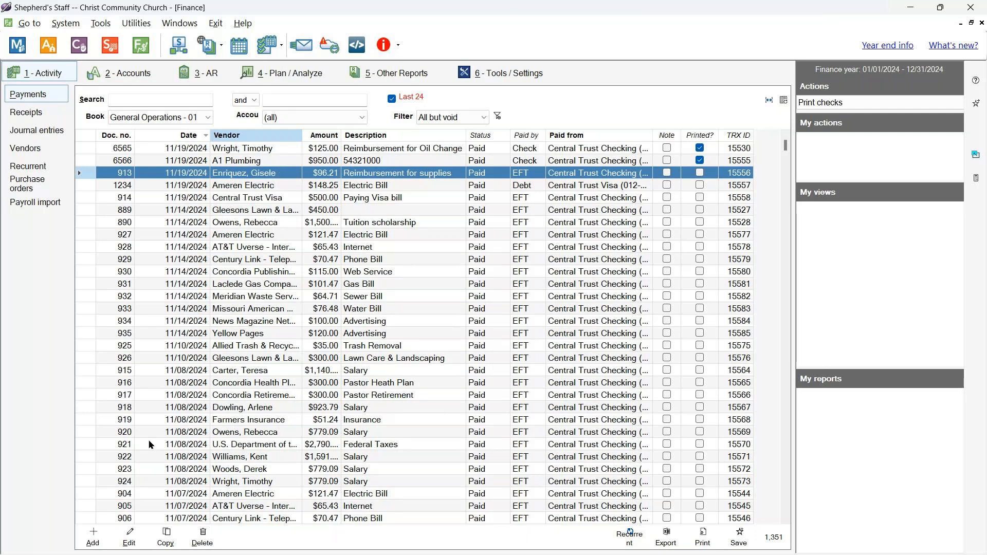
pyautogui.click(135, 539)
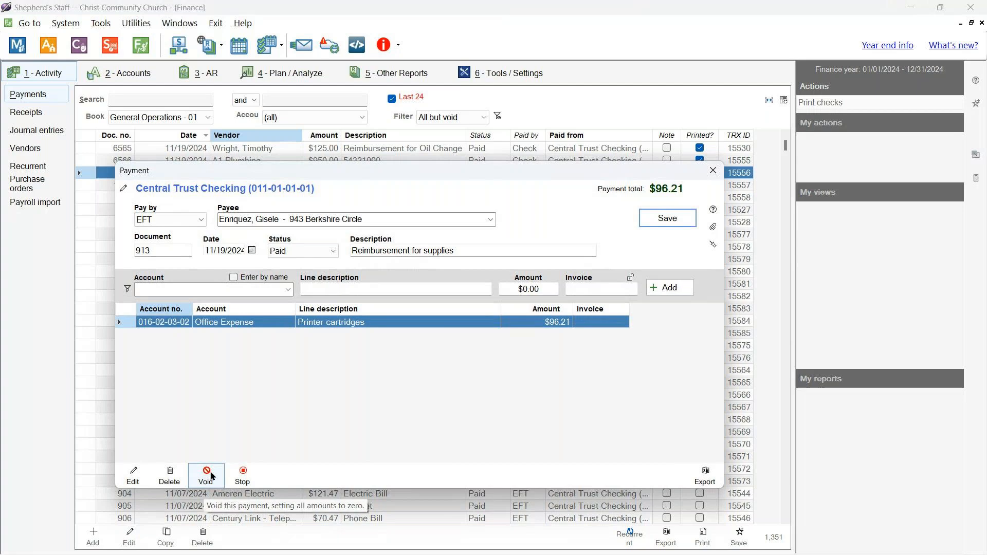
pyautogui.click(211, 476)
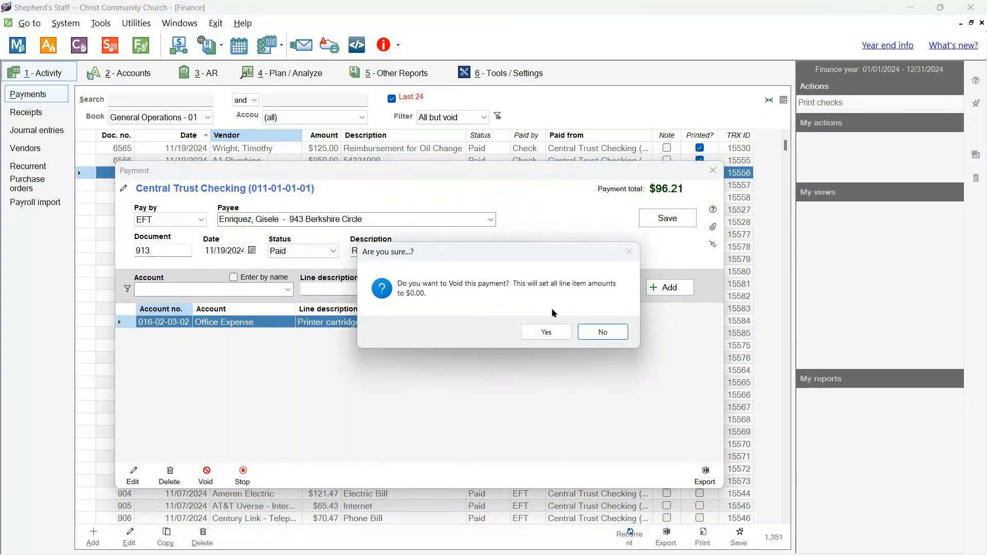
pyautogui.click(557, 339)
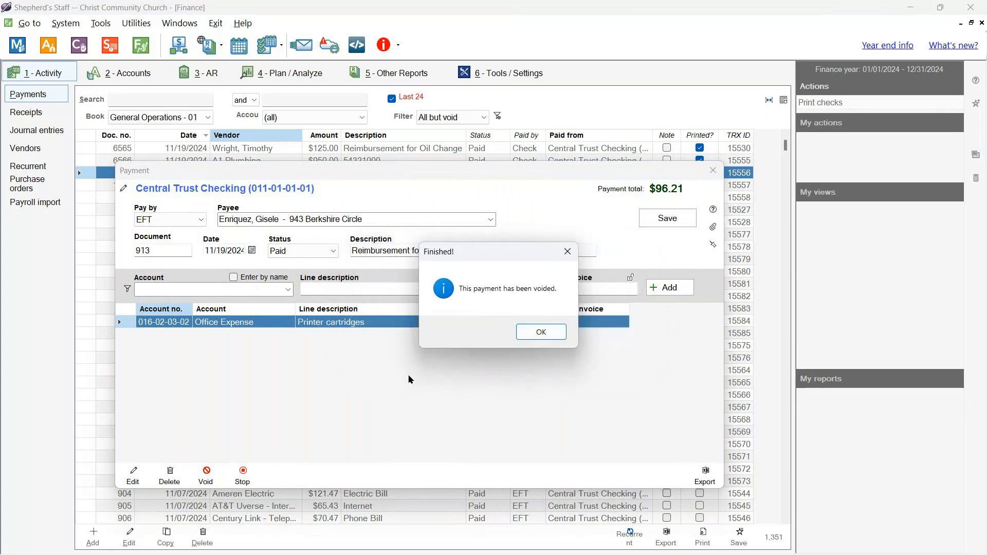
pyautogui.click(549, 332)
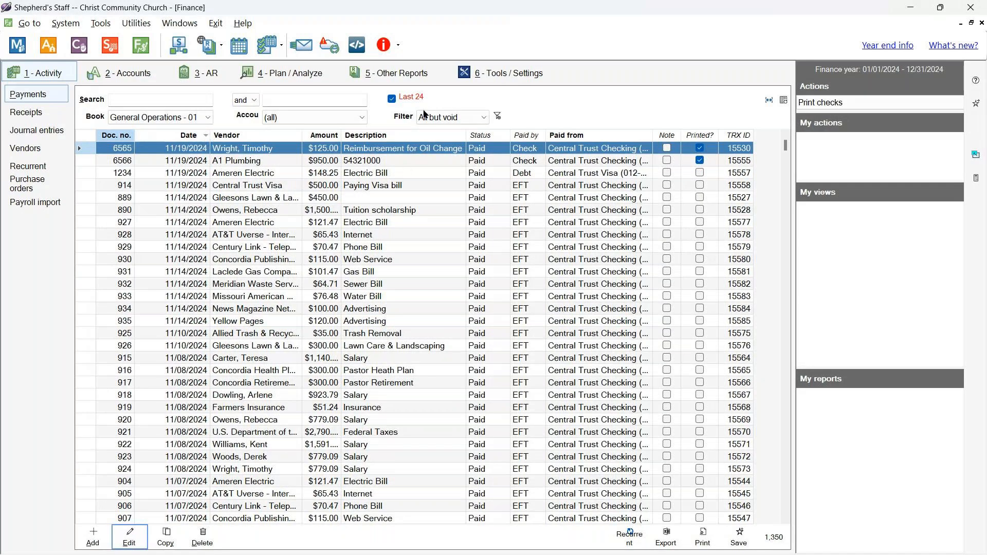
# - Filter payments to Voided, check 913 shows $0.00 Void, and copy it as a new payment
pyautogui.click(479, 119)
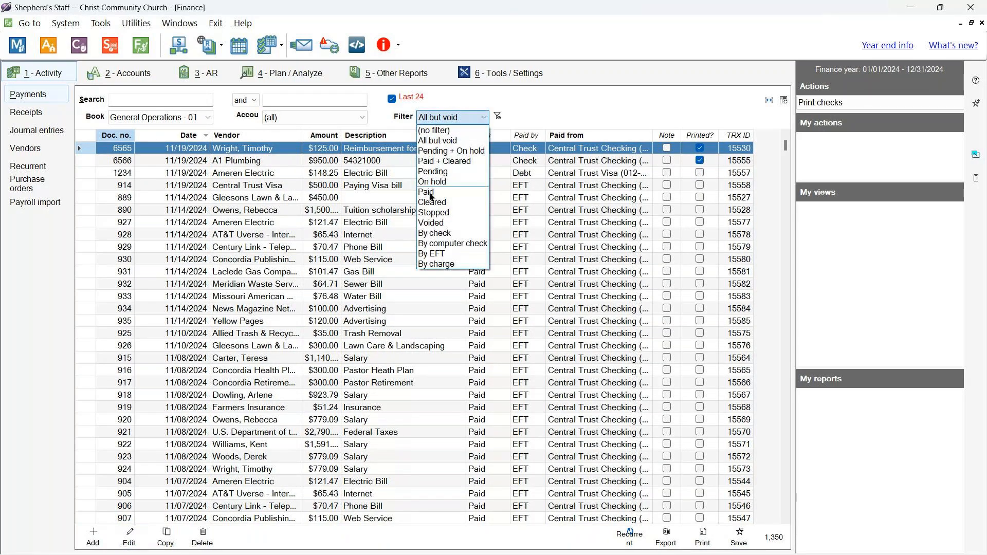
pyautogui.click(431, 222)
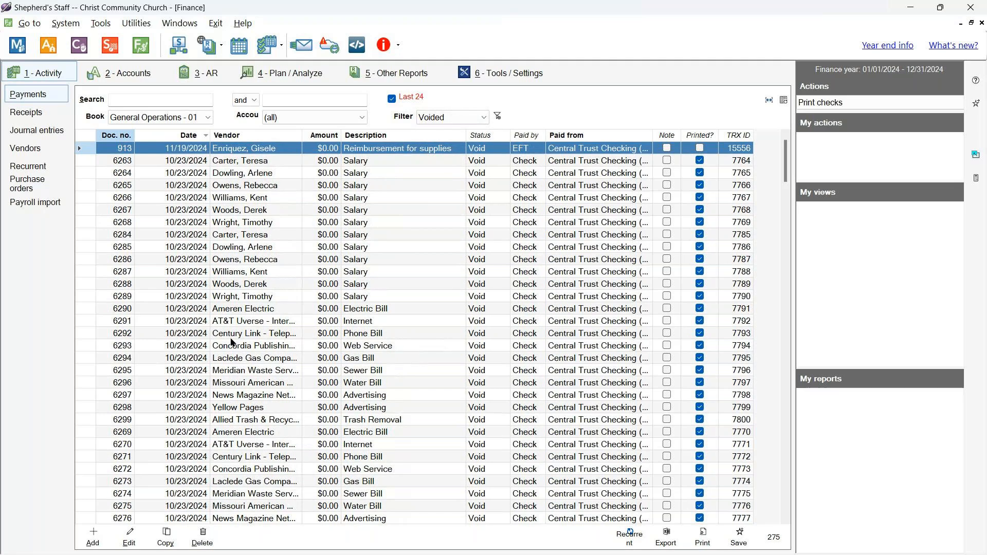
pyautogui.click(172, 536)
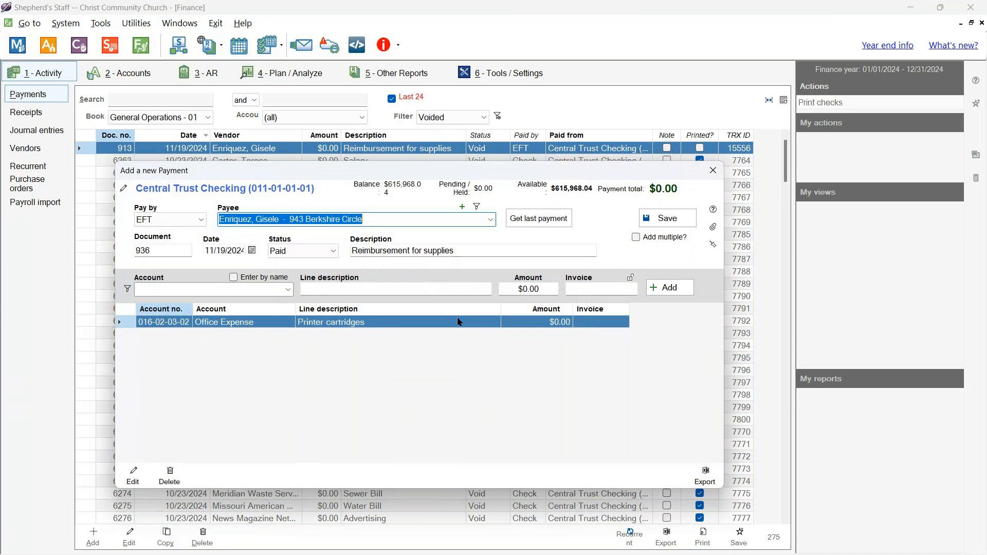
# - Open and cancel the copied Office Expense line, then discard the copied payment without saving
pyautogui.click(457, 322)
pyautogui.doubleClick(456, 321)
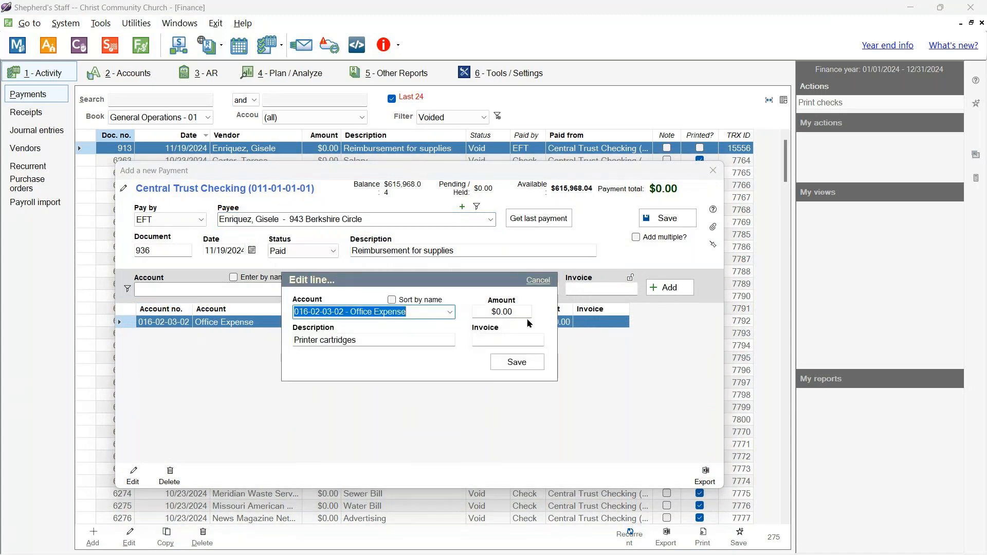
pyautogui.click(539, 281)
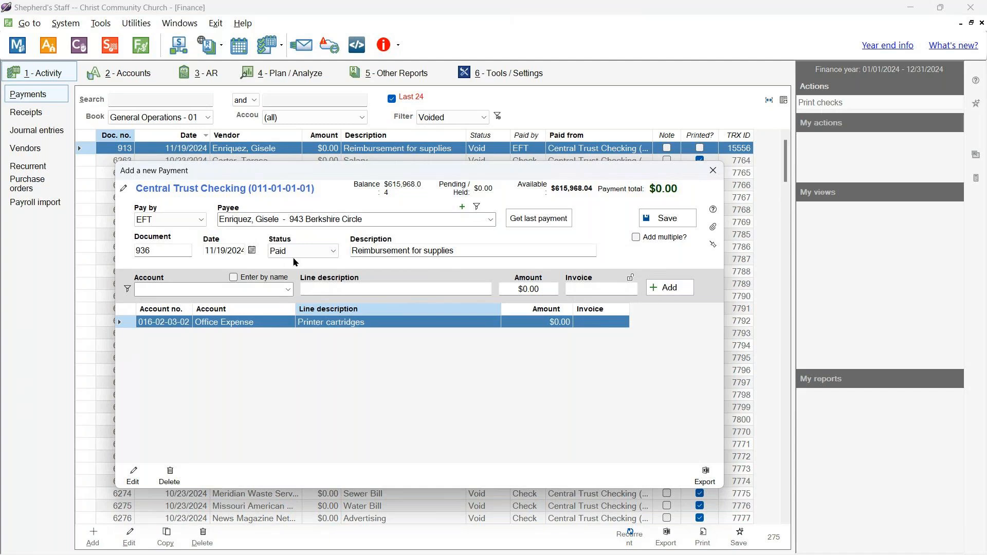
pyautogui.click(711, 170)
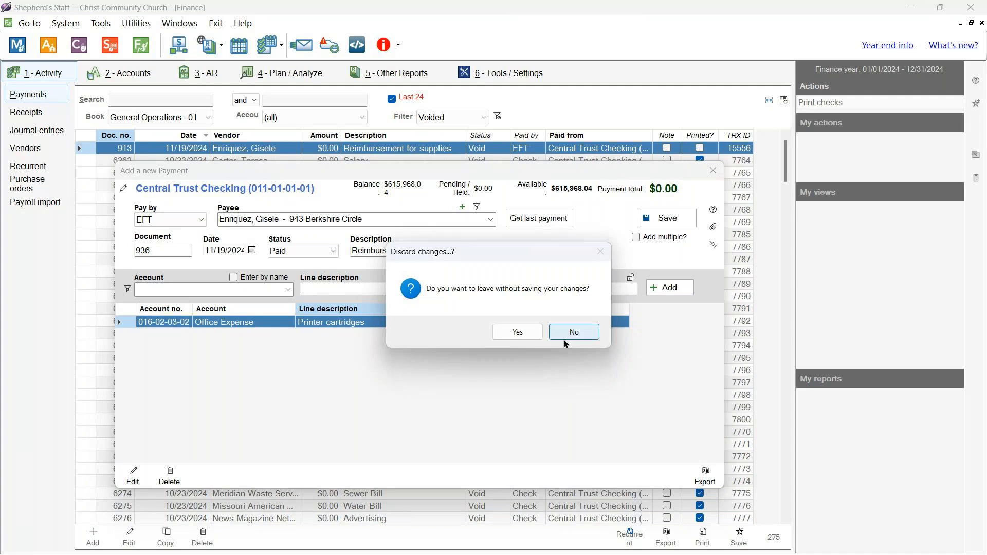
pyautogui.click(520, 333)
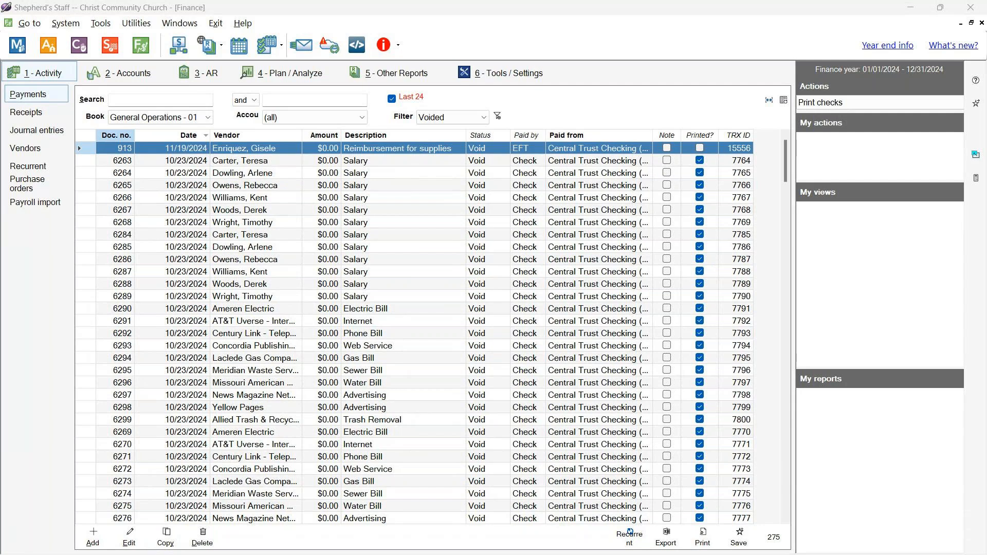
pyautogui.click(438, 388)
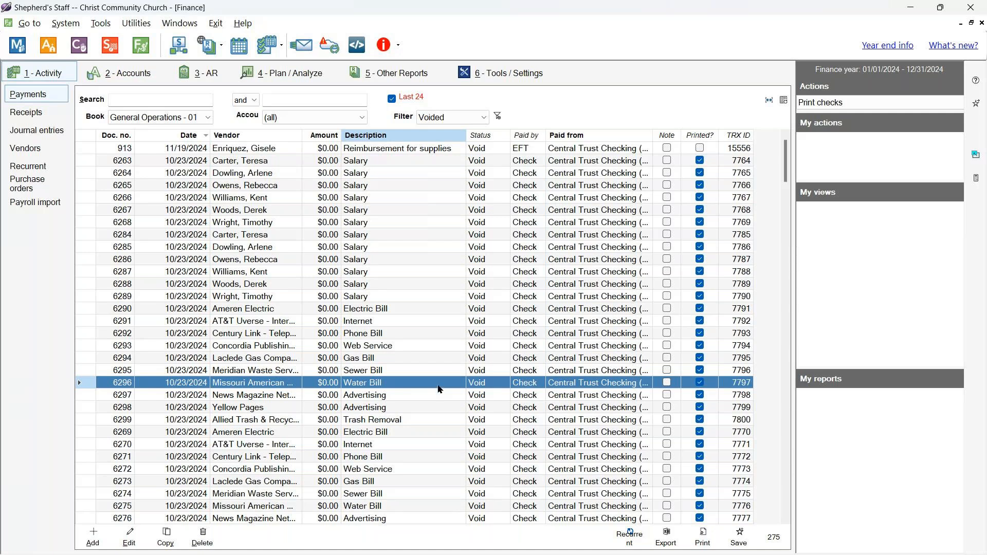
# - Switch the Payments filter back to All but void and select payment 932, the Sewer Bill
pyautogui.click(461, 116)
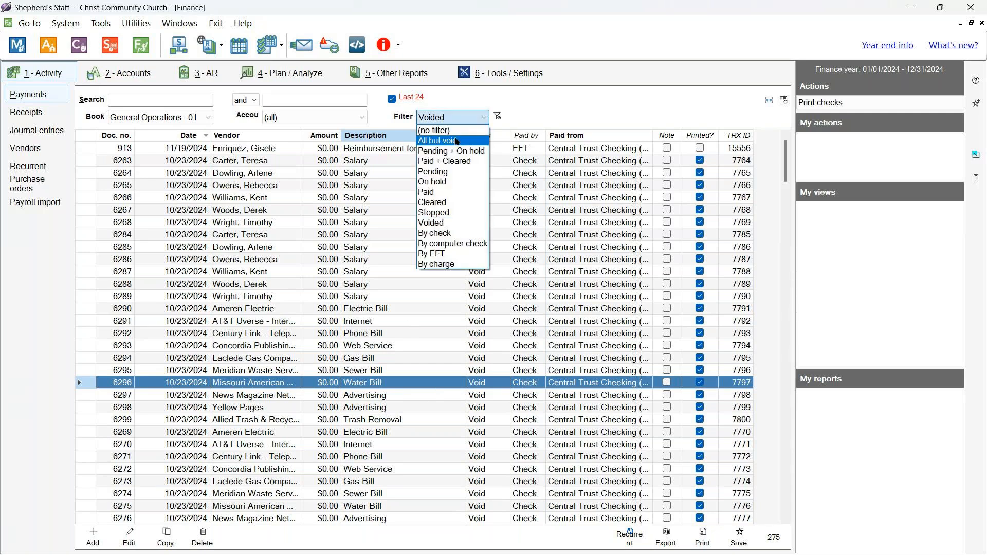
pyautogui.click(456, 142)
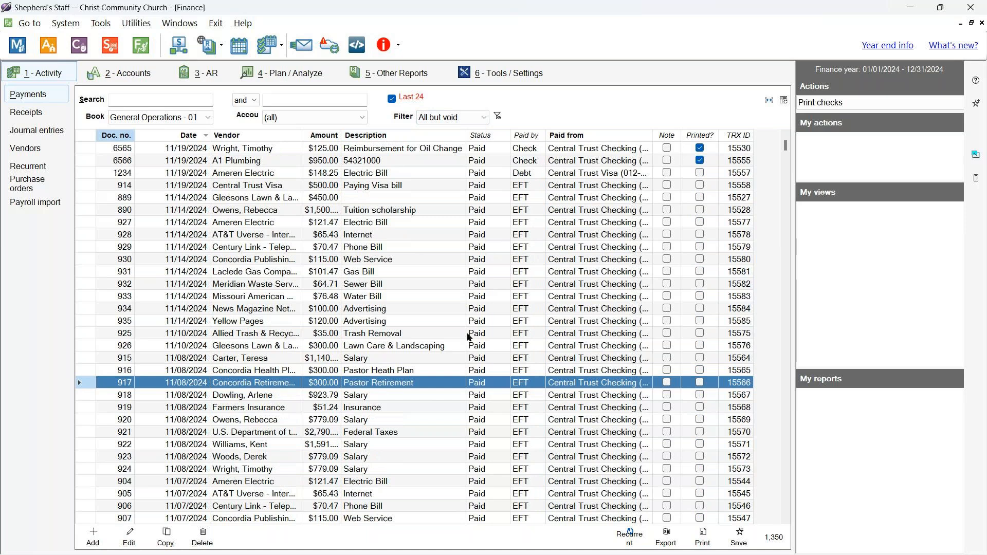
pyautogui.click(458, 284)
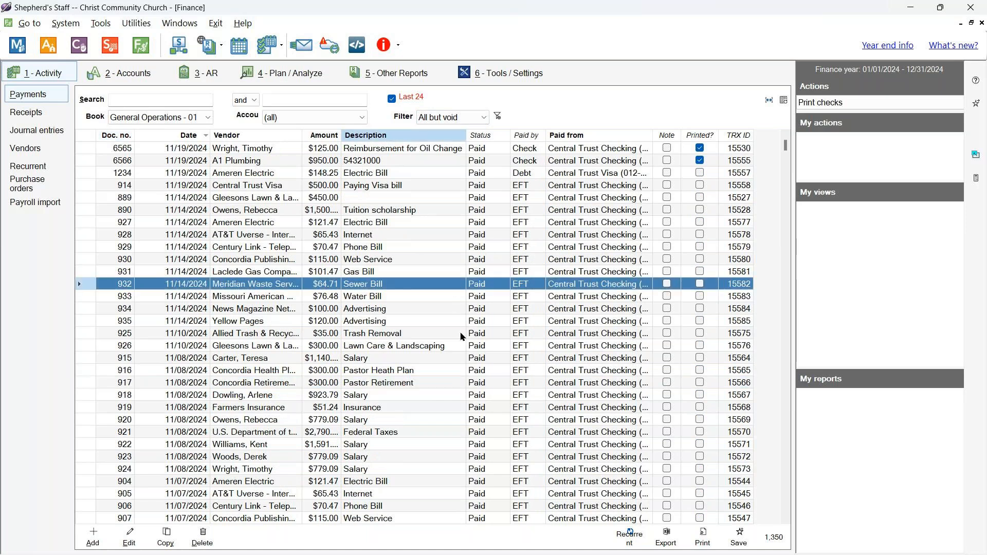